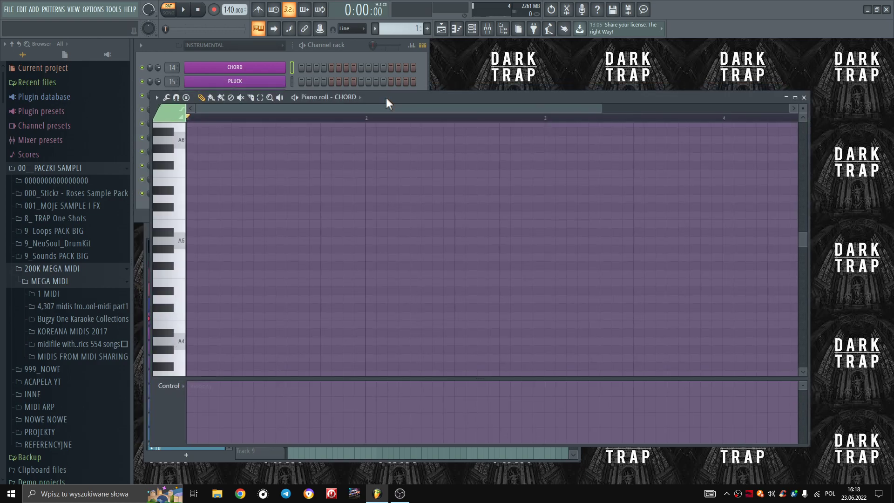
pyautogui.click(157, 97)
pyautogui.moveTo(186, 153)
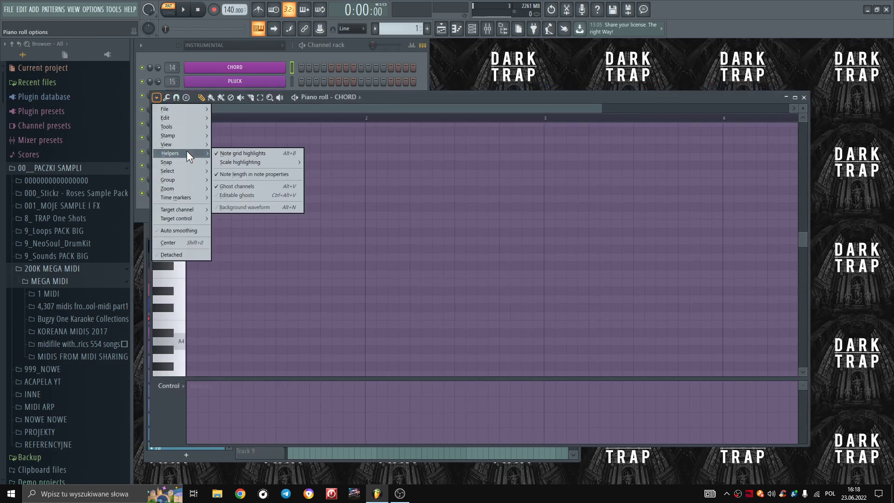
pyautogui.click(235, 157)
pyautogui.click(156, 98)
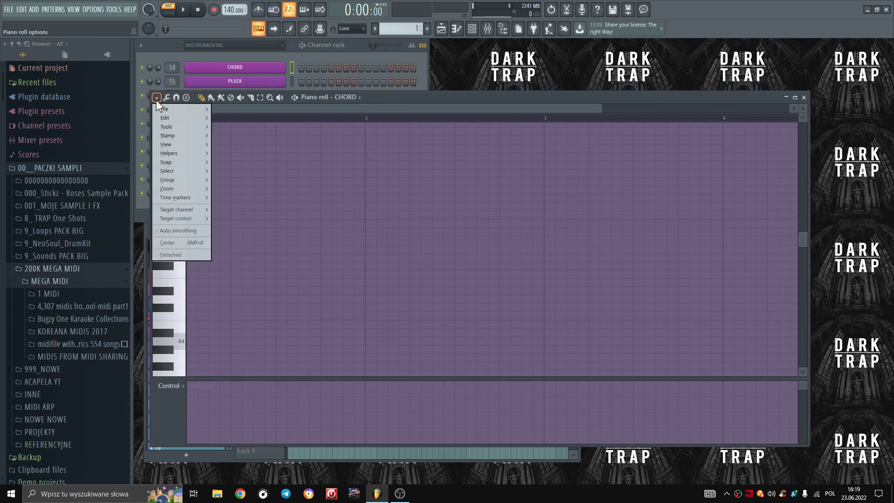
pyautogui.moveTo(183, 155)
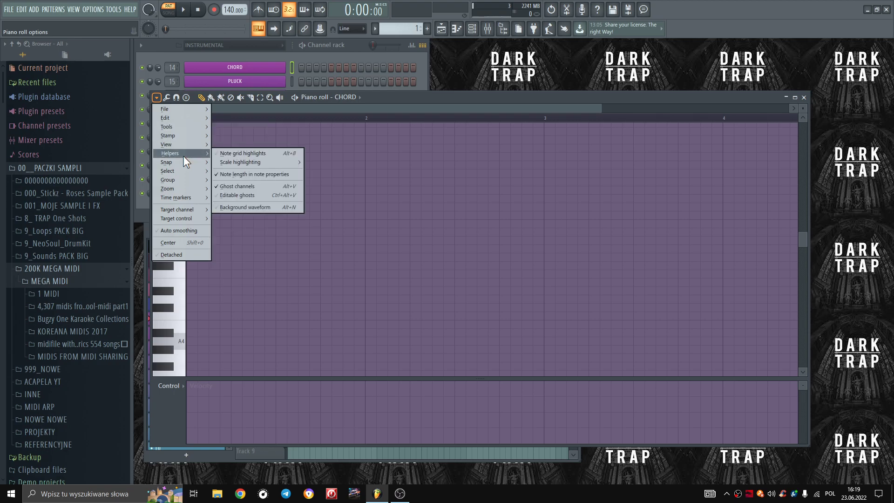
pyautogui.click(238, 153)
# Set the piano roll's scale highlighting root note to F#, keeping the Minor Natural (Aeolian) scale.
pyautogui.click(156, 97)
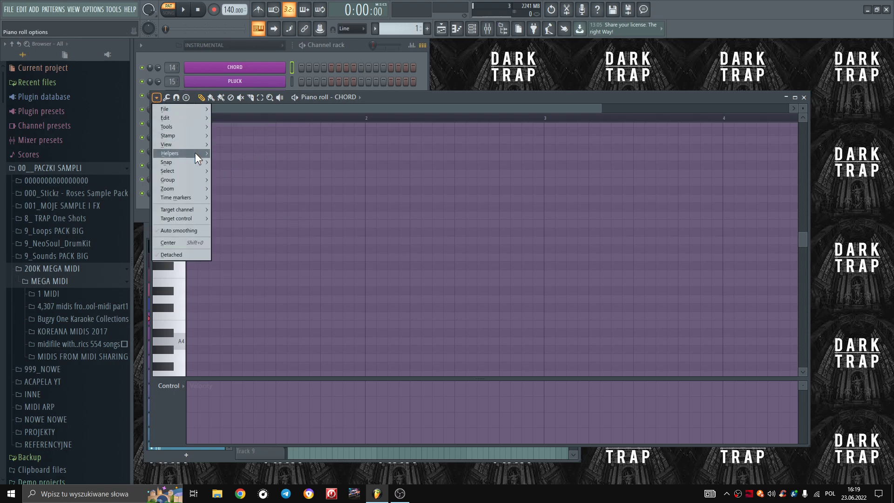
pyautogui.moveTo(194, 152)
pyautogui.moveTo(239, 161)
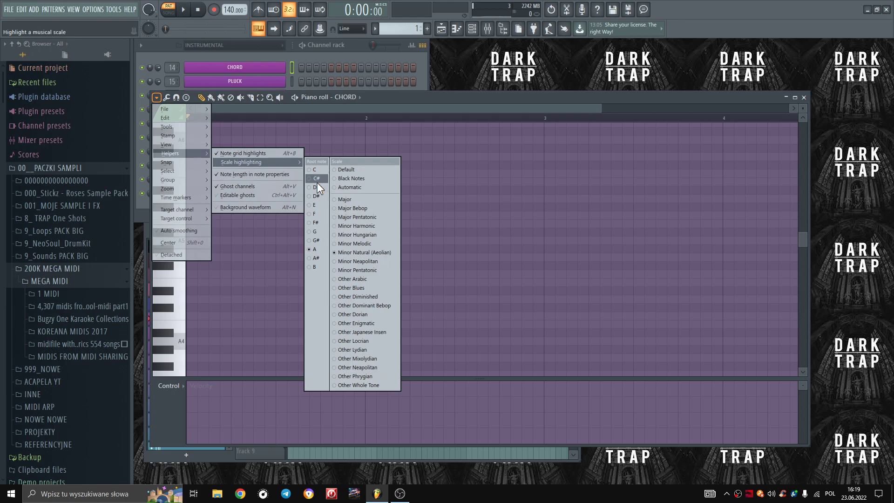
pyautogui.click(310, 222)
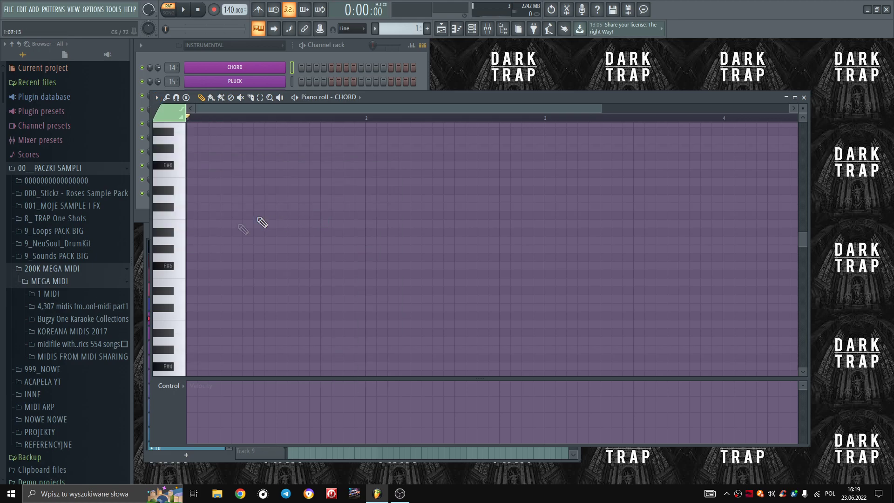
# Place a chord of F#5, A5 and C#6 at the start of bar 1.
pyautogui.click(192, 266)
pyautogui.click(192, 240)
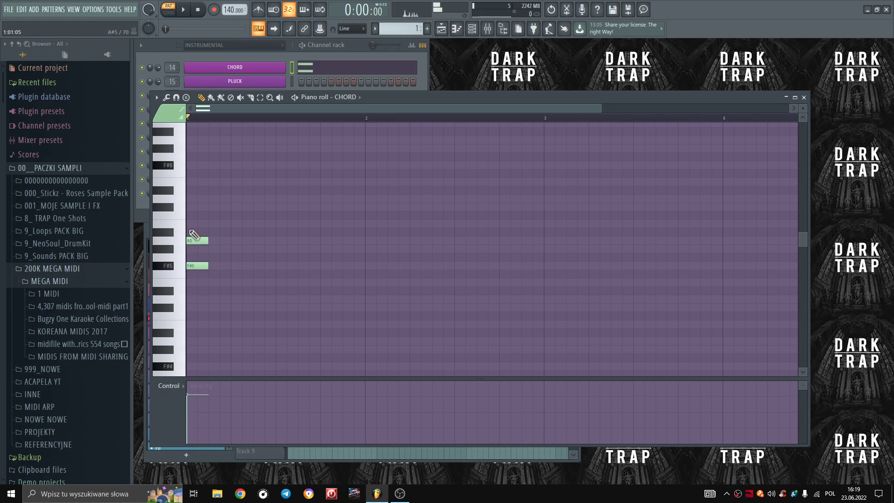
pyautogui.click(188, 208)
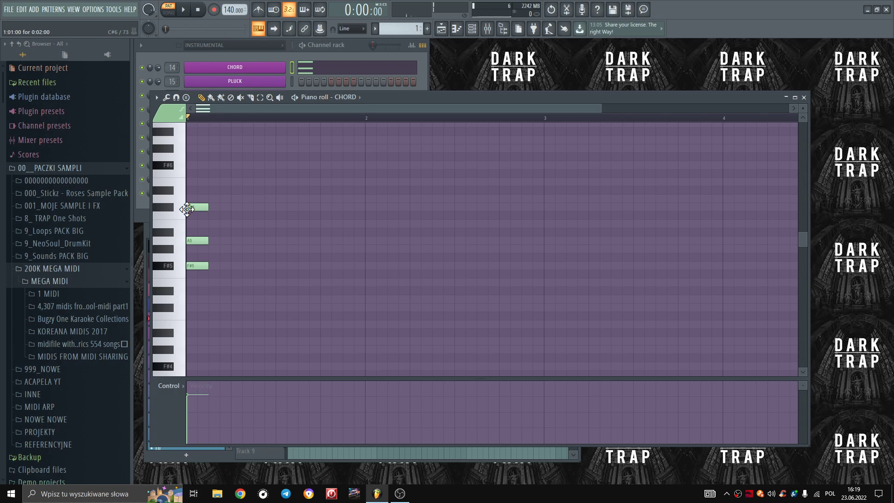
pyautogui.keyDown('alt'); pyautogui.rightClick(193, 191); pyautogui.keyUp('alt')
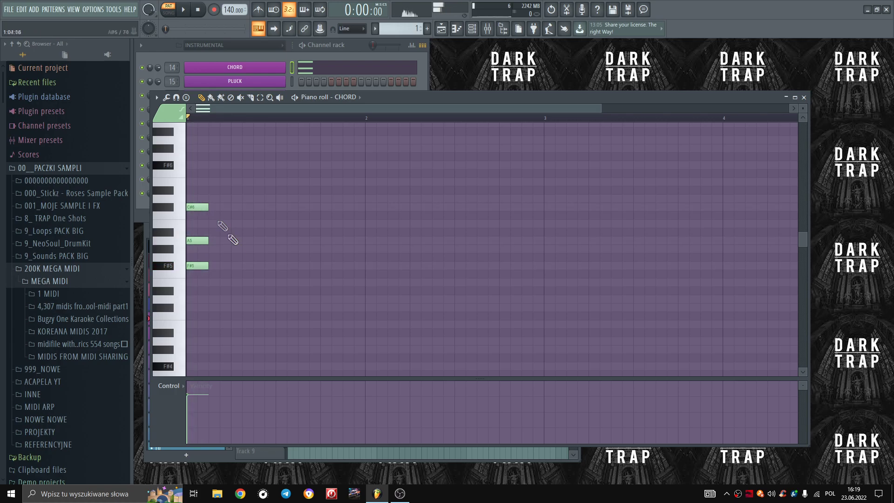
# Lengthen all three chord notes to fill bar 1, preview the chord and deselect the notes.
pyautogui.hotkey('ctrl', 'a')
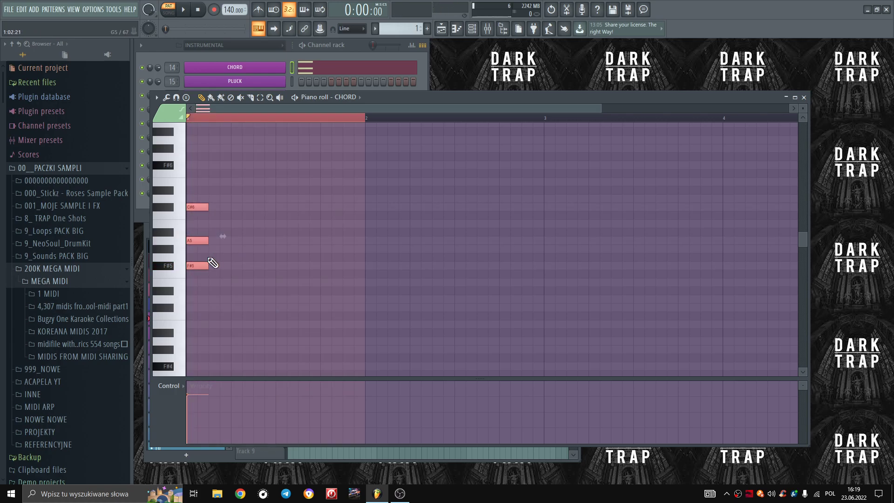
pyautogui.moveTo(208, 263); pyautogui.dragTo(365, 268)
pyautogui.keyDown('alt'); pyautogui.rightClick(293, 190); pyautogui.keyUp('alt')
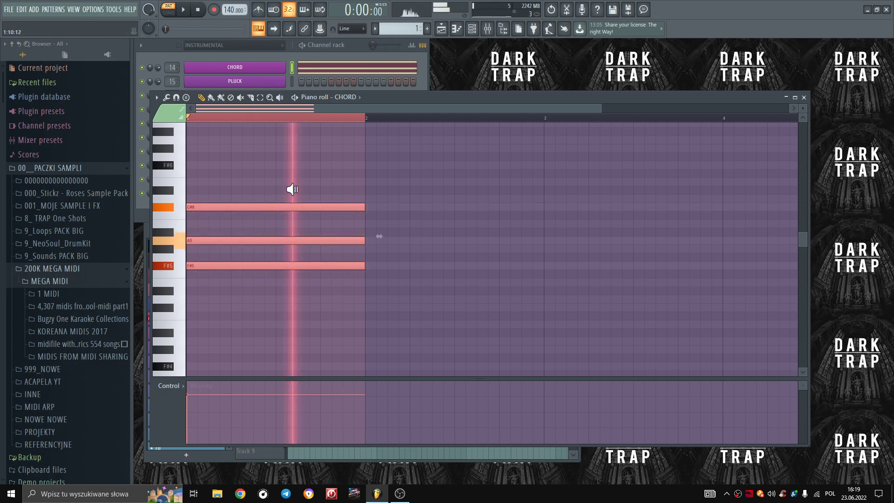
pyautogui.click(390, 249)
pyautogui.rightClick(394, 251)
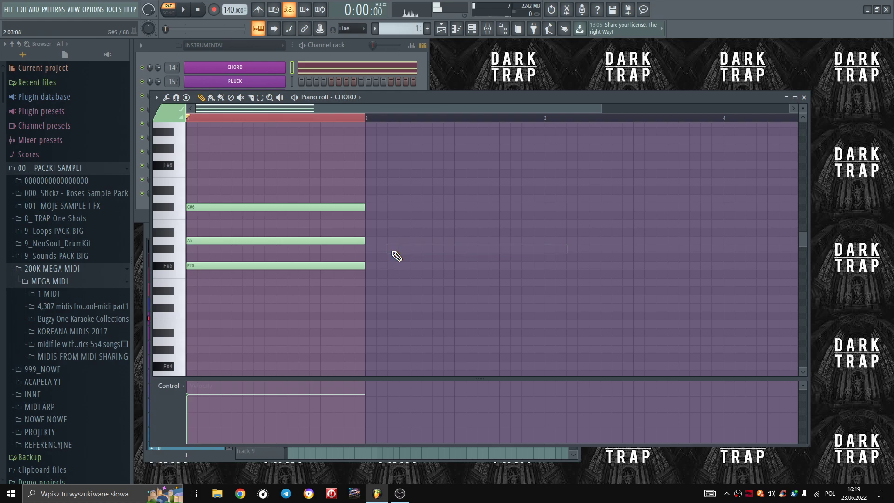
# Add a one-bar chord of D5, F#5 and A5 in bar 2.
pyautogui.click(367, 300)
pyautogui.click(367, 266)
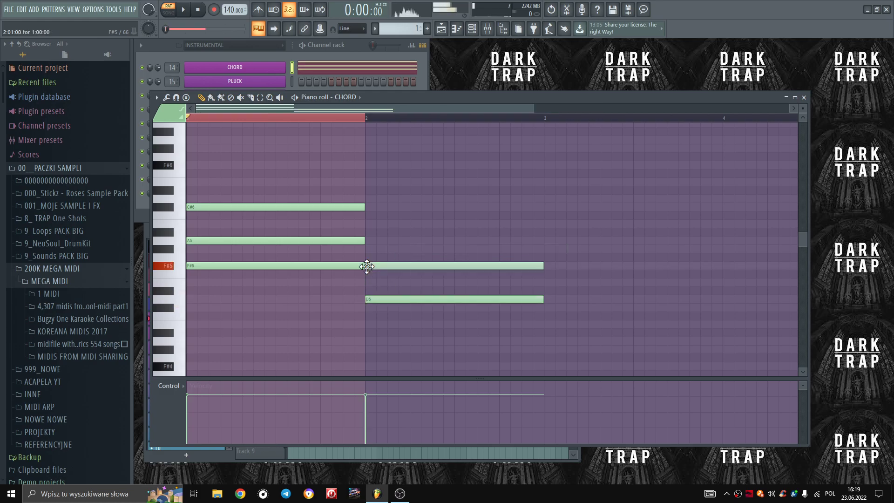
pyautogui.click(368, 240)
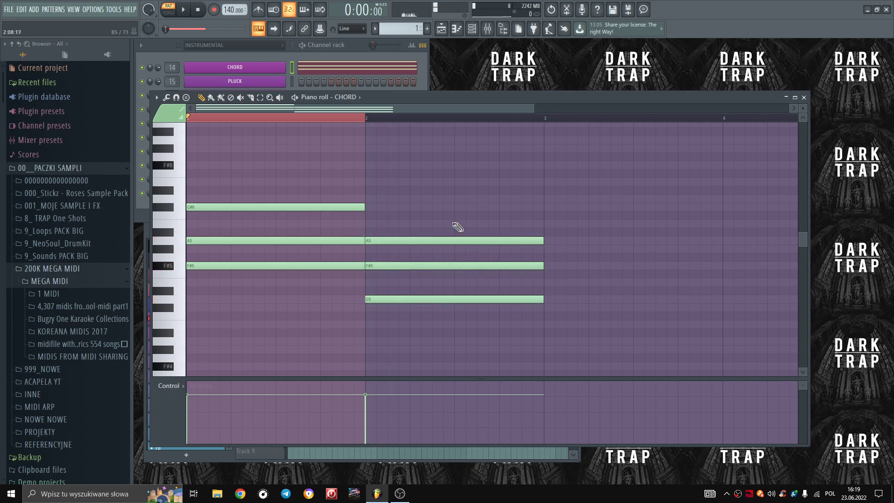
# Add a one-bar chord of E5, G#5 and B5 in bar 3.
pyautogui.click(545, 280)
pyautogui.click(544, 250)
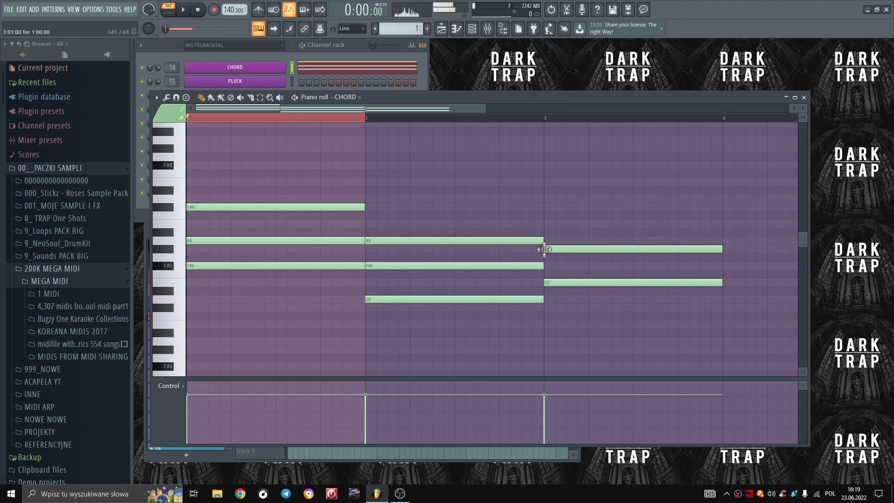
pyautogui.click(546, 224)
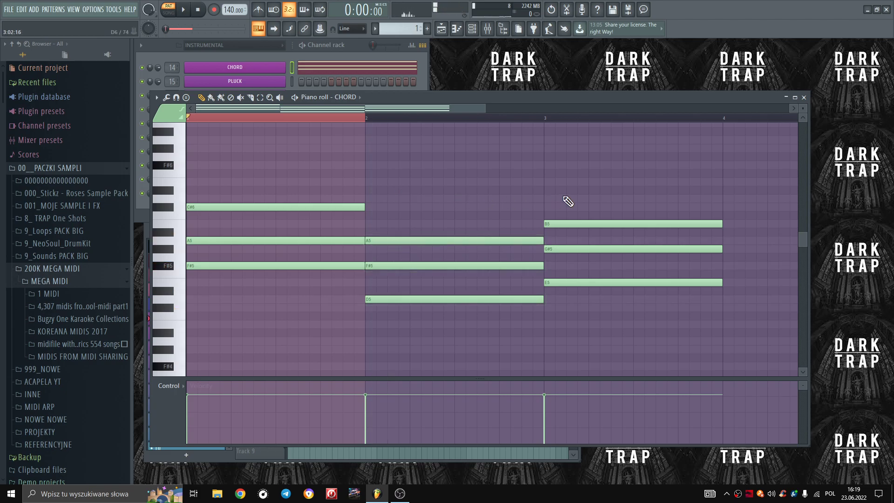
# Add a one-bar chord of D5, F#5 and A5 in bar 4.
pyautogui.scroll(-2, 503, 116)
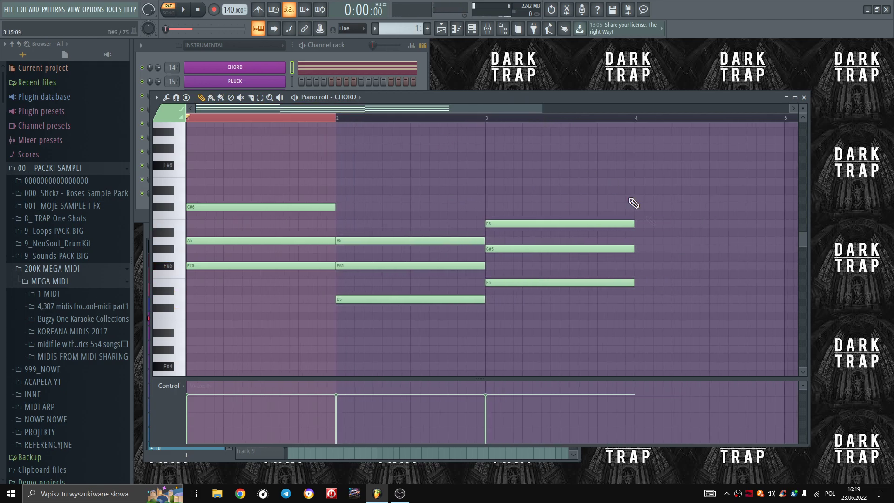
pyautogui.click(637, 241)
pyautogui.click(636, 266)
pyautogui.click(635, 299)
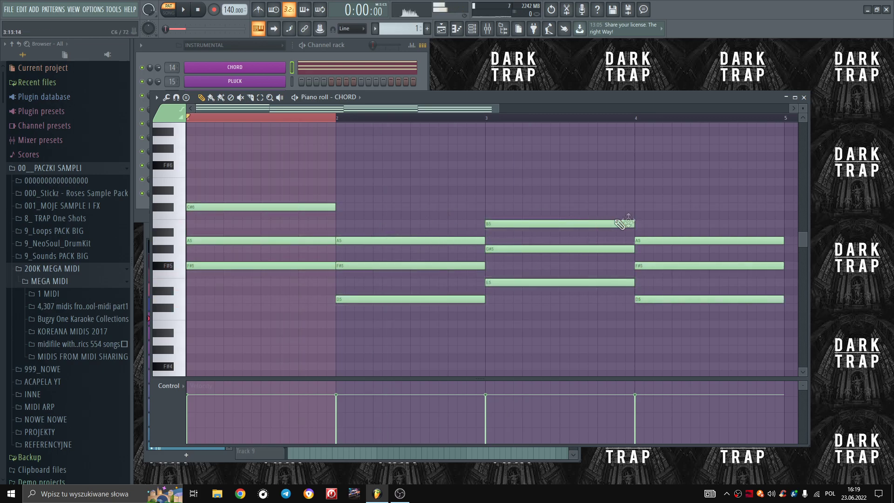
# Change the bar 4 chord to A5, C#6 and E6, removing its D5 and F#5 notes.
pyautogui.moveTo(669, 239); pyautogui.dragTo(666, 205)
pyautogui.click(643, 241)
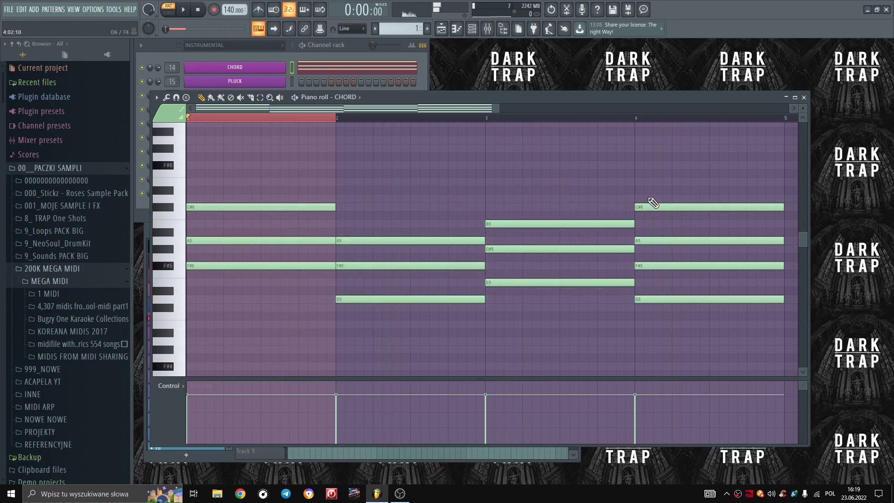
pyautogui.rightClick(659, 300)
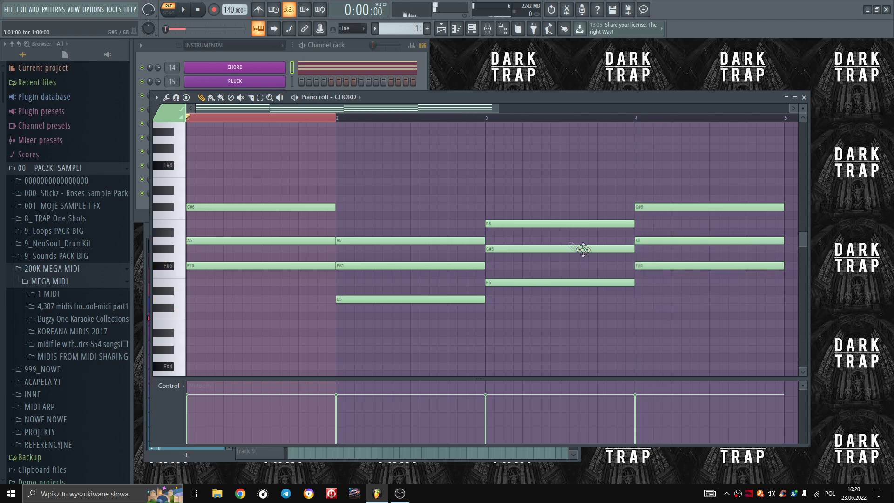
pyautogui.click(636, 182)
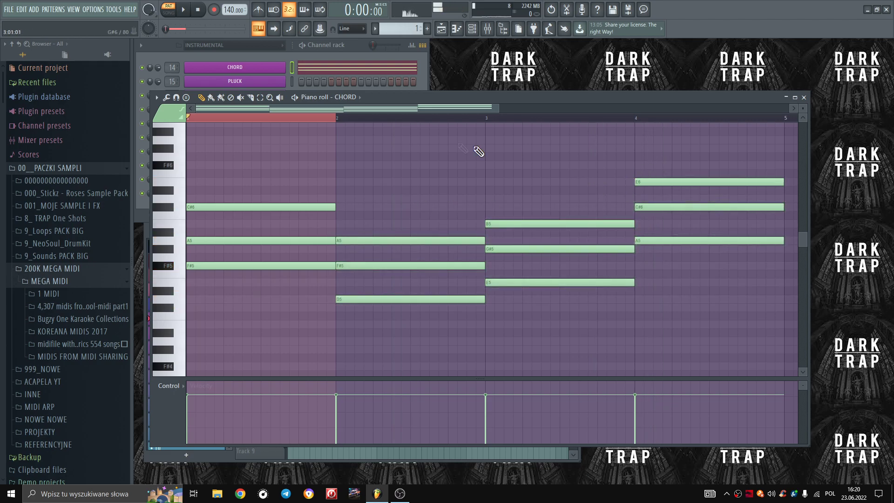
# Move the bar 3 chord to bar 5 and shift the A5, C#6, E6 chord from bar 4 to bar 3.
pyautogui.moveTo(515, 200); pyautogui.dragTo(537, 313)
pyautogui.moveTo(516, 279); pyautogui.dragTo(773, 282)
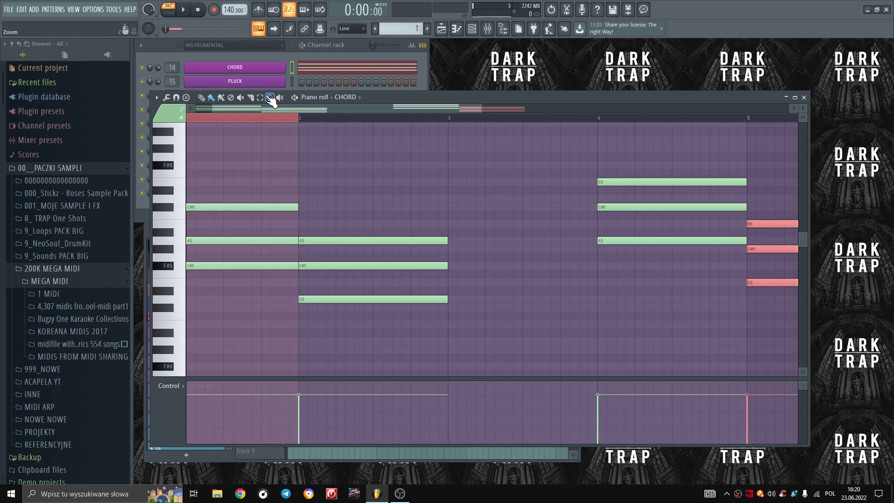
pyautogui.moveTo(654, 171); pyautogui.dragTo(673, 254)
pyautogui.click(213, 98)
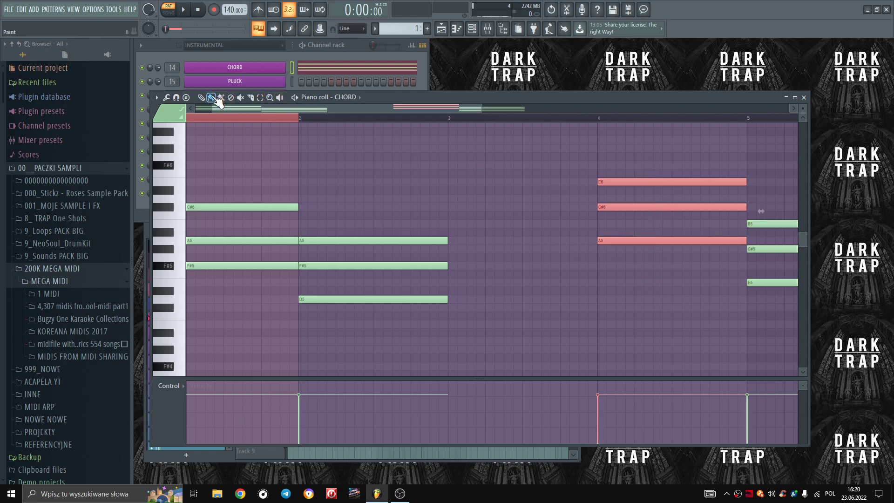
pyautogui.moveTo(617, 243); pyautogui.dragTo(470, 245)
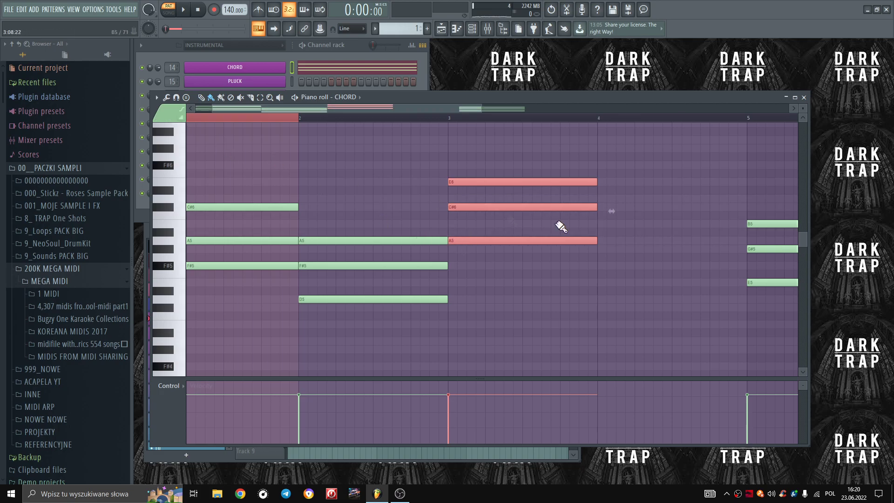
# Paint E5, G#5 and B5 across bar 4 and delete the same chord from bar 5.
pyautogui.click(601, 283)
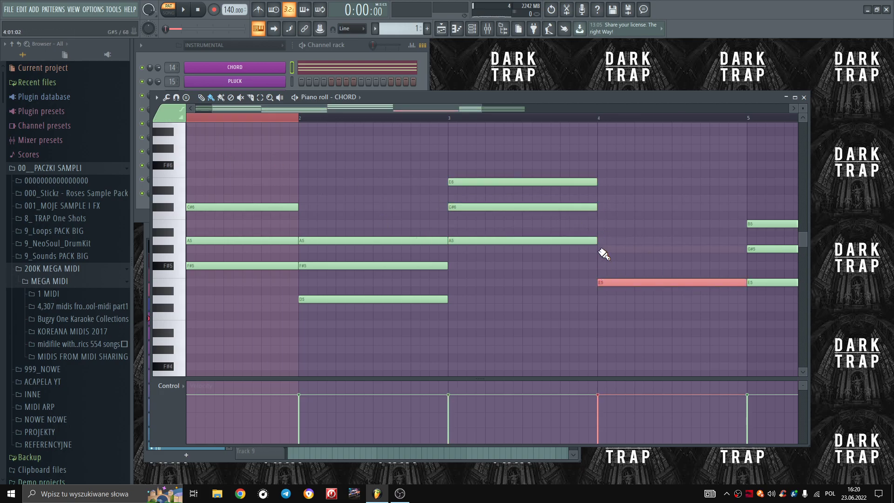
pyautogui.click(601, 248)
pyautogui.click(601, 223)
pyautogui.rightClick(764, 224)
pyautogui.rightClick(769, 249)
pyautogui.rightClick(769, 282)
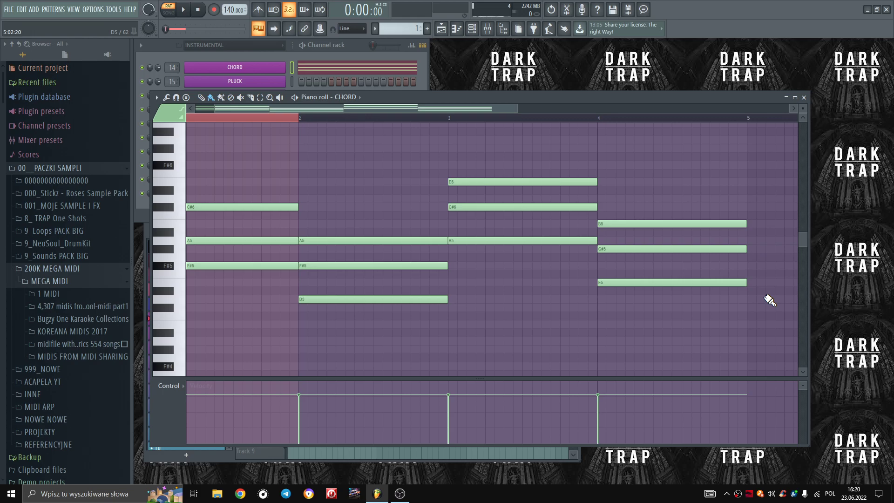
# Clear the bar 1 time selection and play the four-bar progression from the start with the metronome on.
pyautogui.press('space')
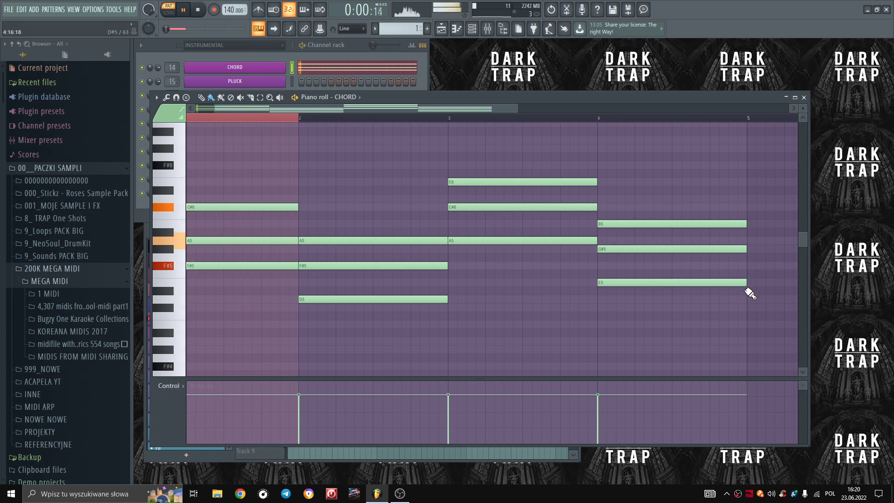
pyautogui.press('space')
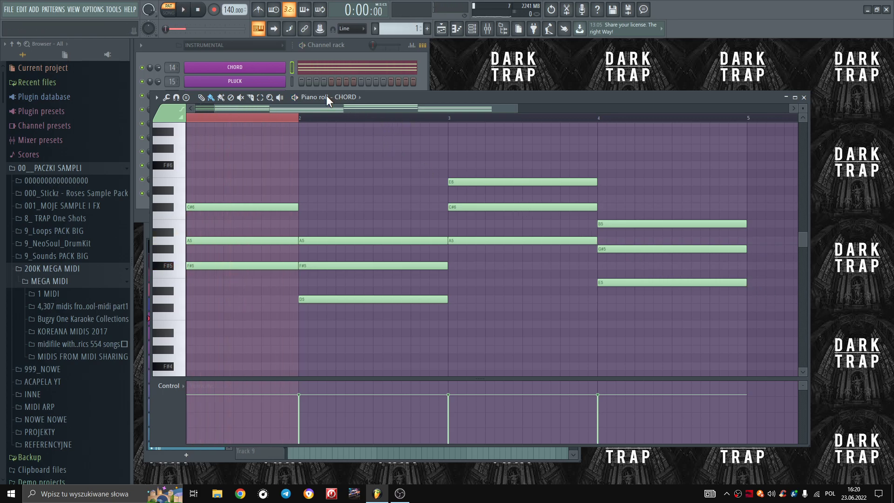
pyautogui.click(441, 28)
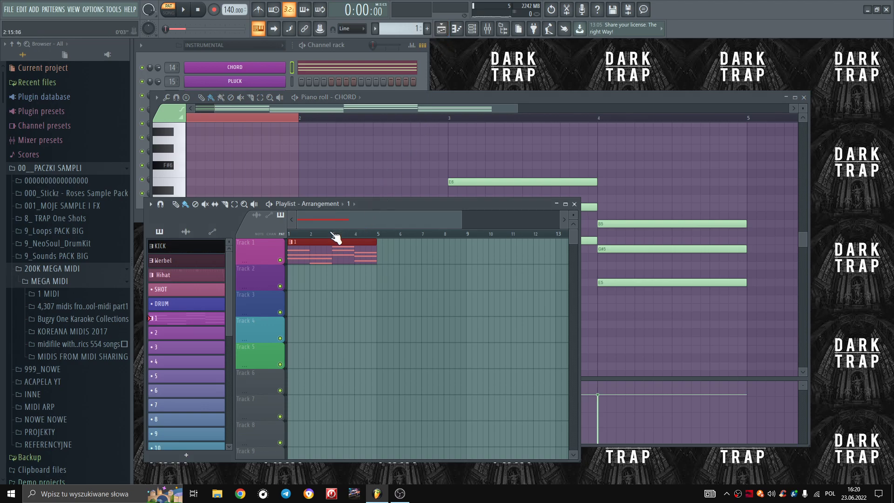
pyautogui.doubleClick(234, 118)
pyautogui.moveTo(221, 108); pyautogui.dragTo(186, 106)
pyautogui.click(189, 119)
pyautogui.press('space')
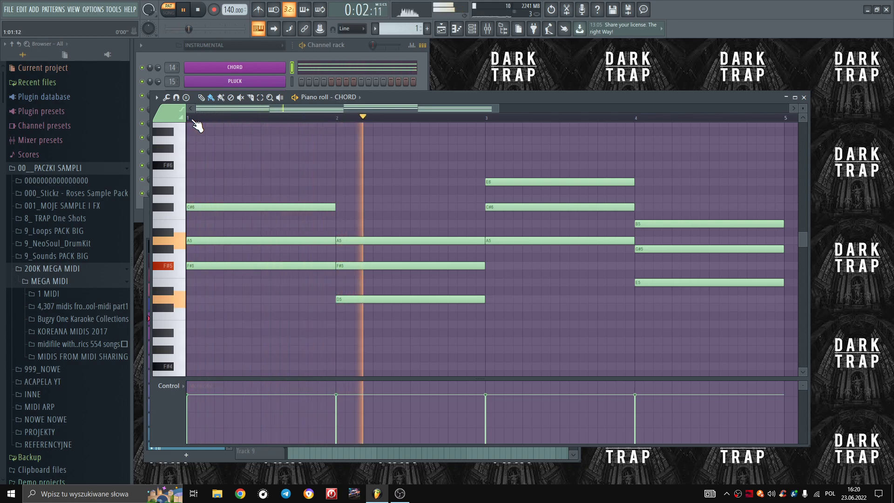
pyautogui.click(258, 9)
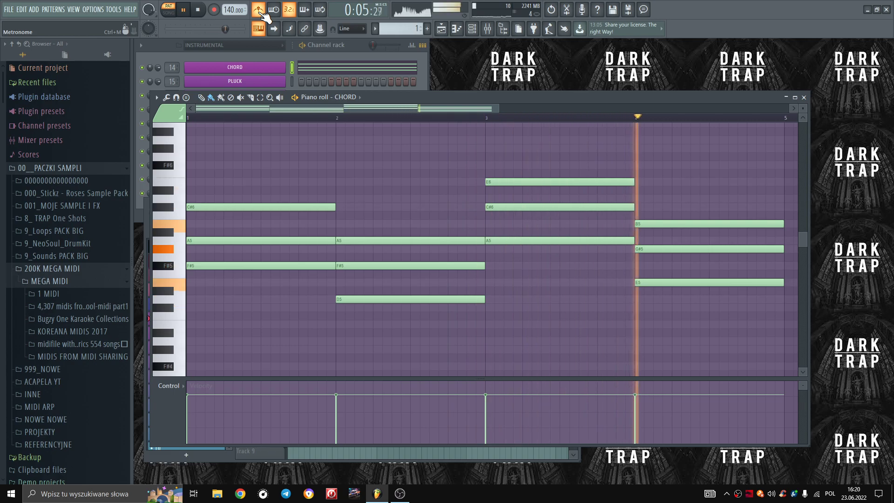
# Enable the compressor in the CHORD track's DD Channel with a -18.8 dB threshold and 1.7:1 ratio, and raise the output gain to +2.0 dB.
pyautogui.click(488, 28)
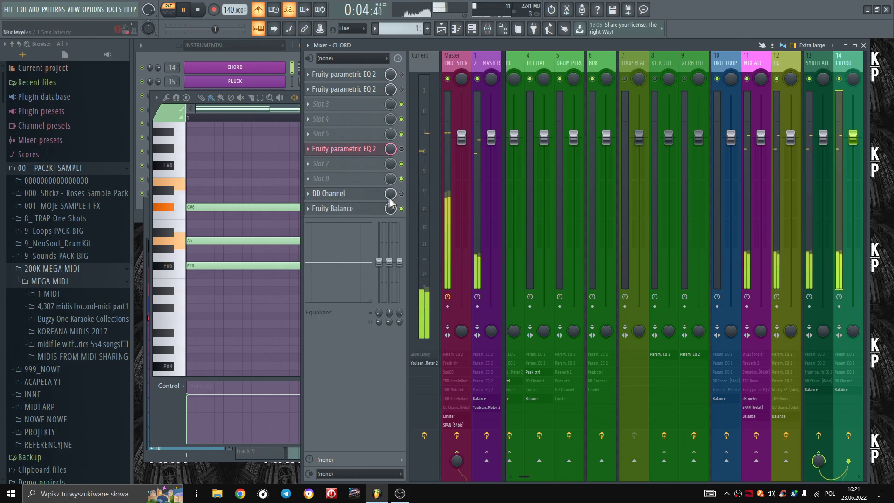
pyautogui.click(372, 195)
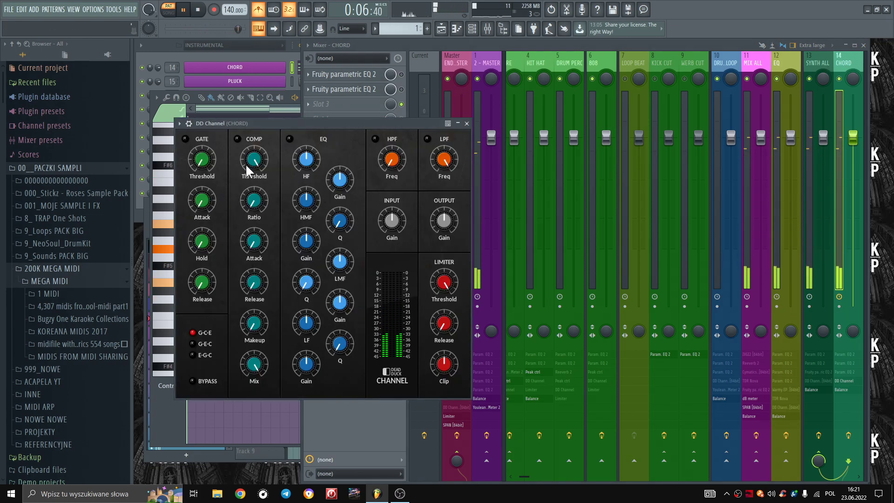
pyautogui.click(238, 139)
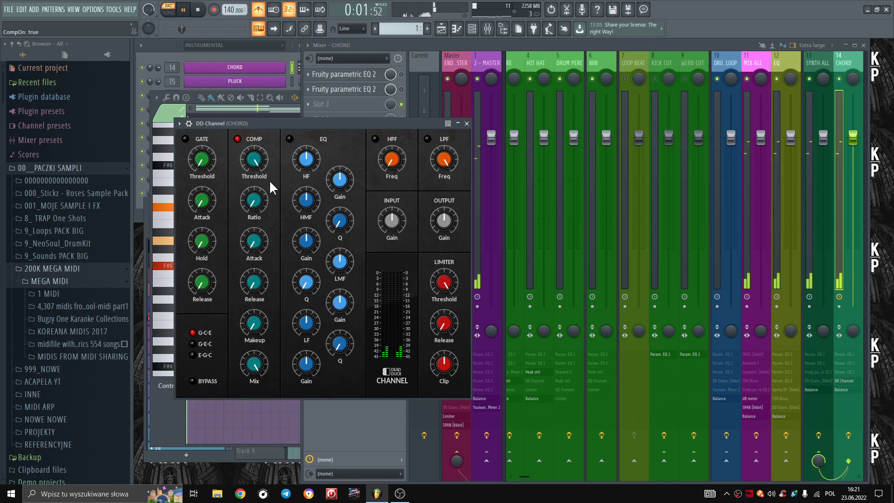
pyautogui.moveTo(255, 164); pyautogui.dragTo(254, 202)
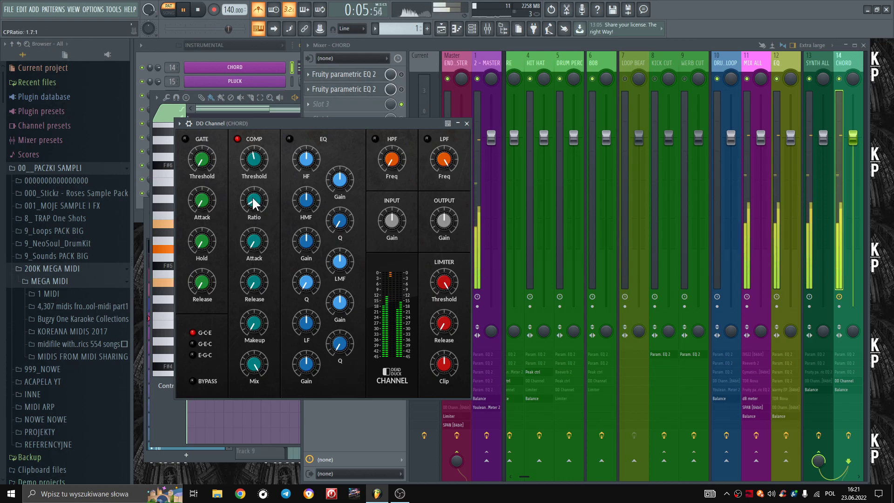
pyautogui.moveTo(257, 166); pyautogui.dragTo(257, 162)
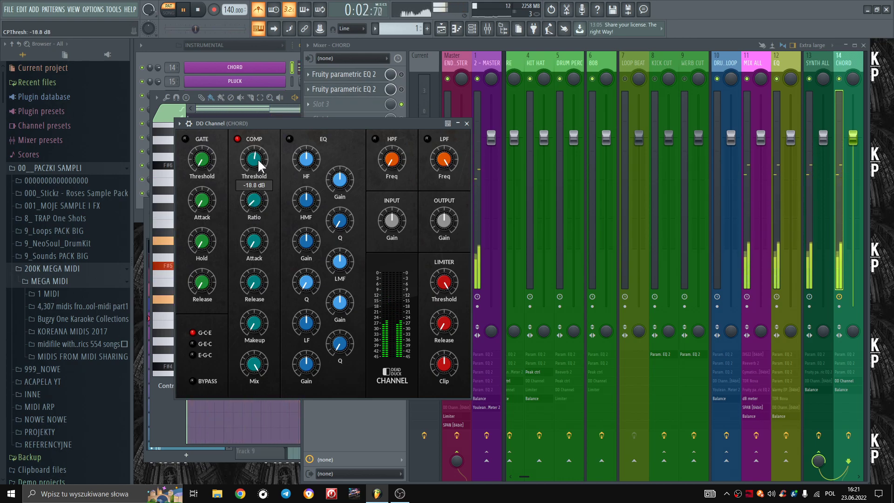
pyautogui.moveTo(443, 222)
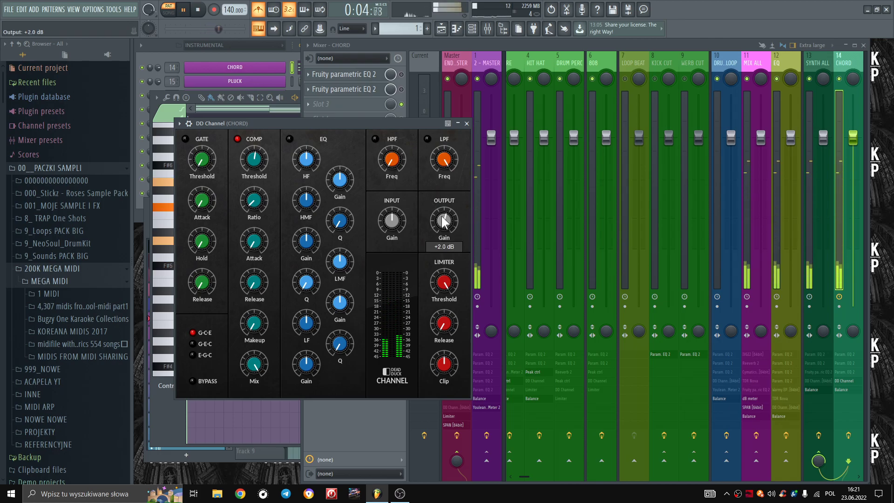
# Enable the high-pass filter at 153 Hz and the low-pass filter at 14.25 kHz, with the input gain at -0.8 dB.
pyautogui.click(376, 139)
pyautogui.moveTo(391, 161); pyautogui.dragTo(393, 140)
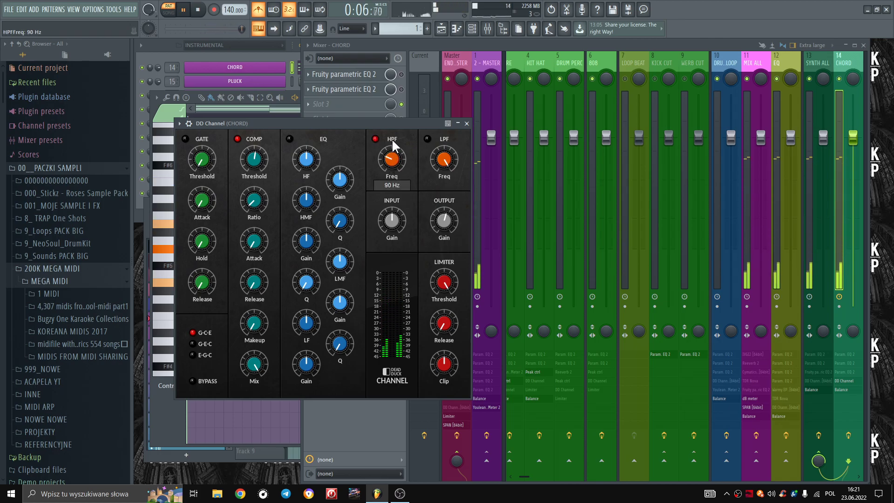
pyautogui.scroll(2, 394, 147)
pyautogui.scroll(-2, 440, 160)
pyautogui.scroll(-2, 445, 165)
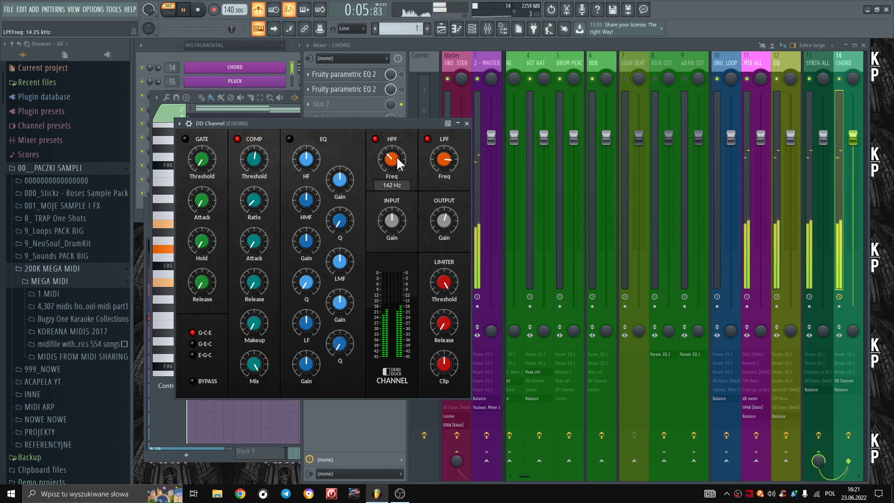
pyautogui.scroll(1, 396, 160)
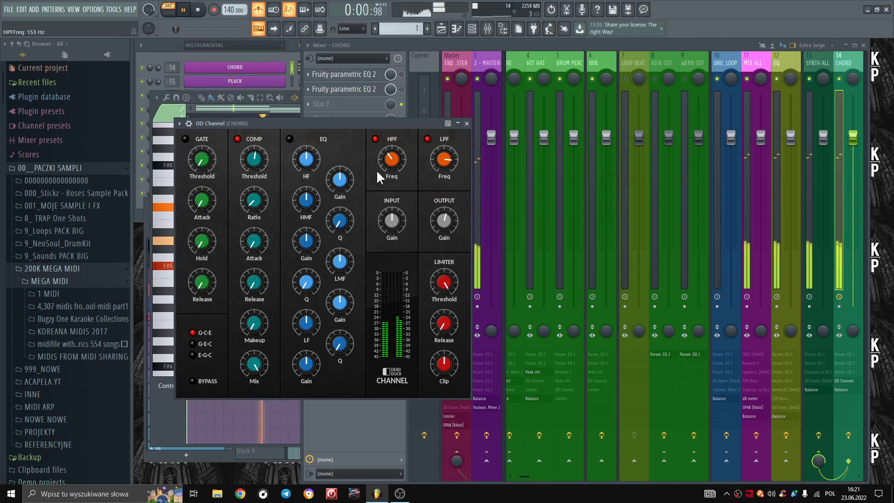
pyautogui.moveTo(399, 224)
pyautogui.scroll(-1, 399, 220)
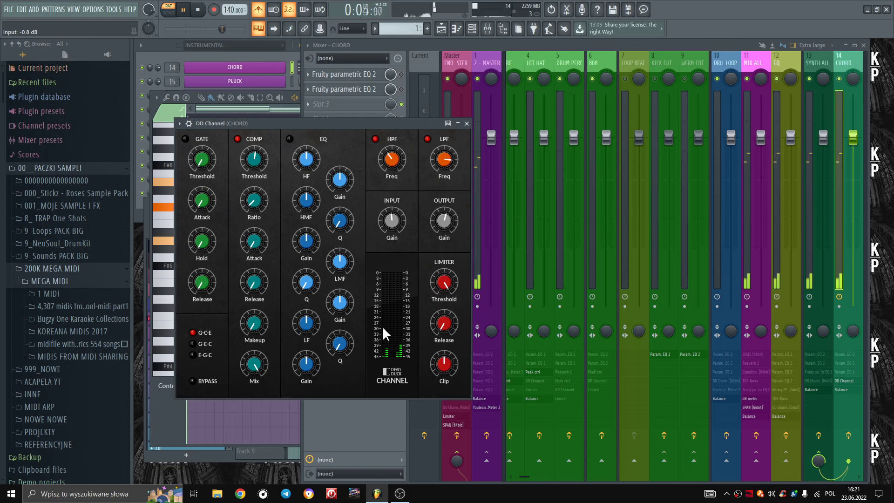
# Lower the compressor threshold further, lengthen its attack and release slightly, and set the makeup gain to 0.4 dB.
pyautogui.moveTo(259, 163)
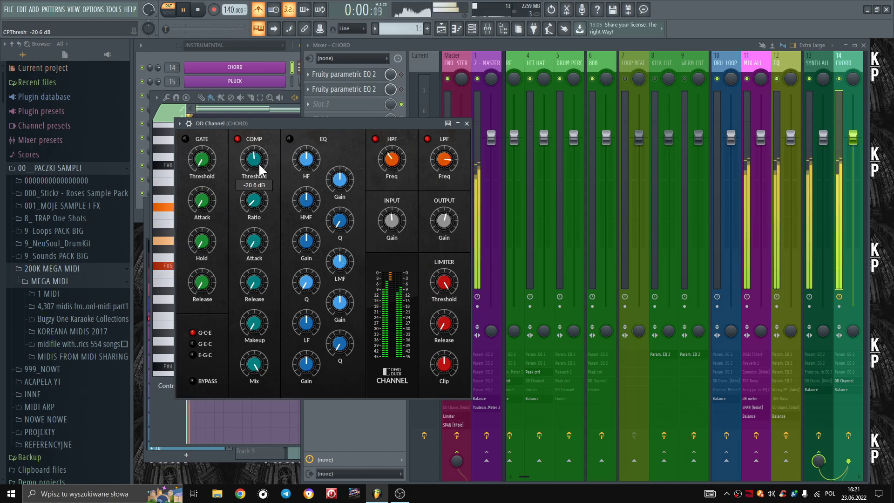
pyautogui.moveTo(258, 200)
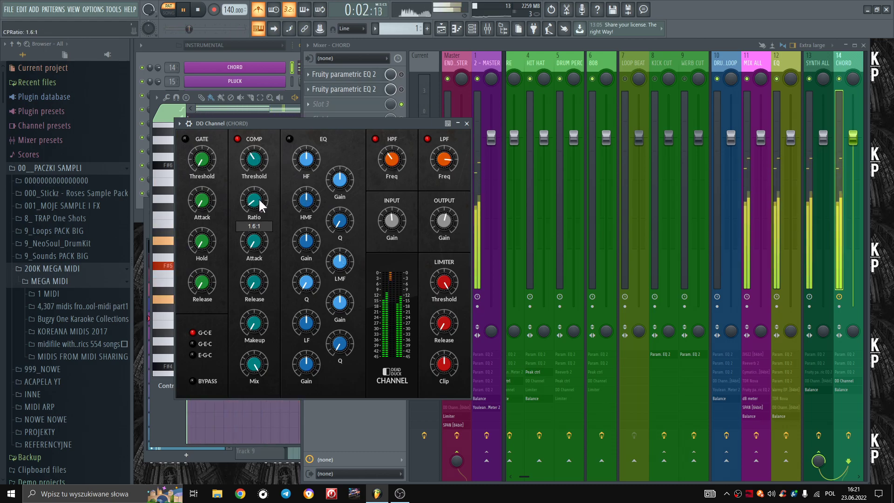
pyautogui.moveTo(259, 281)
pyautogui.moveTo(261, 285); pyautogui.dragTo(263, 244)
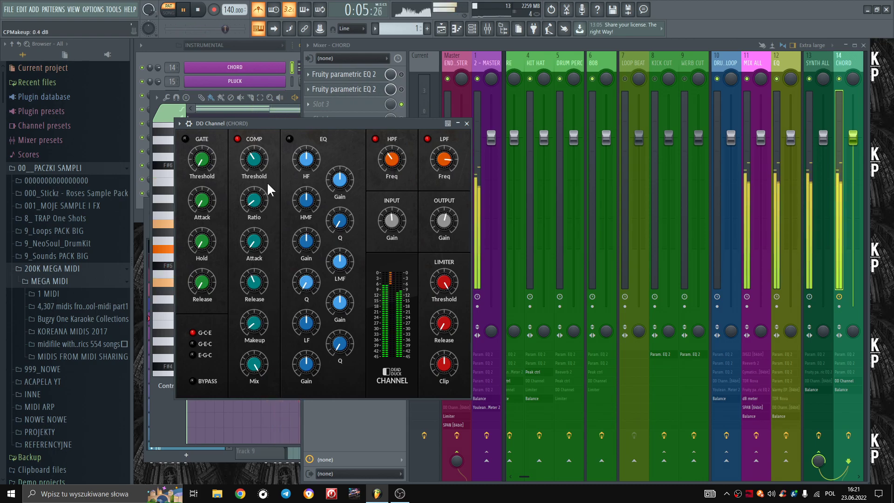
pyautogui.moveTo(259, 243); pyautogui.dragTo(260, 240)
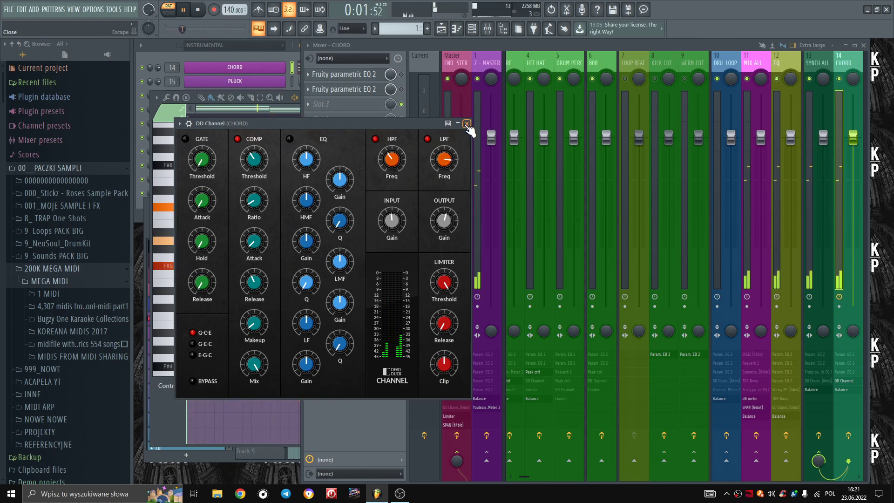
# Readjust the compressor to a threshold of about -22 dB, an attack of 8.5 ms and a ratio of 1.8:1.
pyautogui.moveTo(258, 159)
pyautogui.moveTo(258, 161); pyautogui.dragTo(261, 155)
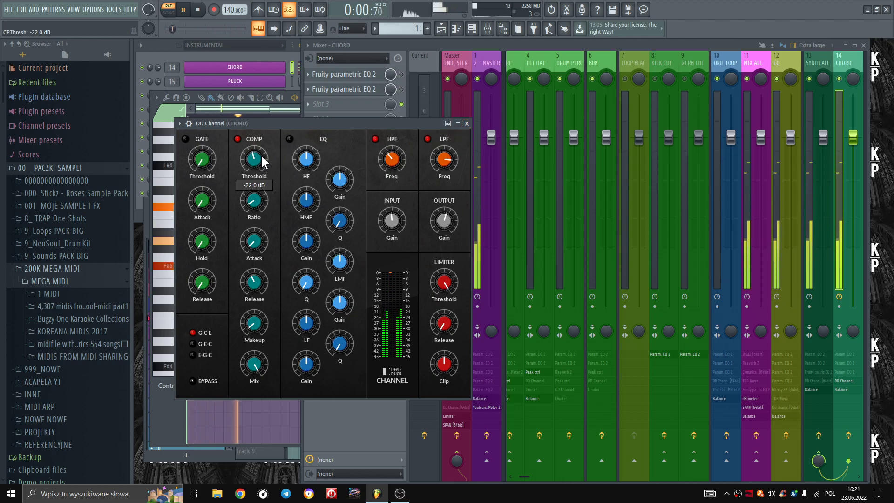
pyautogui.moveTo(256, 235)
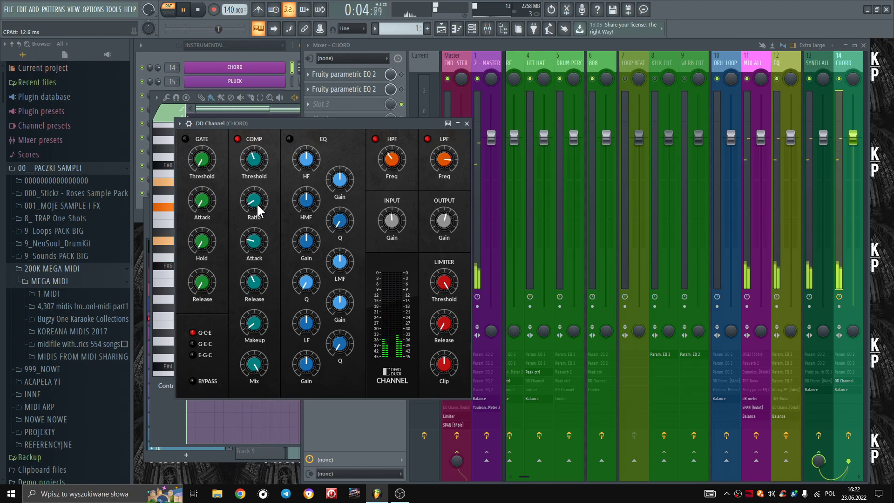
pyautogui.moveTo(256, 241); pyautogui.dragTo(256, 244)
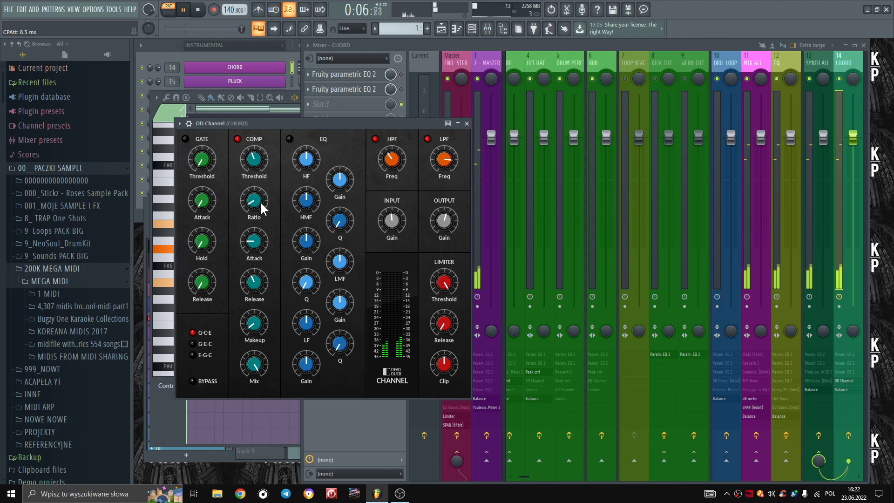
pyautogui.moveTo(260, 201)
pyautogui.moveTo(259, 200); pyautogui.dragTo(259, 197)
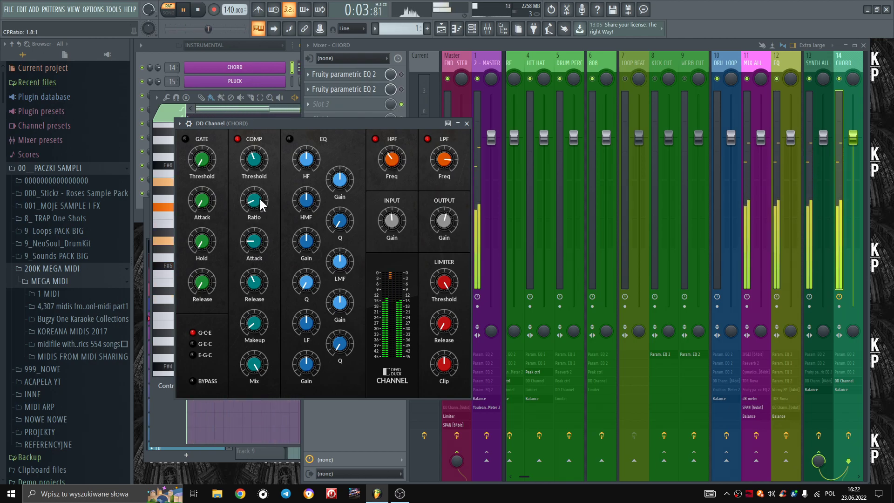
# Turn on the EQ and boost the low-mid band by 3.5 dB at 1409 Hz with a slightly raised Q.
pyautogui.click(290, 140)
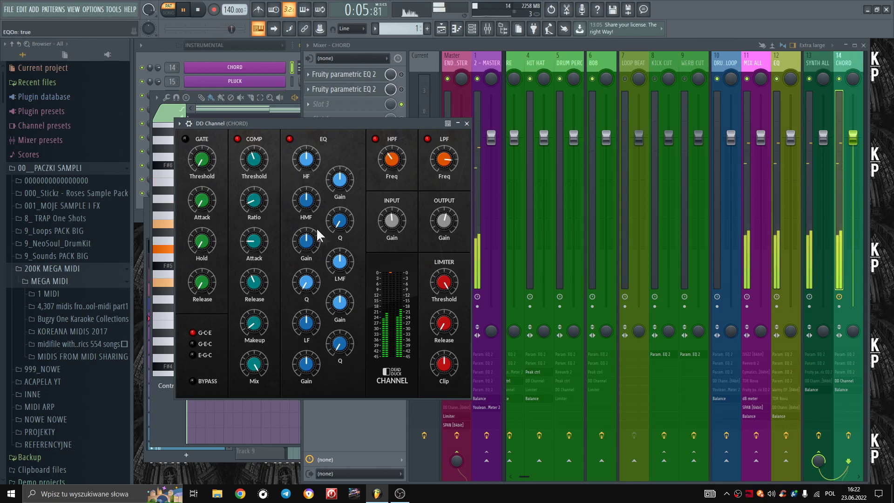
pyautogui.moveTo(338, 266); pyautogui.dragTo(339, 274)
pyautogui.moveTo(308, 282)
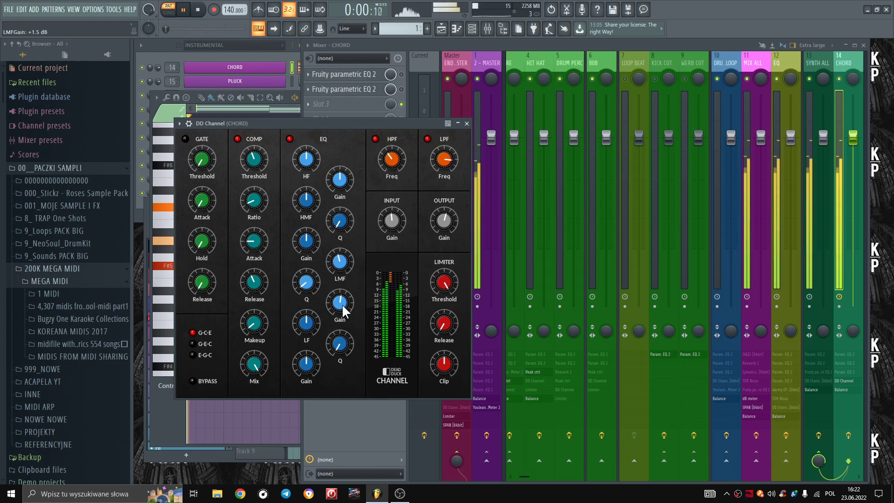
pyautogui.moveTo(344, 262)
pyautogui.scroll(6, 345, 261)
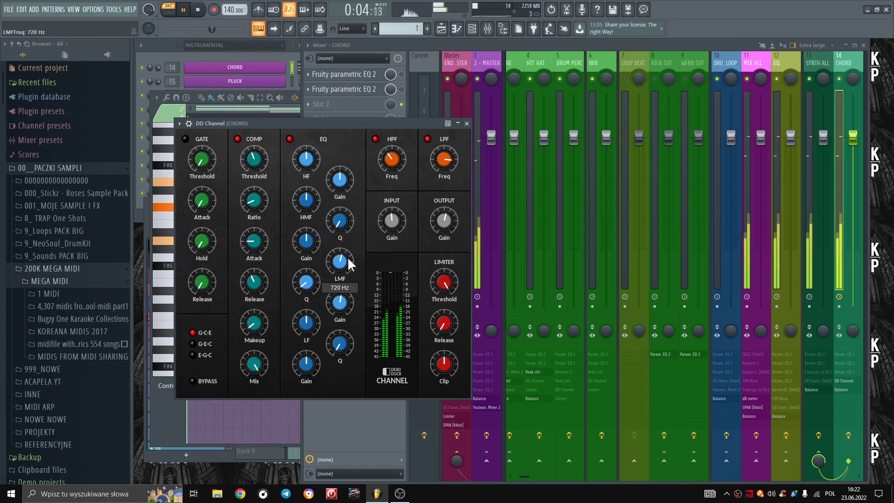
pyautogui.scroll(2, 349, 264)
pyautogui.moveTo(351, 244); pyautogui.dragTo(354, 230)
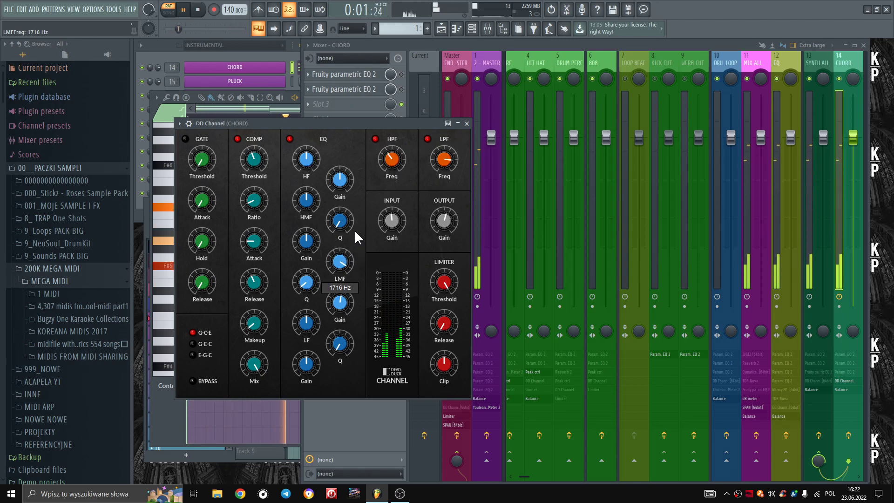
pyautogui.moveTo(309, 281); pyautogui.dragTo(313, 272)
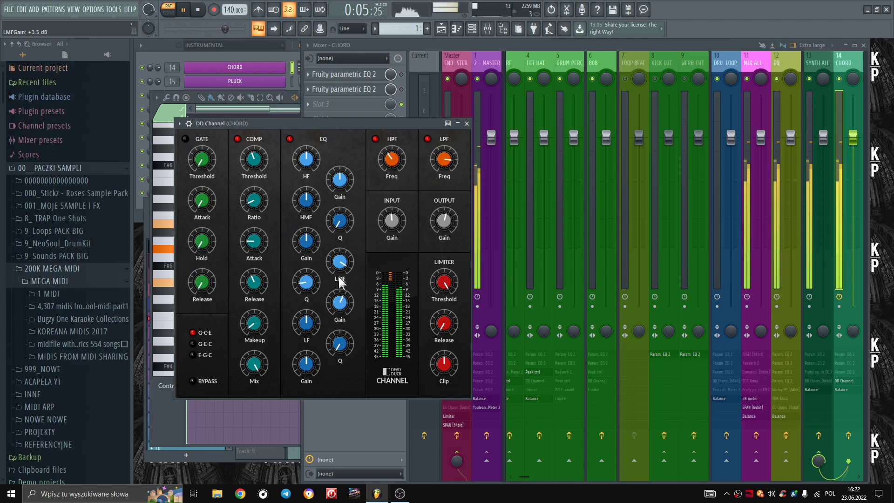
pyautogui.moveTo(341, 266); pyautogui.dragTo(341, 269)
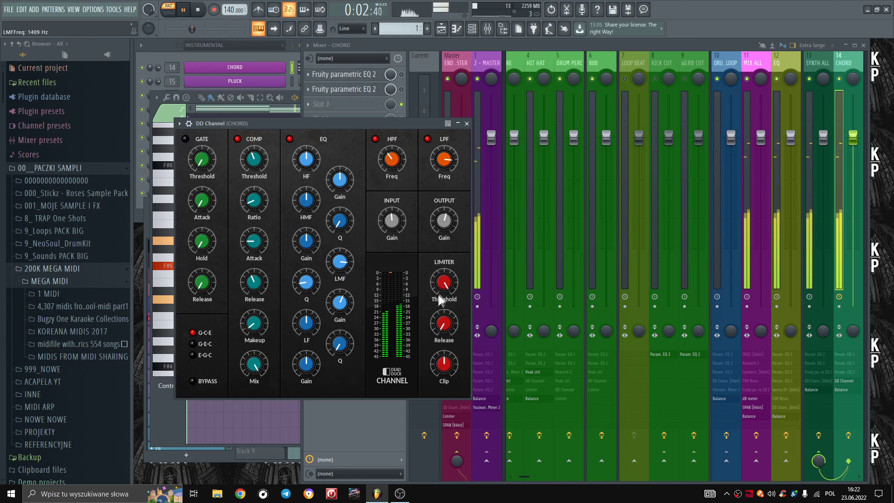
# Set the limiter threshold to -9.0 dB, lengthen its release slightly and set the clip level to +0.7 dB.
pyautogui.moveTo(446, 293)
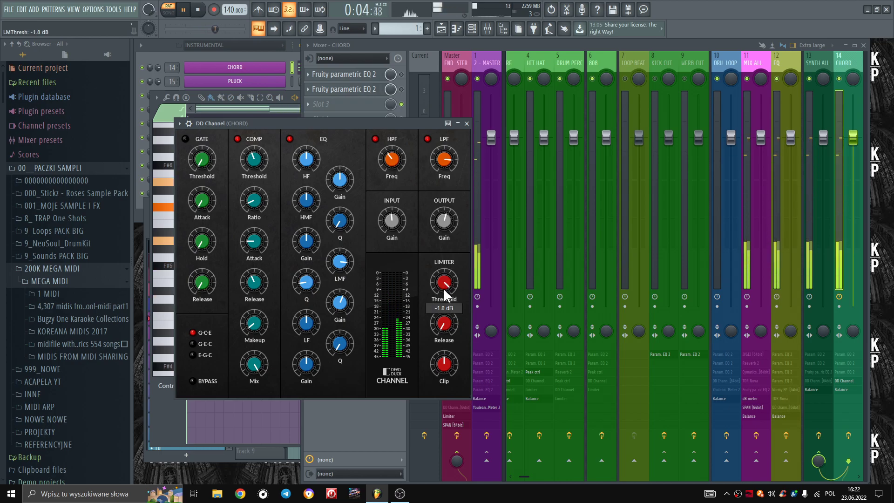
pyautogui.moveTo(445, 292); pyautogui.dragTo(446, 308)
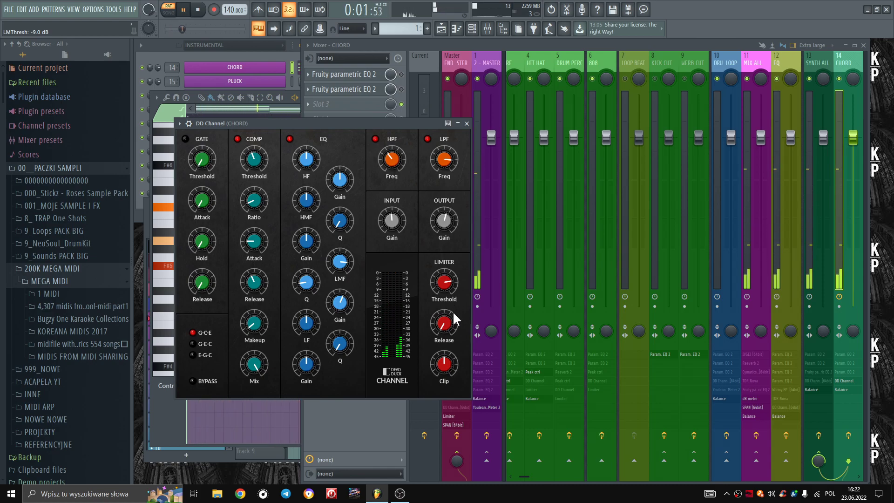
pyautogui.moveTo(453, 314); pyautogui.dragTo(448, 371)
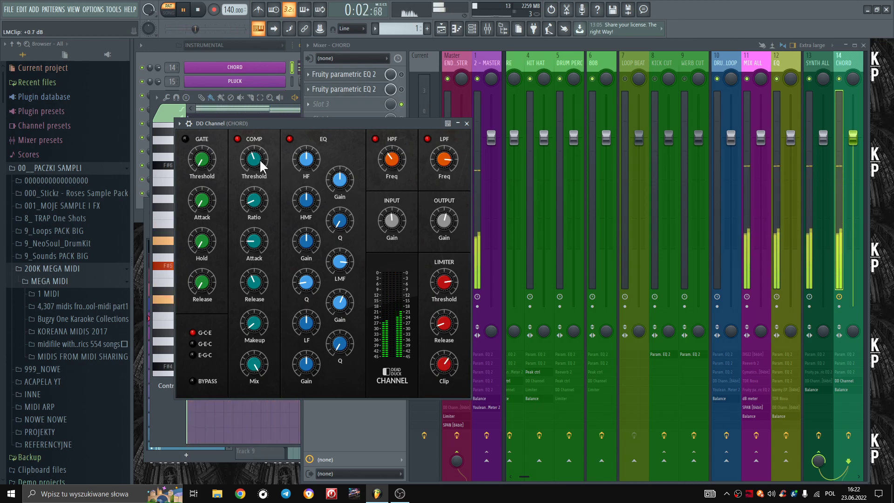
# Compress harder with a slightly lower threshold and higher ratio, setting the attack to 11.1 ms and the release to 264.3 ms.
pyautogui.moveTo(259, 160); pyautogui.dragTo(259, 162)
pyautogui.moveTo(261, 199); pyautogui.dragTo(261, 197)
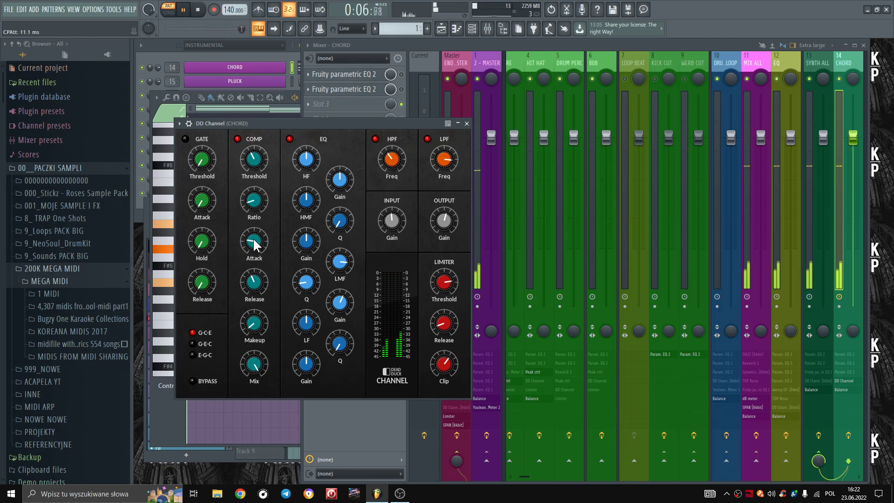
pyautogui.moveTo(255, 281)
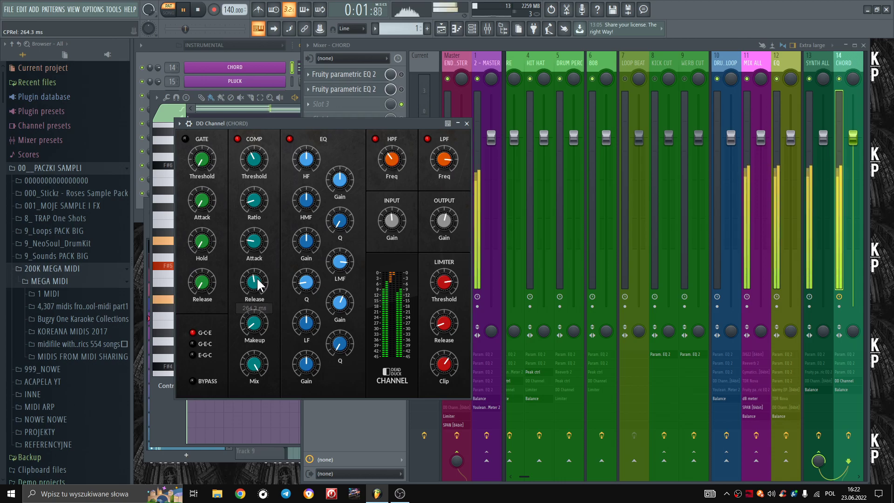
# Turn the EQ's low-mid gain down to a slight cut, then close DD Channel and stop playback.
pyautogui.moveTo(345, 308)
pyautogui.moveTo(344, 304); pyautogui.dragTo(336, 309)
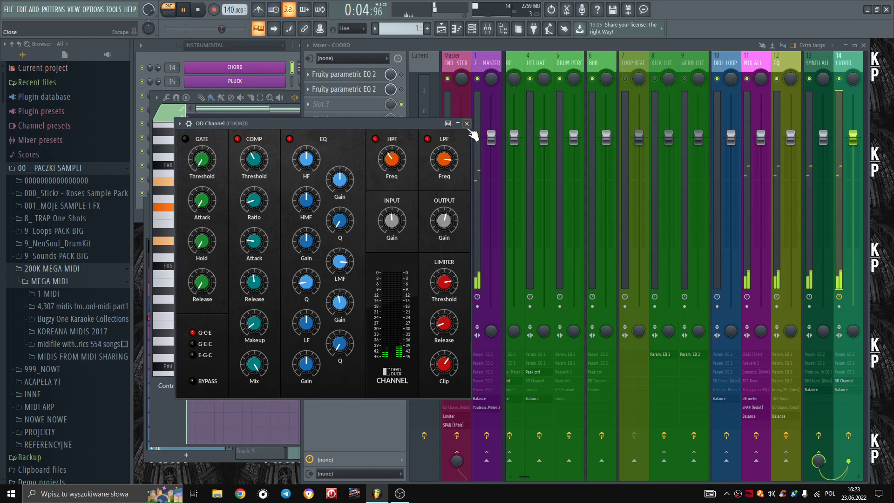
pyautogui.click(467, 124)
pyautogui.press('space')
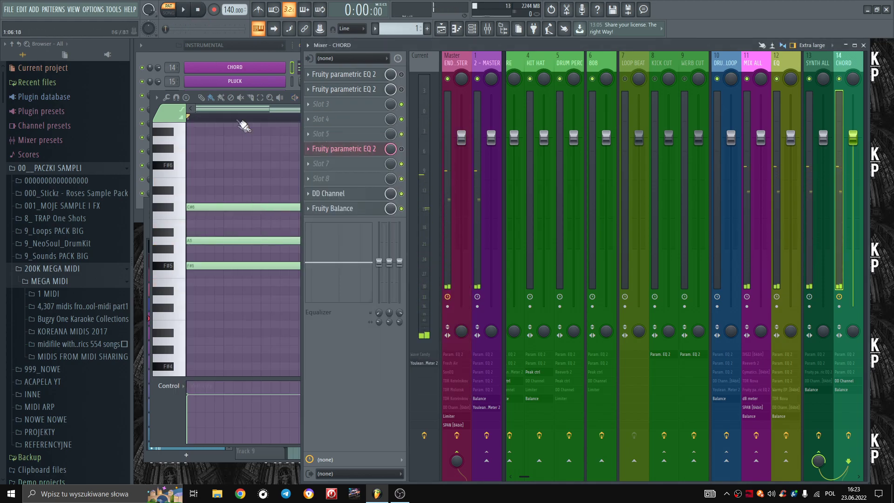
# Strum all the CHORD notes with small start-time and velocity offsets while playing them, and transpose the notes down one octave.
pyautogui.click(228, 112)
pyautogui.scroll(-3, 308, 223)
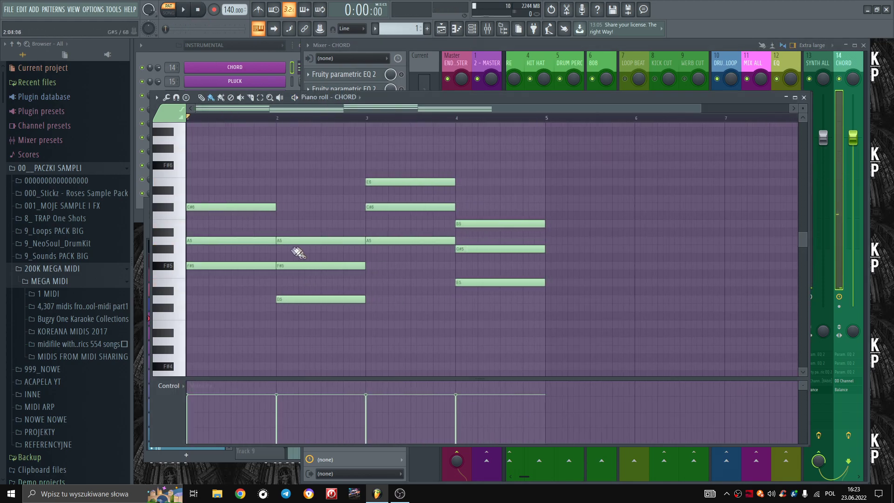
pyautogui.hotkey('ctrl', 'a')
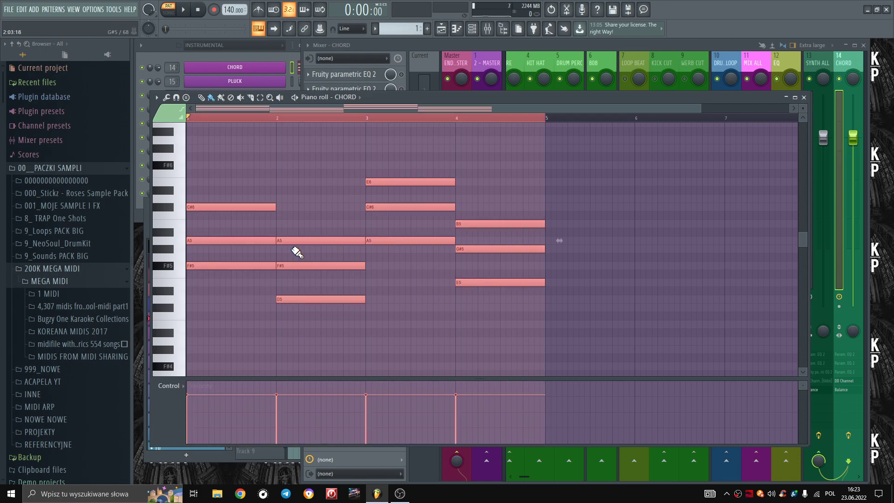
pyautogui.hotkey('alt', 's')
pyautogui.moveTo(416, 254); pyautogui.dragTo(417, 266)
pyautogui.press('space')
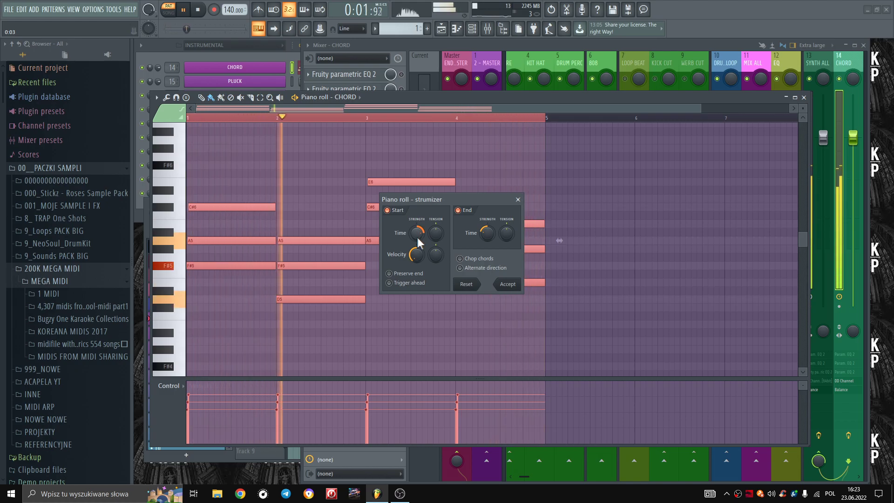
pyautogui.click(508, 284)
pyautogui.hotkey('ctrl', 'Down')
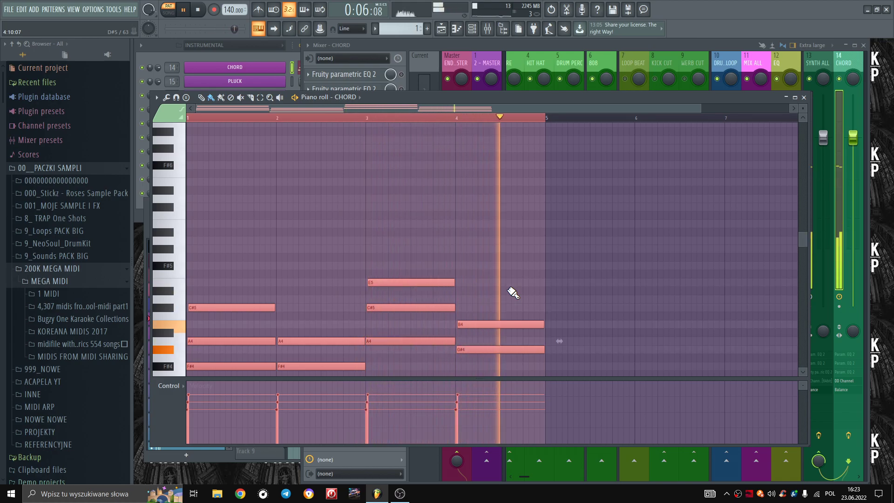
# Stop playback and add a bar-long F#3 bass note under the first chord.
pyautogui.press('space')
pyautogui.scroll(-6, 466, 296)
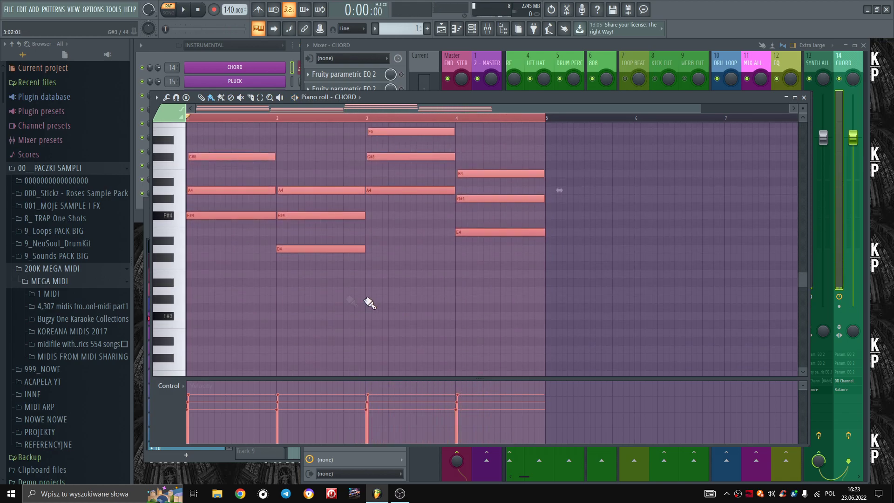
pyautogui.click(188, 318)
pyautogui.press('y')
pyautogui.click(236, 250)
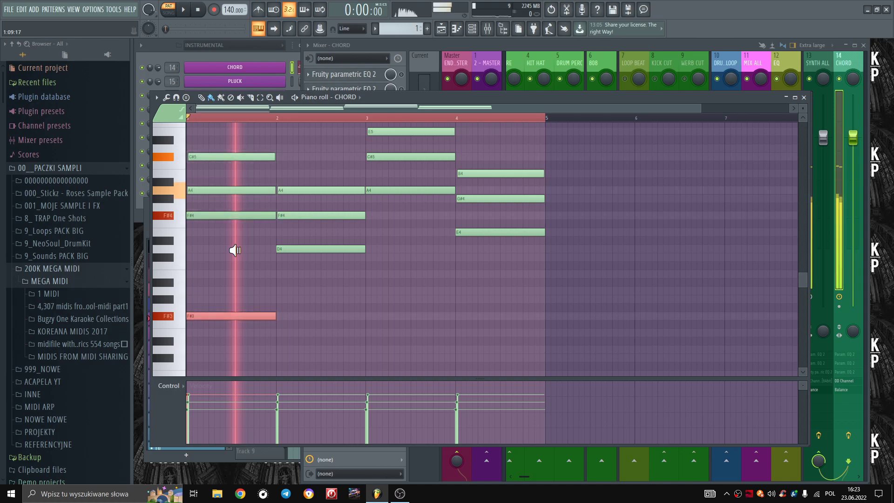
# Add bar-long D3, A3 and E3 bass notes under the second, third and fourth chords, auditioning the chords along the way.
pyautogui.moveTo(236, 250); pyautogui.dragTo(273, 254)
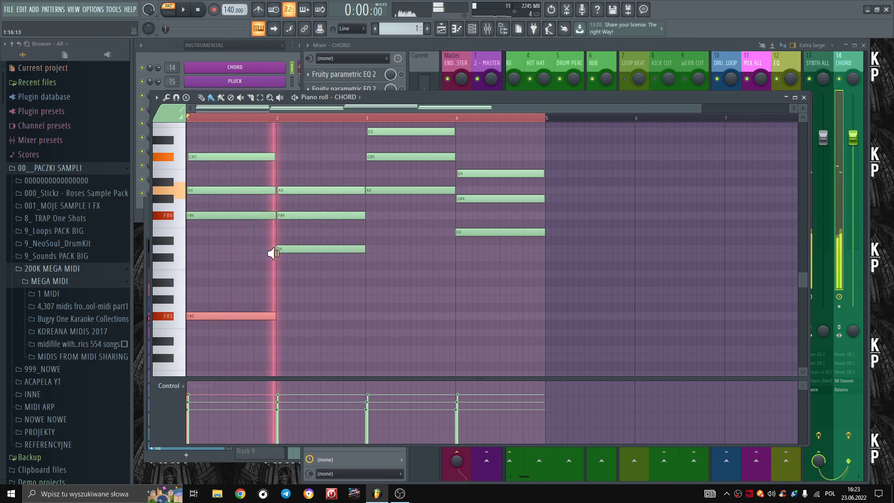
pyautogui.moveTo(273, 253)
pyautogui.mouseDown()
pyautogui.moveTo(353, 255)
pyautogui.moveTo(373, 243)
pyautogui.moveTo(257, 241)
pyautogui.moveTo(283, 243)
pyautogui.moveTo(270, 241)
pyautogui.mouseUp()
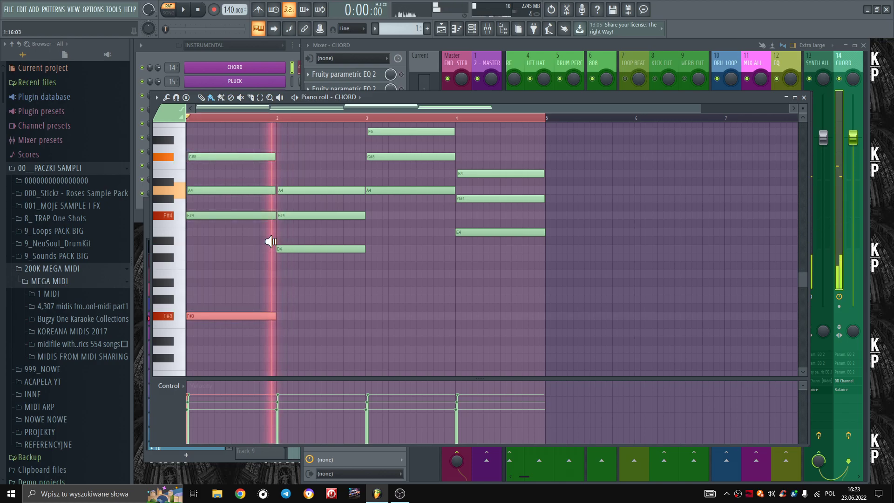
pyautogui.moveTo(465, 259); pyautogui.dragTo(468, 257)
pyautogui.moveTo(247, 251); pyautogui.dragTo(249, 253)
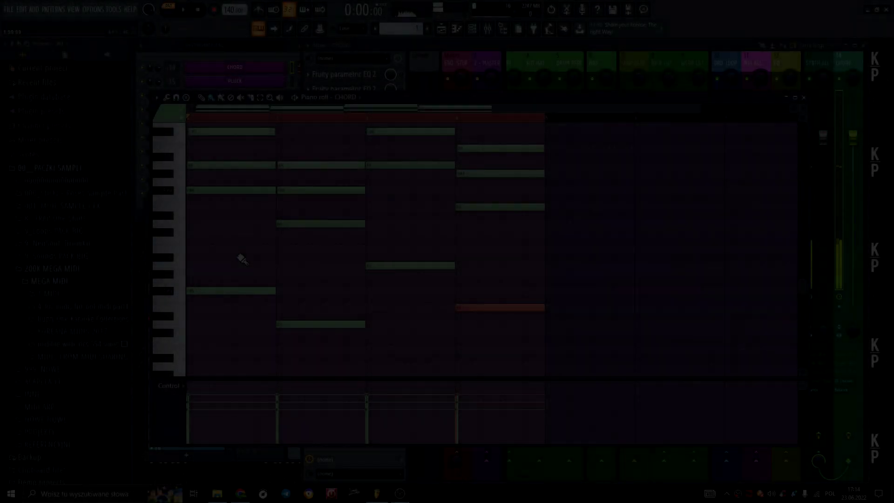
pyautogui.moveTo(240, 256)
pyautogui.mouseDown()
pyautogui.moveTo(319, 266)
pyautogui.moveTo(269, 257)
pyautogui.mouseUp()
pyautogui.click(394, 230)
pyautogui.click(475, 255)
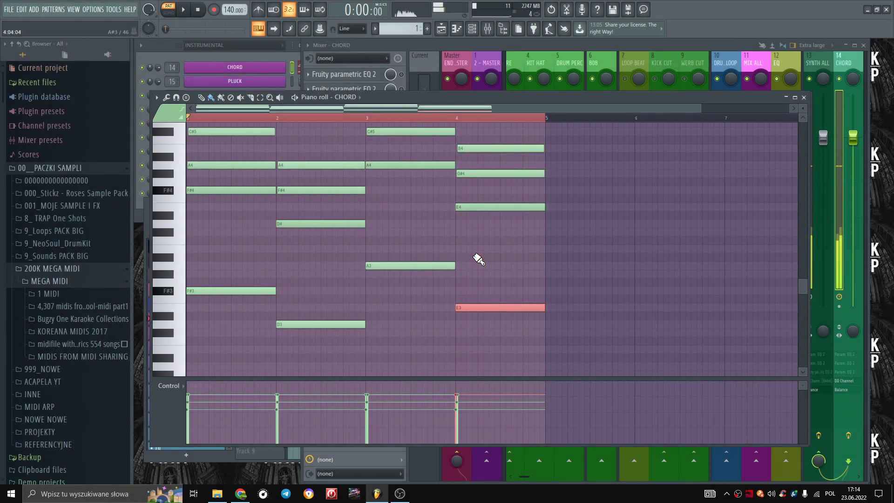
# Audition the four chords individually with their bass notes and play the whole progression through.
pyautogui.click(331, 252)
pyautogui.click(474, 253)
pyautogui.moveTo(343, 252); pyautogui.dragTo(431, 249)
pyautogui.keyDown('alt'); pyautogui.rightClick(246, 233); pyautogui.keyUp('alt')
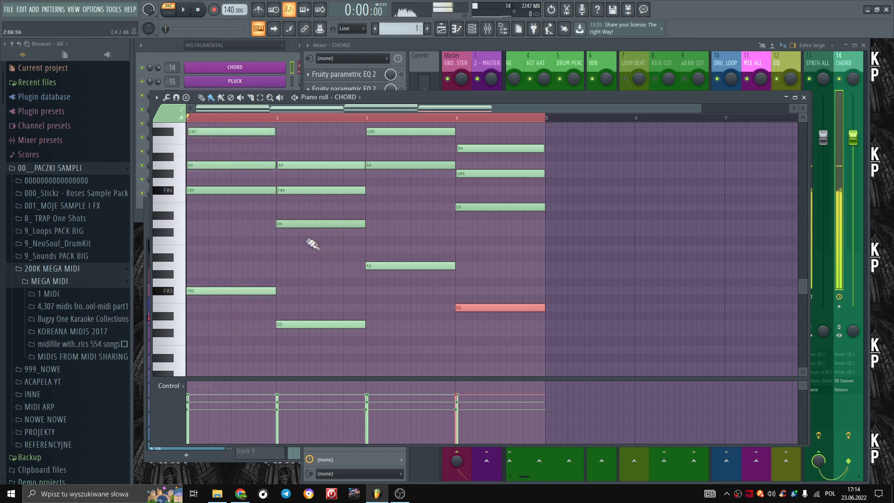
pyautogui.moveTo(370, 250); pyautogui.dragTo(484, 241)
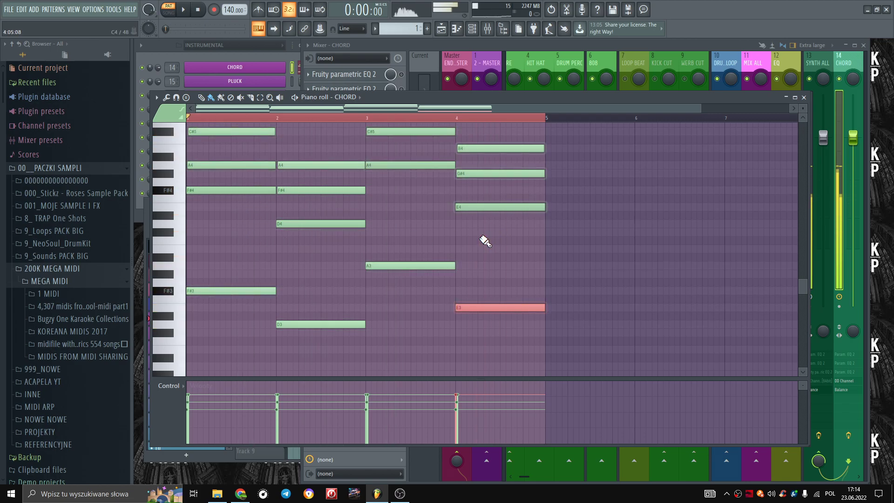
pyautogui.click(312, 255)
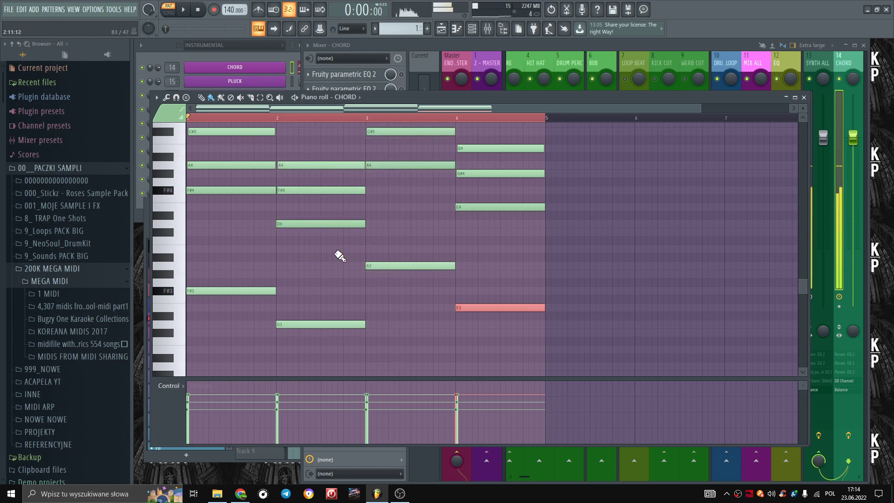
pyautogui.click(512, 251)
pyautogui.click(508, 250)
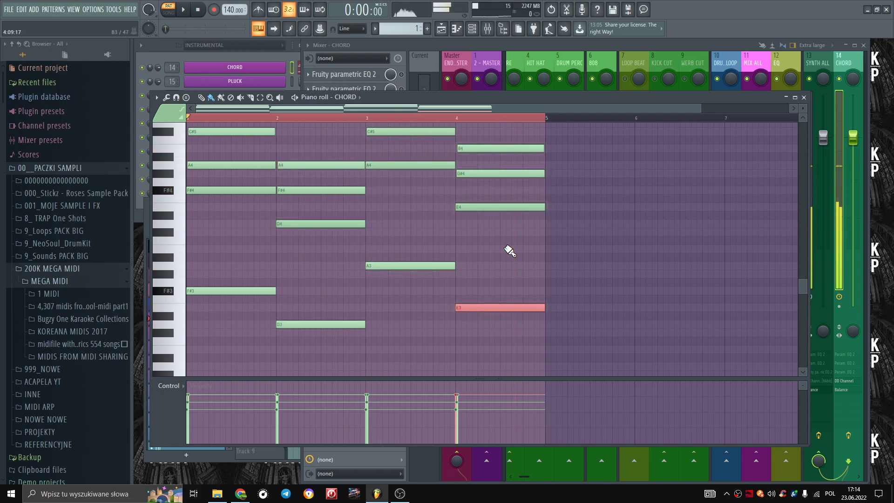
pyautogui.moveTo(511, 251); pyautogui.dragTo(276, 250)
pyautogui.press('space')
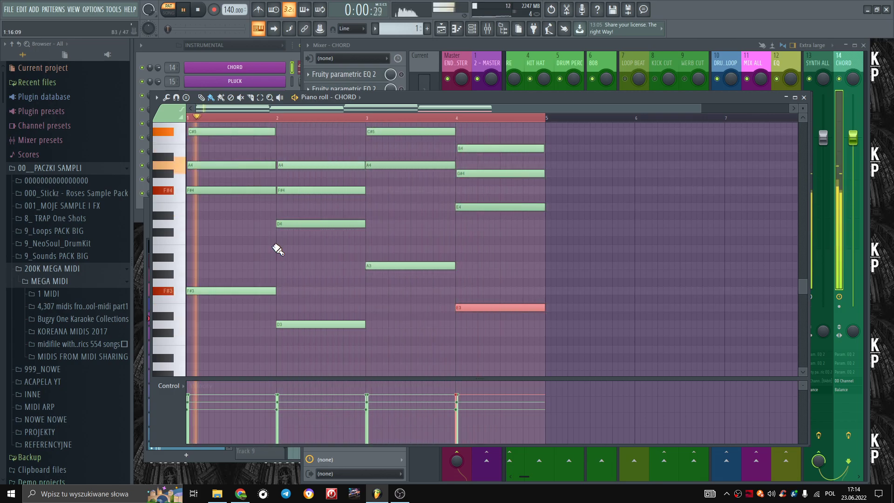
pyautogui.scroll(3, 326, 275)
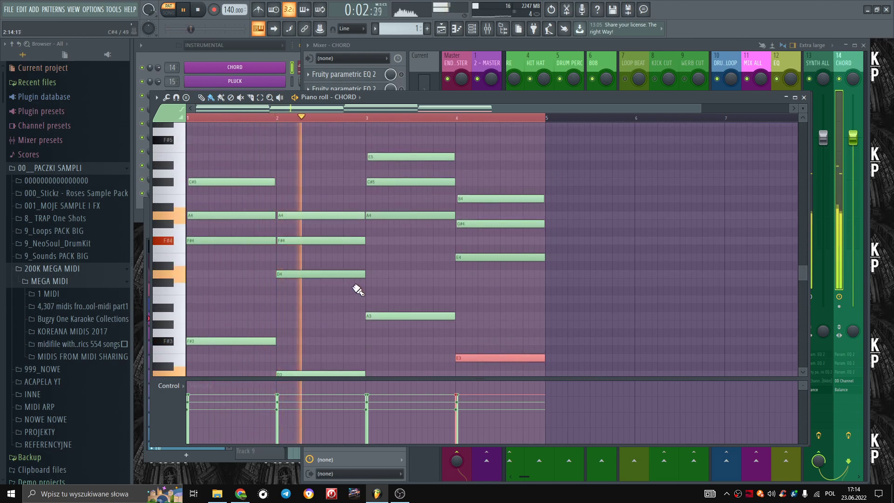
pyautogui.scroll(3, 354, 286)
pyautogui.press('space')
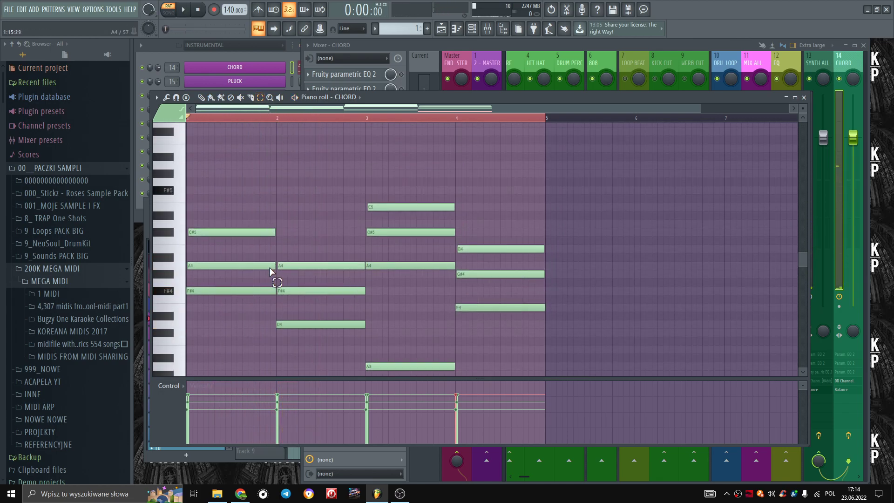
# Select the middle note of every chord (A4, F#4, C#5 and G#4), raise them one octave and play the progression.
pyautogui.click(270, 268)
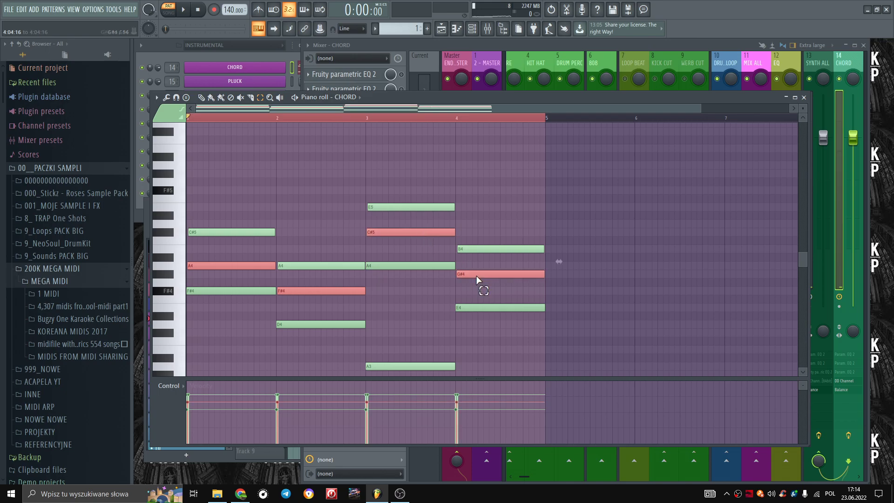
pyautogui.hotkey('ctrl', 'Up')
pyautogui.press('space')
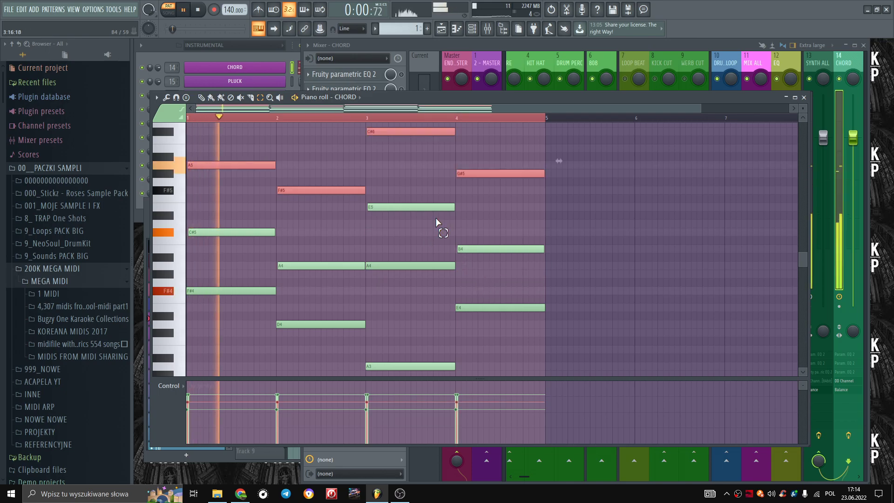
pyautogui.press('space')
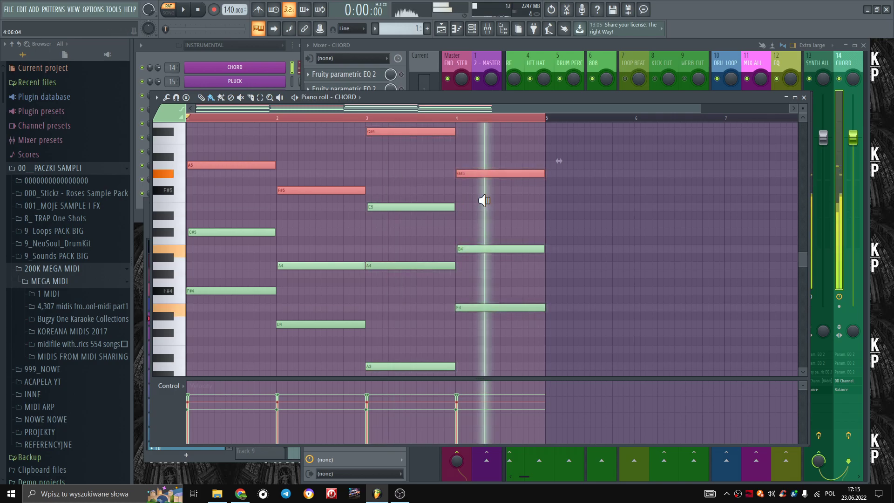
# Audition the opened-up chords one by one in different orders and play part of the progression.
pyautogui.keyDown('alt'); pyautogui.rightClick(226, 183); pyautogui.keyUp('alt')
pyautogui.keyDown('alt'); pyautogui.rightClick(226, 184); pyautogui.keyUp('alt')
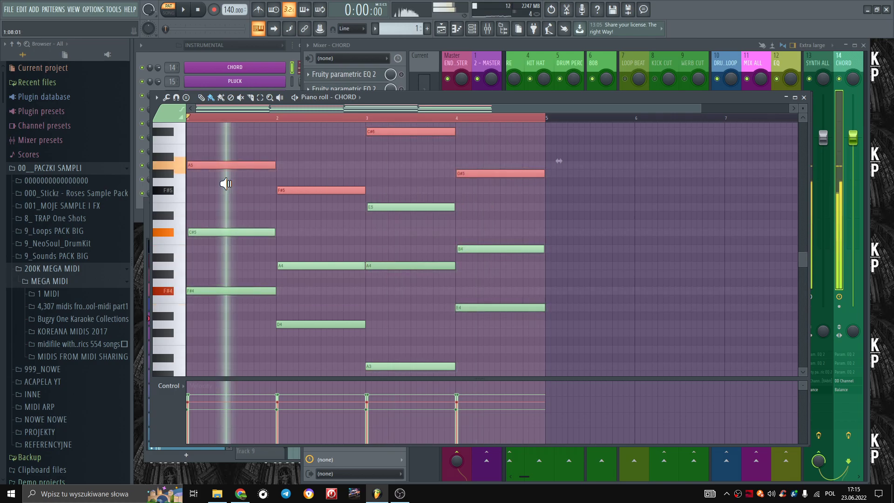
pyautogui.moveTo(306, 177); pyautogui.dragTo(309, 177)
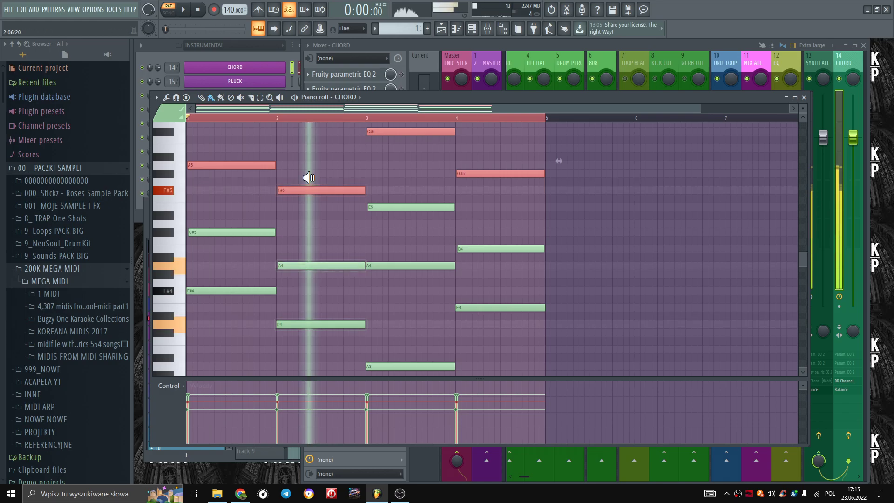
pyautogui.click(379, 180)
pyautogui.moveTo(372, 176); pyautogui.dragTo(375, 175)
pyautogui.click(371, 176)
pyautogui.click(457, 180)
pyautogui.click(347, 169)
pyautogui.keyDown('alt'); pyautogui.rightClick(405, 177); pyautogui.keyUp('alt')
pyautogui.keyDown('alt'); pyautogui.rightClick(484, 179); pyautogui.keyUp('alt')
pyautogui.keyDown('alt'); pyautogui.rightClick(242, 164); pyautogui.keyUp('alt')
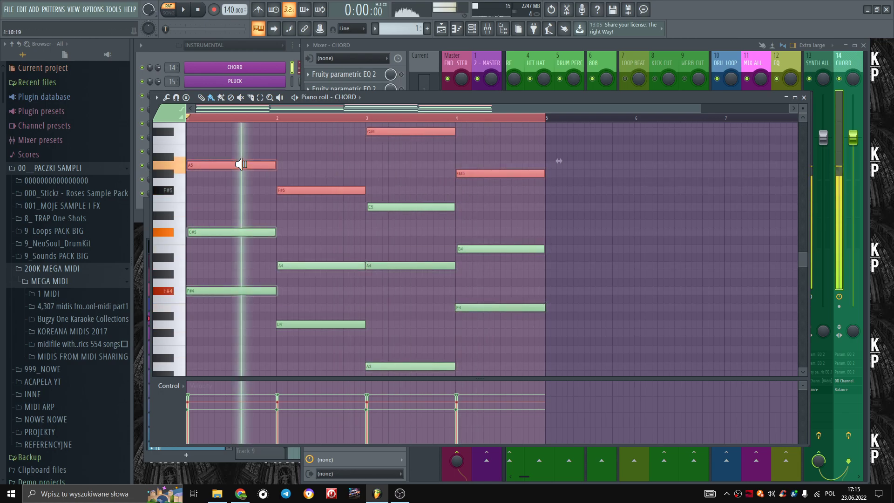
pyautogui.click(242, 163)
pyautogui.click(391, 169)
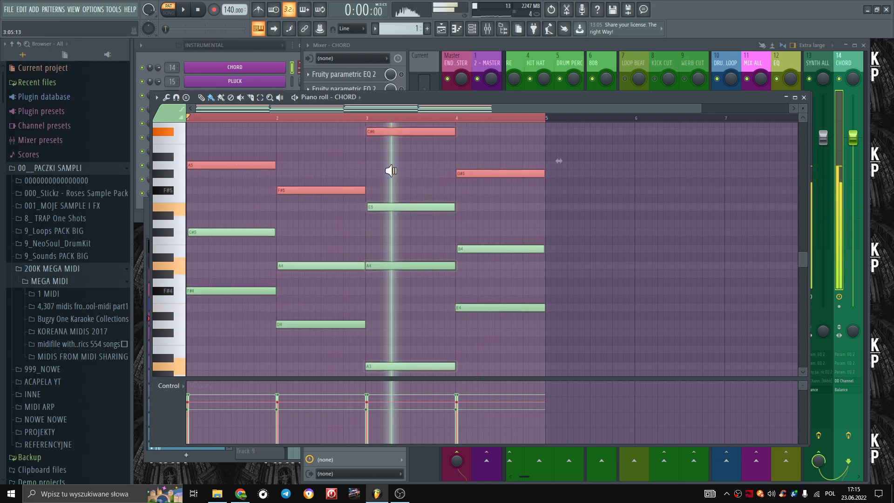
pyautogui.click(325, 171)
pyautogui.click(325, 170)
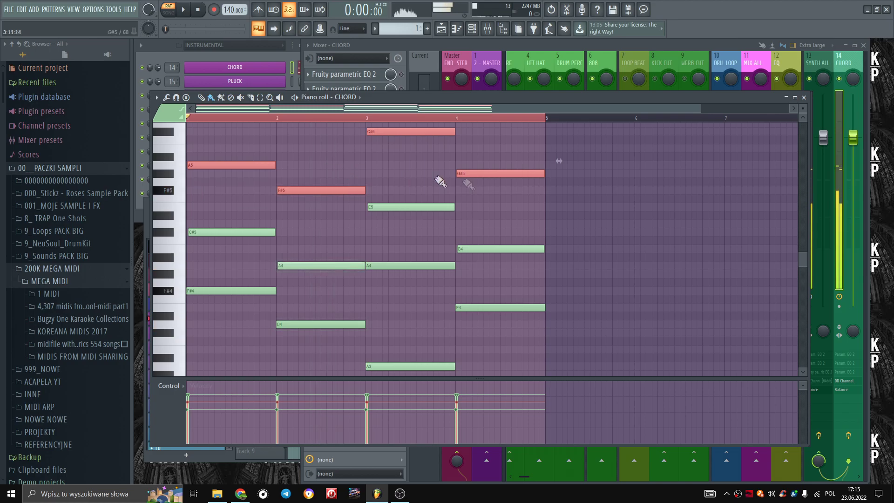
pyautogui.click(501, 188)
pyautogui.click(204, 154)
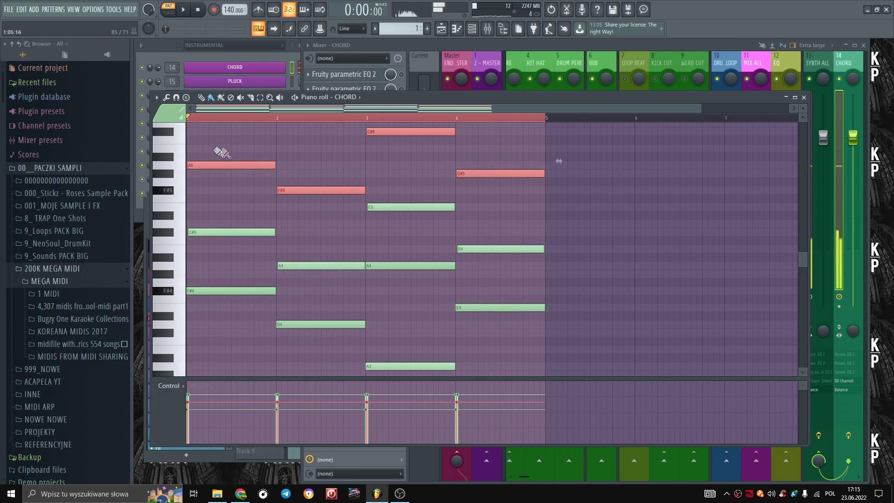
pyautogui.click(395, 161)
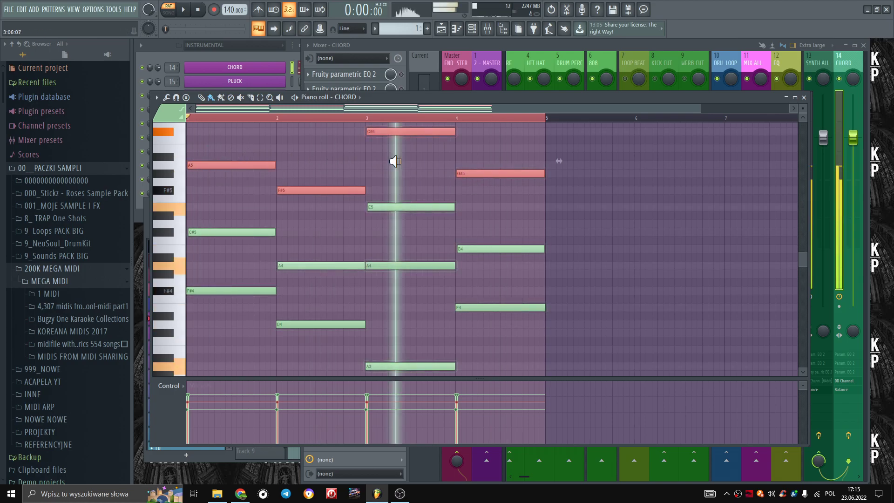
pyautogui.click(322, 167)
pyautogui.click(468, 179)
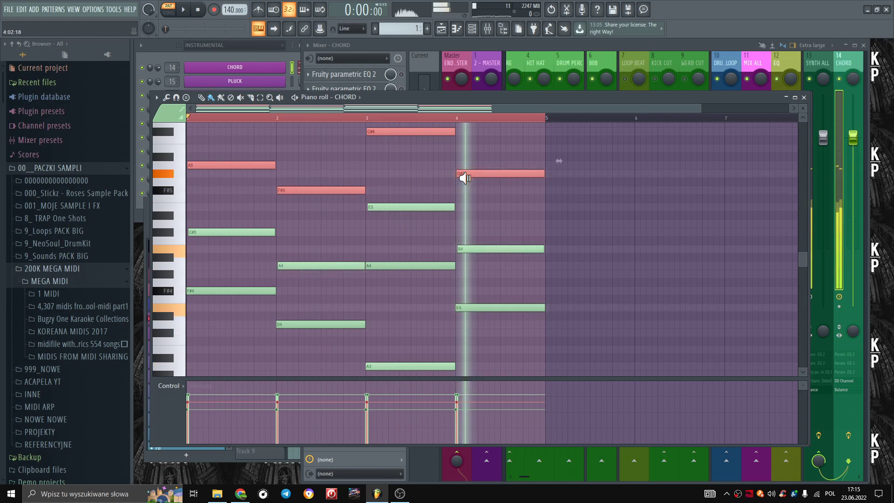
pyautogui.press('space')
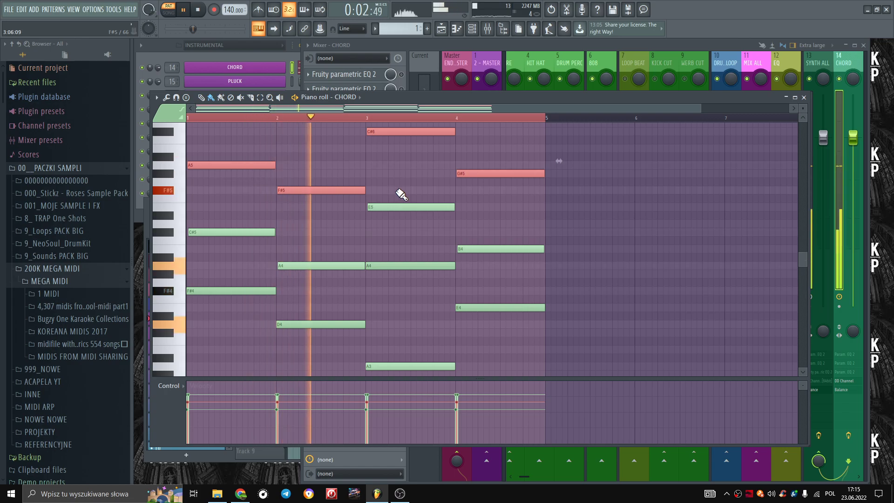
pyautogui.press('space')
# Open Nexus on the CHORD channel, switch on the main arpeggiator of the Cinematic preset and start playback.
pyautogui.click(258, 68)
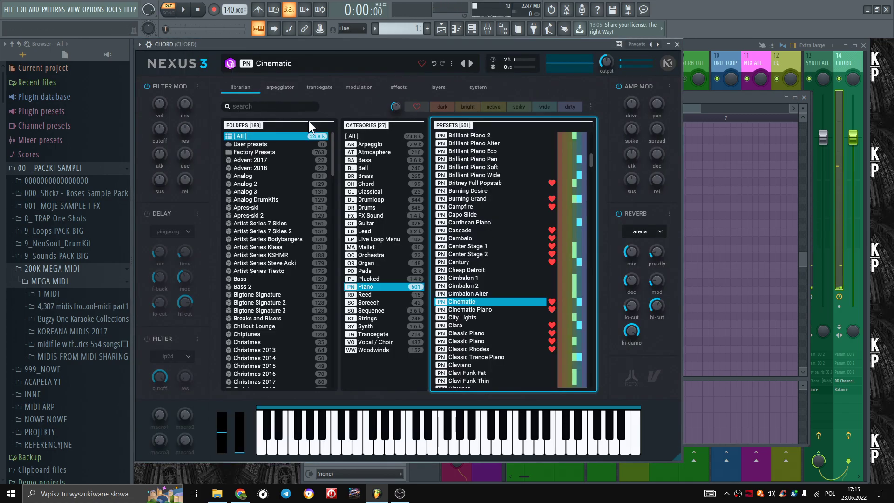
pyautogui.click(280, 88)
pyautogui.click(227, 136)
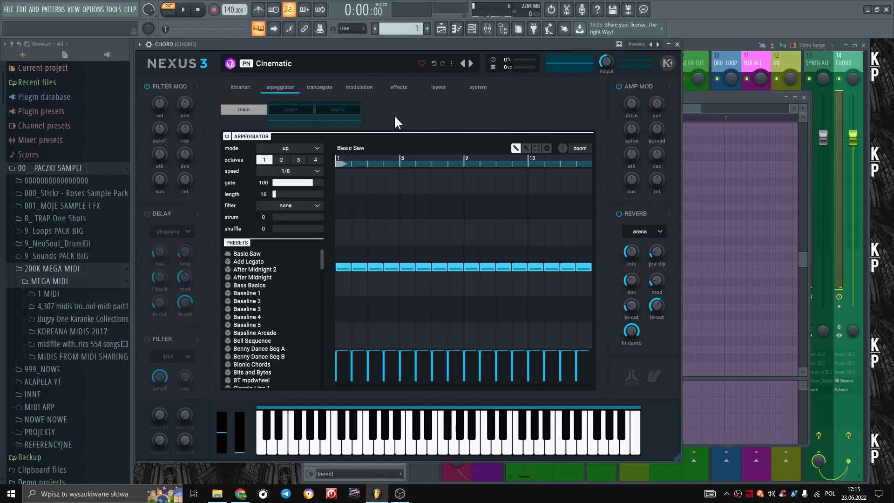
pyautogui.press('space')
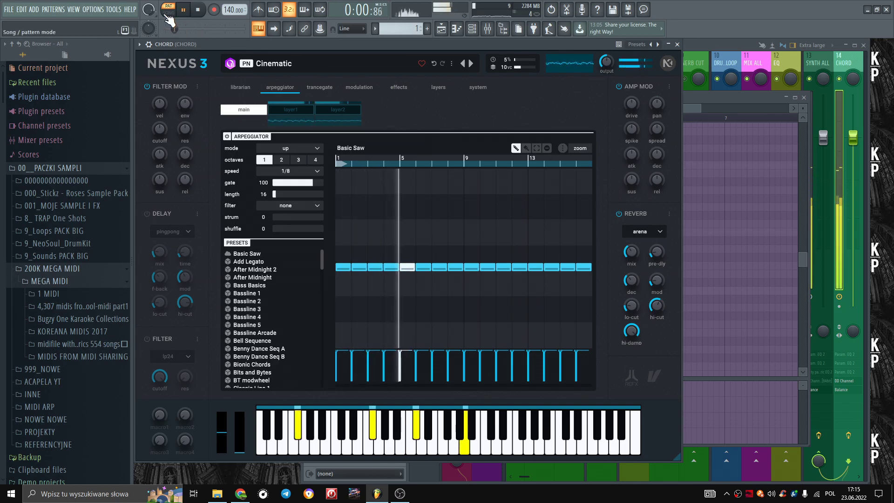
# Check the CHORD notes in the piano roll during playback and close the piano roll.
pyautogui.click(694, 97)
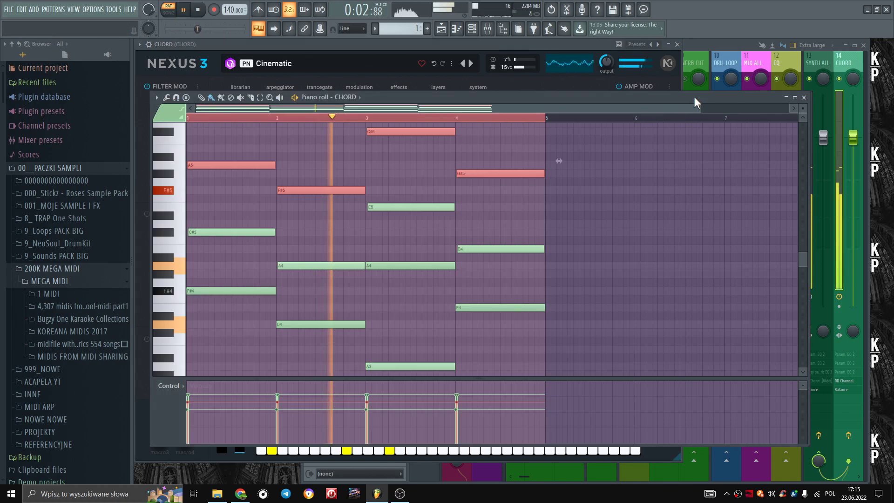
pyautogui.keyDown('ctrl'); pyautogui.scroll(-1, 623, 229); pyautogui.keyUp('ctrl')
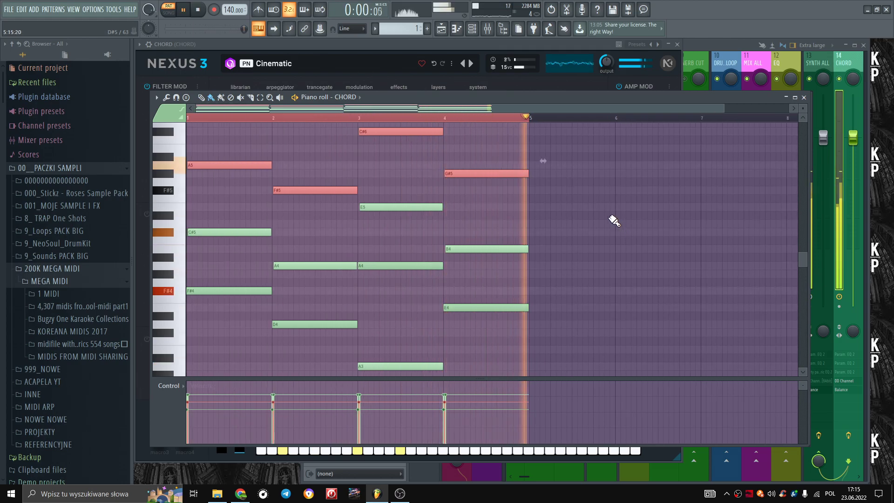
pyautogui.click(804, 97)
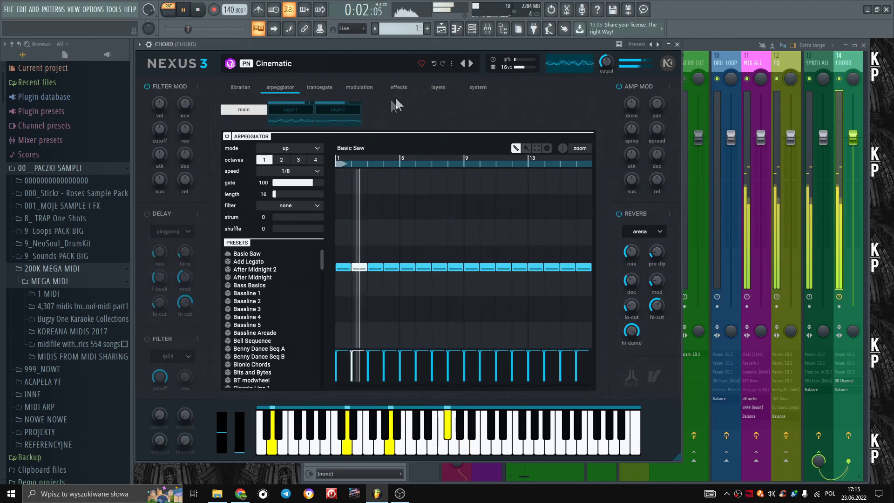
# Change the Nexus reverb type to space and set the reverb mix to 53.
pyautogui.click(644, 232)
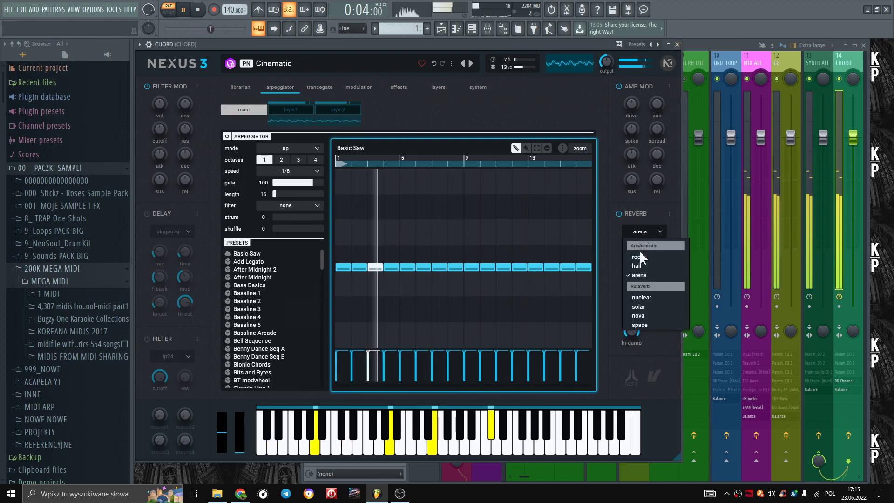
pyautogui.click(648, 324)
pyautogui.moveTo(631, 251); pyautogui.dragTo(631, 247)
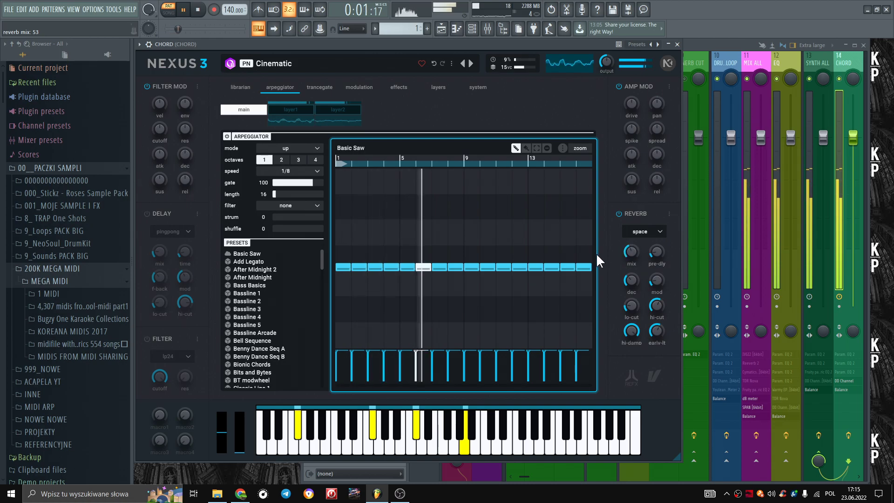
# Open the sixth-slot Fruity parametric EQ 2 on the CHORD mixer track and move band 2 to -1.4 dB at 456 Hz.
pyautogui.click(739, 45)
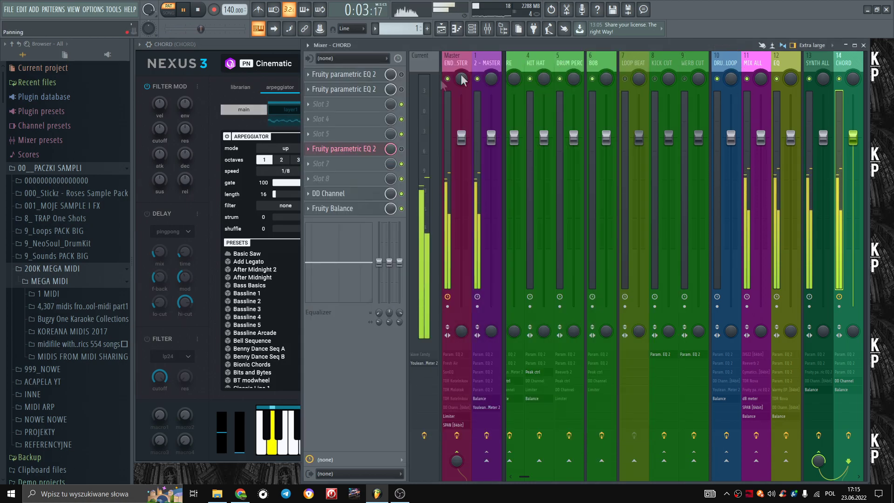
pyautogui.click(370, 150)
pyautogui.moveTo(414, 264); pyautogui.dragTo(412, 264)
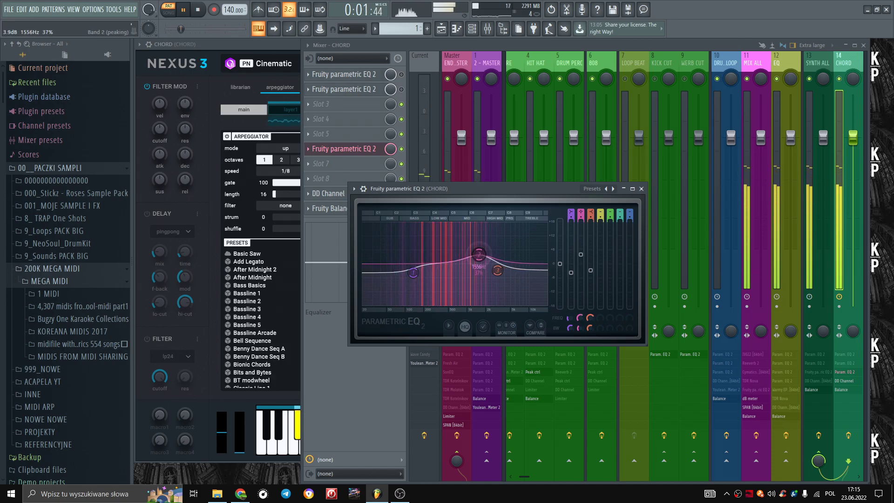
pyautogui.moveTo(479, 255); pyautogui.dragTo(485, 253)
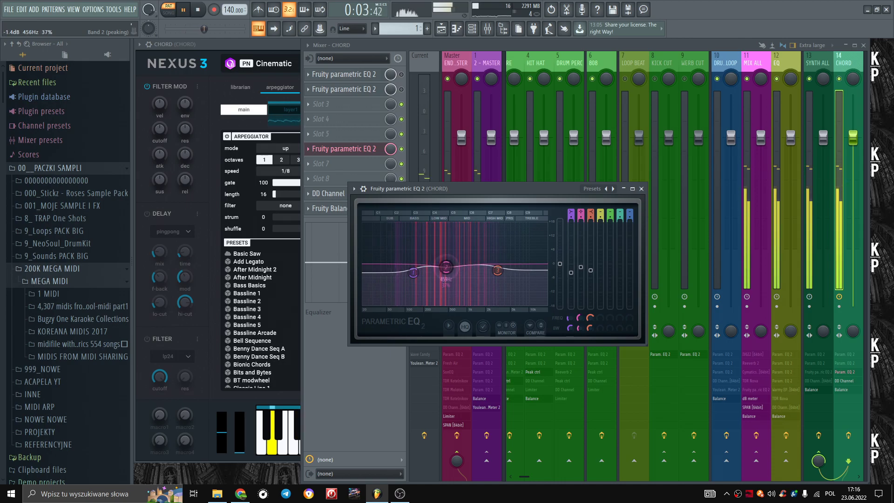
# Shift EQ bands 1 and 3 to higher frequencies, lower band 3's gain, and close the EQ.
pyautogui.moveTo(410, 277)
pyautogui.mouseDown()
pyautogui.moveTo(408, 288)
pyautogui.moveTo(436, 273)
pyautogui.moveTo(405, 290)
pyautogui.moveTo(425, 269)
pyautogui.mouseUp()
pyautogui.moveTo(498, 270); pyautogui.dragTo(531, 278)
pyautogui.click(642, 188)
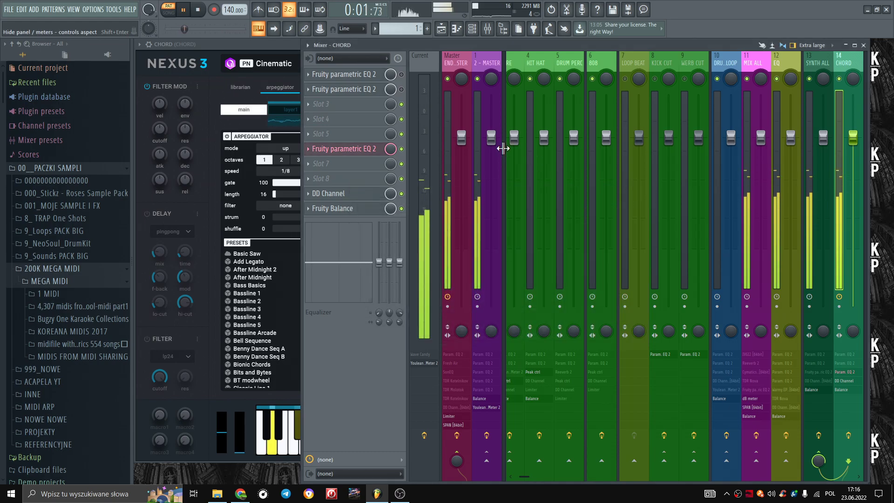
# Inspect the DD Channel settings on the CHORD mixer track, close the open windows and stop playback.
pyautogui.click(377, 194)
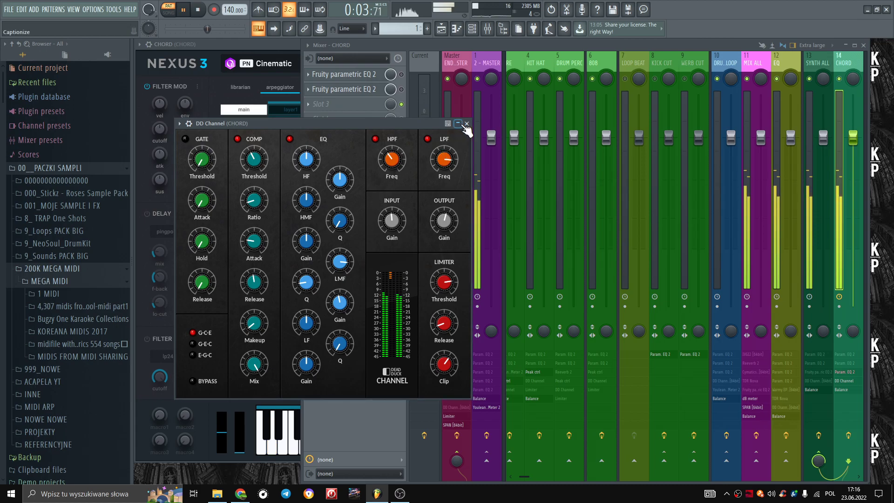
pyautogui.click(468, 122)
pyautogui.click(274, 44)
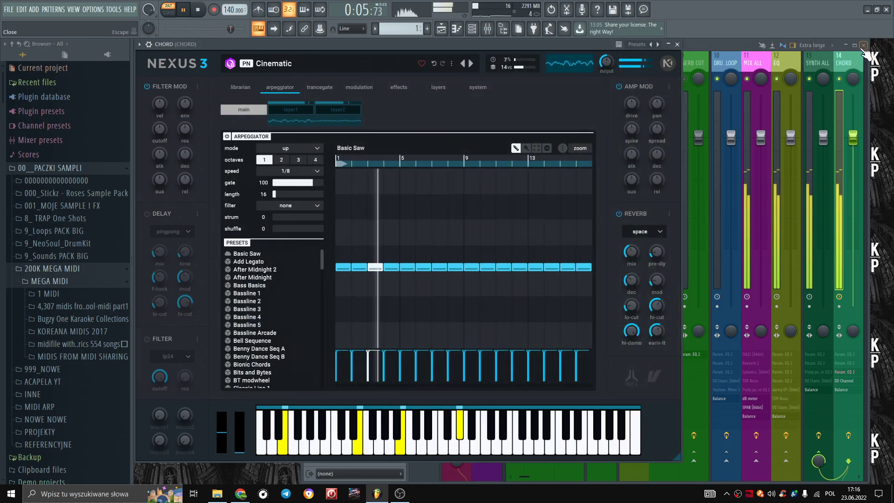
pyautogui.click(864, 45)
pyautogui.press('space')
pyautogui.press('Escape')
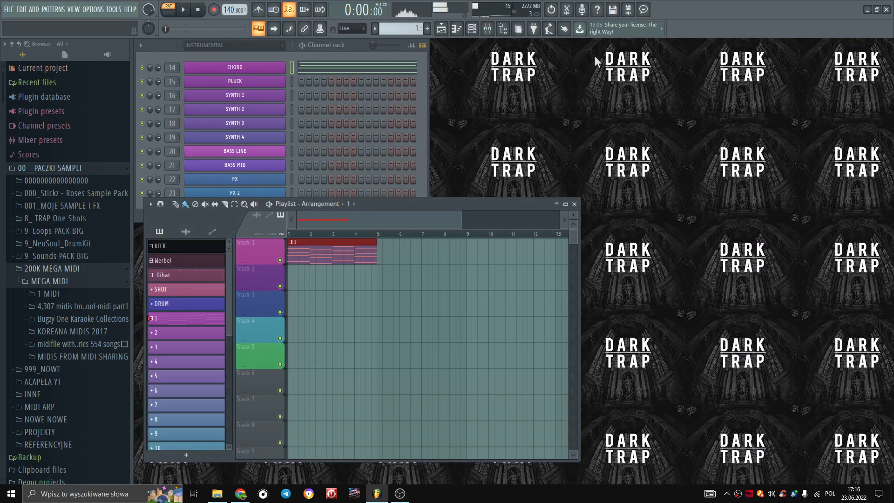
# Open the PLUCK channel's Nexus and show only favourite presets across all folders.
pyautogui.rightClick(281, 80)
pyautogui.press('Escape')
pyautogui.click(271, 82)
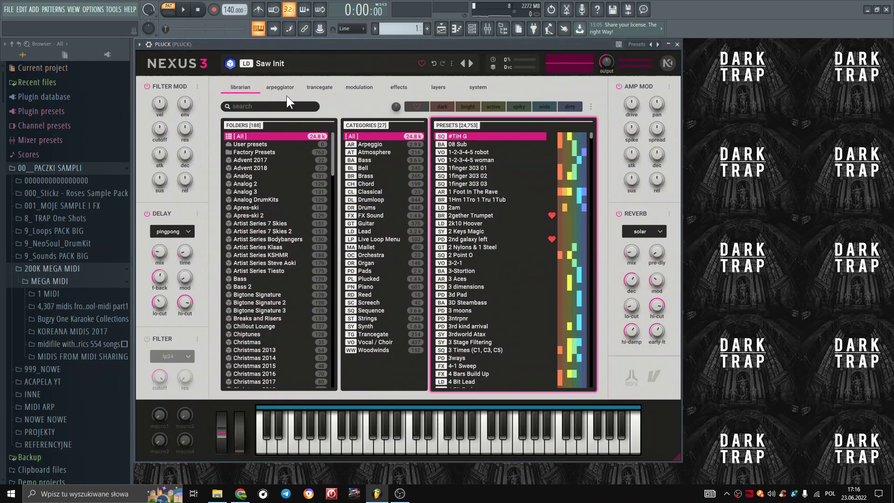
pyautogui.click(244, 279)
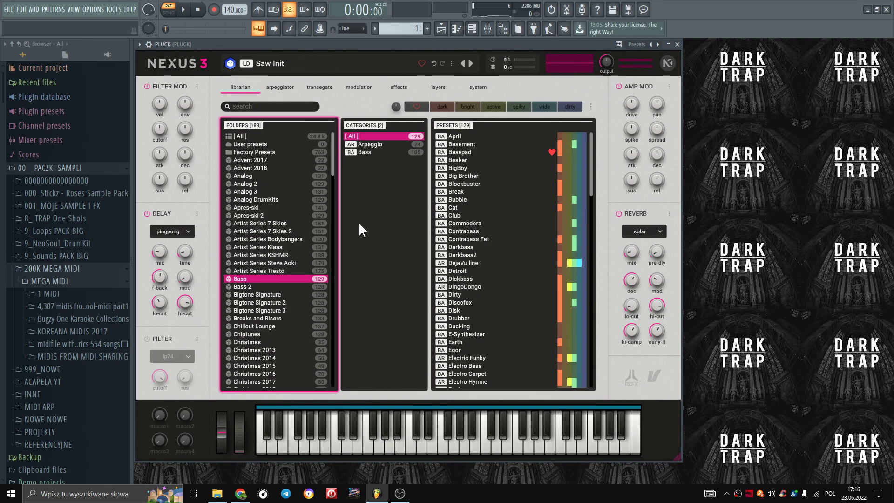
pyautogui.click(466, 286)
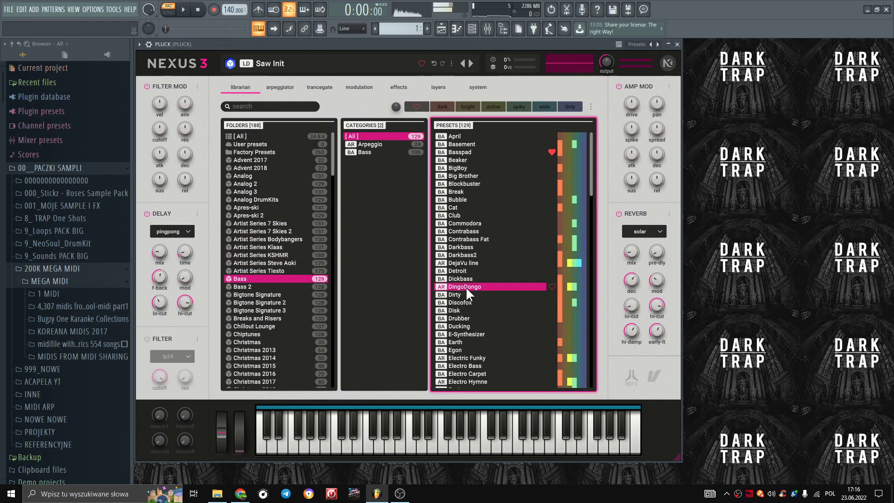
pyautogui.click(417, 107)
pyautogui.click(240, 136)
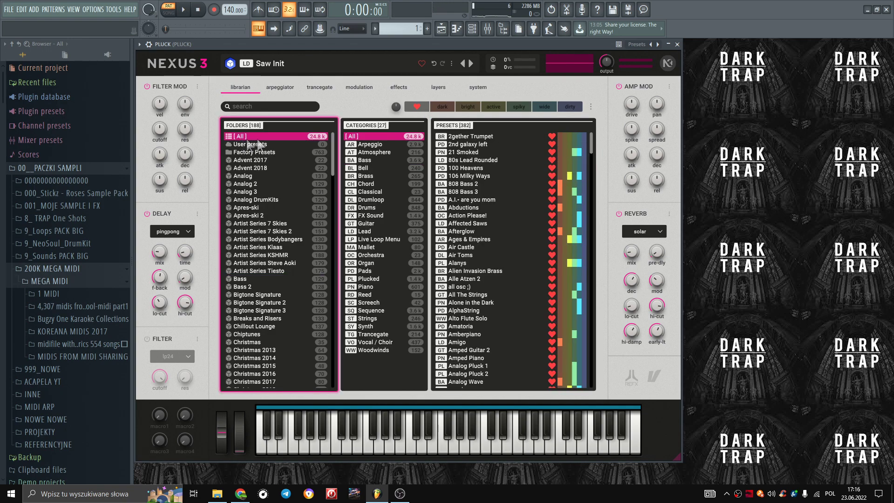
# Browse the favourite Bass presets and load the third Basspad preset for the PLUCK channel.
pyautogui.click(362, 161)
pyautogui.click(513, 247)
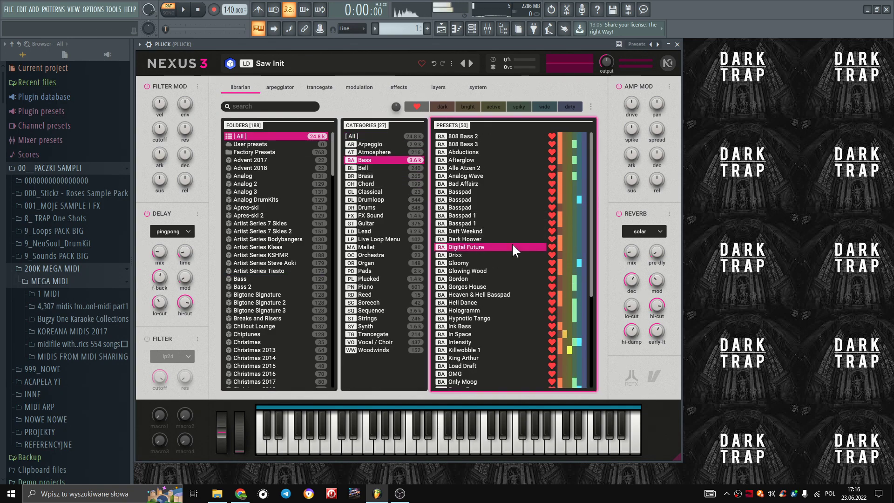
pyautogui.click(502, 226)
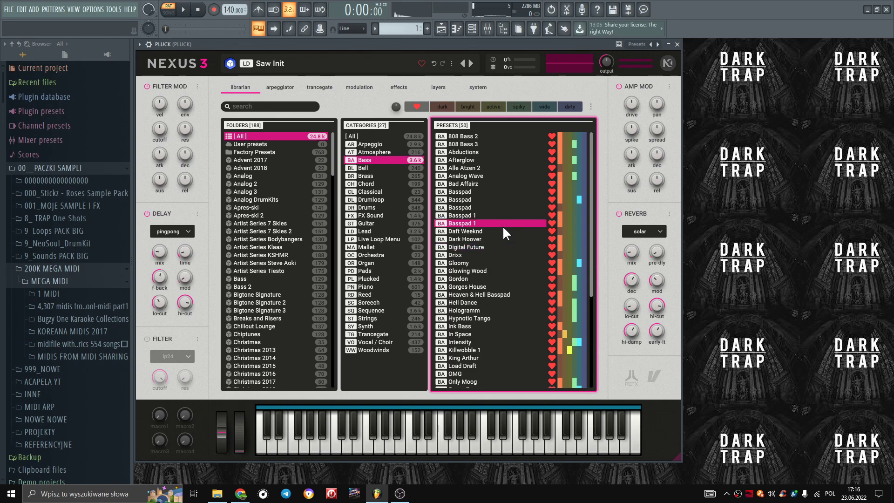
pyautogui.click(458, 195)
pyautogui.click(461, 199)
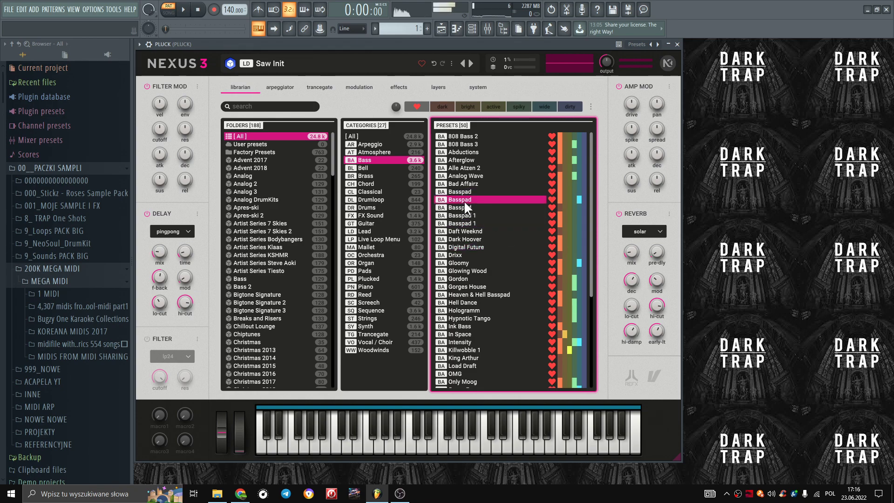
pyautogui.click(467, 208)
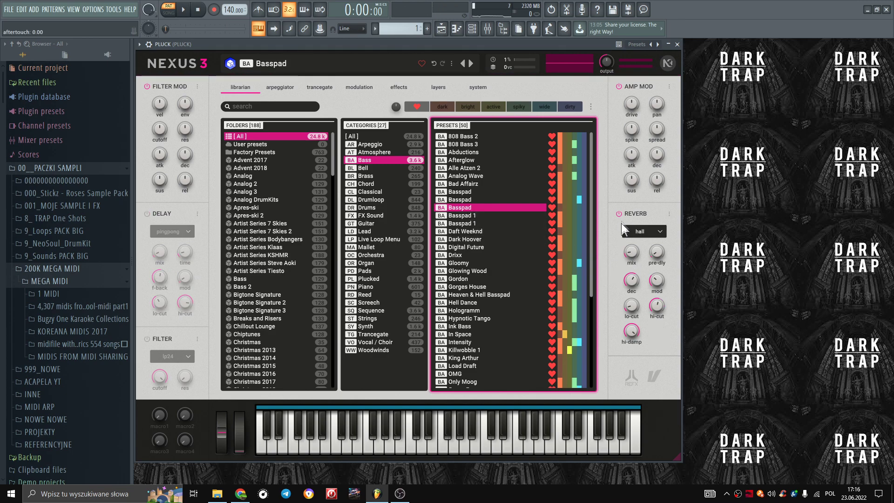
# Draw one-bar notes F#4, D4, A4 and E4 in bars 1 to 4 of PLUCK's piano roll and close it.
pyautogui.click(677, 44)
pyautogui.rightClick(263, 79)
pyautogui.click(303, 85)
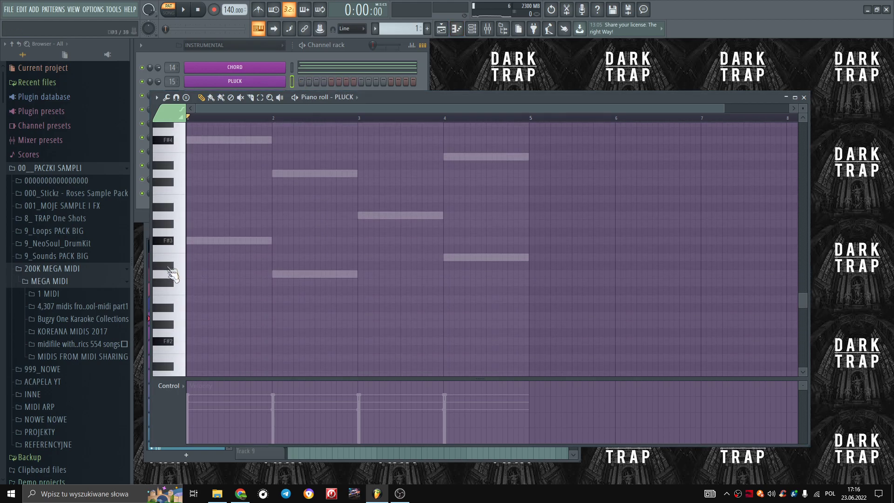
pyautogui.scroll(3, 176, 238)
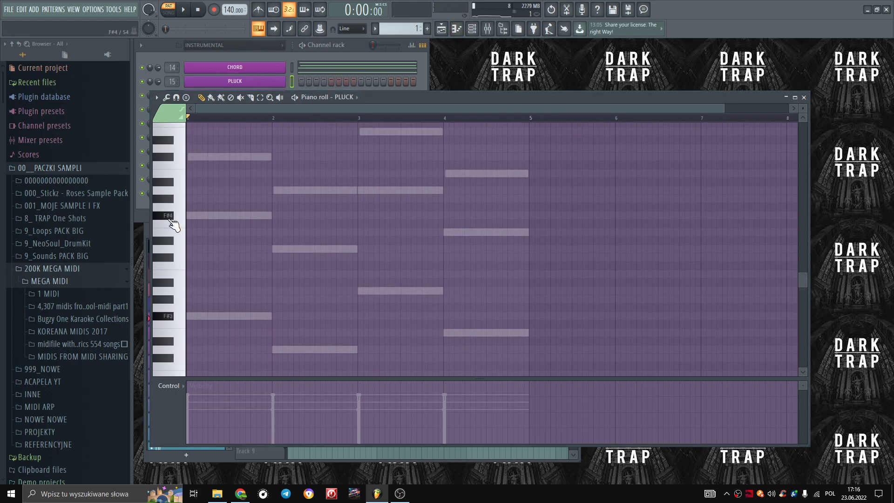
pyautogui.click(190, 217)
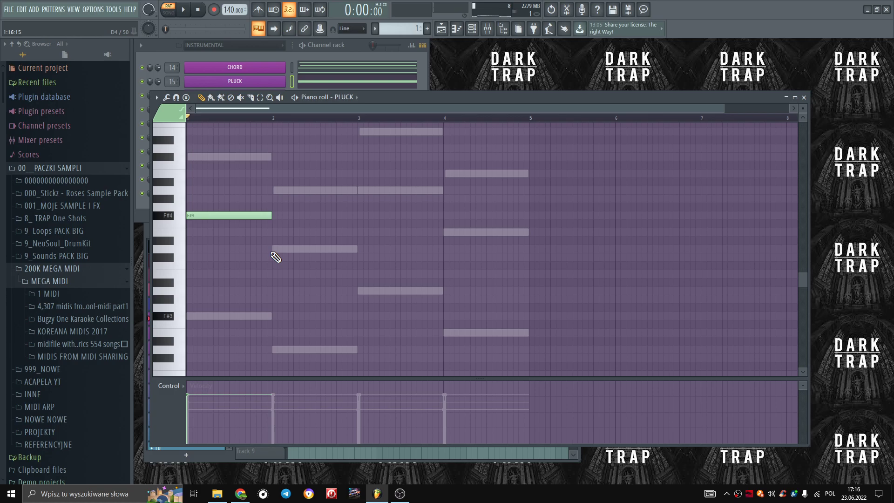
pyautogui.scroll(5, 276, 257)
pyautogui.scroll(-3, 280, 299)
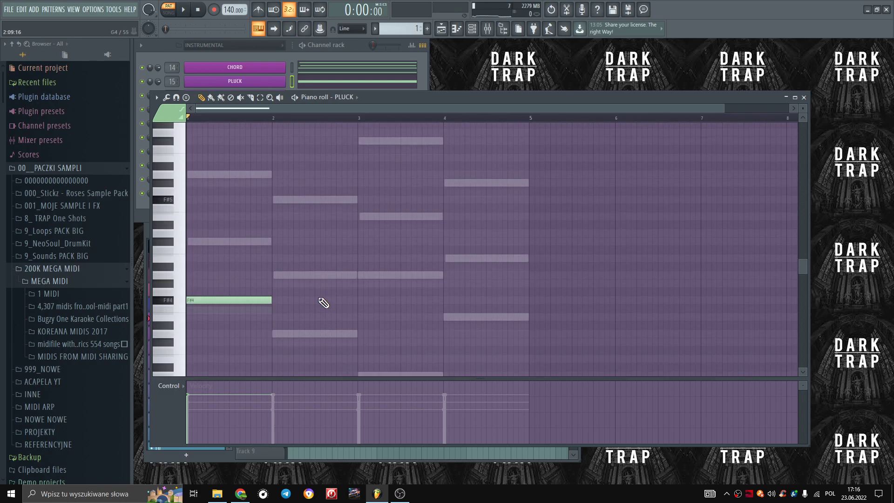
pyautogui.click(280, 300)
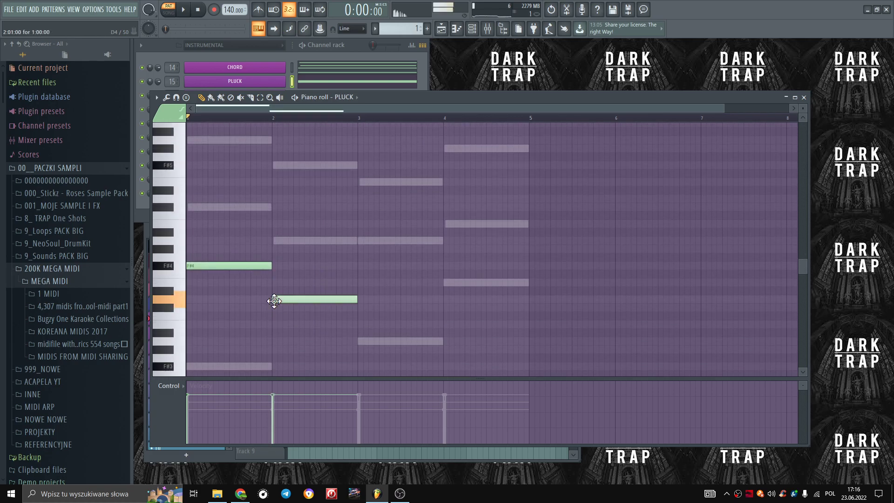
pyautogui.click(361, 242)
pyautogui.click(445, 282)
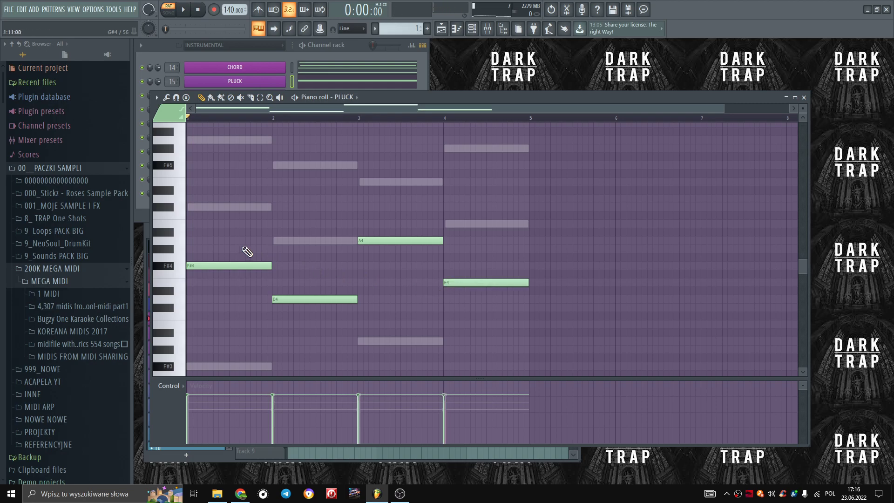
pyautogui.keyDown('alt'); pyautogui.rightClick(241, 246); pyautogui.keyUp('alt')
pyautogui.moveTo(241, 246)
pyautogui.mouseDown()
pyautogui.moveTo(367, 264)
pyautogui.moveTo(464, 265)
pyautogui.mouseUp()
pyautogui.click(803, 98)
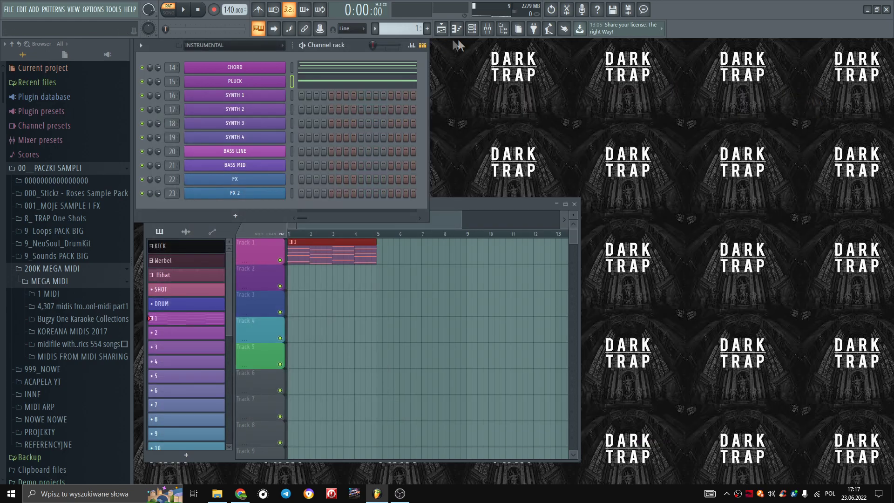
# Play the loop with the mixer open and lower the PLUCK track's fader to about -9.4 dB.
pyautogui.click(489, 35)
pyautogui.press('space')
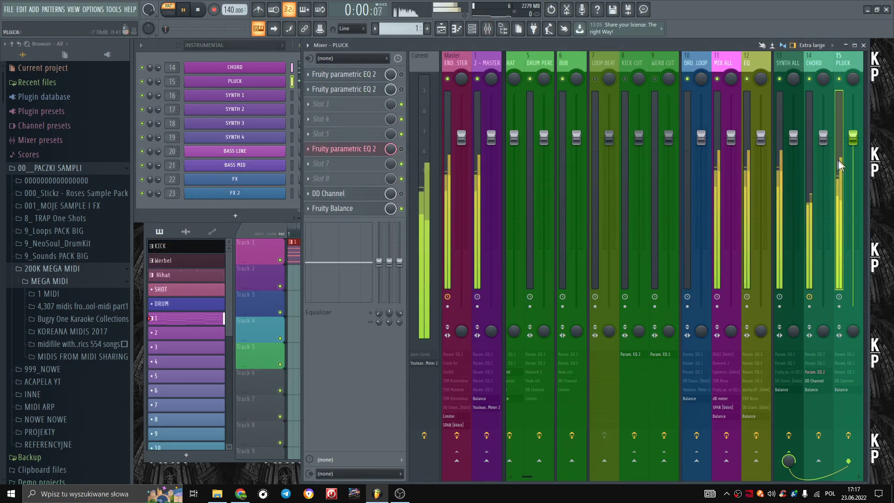
pyautogui.moveTo(853, 137); pyautogui.dragTo(853, 201)
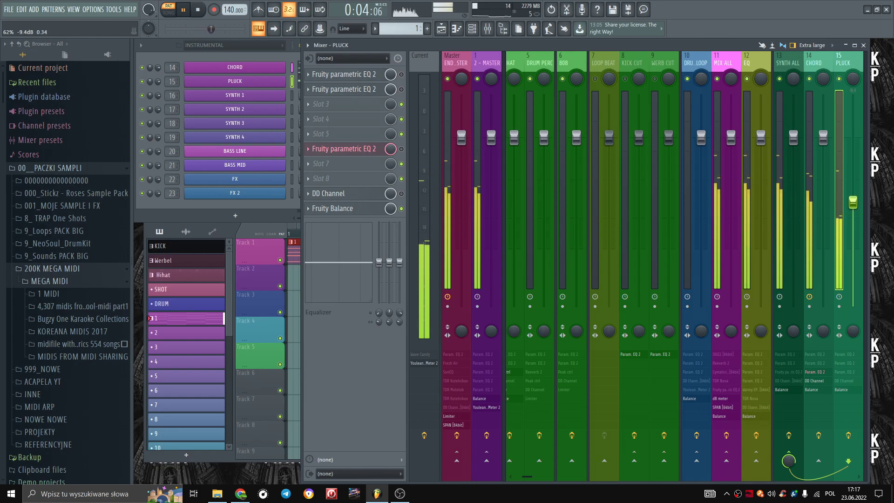
pyautogui.moveTo(854, 202); pyautogui.dragTo(853, 205)
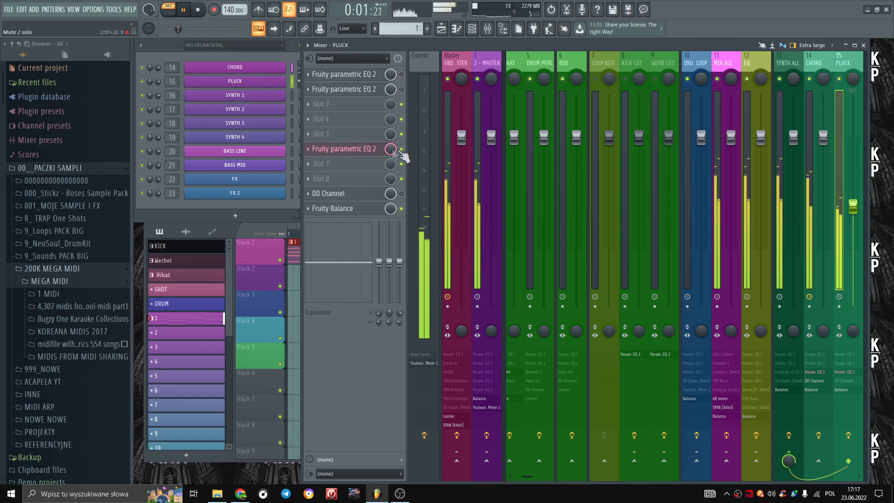
# In PLUCK's sixth-slot parametric EQ 2, cut band 1 and shift it to a higher frequency, boost band 2 slightly, and close the EQ.
pyautogui.click(371, 150)
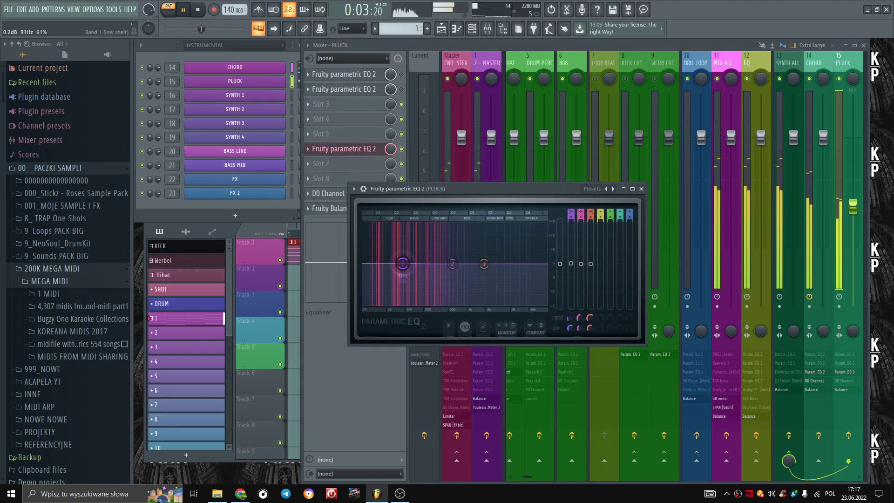
pyautogui.moveTo(394, 266); pyautogui.dragTo(426, 272)
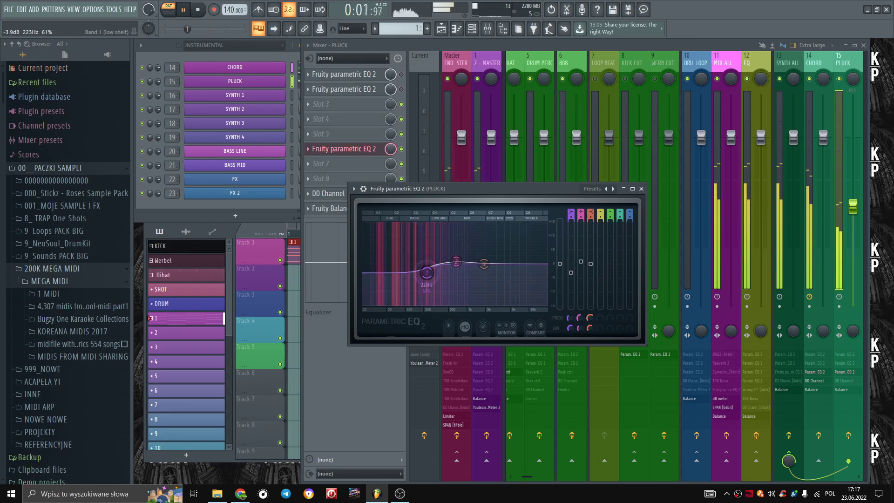
pyautogui.click(642, 189)
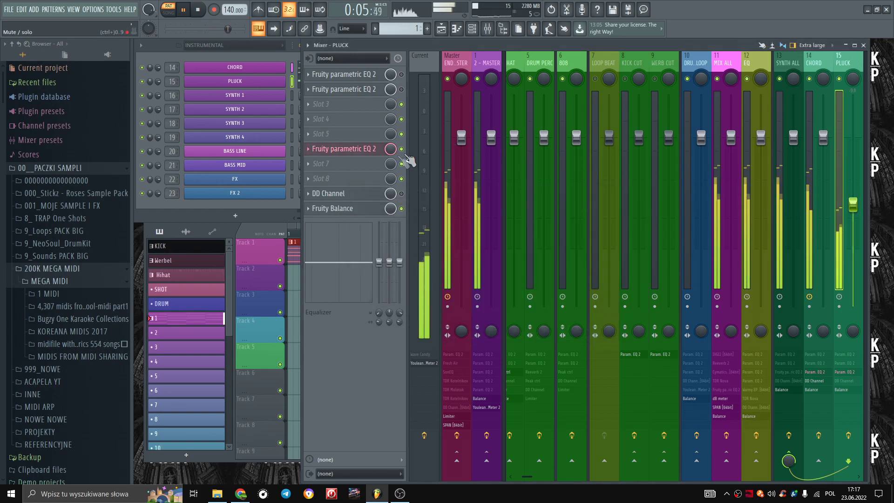
# Set the DD Channel compressor on PLUCK to a -22.4 dB threshold and a 2.0:1 ratio.
pyautogui.click(368, 194)
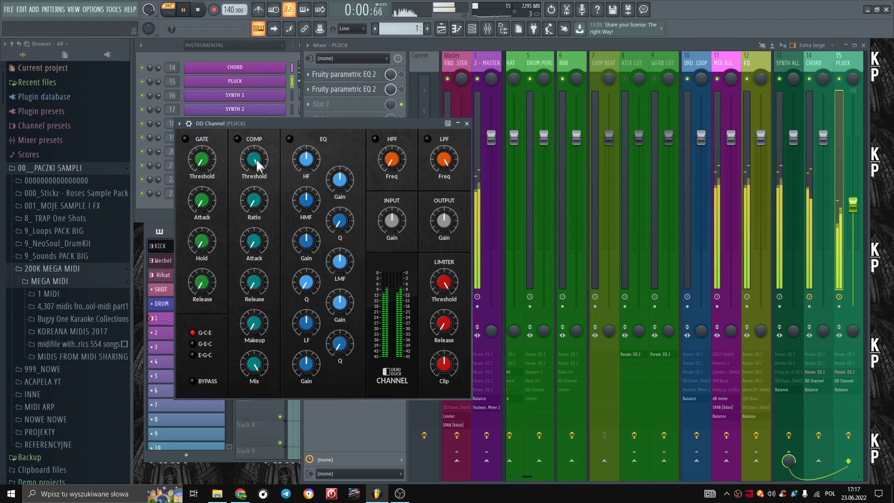
pyautogui.moveTo(255, 158); pyautogui.dragTo(257, 211)
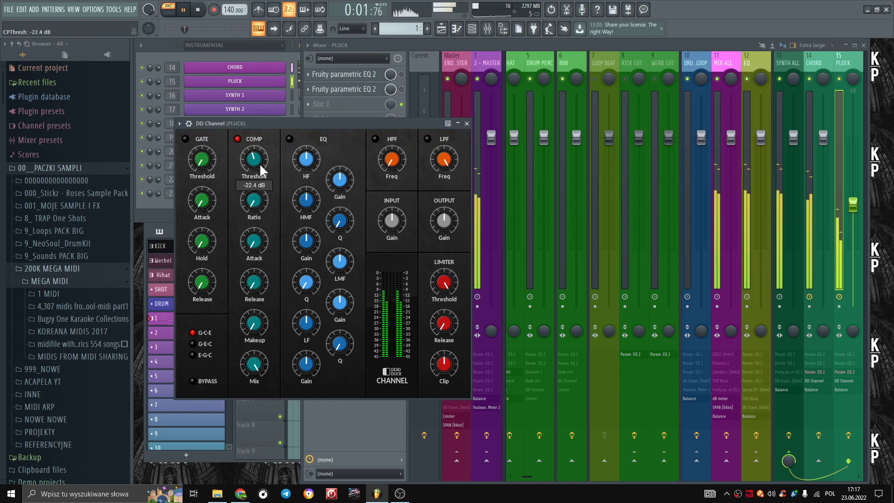
pyautogui.moveTo(262, 200); pyautogui.dragTo(260, 195)
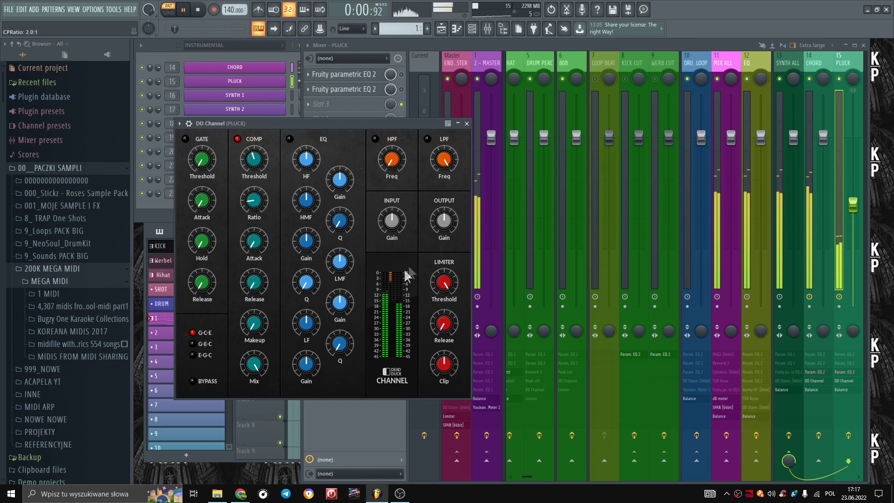
# Enable PLUCK's DD Channel high-pass and low-pass filters, raising the high-pass frequency and lowering the low-pass frequency slightly.
pyautogui.click(375, 138)
pyautogui.click(427, 138)
pyautogui.moveTo(446, 172)
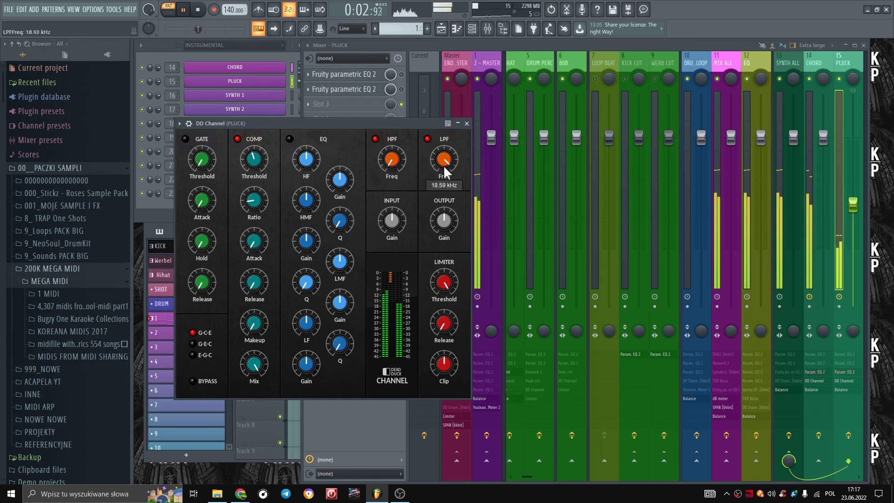
pyautogui.moveTo(400, 162); pyautogui.dragTo(398, 150)
# Set PLUCK's DD Channel output gain to +4.0 dB and its mixer fader to -10.5 dB.
pyautogui.moveTo(448, 222); pyautogui.dragTo(449, 203)
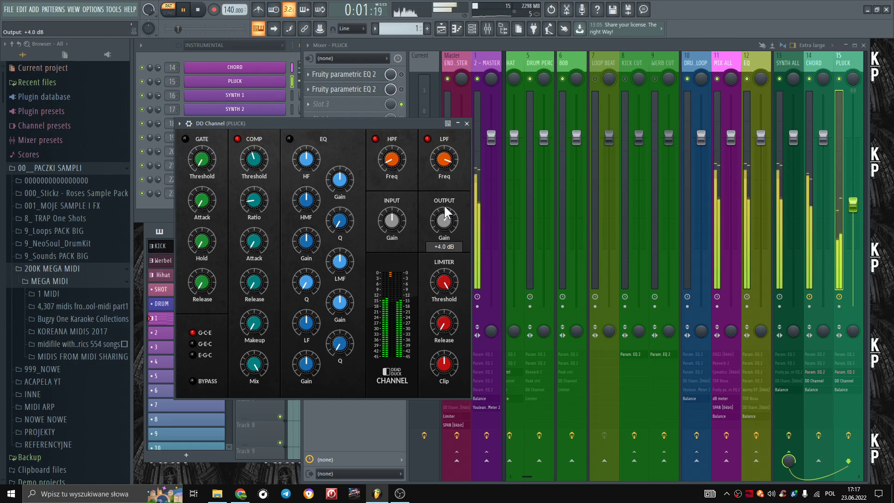
pyautogui.click(853, 205)
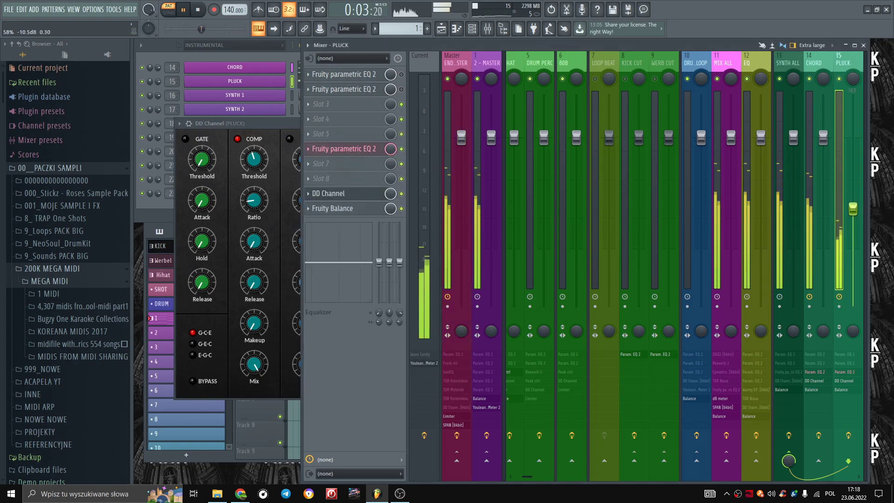
# Open the CHORD track's sixth-slot parametric EQ 2 and shift band 1 slightly lower in frequency and higher in gain.
pyautogui.click(820, 93)
pyautogui.click(368, 150)
pyautogui.moveTo(411, 288); pyautogui.dragTo(406, 286)
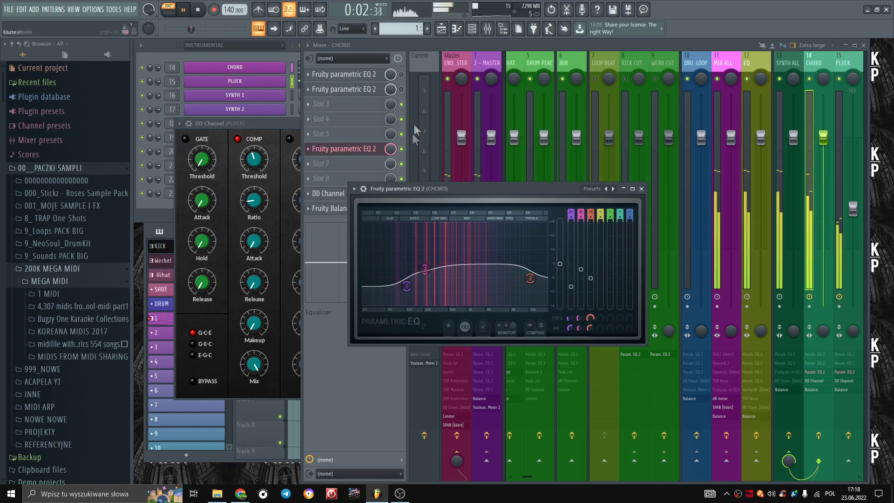
# Enable the second-slot Fruity parametric EQ 2 on CHORD and load its 20Hz + 18kHz cut preset.
pyautogui.click(402, 90)
pyautogui.click(371, 89)
pyautogui.rightClick(451, 136)
pyautogui.click(473, 168)
# Raise CHORD's low cut to about 200 Hz, lower its high cut to 10904 Hz, and close the effect windows.
pyautogui.moveTo(205, 212); pyautogui.dragTo(271, 211)
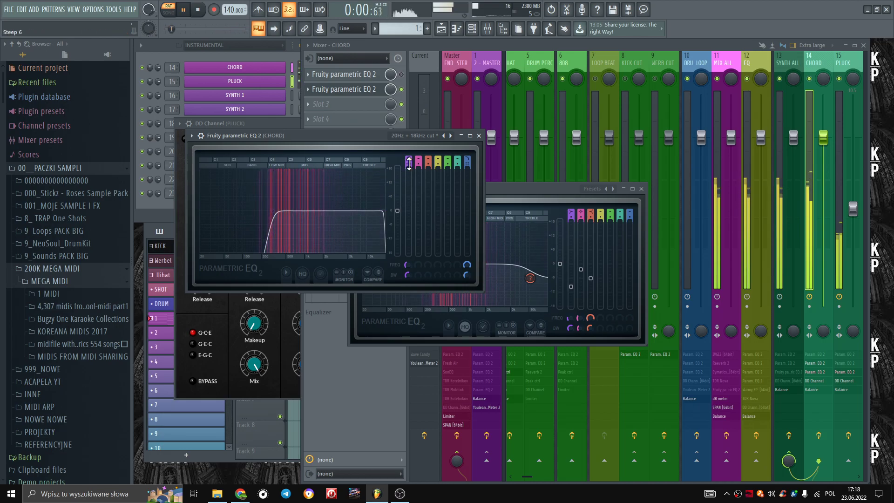
pyautogui.moveTo(386, 211); pyautogui.dragTo(369, 211)
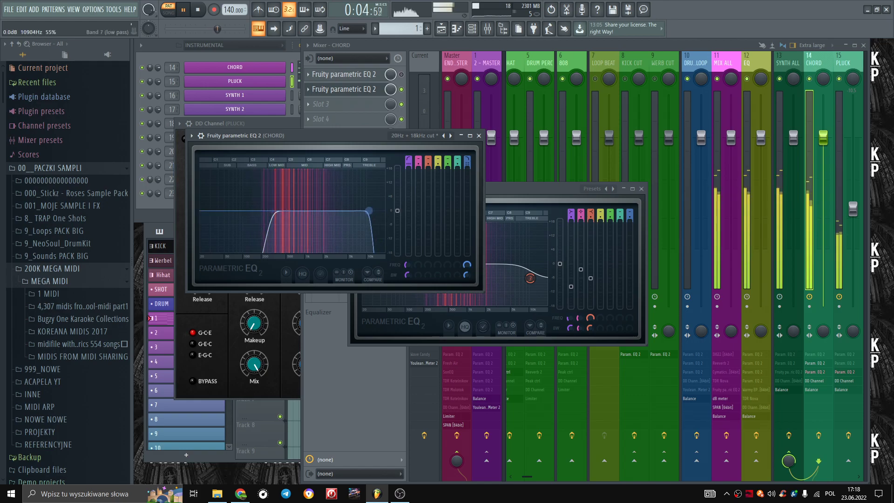
pyautogui.click(478, 136)
pyautogui.click(641, 189)
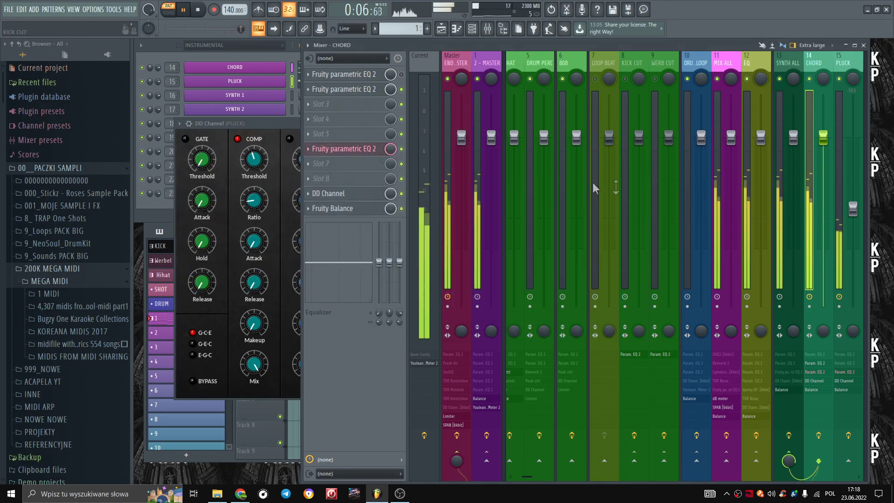
pyautogui.click(284, 128)
pyautogui.click(467, 124)
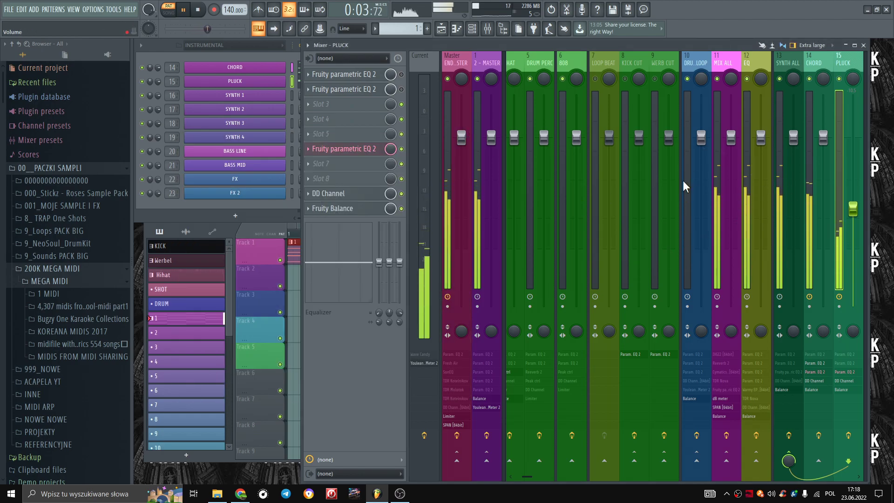
# Load Cymatics Space Lite into the seventh effect slot of the CHORD track and restart playback.
pyautogui.press('space')
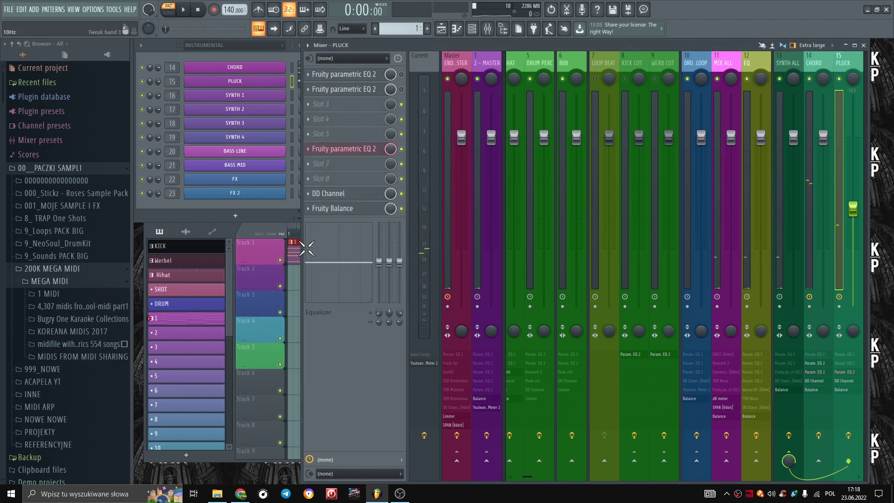
pyautogui.click(811, 66)
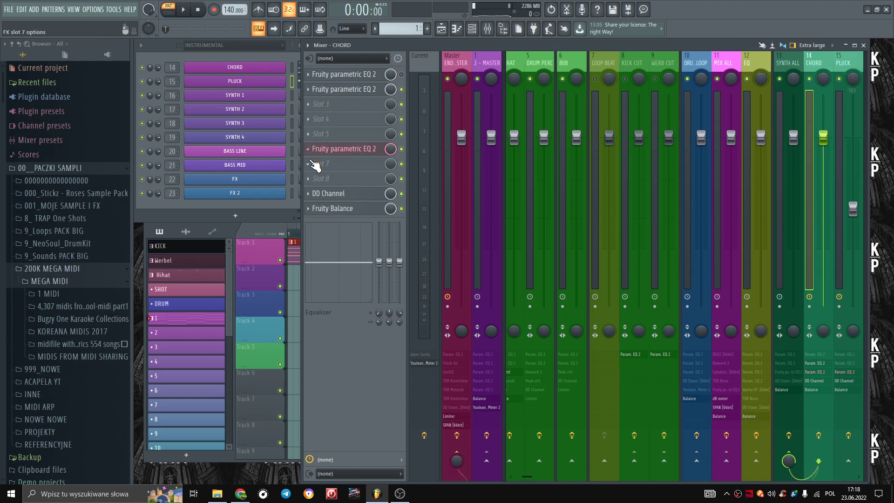
pyautogui.click(316, 164)
pyautogui.click(560, 275)
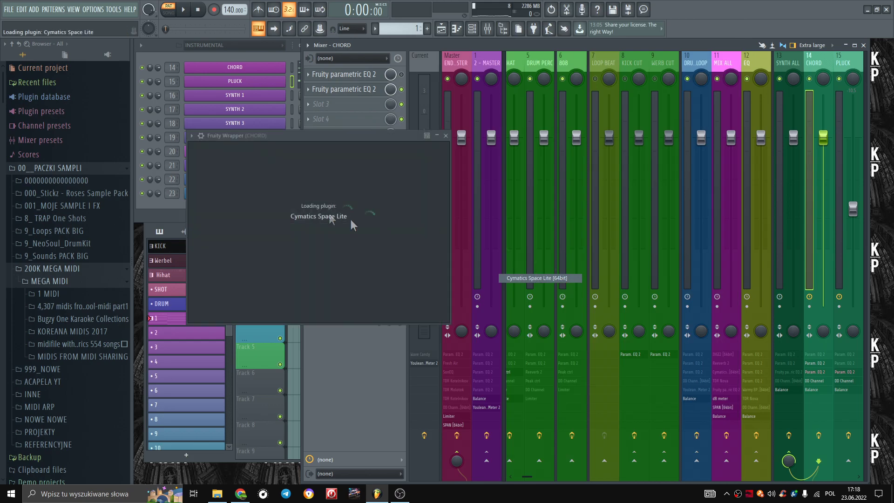
pyautogui.press('space')
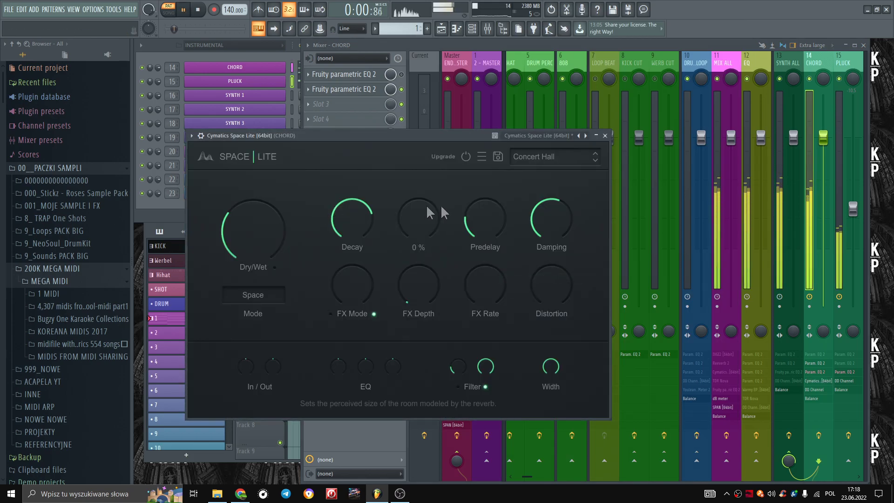
# Apply the factory preset Phaser Verb to CHORD's Space Lite reverb, set Dry/Wet to 16 %, and close the plugin.
pyautogui.click(554, 160)
pyautogui.moveTo(555, 169)
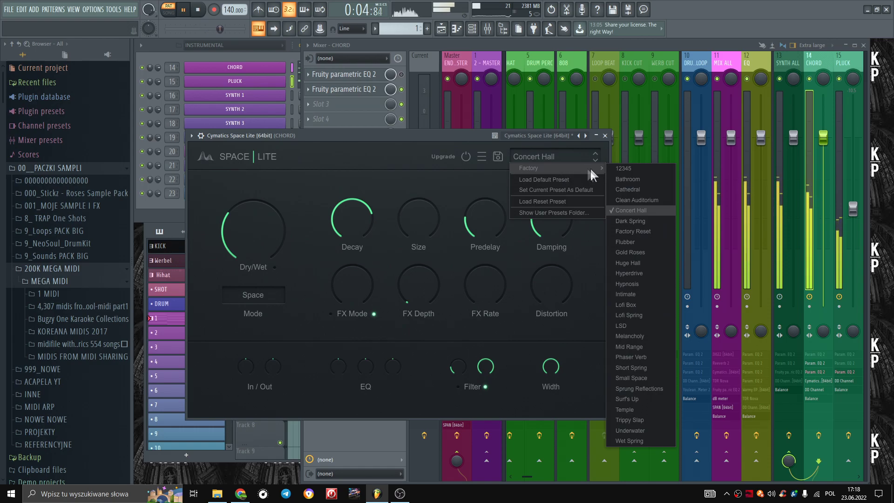
pyautogui.click(651, 354)
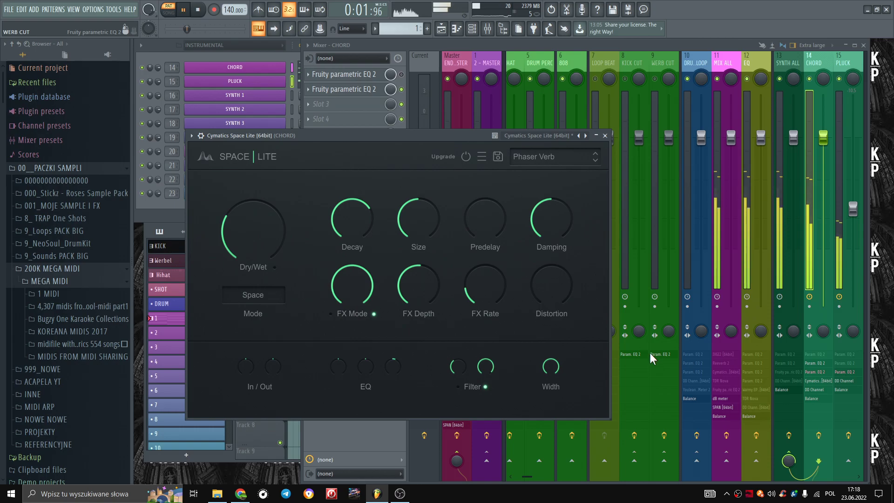
pyautogui.click(605, 136)
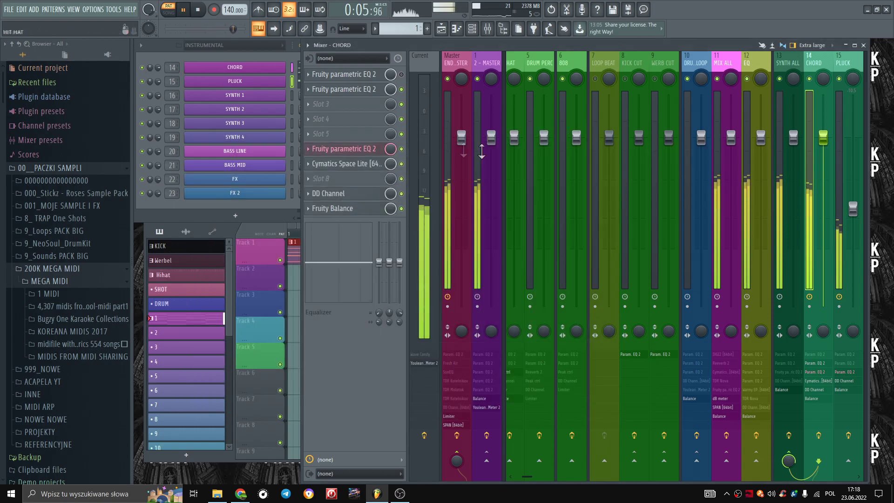
pyautogui.click(354, 163)
pyautogui.moveTo(269, 219); pyautogui.dragTo(270, 236)
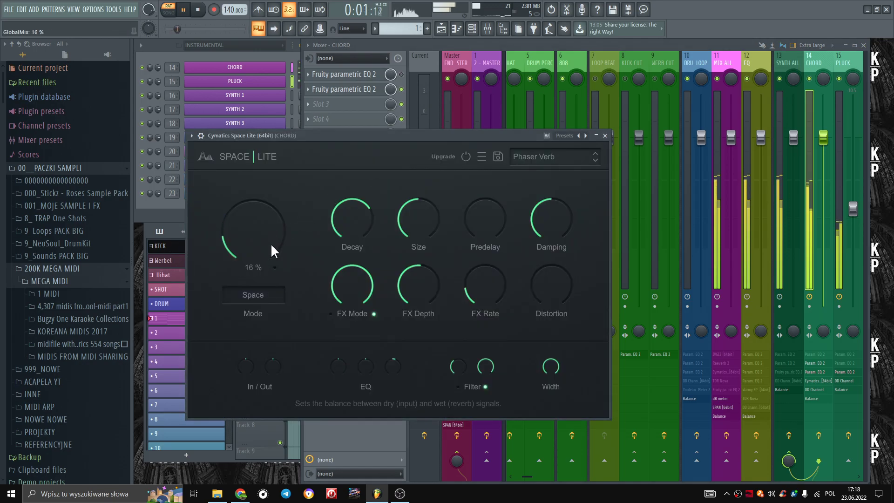
pyautogui.click(605, 135)
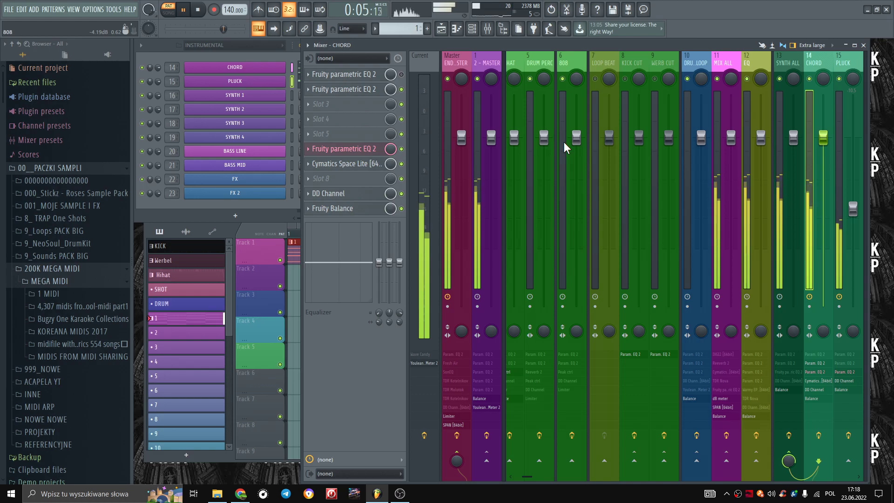
# Lower the CHORD mixer fader slightly, raise the PLUCK fader slightly, and stop playback.
pyautogui.moveTo(823, 138); pyautogui.dragTo(823, 145)
pyautogui.moveTo(853, 209); pyautogui.dragTo(853, 208)
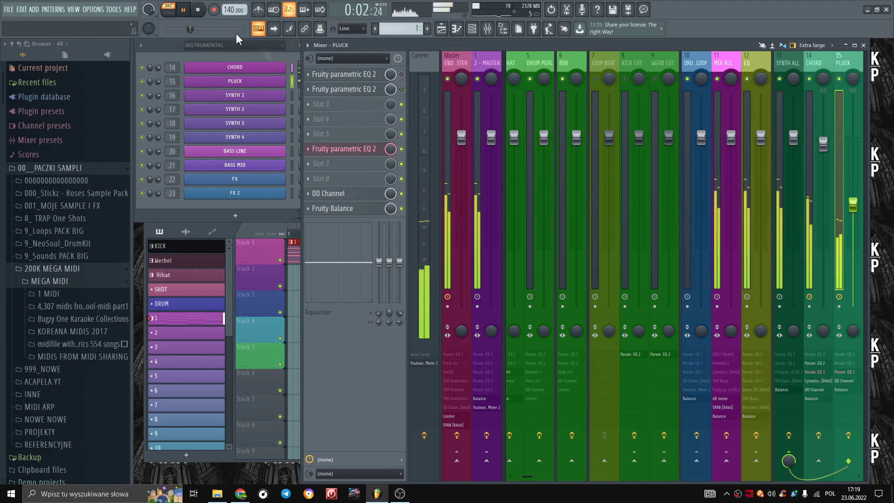
pyautogui.click(198, 10)
# Open the END MASTER track's Fruity Limiter and raise its gain to about 5.1 dB during playback.
pyautogui.click(457, 63)
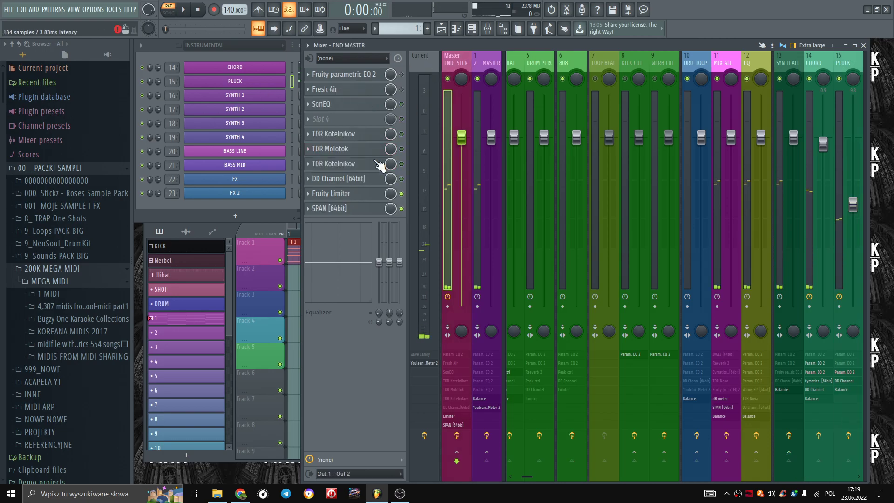
pyautogui.click(368, 193)
pyautogui.press('space')
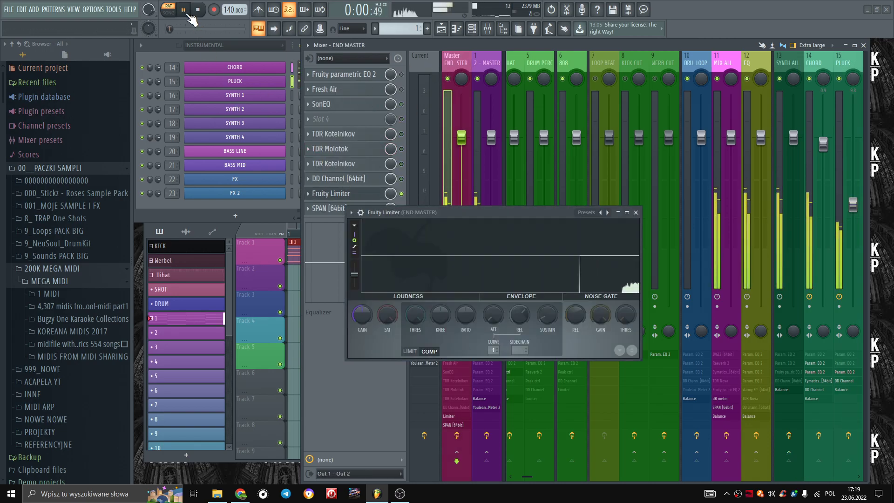
pyautogui.moveTo(354, 315); pyautogui.dragTo(354, 298)
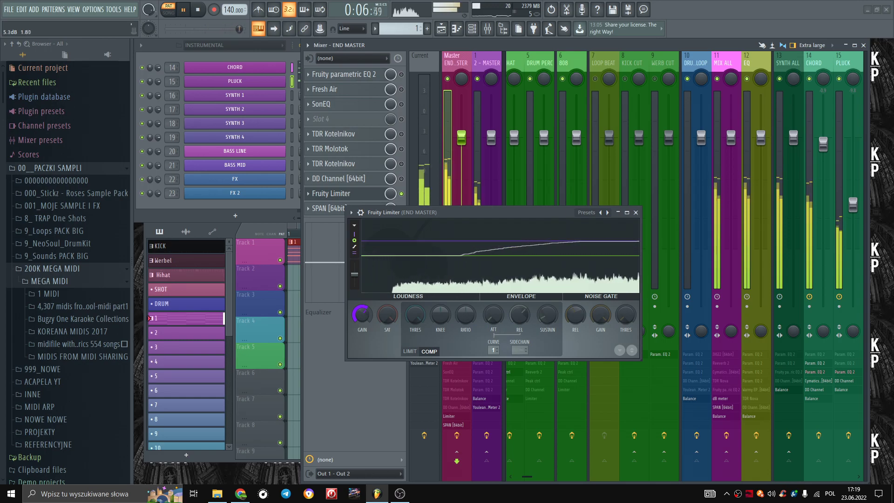
# Load Fresh Air into CHORD's fourth effect slot and close the master limiter window.
pyautogui.click(824, 144)
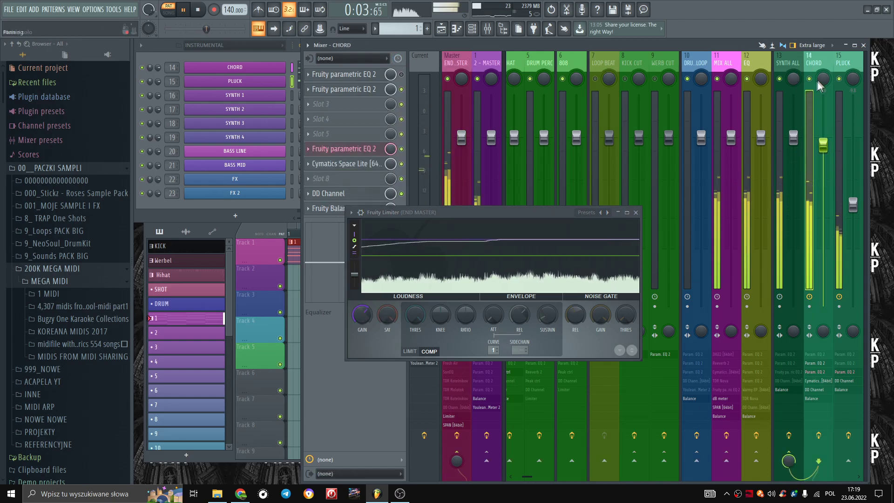
pyautogui.click(316, 122)
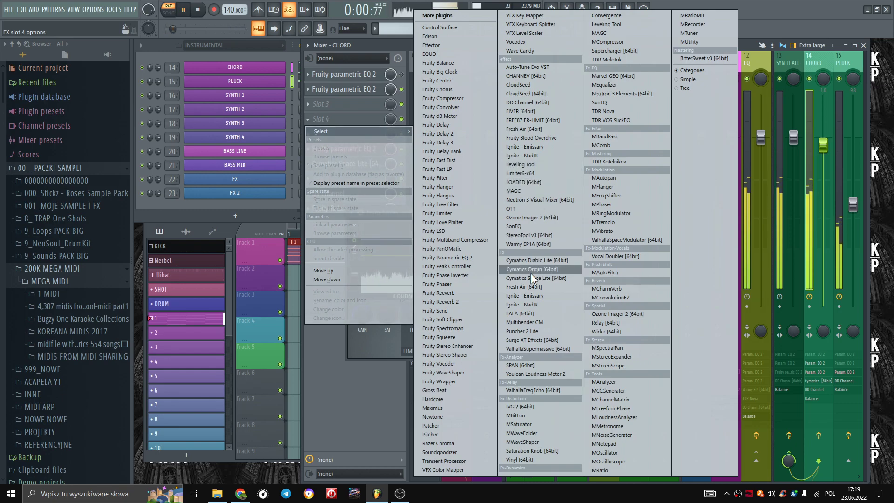
pyautogui.click(531, 286)
pyautogui.click(636, 213)
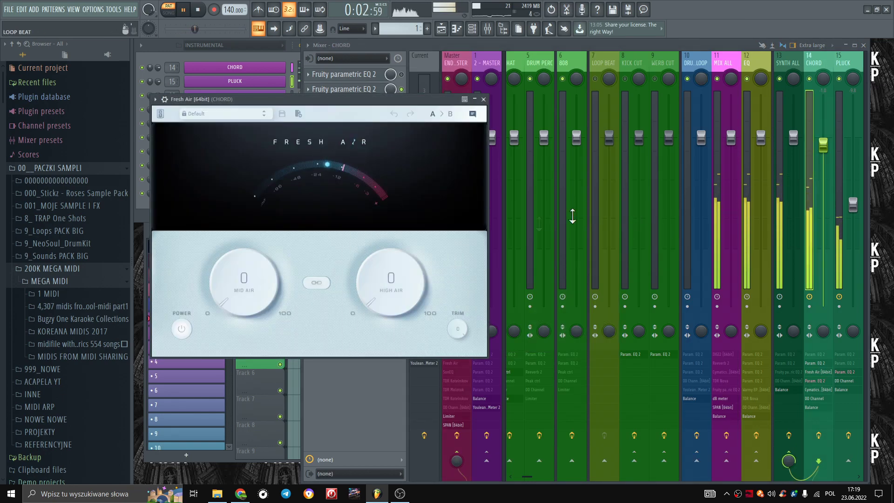
# Set Fresh Air's Mid Air to 16 and High Air to 47, and lower the CHORD fader to -2.6 dB.
pyautogui.moveTo(278, 301)
pyautogui.mouseDown()
pyautogui.moveTo(274, 270)
pyautogui.moveTo(274, 289)
pyautogui.mouseUp()
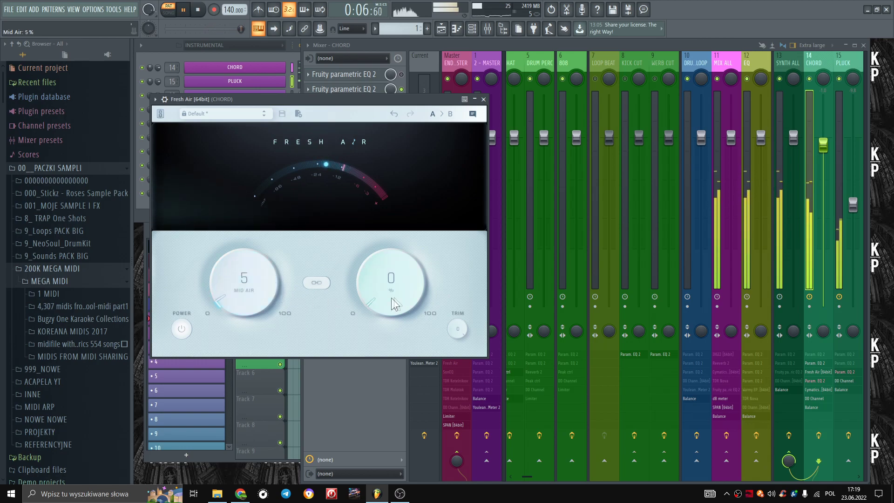
pyautogui.moveTo(392, 298); pyautogui.dragTo(406, 227)
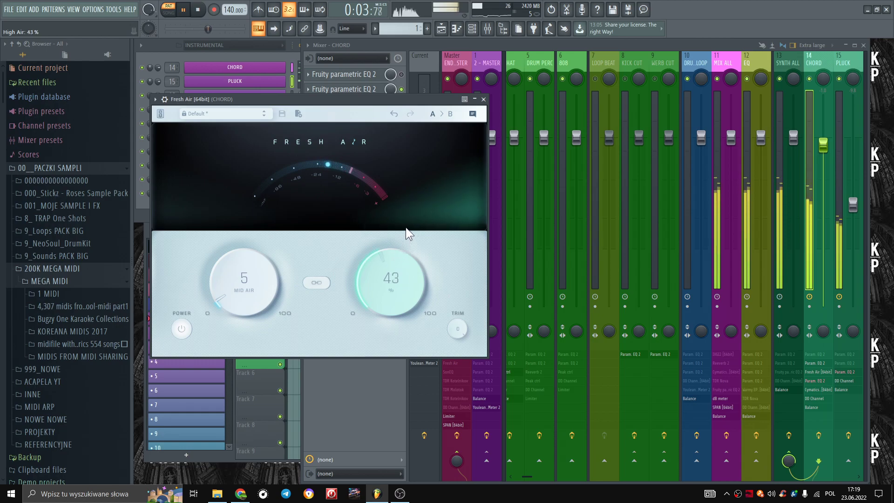
pyautogui.moveTo(266, 288); pyautogui.dragTo(270, 271)
pyautogui.moveTo(394, 293); pyautogui.dragTo(395, 287)
pyautogui.moveTo(824, 145); pyautogui.dragTo(823, 154)
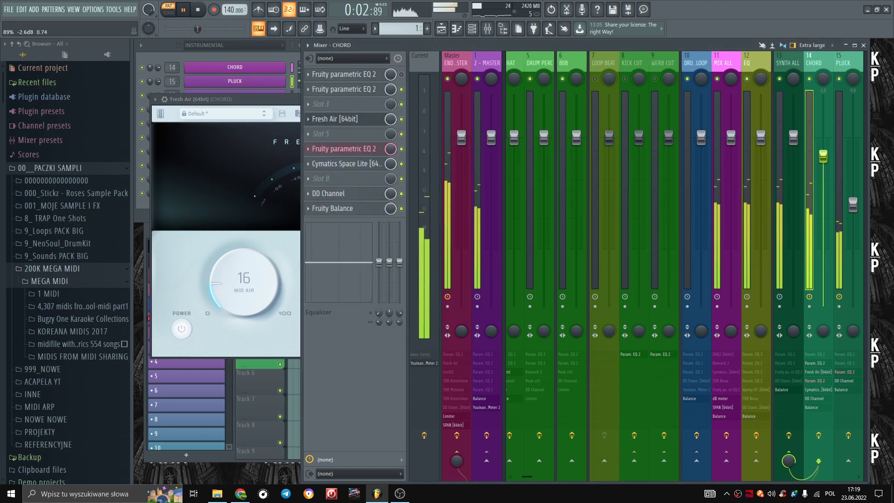
# In CHORD's second-slot parametric EQ 2, set the low cut to about 356 Hz and the high cut to 13350 Hz.
pyautogui.click(363, 90)
pyautogui.moveTo(279, 213)
pyautogui.mouseDown()
pyautogui.moveTo(256, 211)
pyautogui.moveTo(280, 211)
pyautogui.mouseUp()
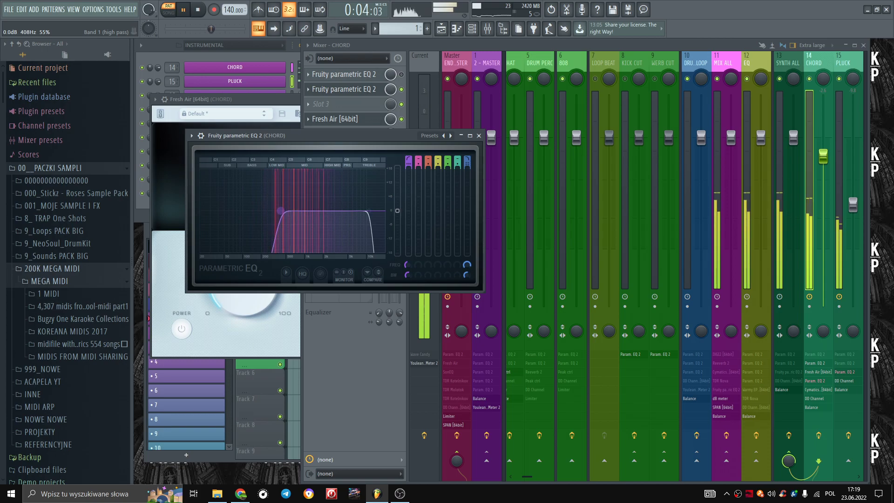
pyautogui.moveTo(381, 218); pyautogui.dragTo(383, 218)
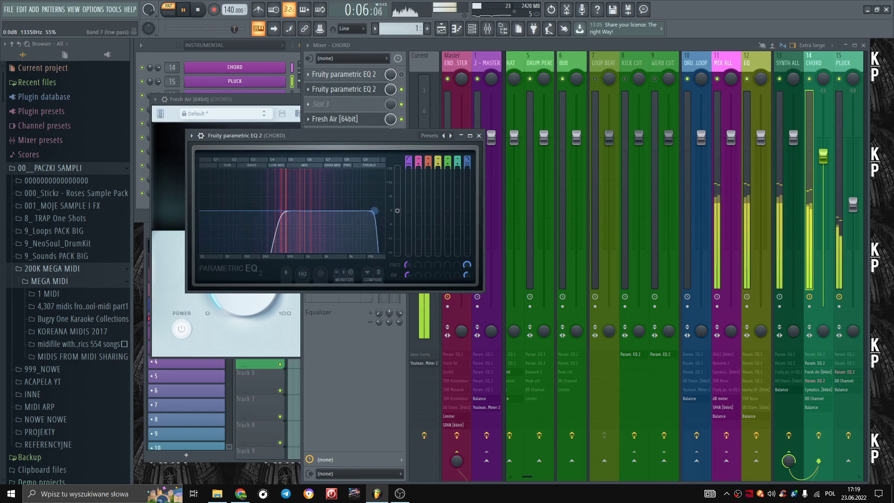
pyautogui.moveTo(281, 212); pyautogui.dragTo(278, 212)
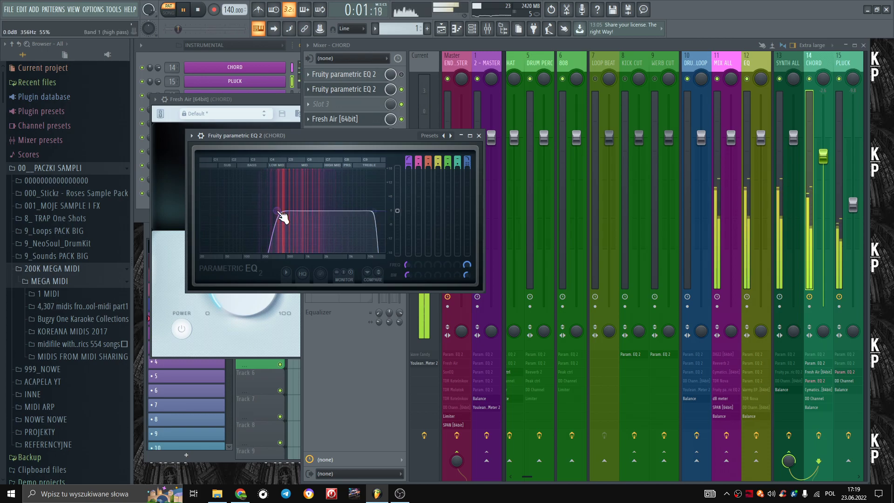
pyautogui.click(479, 136)
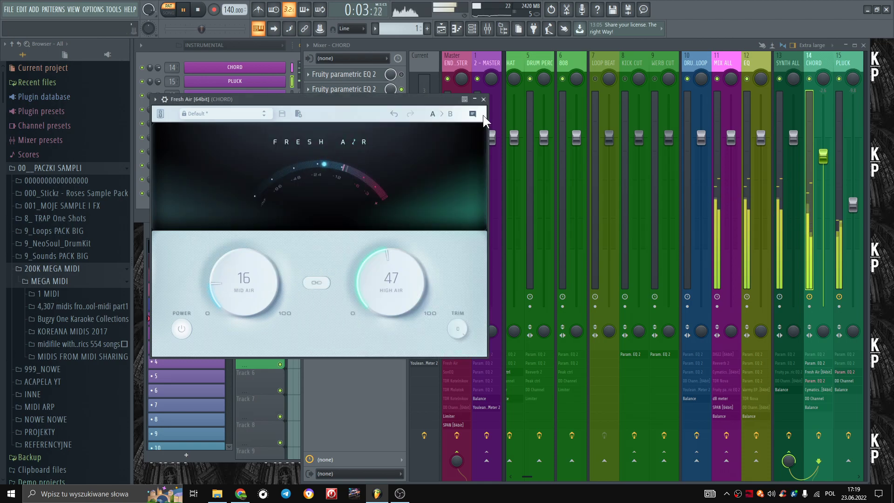
# Reduce High Air to 38 in CHORD's Fresh Air, close the plugin, and stop playback.
pyautogui.moveTo(396, 262); pyautogui.dragTo(394, 284)
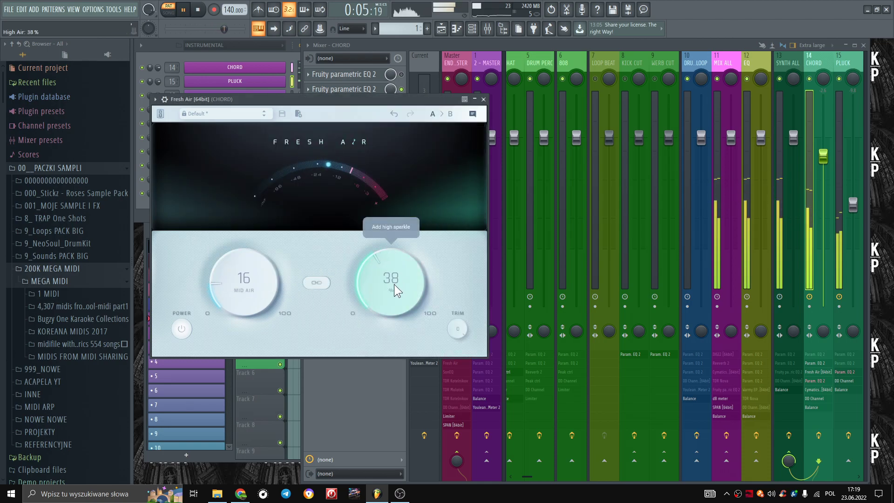
pyautogui.click(484, 100)
pyautogui.press('space')
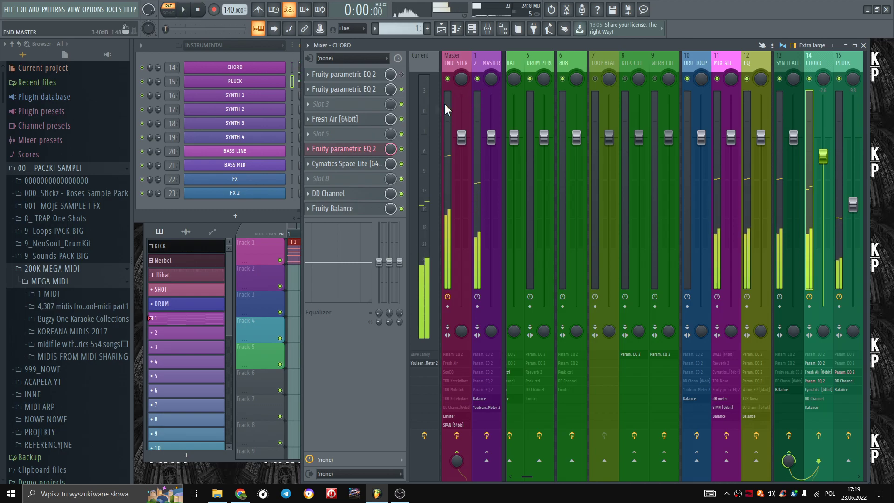
# Open CHORD's Nexus preset library and load the second Classic Piano preset in the Piano category.
pyautogui.press('x')
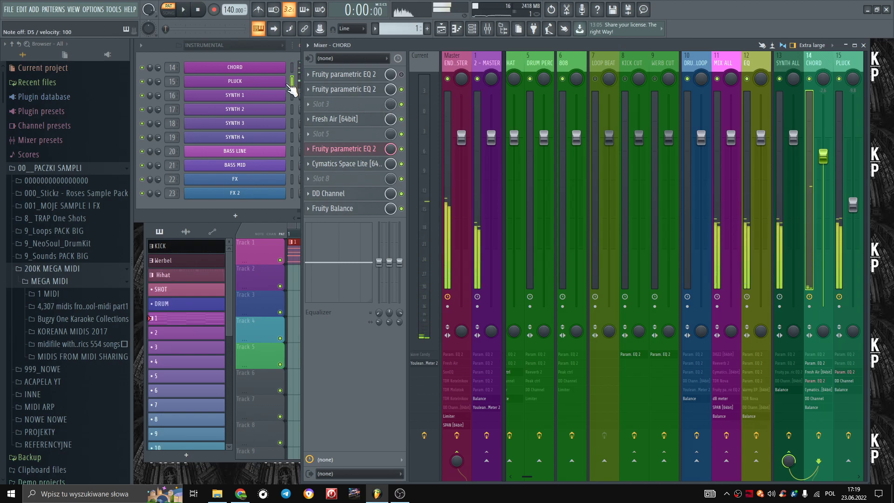
pyautogui.click(235, 67)
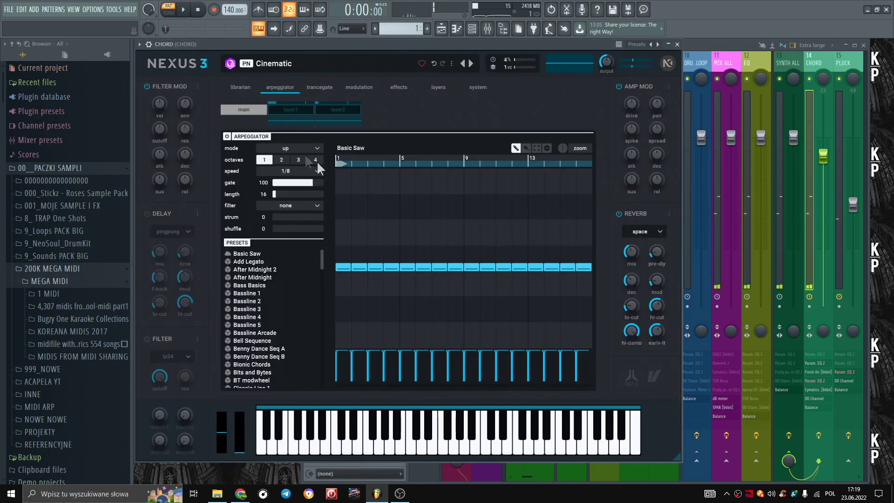
pyautogui.click(246, 89)
pyautogui.click(496, 294)
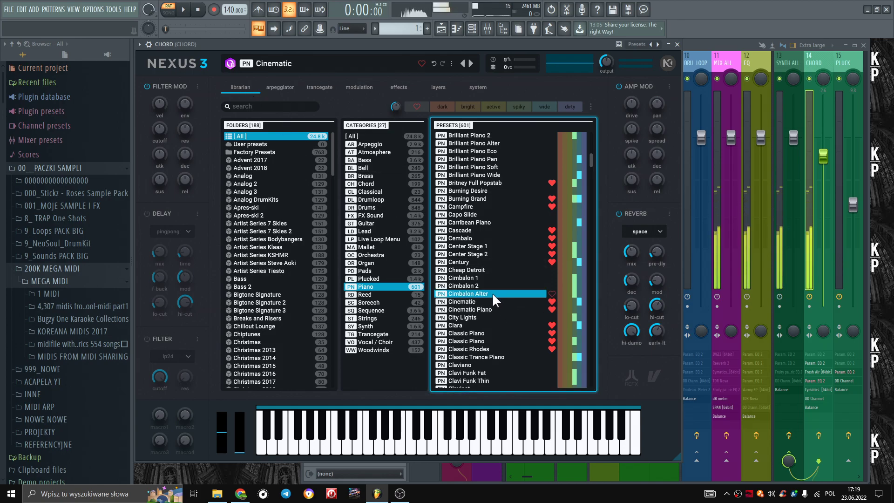
pyautogui.click(481, 253)
pyautogui.click(486, 246)
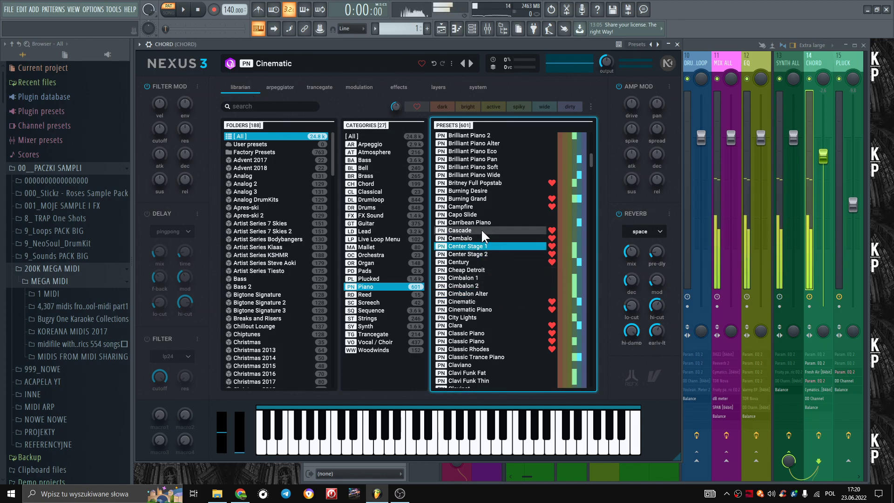
pyautogui.click(475, 197)
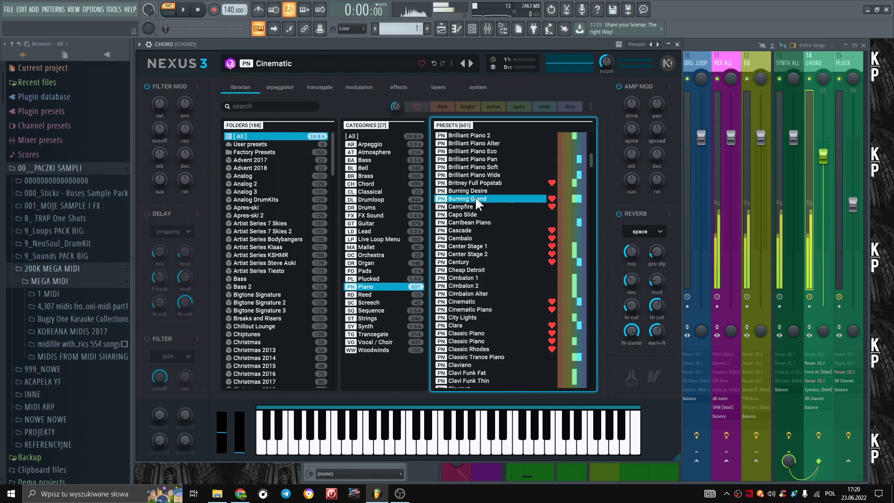
pyautogui.click(487, 357)
pyautogui.click(482, 349)
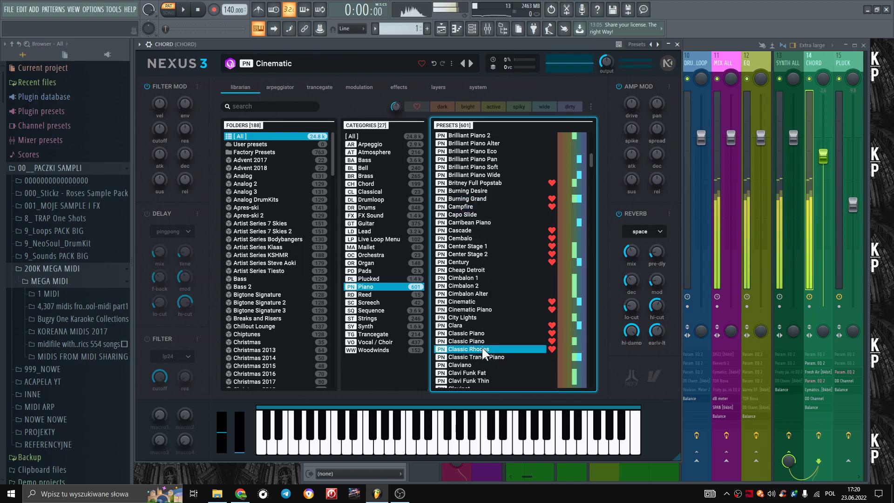
pyautogui.click(479, 334)
pyautogui.click(480, 342)
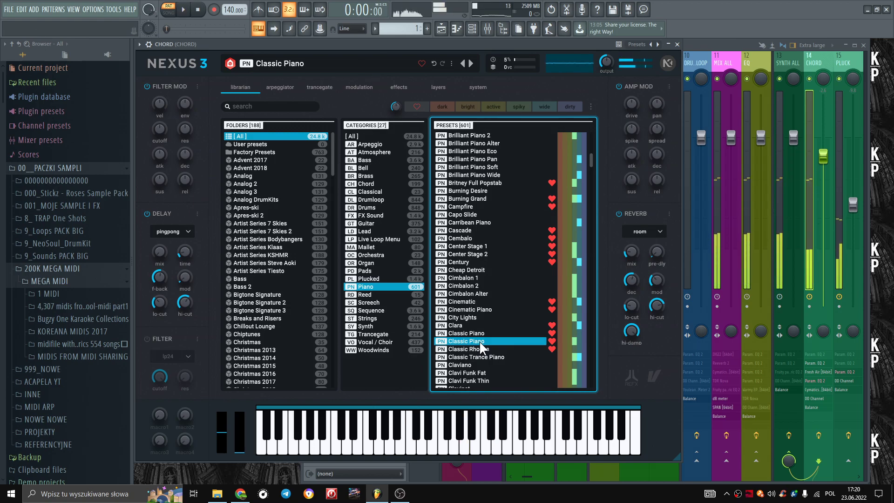
# Play the pattern and enable the main arpeggiator of CHORD's Classic Piano preset.
pyautogui.click(273, 91)
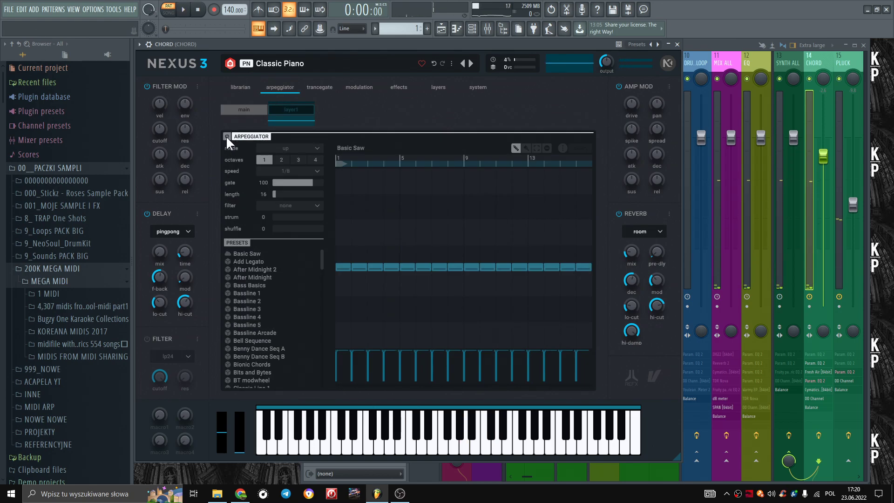
pyautogui.press('space')
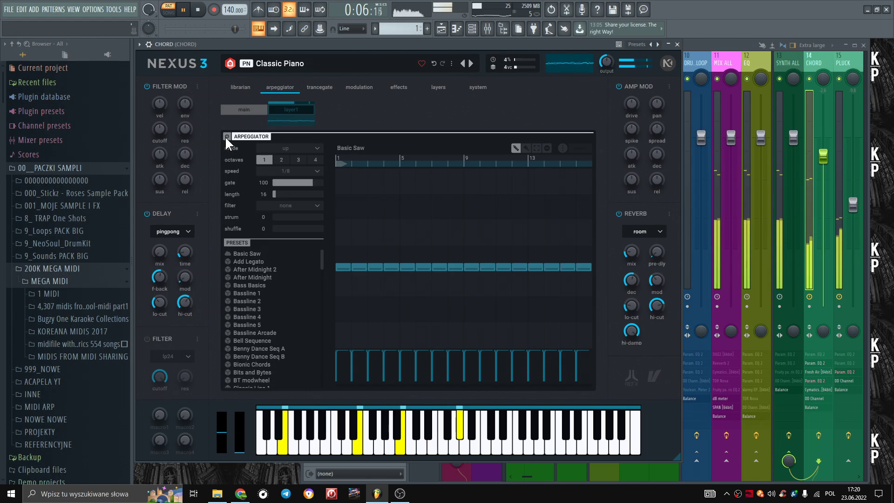
pyautogui.click(225, 136)
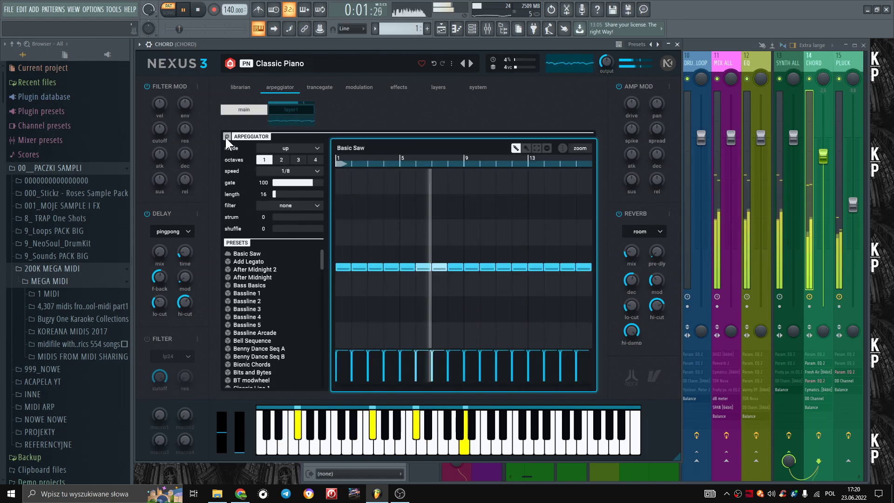
# Show CHORD's Nexus preset library and set the Classic Piano preset's delay mix to 38.
pyautogui.click(235, 88)
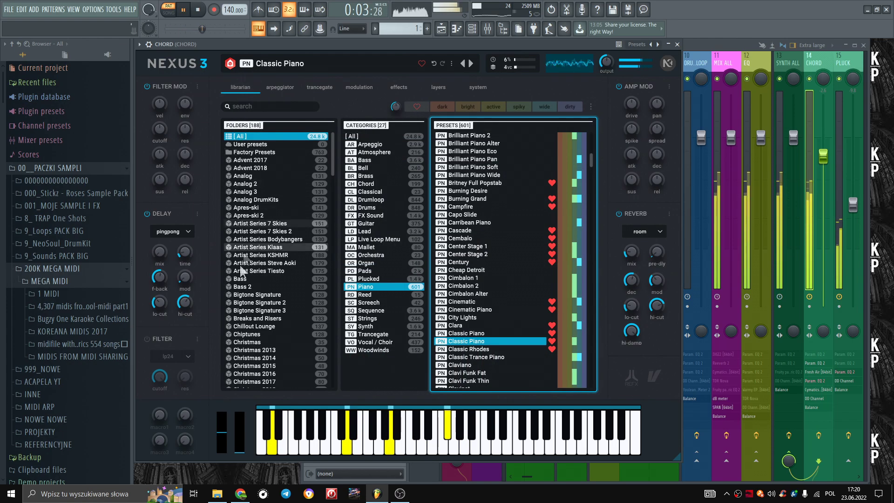
pyautogui.moveTo(167, 248)
pyautogui.moveTo(162, 238); pyautogui.dragTo(165, 222)
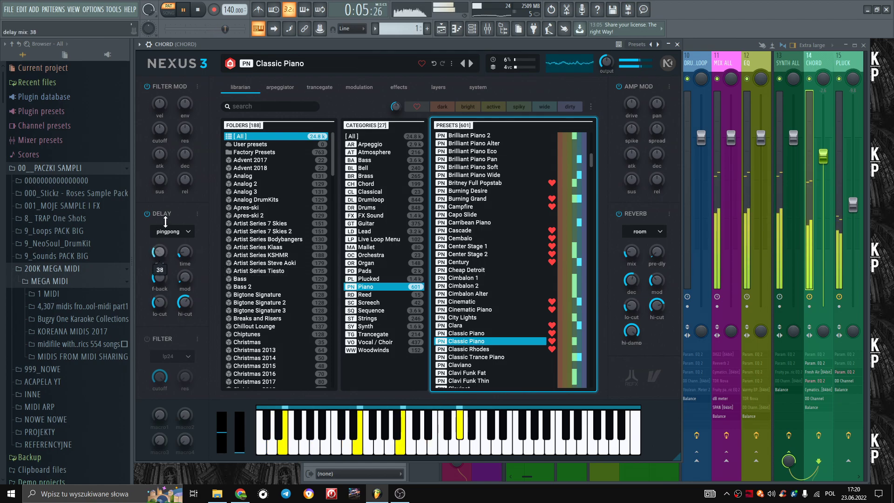
# Load the Classic Trance Piano preset in CHORD's Nexus, enable its main arpeggiator, and play the pattern.
pyautogui.click(494, 358)
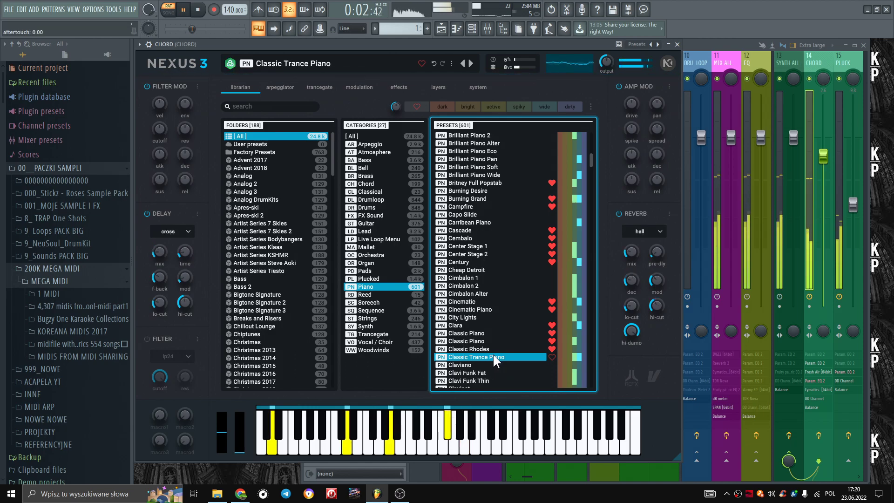
pyautogui.click(277, 87)
pyautogui.press('space')
pyautogui.click(228, 137)
pyautogui.press('space')
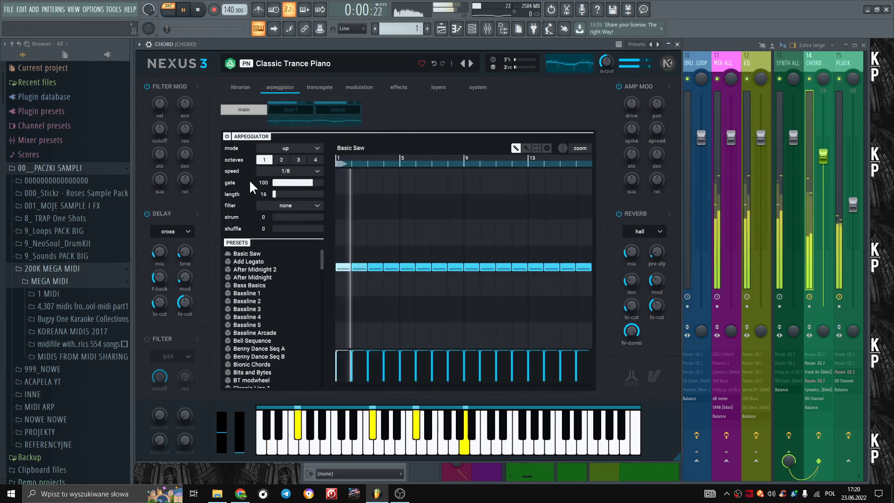
# Load the Compressed Piano preset in CHORD's Nexus, enable its main arpeggiator, and play the pattern.
pyautogui.click(241, 87)
pyautogui.scroll(-5, 526, 336)
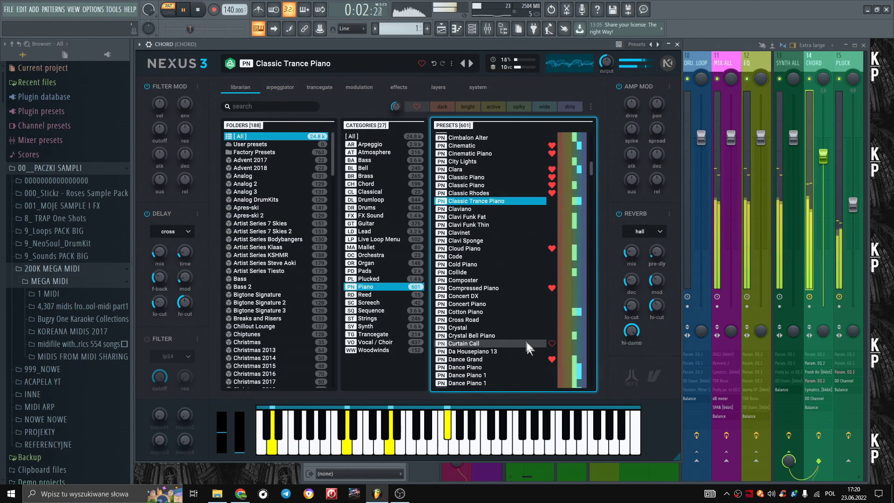
pyautogui.press('space')
pyautogui.click(487, 289)
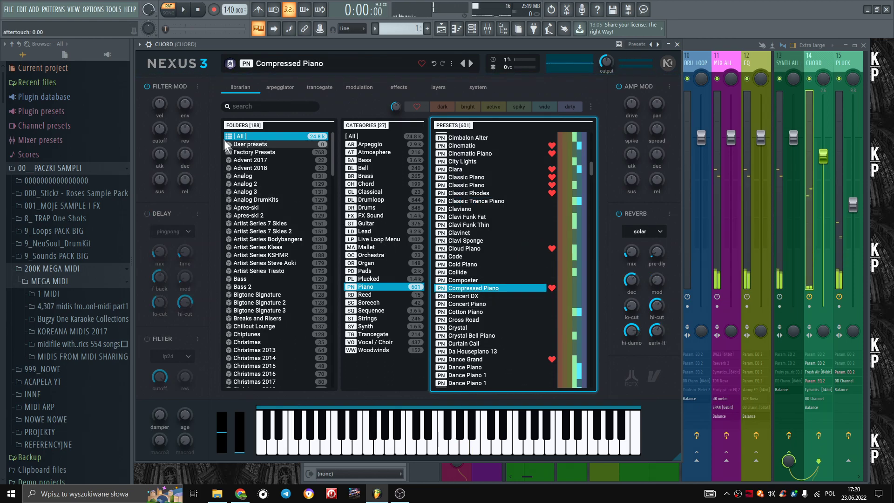
pyautogui.click(269, 90)
pyautogui.click(227, 137)
pyautogui.press('space')
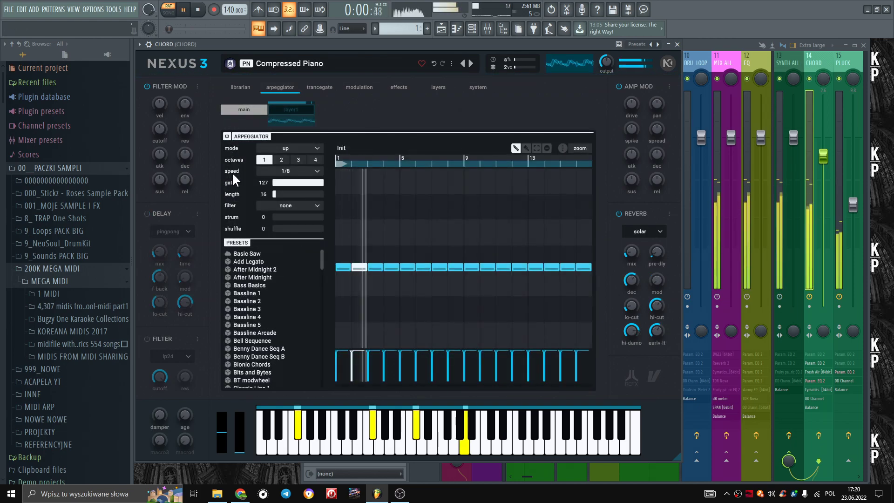
# Try the Deep Magic preset in CHORD's Nexus with its main arpeggiator enabled while the pattern plays.
pyautogui.press('space')
pyautogui.click(255, 93)
pyautogui.click(488, 359)
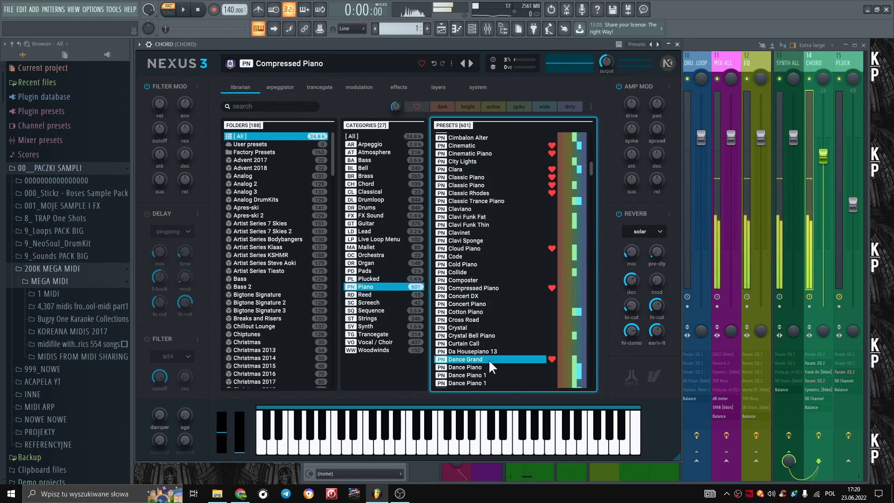
pyautogui.scroll(-3, 488, 358)
pyautogui.click(488, 360)
pyautogui.click(485, 365)
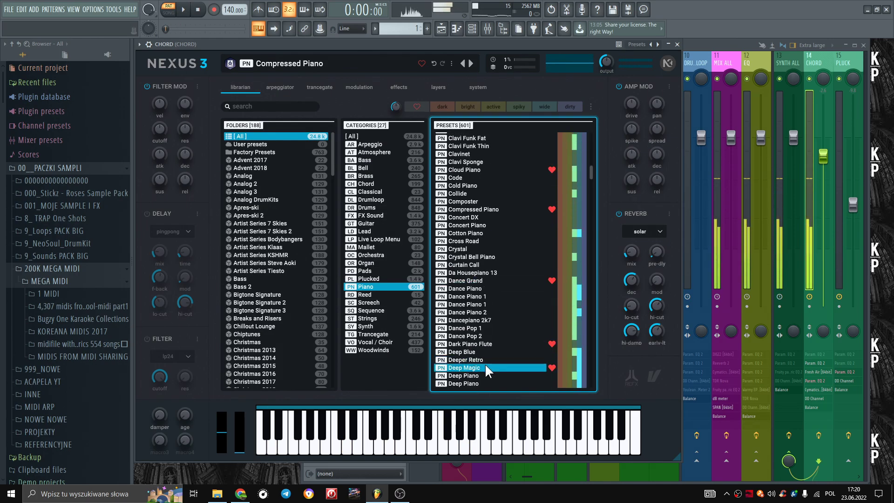
pyautogui.press('space')
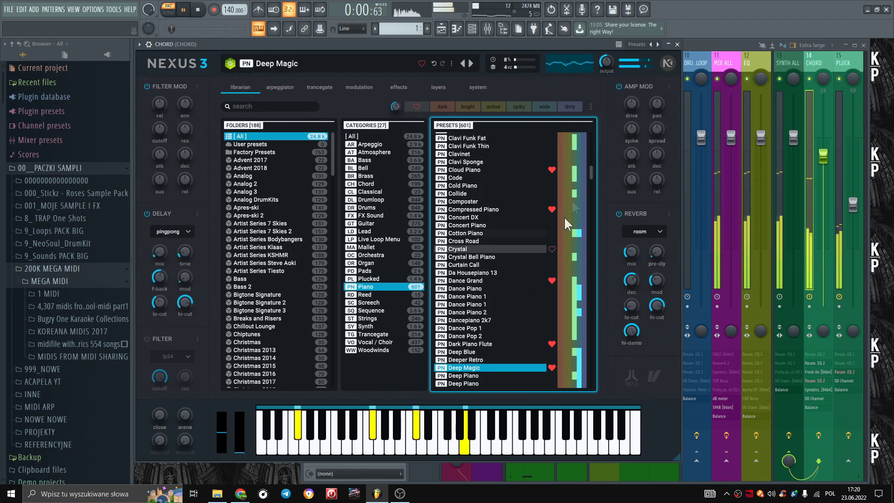
pyautogui.click(291, 88)
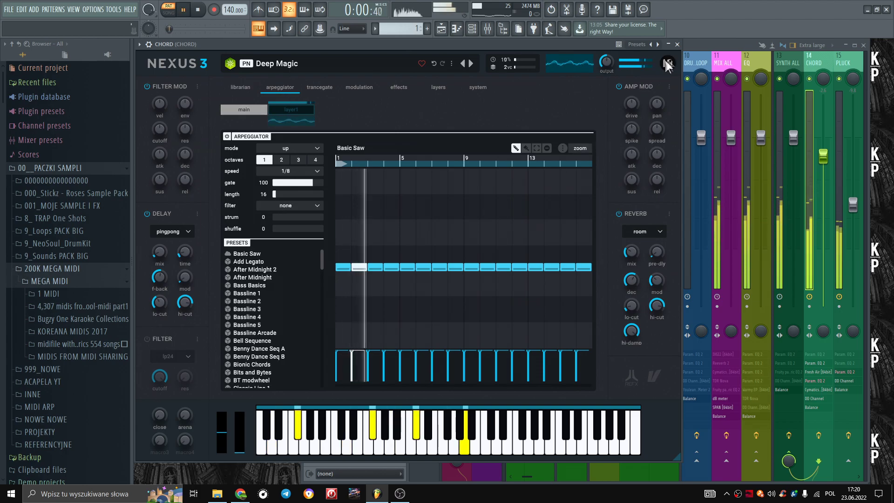
# Close CHORD's Nexus and lower the CHORD mixer fader to about -4.0 dB.
pyautogui.click(678, 44)
pyautogui.moveTo(832, 163); pyautogui.dragTo(831, 175)
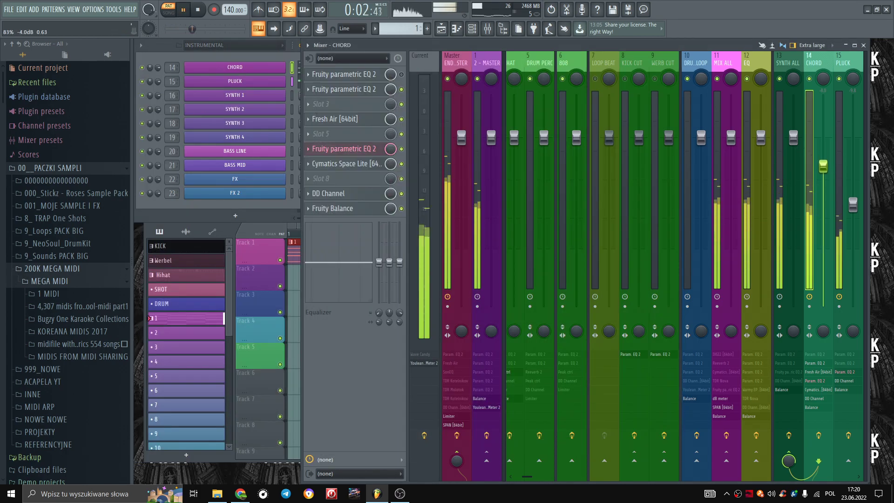
# Enable CHORD's first-slot parametric EQ 2 and reshape it from the Default preset, strongly cutting the lows and gently lowering the highs.
pyautogui.click(344, 149)
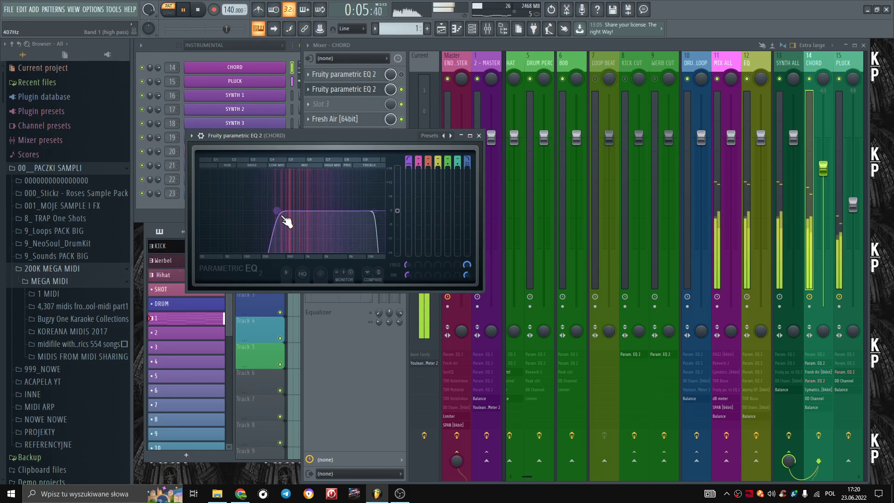
pyautogui.click(401, 76)
pyautogui.click(369, 76)
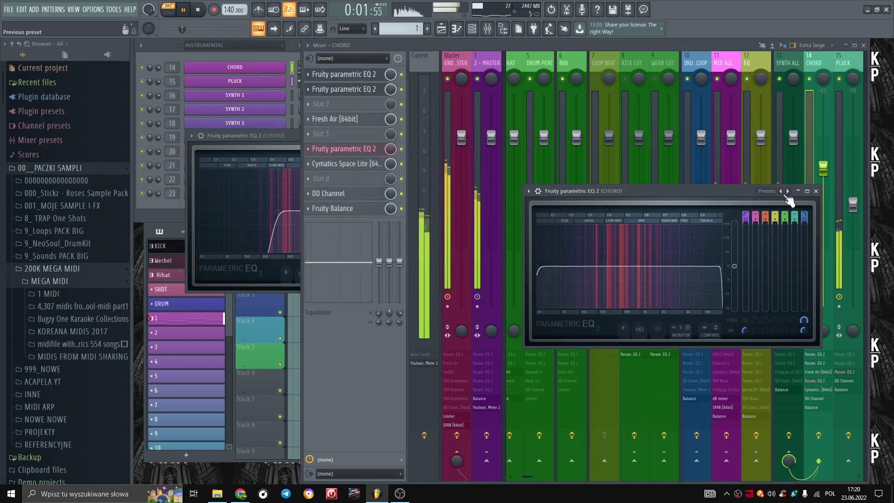
pyautogui.rightClick(788, 192)
pyautogui.click(802, 206)
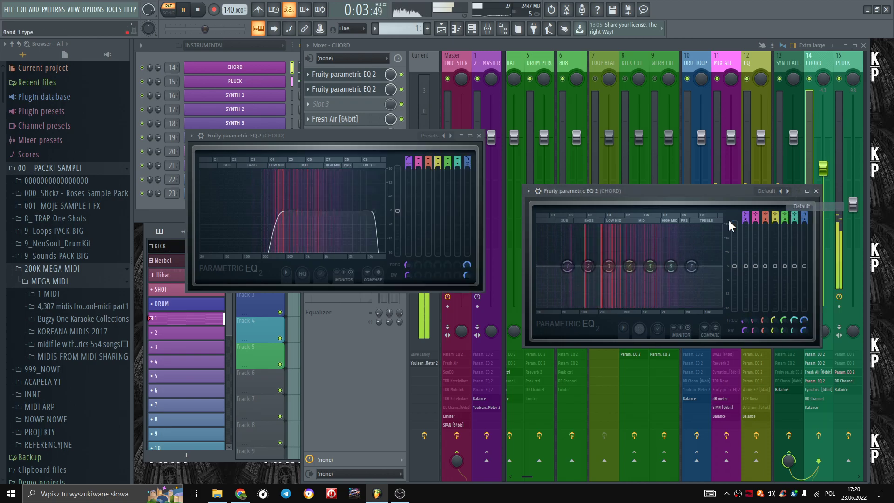
pyautogui.moveTo(607, 267); pyautogui.dragTo(607, 270)
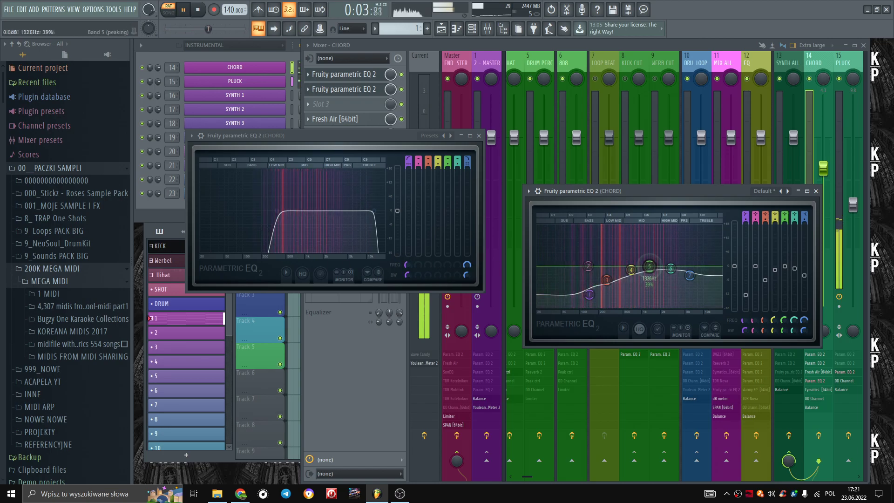
# Browse the favourite Bass presets in PLUCK's Nexus with playback stopped, and close the plugin.
pyautogui.click(252, 45)
pyautogui.click(263, 75)
pyautogui.click(269, 83)
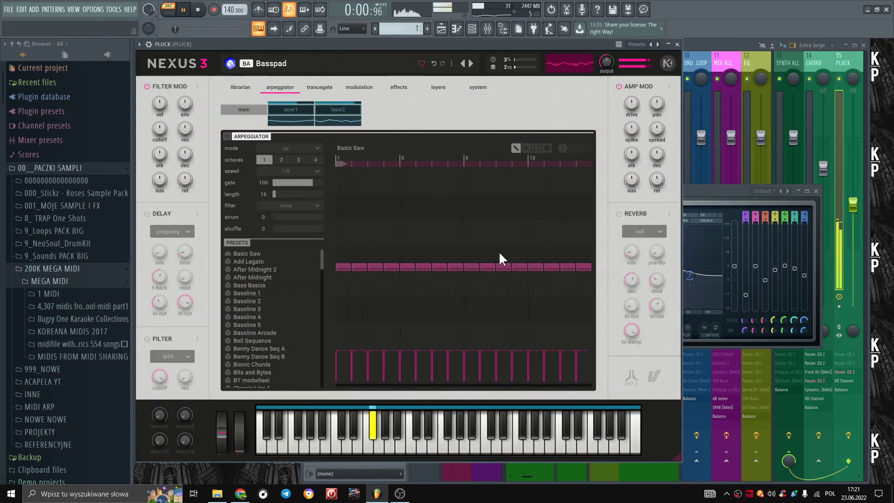
pyautogui.press('space')
pyautogui.click(242, 88)
pyautogui.scroll(-3, 555, 377)
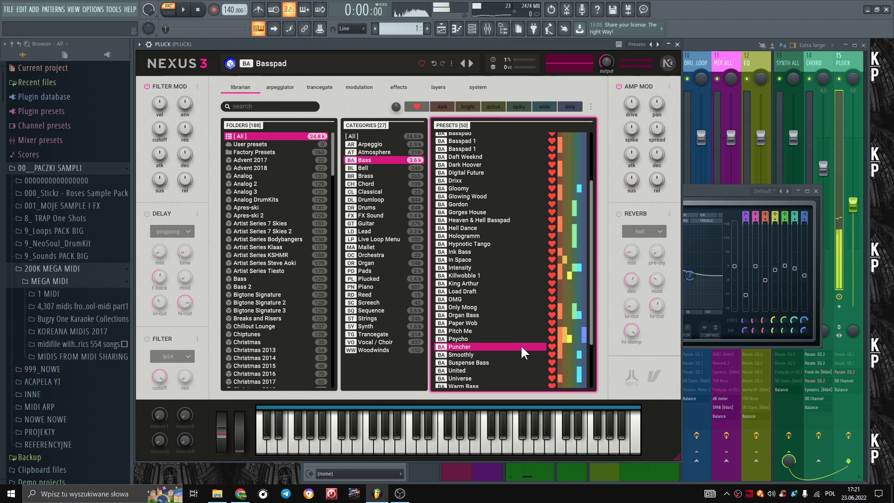
pyautogui.click(678, 45)
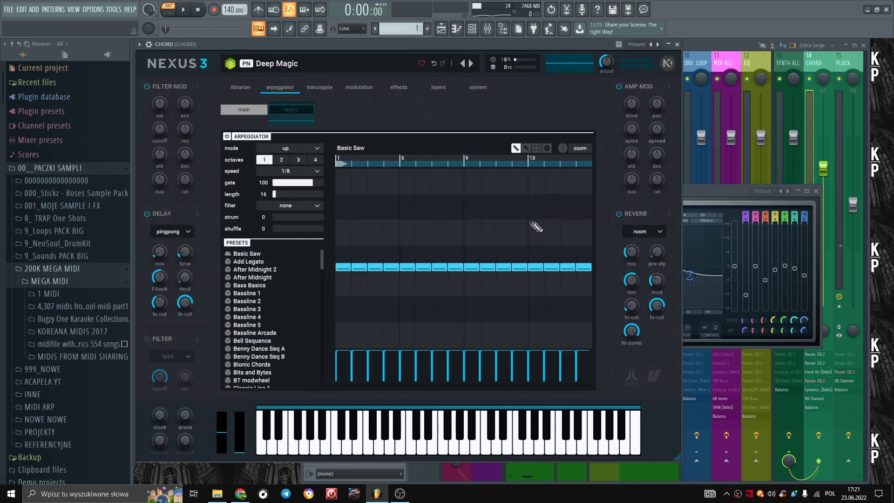
# Load the second Deep Piano preset in CHORD's Nexus and enable its main arpeggiator during playback.
pyautogui.click(240, 87)
pyautogui.scroll(-2, 521, 379)
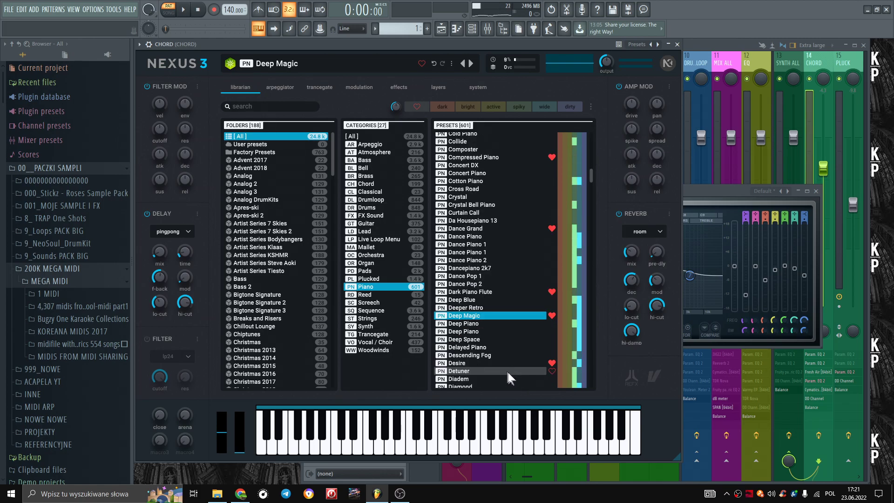
pyautogui.click(479, 328)
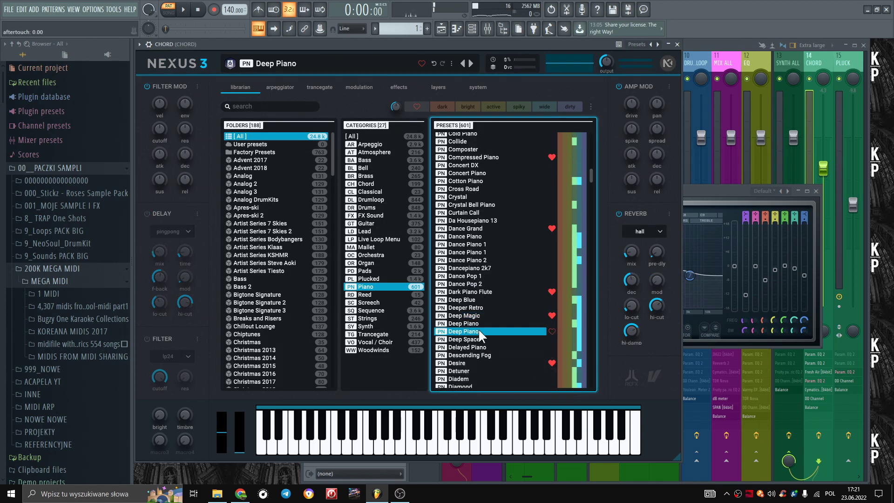
pyautogui.press('space')
pyautogui.click(275, 91)
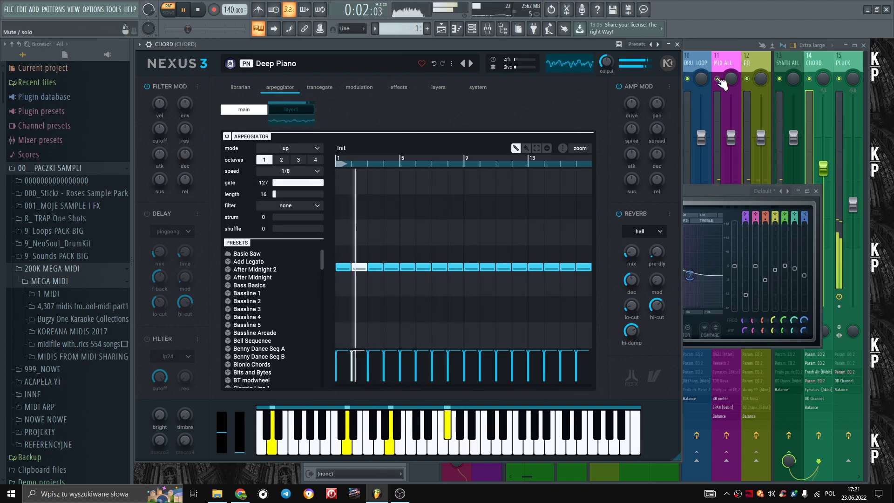
# Balance CHORD's level by adjusting DD Channel's compressor threshold, setting its output to +0.4 dB and the mixer fader to about -5.6 dB.
pyautogui.click(717, 42)
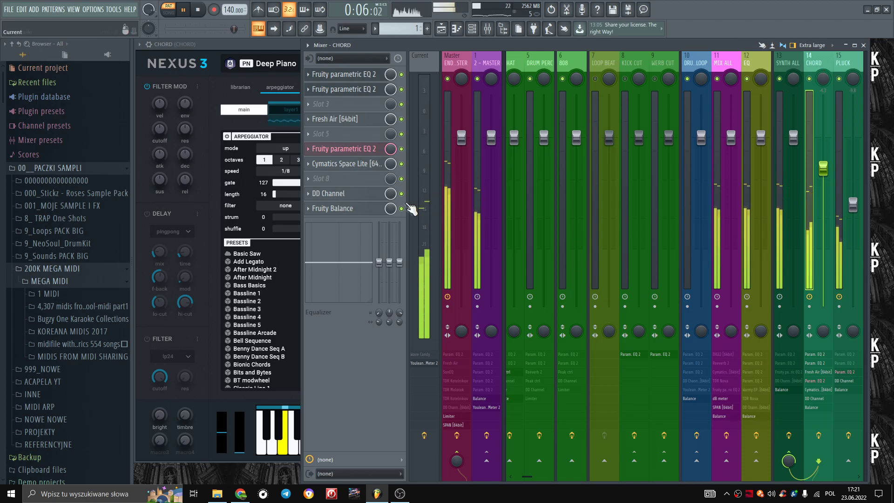
pyautogui.click(378, 194)
pyautogui.moveTo(262, 166); pyautogui.dragTo(266, 157)
pyautogui.moveTo(439, 225); pyautogui.dragTo(438, 226)
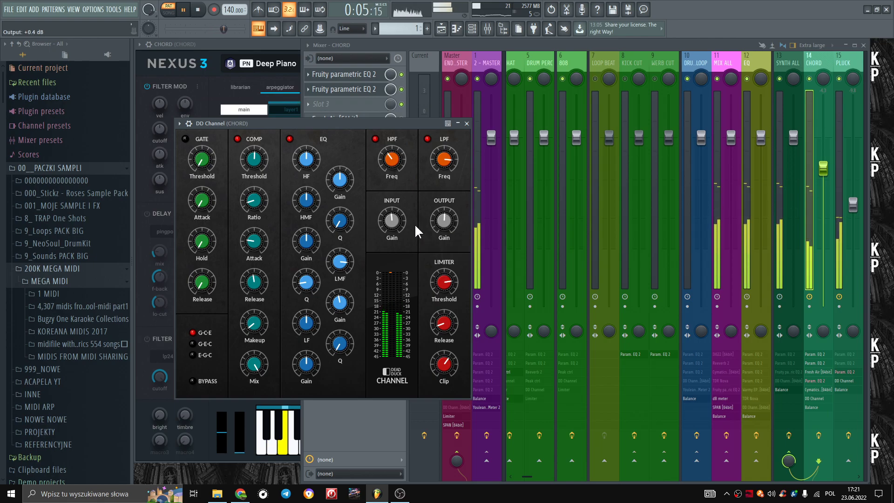
pyautogui.click(865, 183)
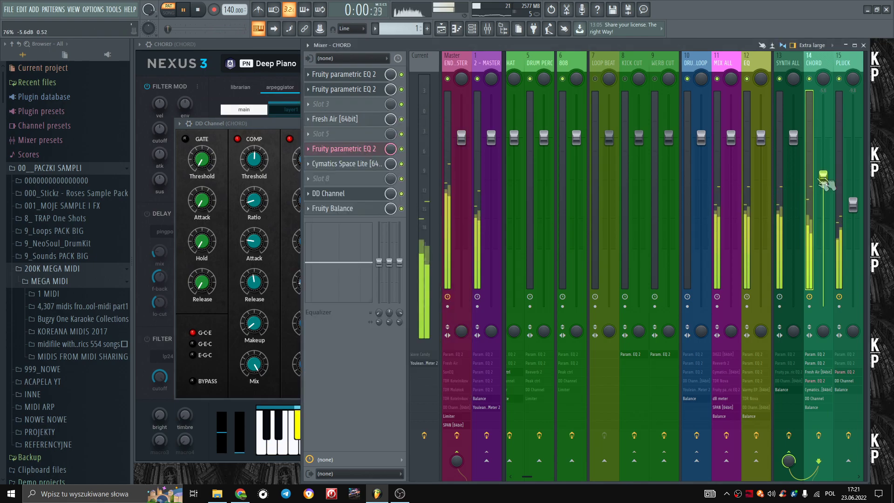
# Open CHORD's Cymatics Space Lite reverb and load the Short Spring factory preset.
pyautogui.click(368, 164)
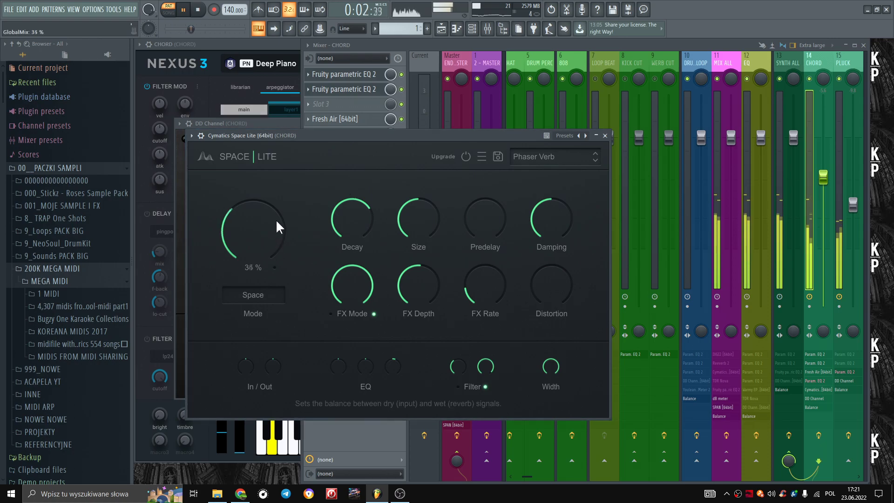
pyautogui.click(546, 158)
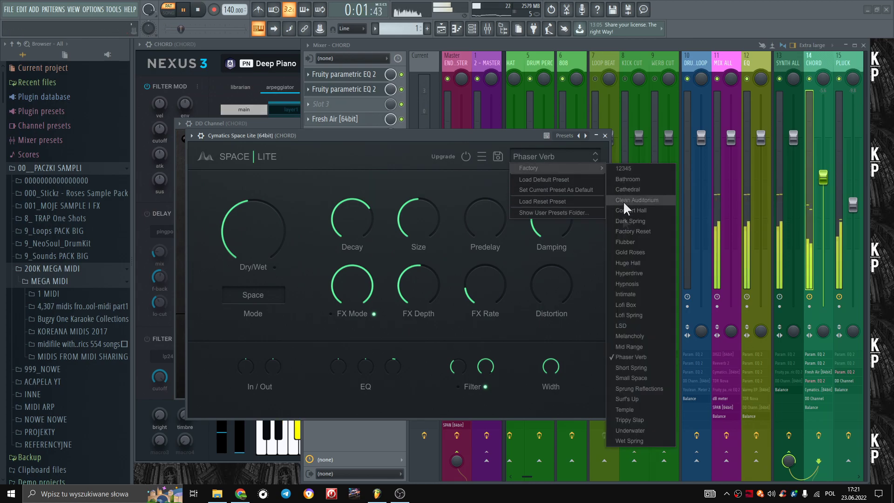
pyautogui.moveTo(592, 169)
pyautogui.click(645, 363)
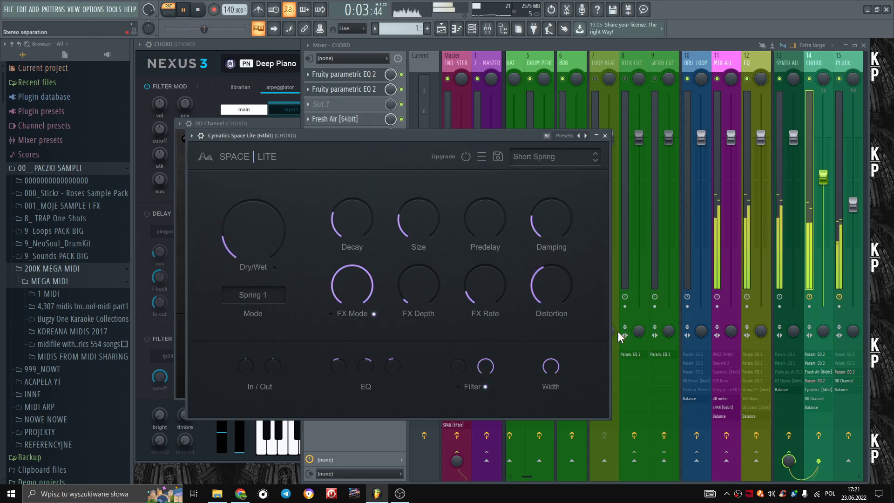
# Set the reverb's size to 18% and dry/wet to 9% with a little predelay, stop playback, and close the reverb and DD Channel.
pyautogui.moveTo(280, 203); pyautogui.dragTo(283, 228)
pyautogui.scroll(3, 475, 223)
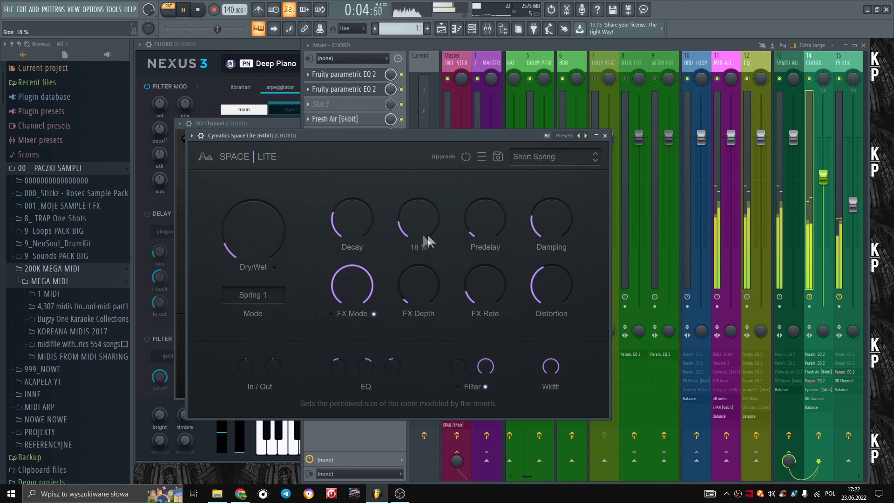
pyautogui.scroll(-2, 266, 233)
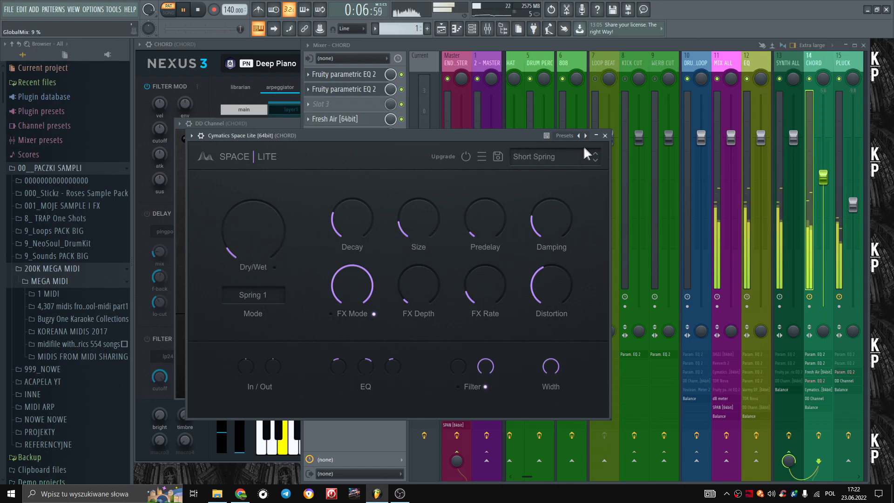
pyautogui.click(605, 135)
pyautogui.press('space')
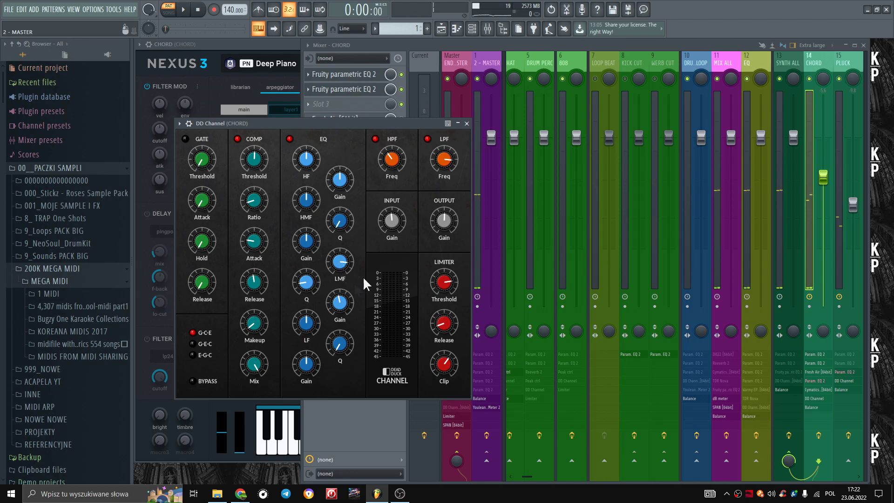
pyautogui.click(467, 123)
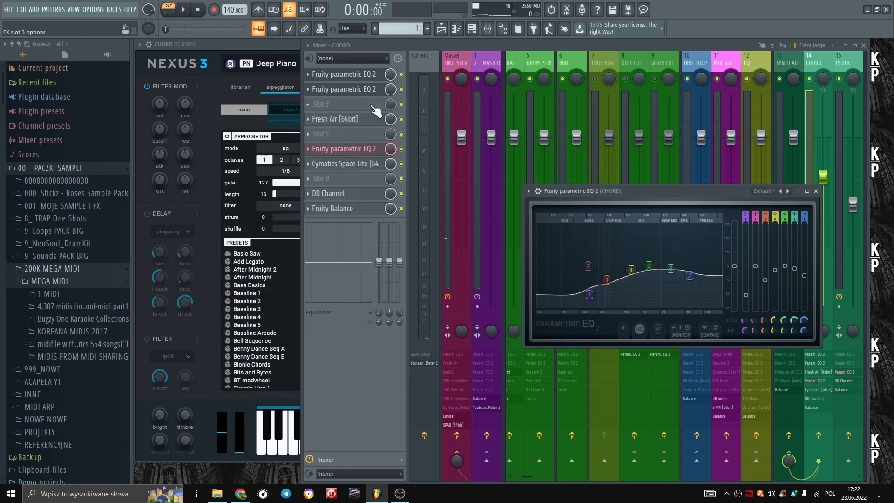
# Play the pattern, check the cuts in CHORD's second-slot parametric EQ 2, and close both EQ windows.
pyautogui.click(374, 93)
pyautogui.press('space')
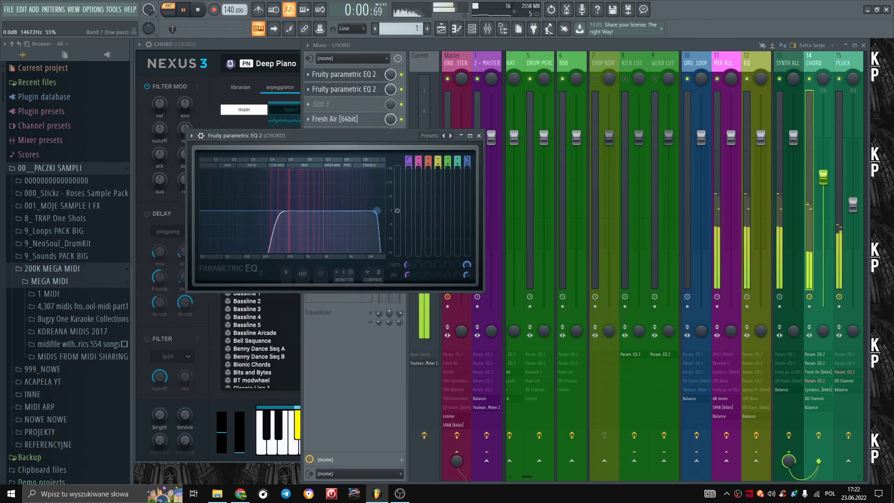
pyautogui.click(479, 136)
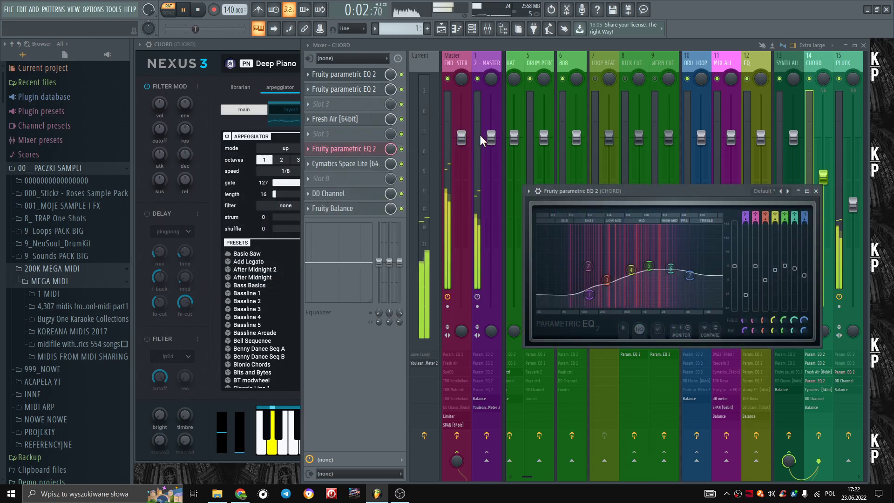
pyautogui.click(816, 192)
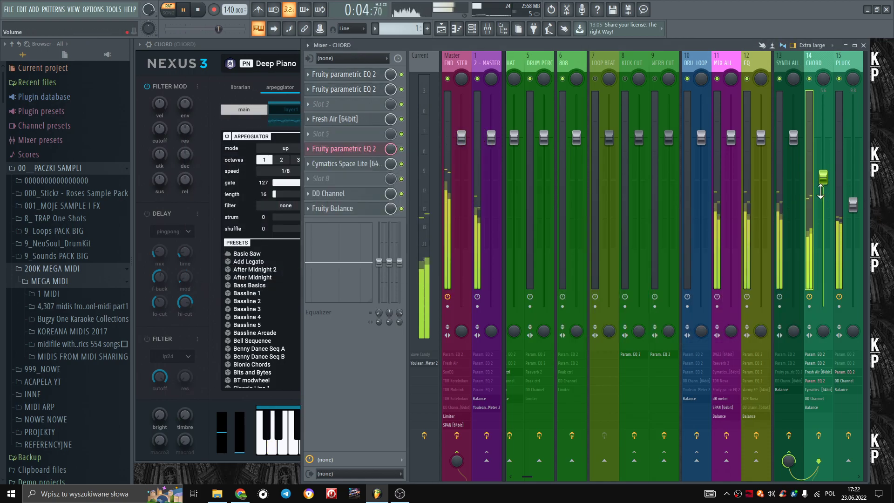
# Try compressor threshold, ratio and attack settings in END MASTER's Fruity Limiter, load its Default preset, and close it.
pyautogui.click(454, 61)
pyautogui.click(331, 193)
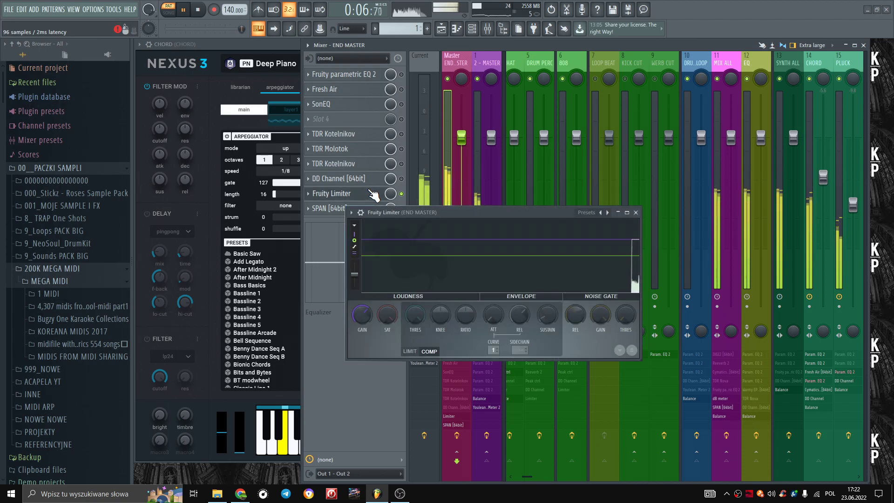
pyautogui.moveTo(412, 326); pyautogui.dragTo(412, 347)
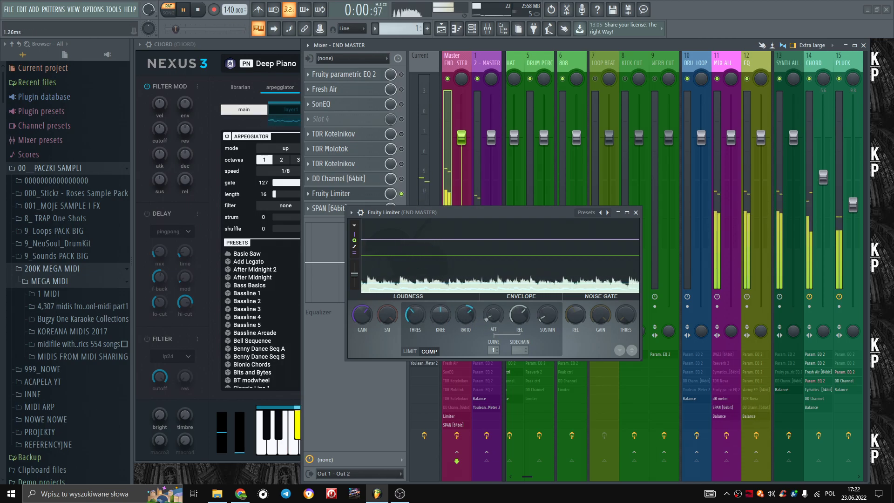
pyautogui.moveTo(371, 321)
pyautogui.mouseDown()
pyautogui.moveTo(371, 301)
pyautogui.moveTo(371, 319)
pyautogui.mouseUp()
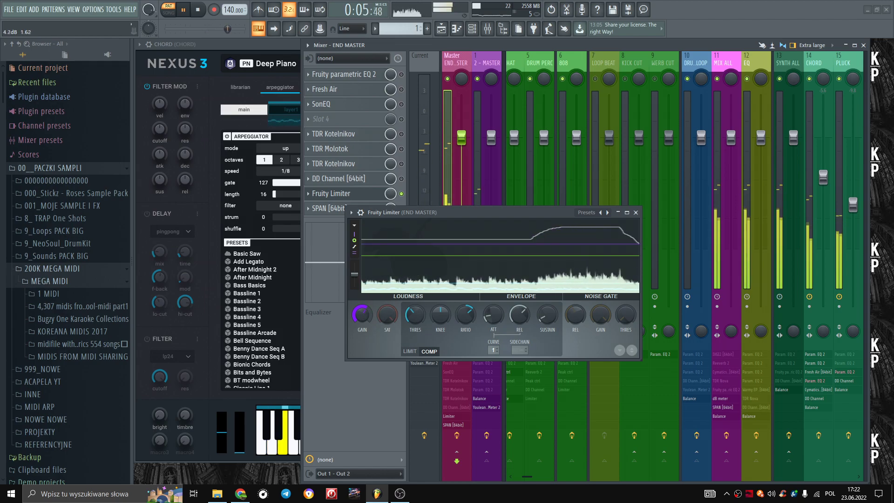
pyautogui.click(608, 212)
pyautogui.click(623, 213)
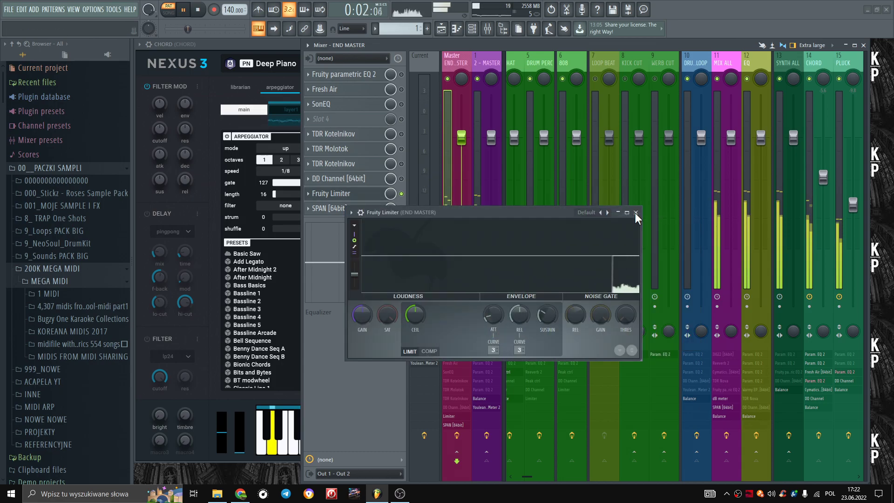
pyautogui.click(635, 213)
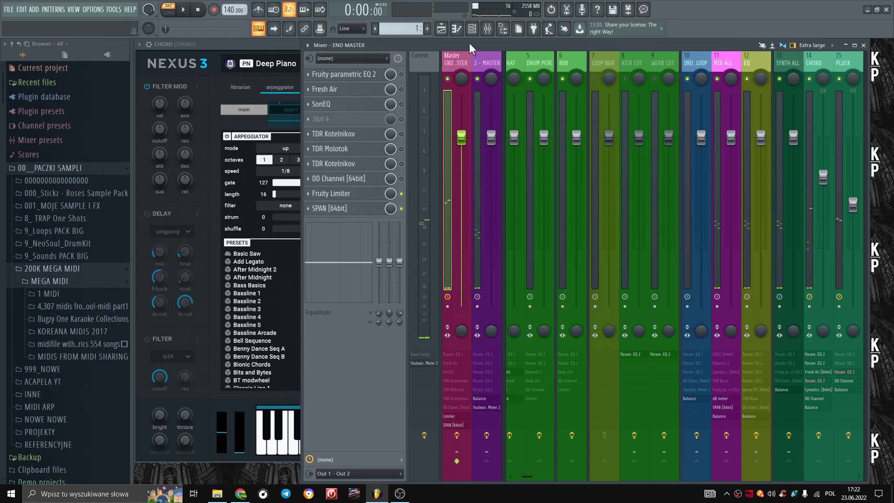
# Switch off the arpeggiator in CHORD's Nexus, start playback, and close the plugin.
pyautogui.click(251, 56)
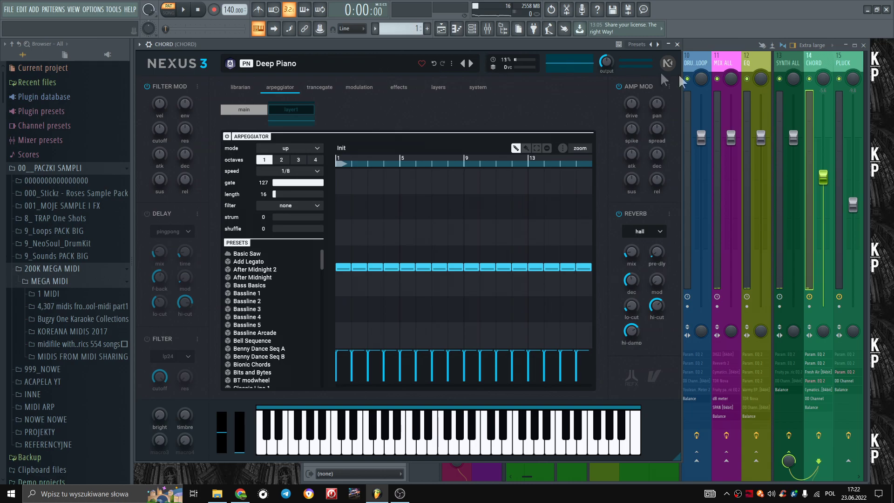
pyautogui.click(228, 136)
pyautogui.press('space')
pyautogui.click(678, 44)
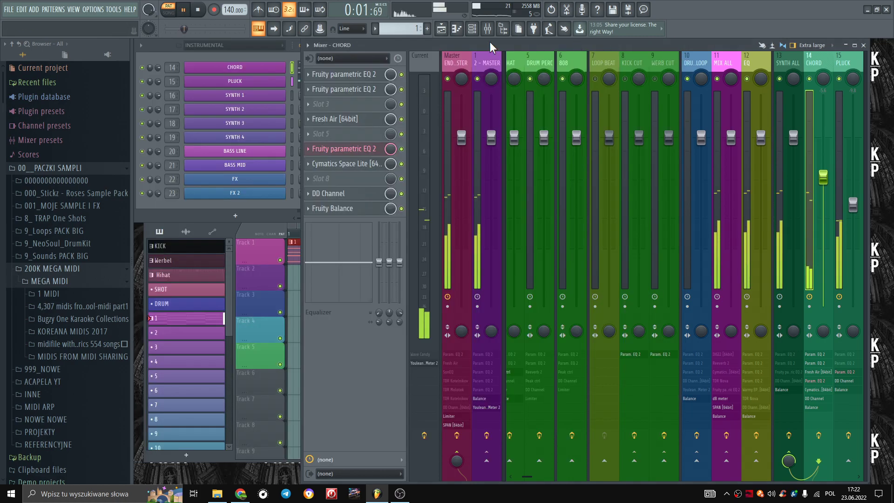
# Open CHORD's notes in the piano roll and stop playback.
pyautogui.click(270, 56)
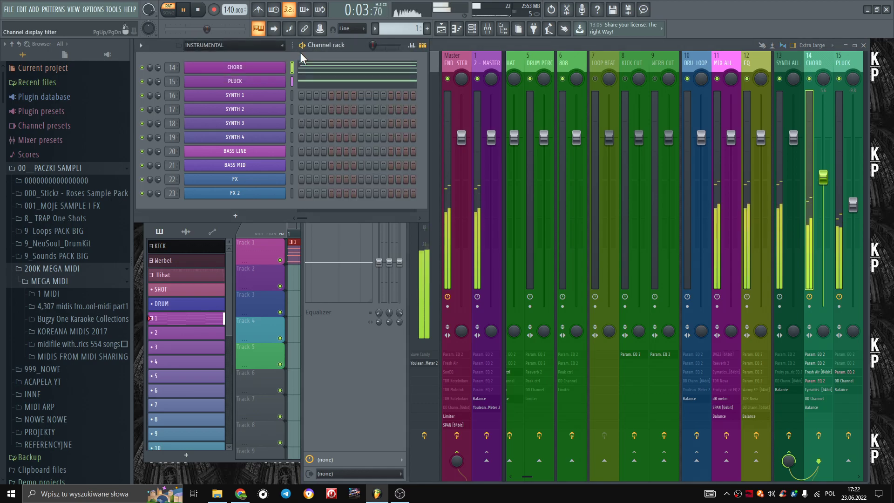
pyautogui.rightClick(274, 66)
pyautogui.click(301, 70)
pyautogui.press('space')
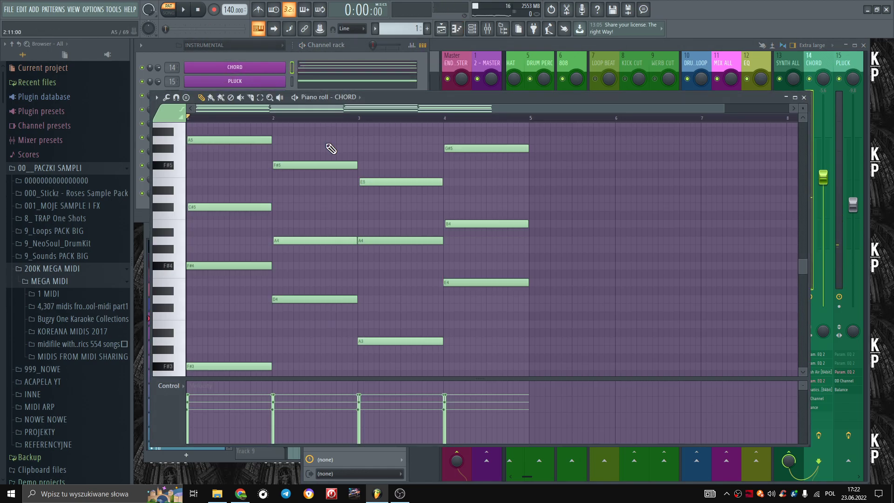
# Load the Astro Muse preset from the Piano category in SYNTH 1's Nexus and close the plugin.
pyautogui.click(275, 68)
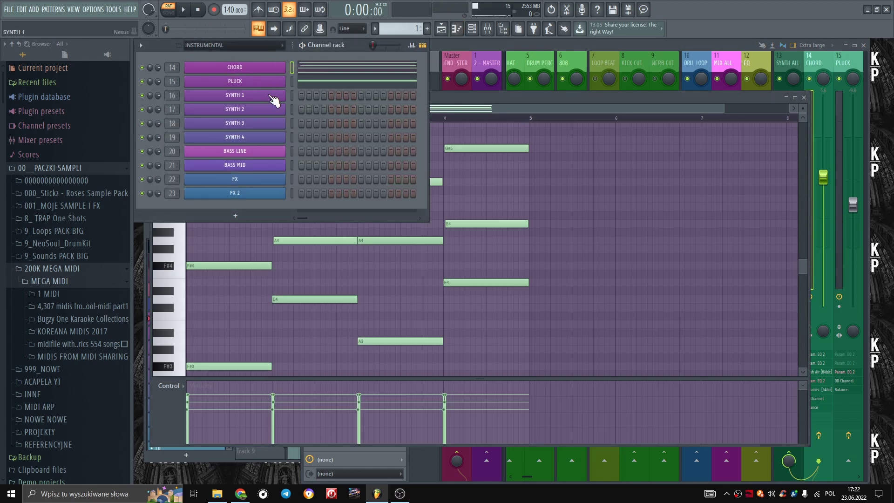
pyautogui.click(272, 97)
pyautogui.click(376, 285)
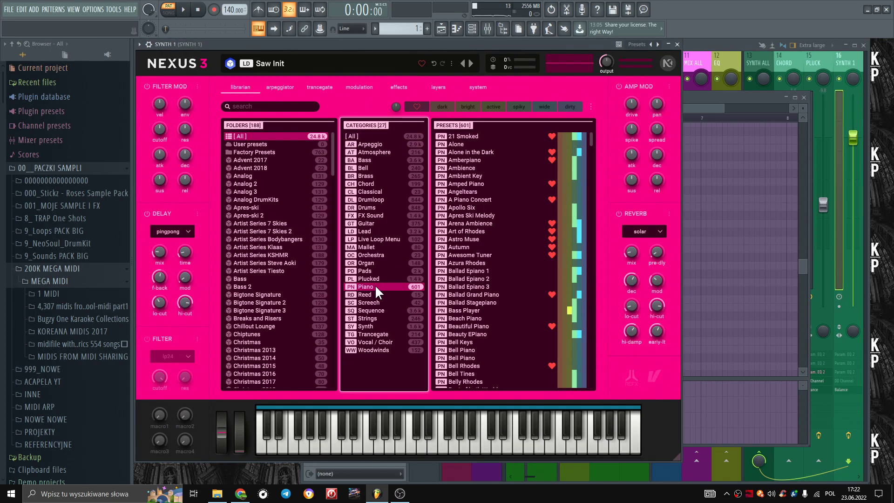
pyautogui.click(475, 247)
pyautogui.click(482, 240)
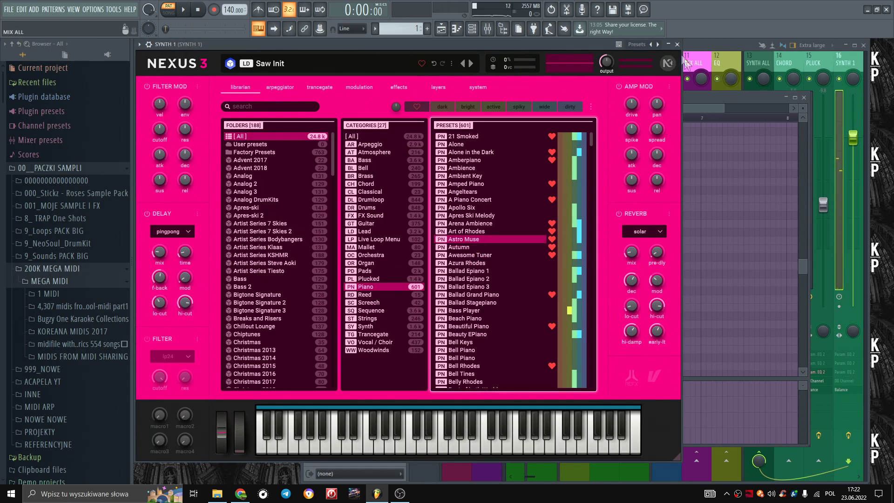
pyautogui.click(678, 44)
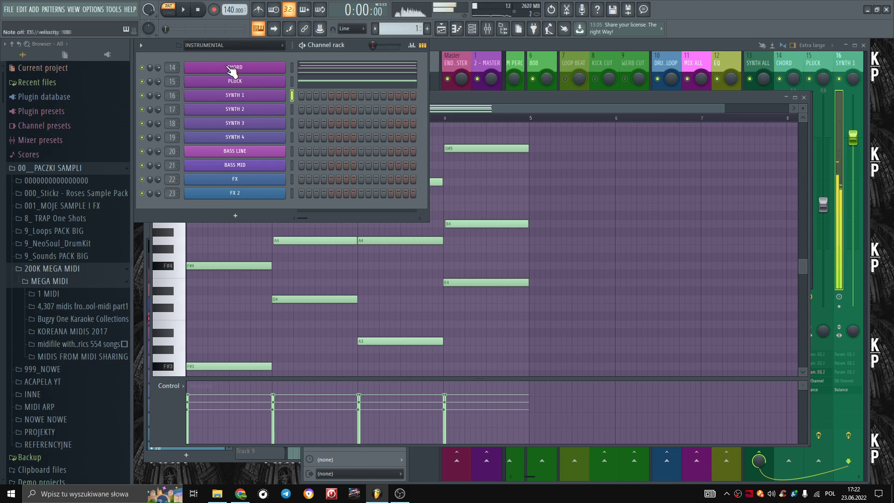
# Paint a four-bar quarter-note melody for SYNTH 1 from the chord tones: F#4-C#5-A5-C#5, D4-A4-F#5-A4, A3-A4-E5-C#6, G#5-B4-G#5-E4.
pyautogui.rightClick(264, 97)
pyautogui.click(303, 94)
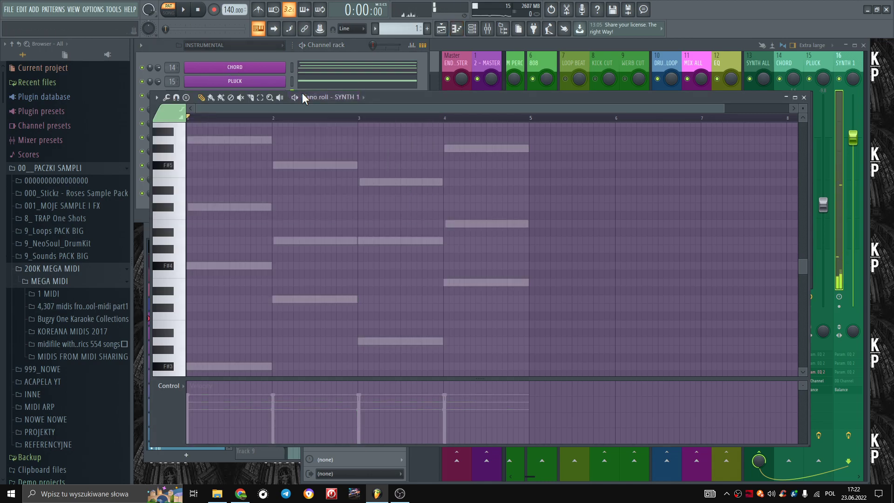
pyautogui.scroll(2, 269, 249)
pyautogui.press('space')
pyautogui.scroll(2, 266, 240)
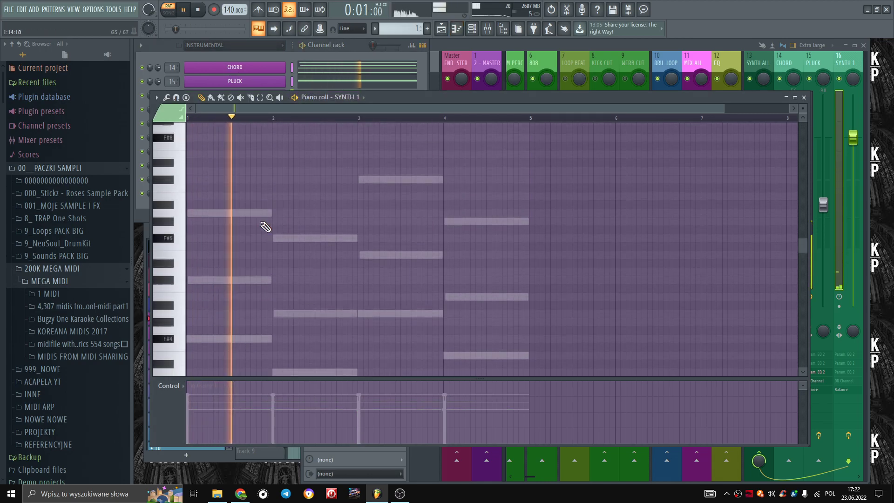
pyautogui.scroll(1, 234, 262)
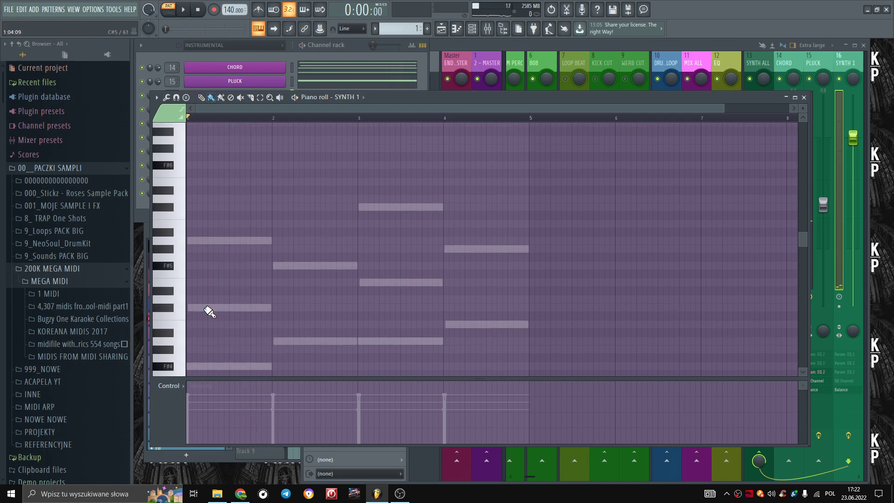
pyautogui.scroll(-3, 221, 291)
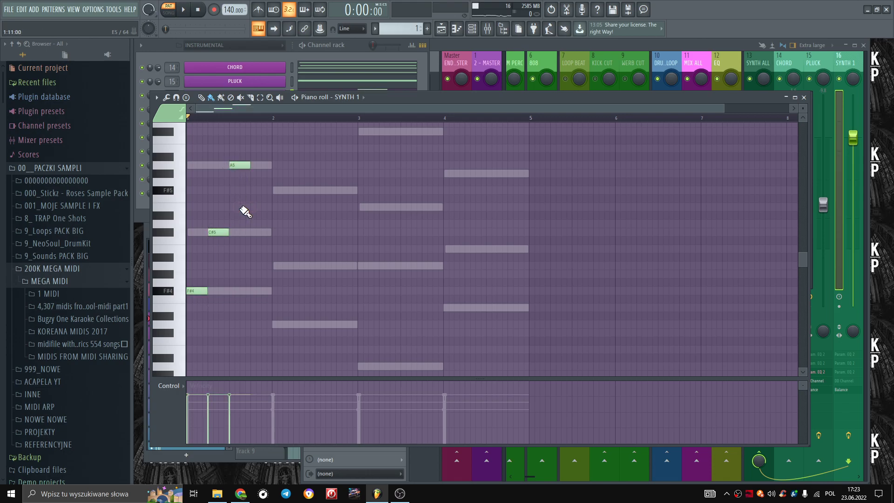
pyautogui.press('space')
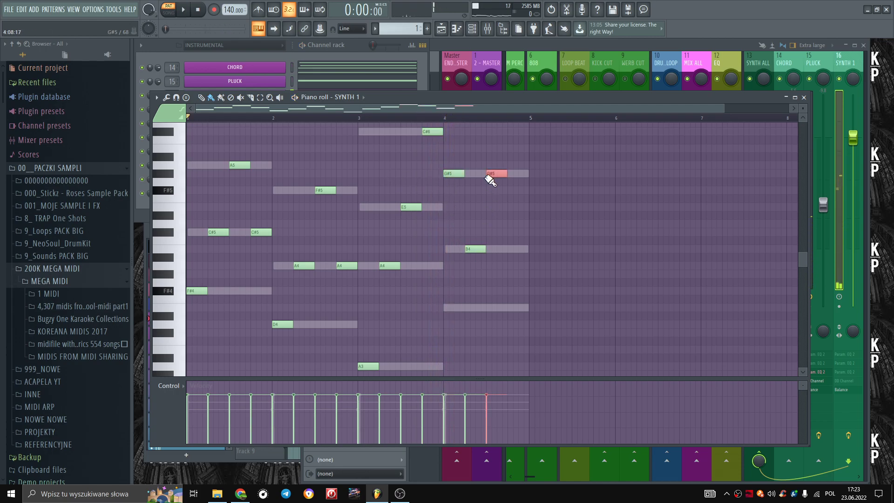
# Audition the SYNTH 1 melody and transpose all its notes up one octave.
pyautogui.scroll(-6, 390, 270)
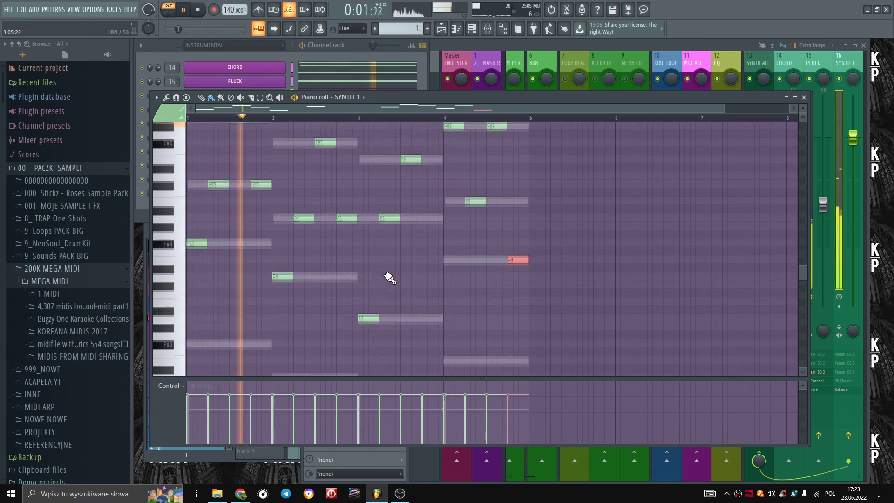
pyautogui.scroll(4, 495, 319)
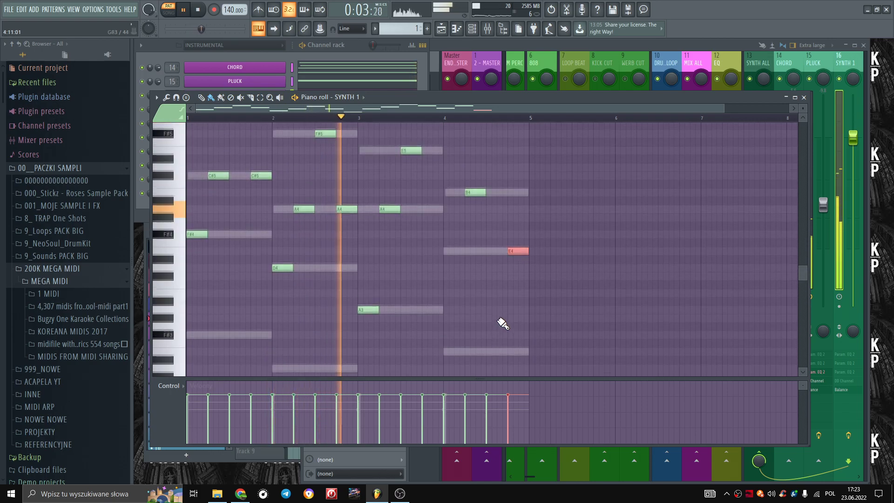
pyautogui.scroll(3, 493, 318)
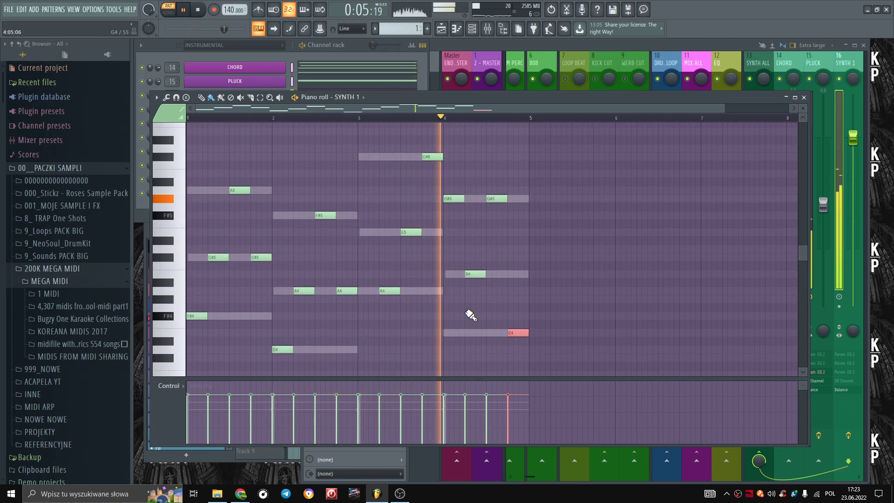
pyautogui.scroll(-2, 444, 305)
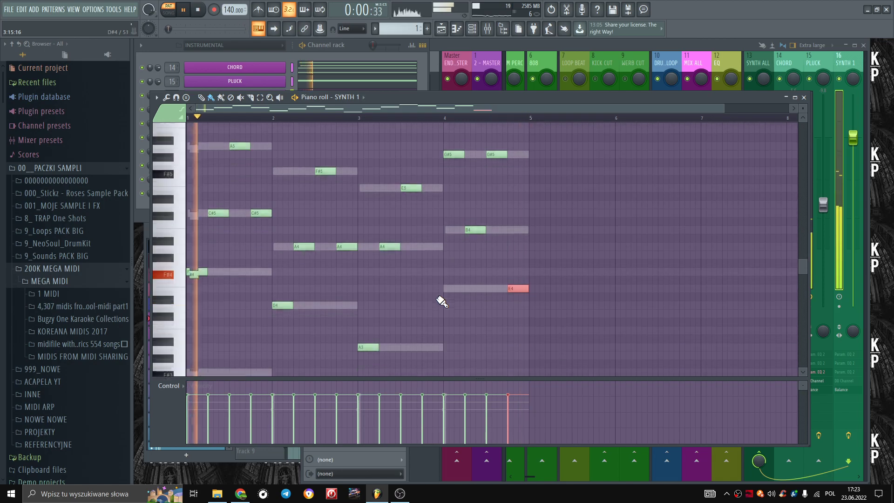
pyautogui.hotkey('ctrl', 'a')
pyautogui.hotkey('ctrl', 'Up')
pyautogui.press('space')
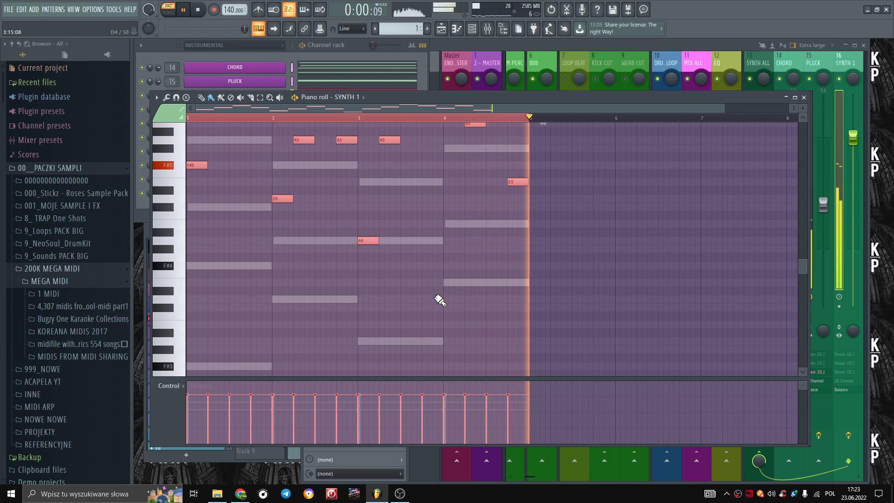
# Try the strum tool on the selected SYNTH 1 notes, resetting its settings and accepting.
pyautogui.hotkey('alt', 's')
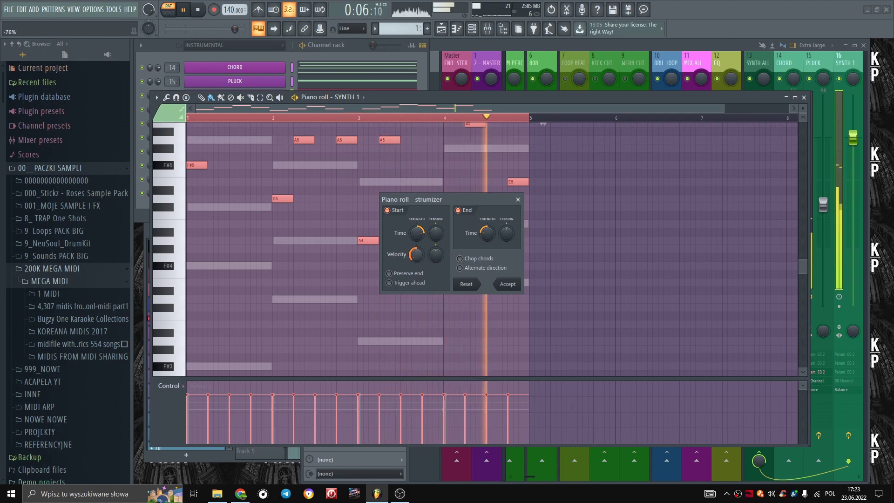
pyautogui.click(471, 286)
pyautogui.click(506, 285)
pyautogui.scroll(6, 555, 302)
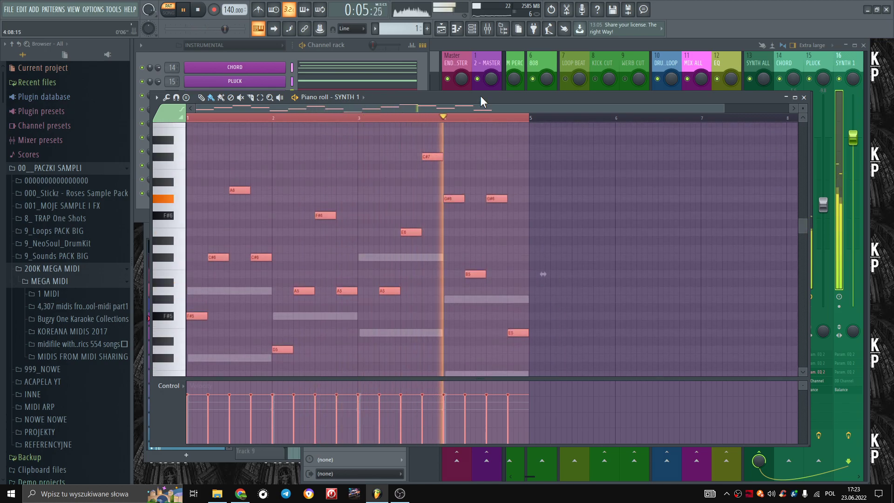
pyautogui.hotkey('ctrl', 's')
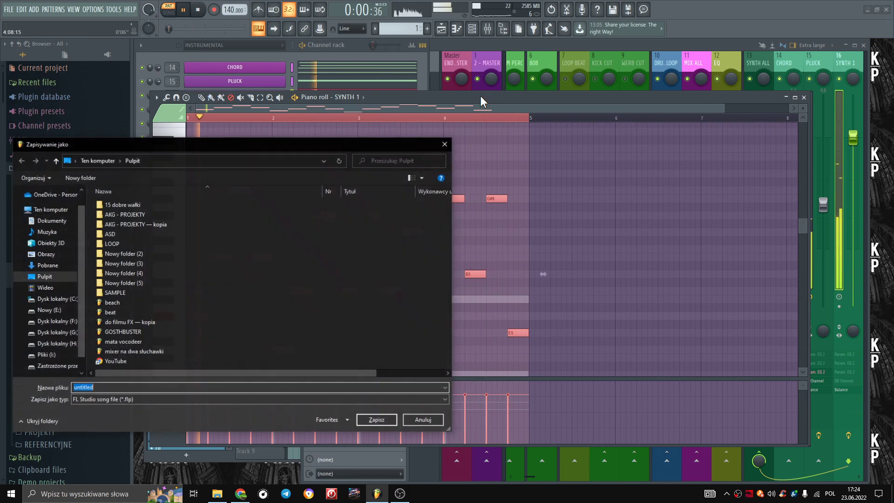
pyautogui.click(424, 419)
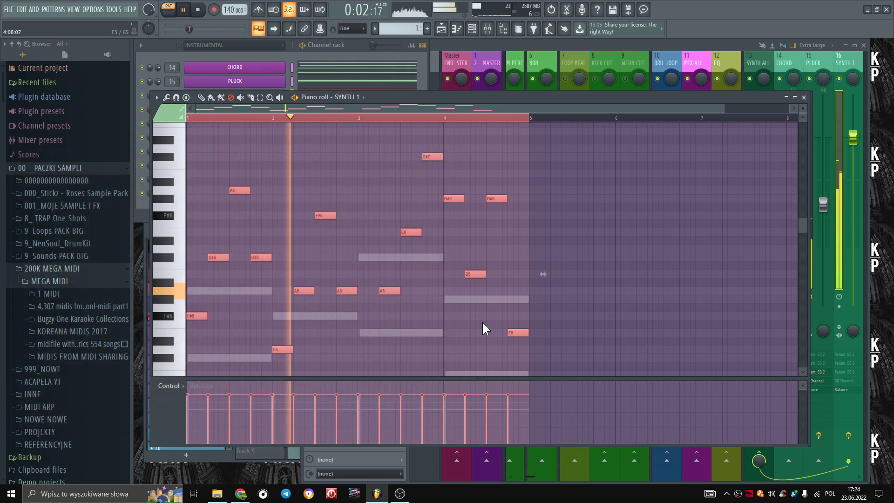
pyautogui.hotkey('ctrl', 's')
pyautogui.click(424, 420)
pyautogui.hotkey('alt', 's')
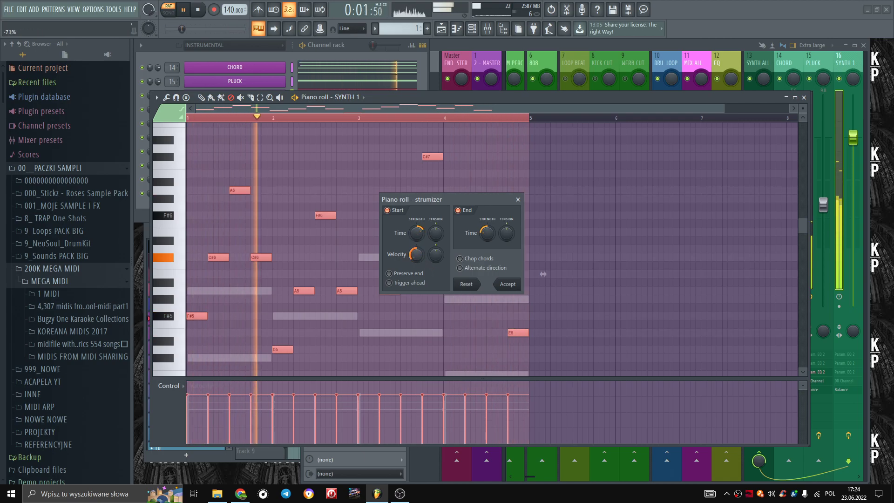
pyautogui.click(518, 199)
# Try strumming all SYNTH 1 notes with Preserve end, Trigger ahead, Chop chords and adjusted start tension, resetting the settings before accepting.
pyautogui.click(212, 96)
pyautogui.click(363, 157)
pyautogui.rightClick(363, 156)
pyautogui.hotkey('ctrl', 'a')
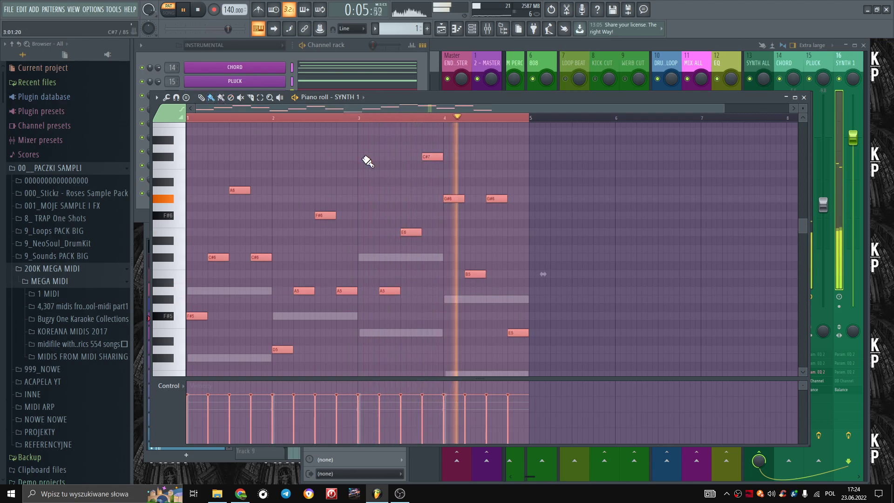
pyautogui.hotkey('alt', 's')
pyautogui.moveTo(417, 233); pyautogui.dragTo(417, 247)
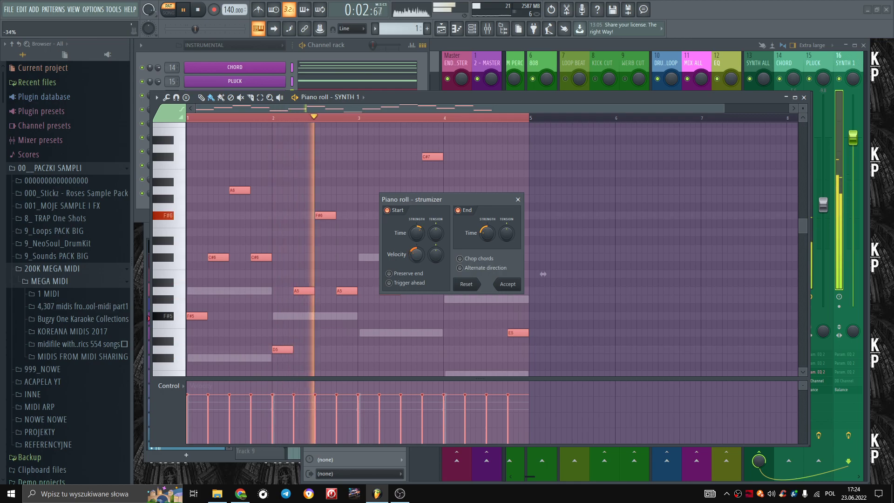
pyautogui.click(417, 274)
pyautogui.click(421, 283)
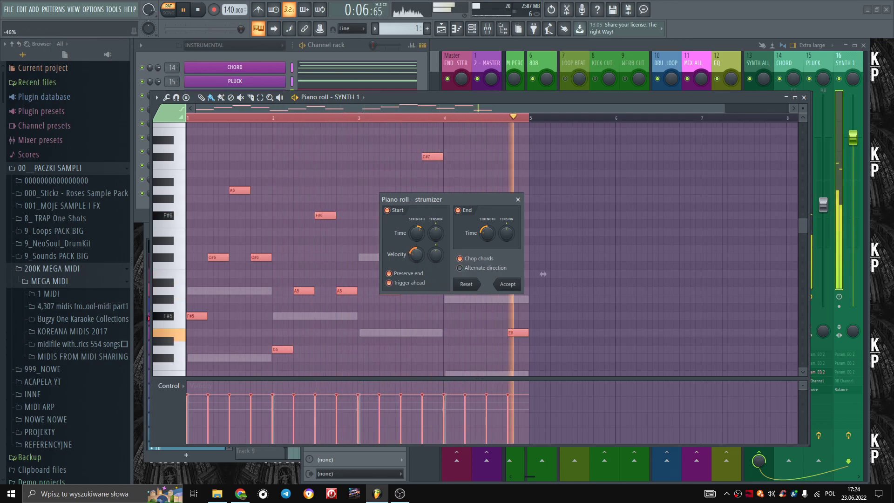
pyautogui.moveTo(437, 256); pyautogui.dragTo(434, 227)
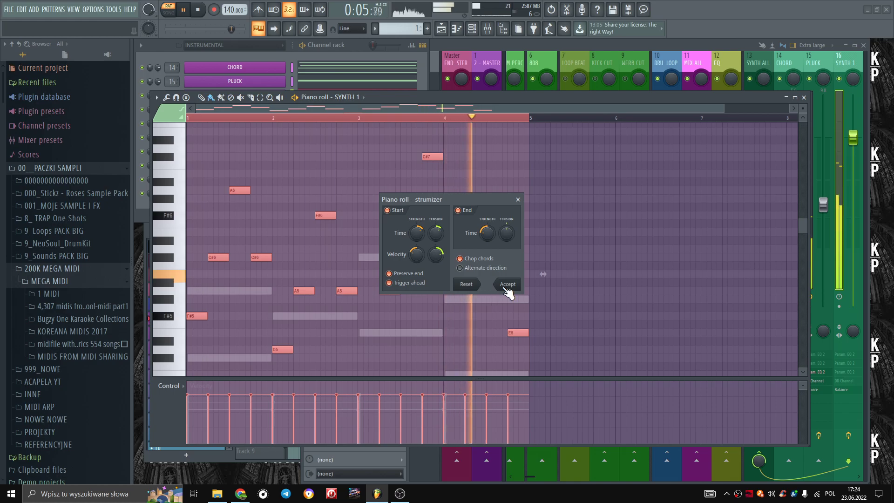
pyautogui.click(475, 284)
pyautogui.click(508, 284)
# Deselect the SYNTH 1 notes, stop playback, and bring the channel rack to the front.
pyautogui.scroll(-1, 509, 292)
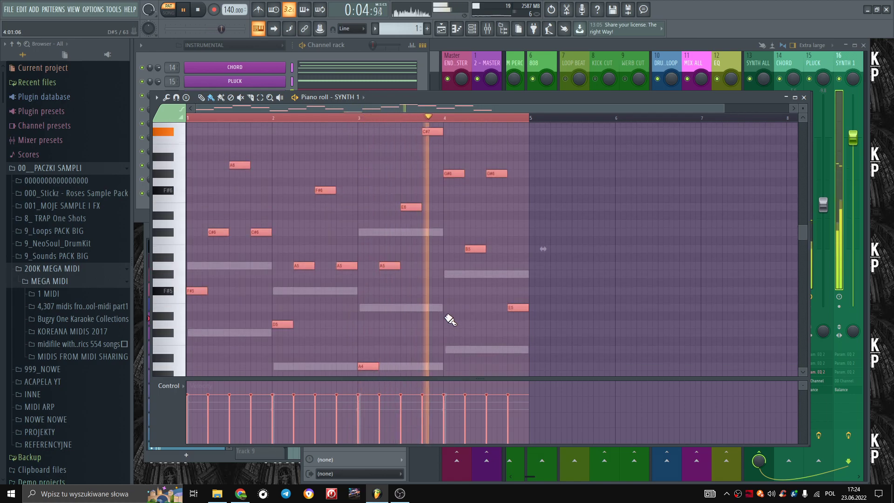
pyautogui.click(447, 309)
pyautogui.rightClick(447, 309)
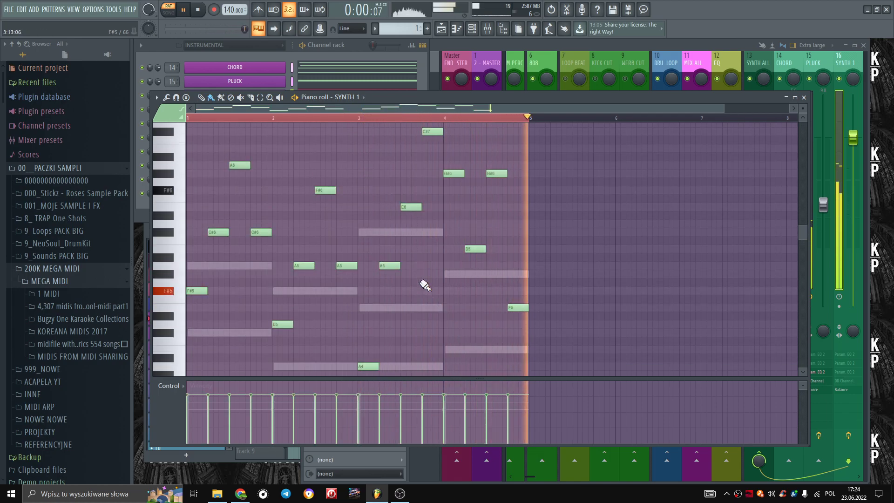
pyautogui.click(261, 58)
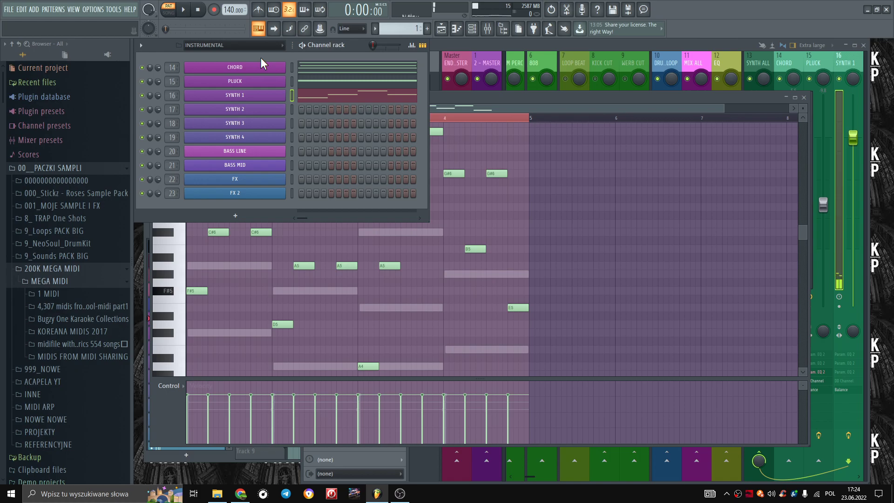
# Add G#6 and F#6 notes over the second half of bar 1 in the SYNTH 1 melody while auditioning it.
pyautogui.press('space')
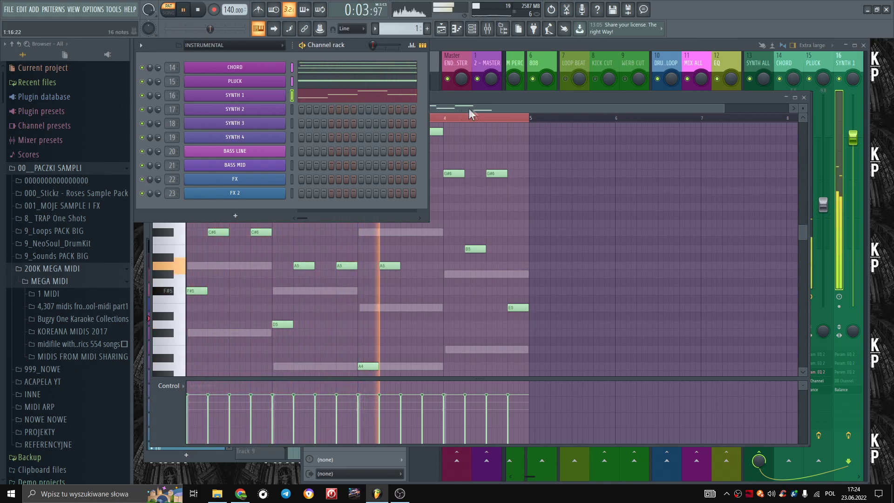
pyautogui.click(484, 98)
pyautogui.press('space')
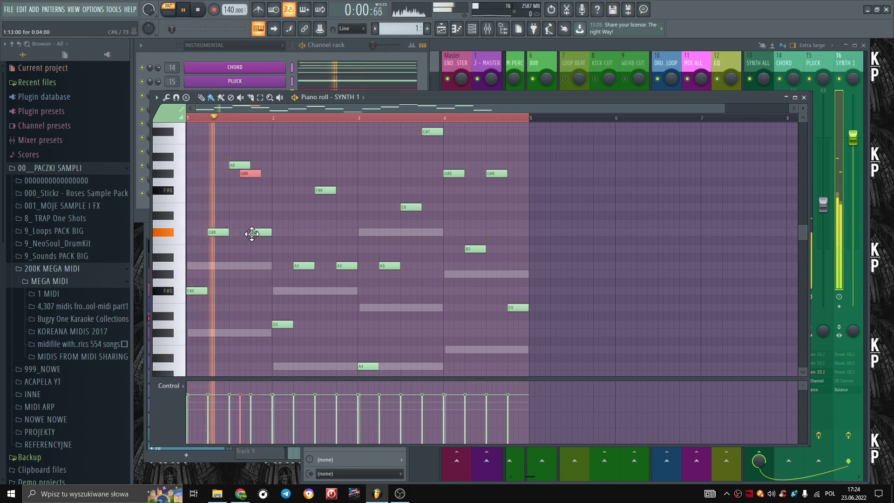
pyautogui.press('space')
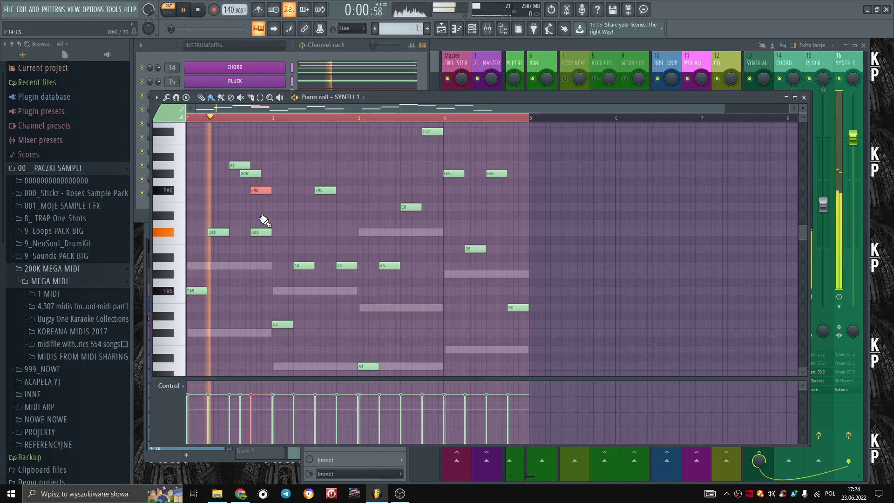
pyautogui.press('space')
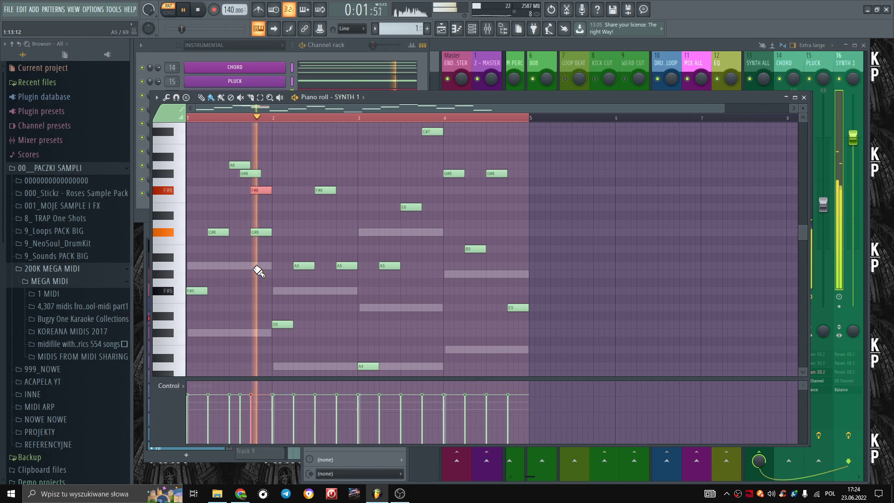
# Scrub across bar 1 of the SYNTH 1 melody to hear its notes against the ghost chords.
pyautogui.keyDown('alt'); pyautogui.rightClick(195, 266); pyautogui.keyUp('alt')
pyautogui.keyDown('alt'); pyautogui.rightClick(219, 252); pyautogui.keyUp('alt')
pyautogui.keyDown('alt'); pyautogui.rightClick(235, 248); pyautogui.keyUp('alt')
pyautogui.moveTo(234, 248); pyautogui.dragTo(250, 250)
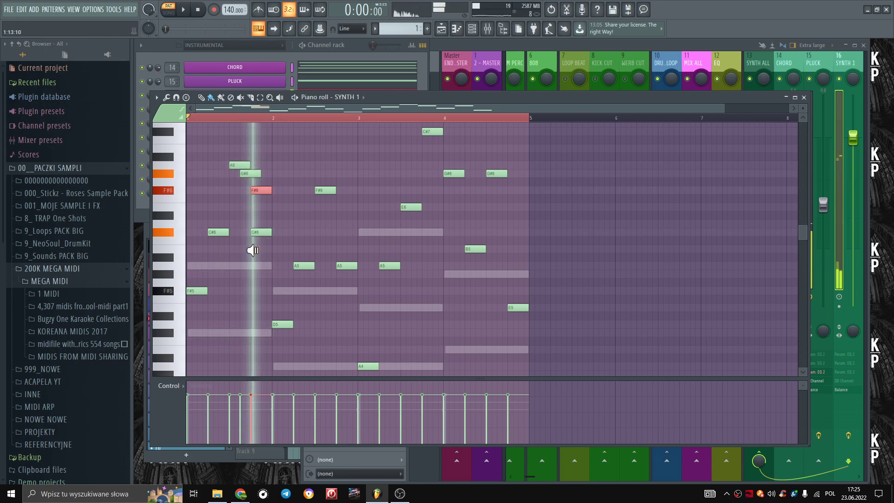
pyautogui.moveTo(254, 250); pyautogui.dragTo(255, 251)
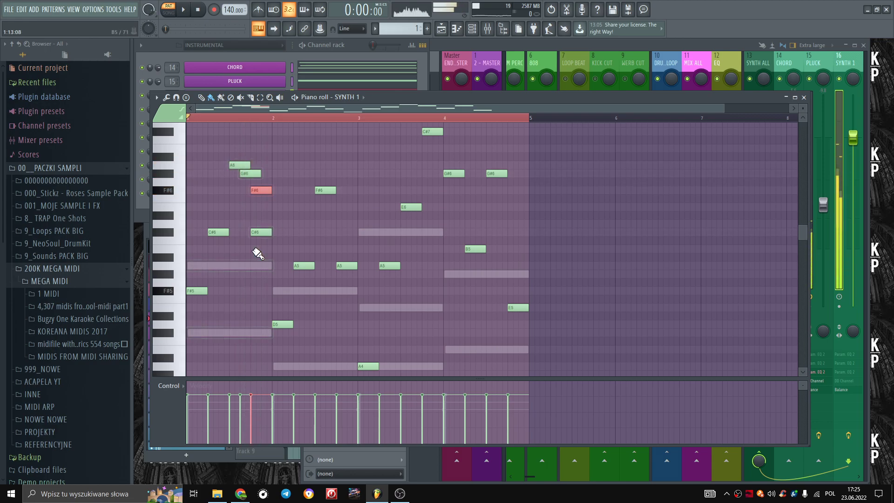
pyautogui.keyDown('alt'); pyautogui.rightClick(245, 246); pyautogui.keyUp('alt')
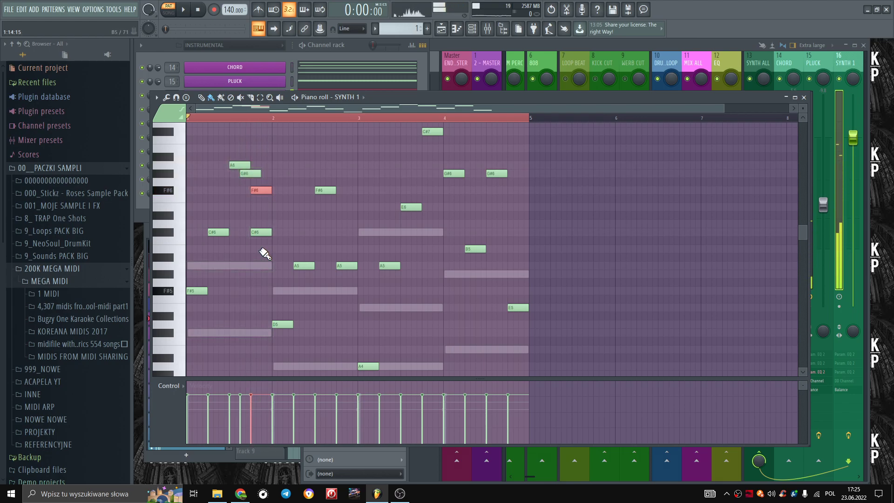
pyautogui.keyDown('alt'); pyautogui.rightClick(238, 240); pyautogui.keyUp('alt')
pyautogui.click(227, 247)
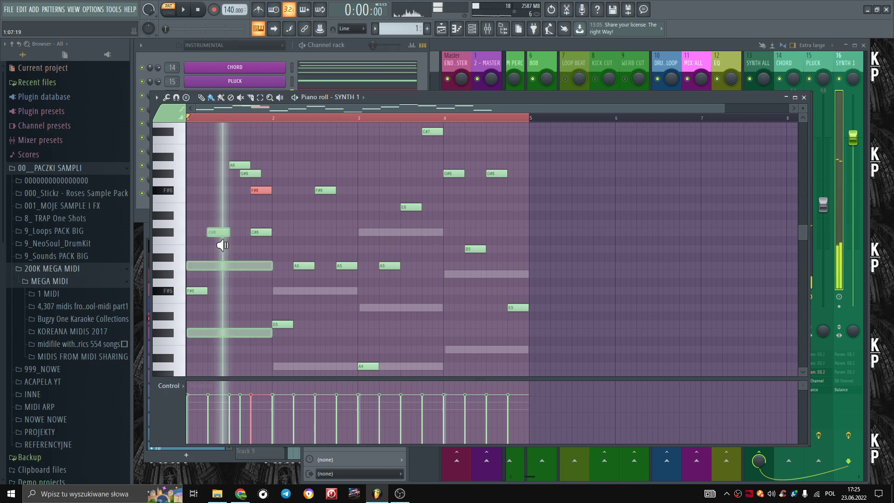
# Scrub through bars 2 to 4 of the SYNTH 1 melody, previewing the notes moment by moment.
pyautogui.click(288, 280)
pyautogui.click(331, 281)
pyautogui.click(344, 280)
pyautogui.click(307, 263)
pyautogui.click(366, 257)
pyautogui.click(385, 253)
pyautogui.click(405, 250)
pyautogui.rightClick(397, 250)
pyautogui.rightClick(426, 250)
pyautogui.rightClick(412, 252)
pyautogui.rightClick(431, 252)
pyautogui.rightClick(412, 254)
pyautogui.click(470, 254)
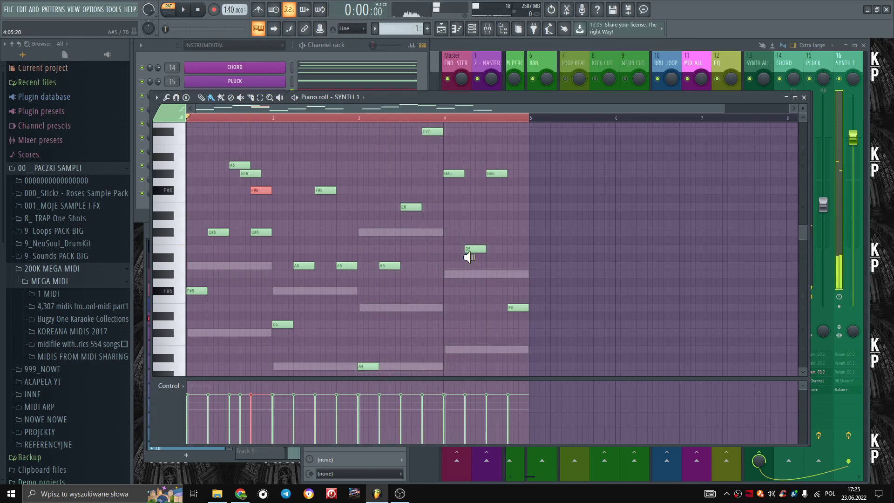
pyautogui.rightClick(469, 257)
pyautogui.rightClick(476, 259)
pyautogui.rightClick(460, 259)
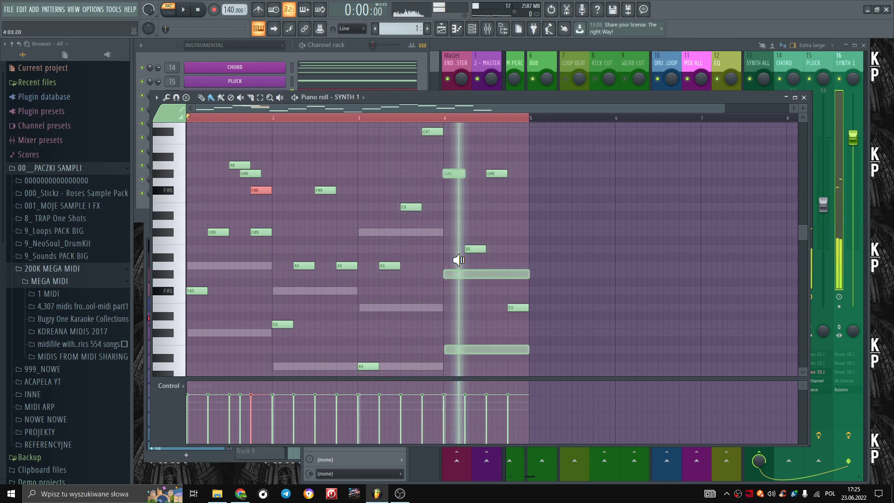
pyautogui.rightClick(471, 259)
pyautogui.rightClick(496, 261)
pyautogui.rightClick(496, 261)
pyautogui.rightClick(518, 262)
# Scrub all four bars of SYNTH 1 once more from the start, listening for places to fill in the melody.
pyautogui.rightClick(197, 247)
pyautogui.rightClick(235, 254)
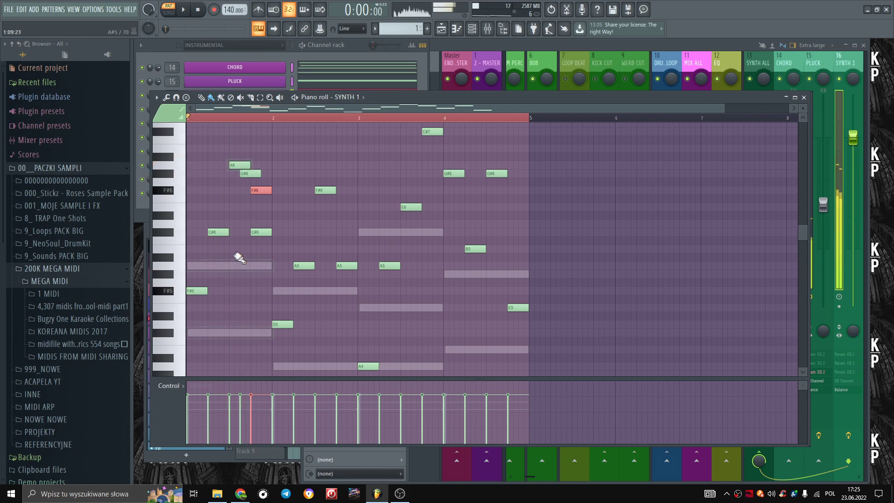
pyautogui.rightClick(218, 245)
pyautogui.keyDown('alt'); pyautogui.rightClick(280, 261); pyautogui.keyUp('alt')
pyautogui.keyDown('alt'); pyautogui.rightClick(279, 263); pyautogui.keyUp('alt')
pyautogui.keyDown('alt'); pyautogui.rightClick(307, 255); pyautogui.keyUp('alt')
pyautogui.keyDown('alt'); pyautogui.rightClick(325, 250); pyautogui.keyUp('alt')
pyautogui.moveTo(325, 251)
pyautogui.mouseDown()
pyautogui.moveTo(350, 255)
pyautogui.moveTo(320, 250)
pyautogui.mouseUp()
pyautogui.moveTo(391, 252); pyautogui.dragTo(413, 250)
pyautogui.keyDown('alt'); pyautogui.rightClick(447, 250); pyautogui.keyUp('alt')
pyautogui.keyDown('alt'); pyautogui.rightClick(466, 255); pyautogui.keyUp('alt')
pyautogui.keyDown('alt'); pyautogui.rightClick(467, 256); pyautogui.keyUp('alt')
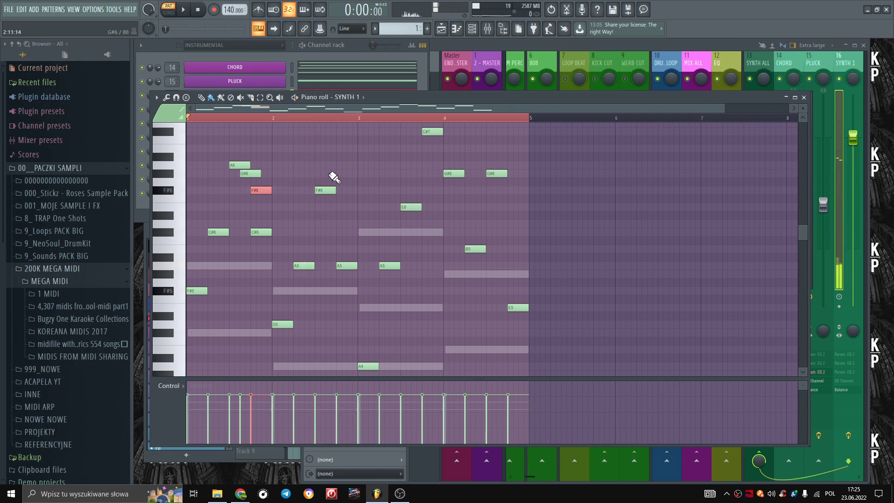
# Add D6 and E6 notes at the end of bar 2 and an A6 near the end of bar 3, auditioning the melody.
pyautogui.press('space')
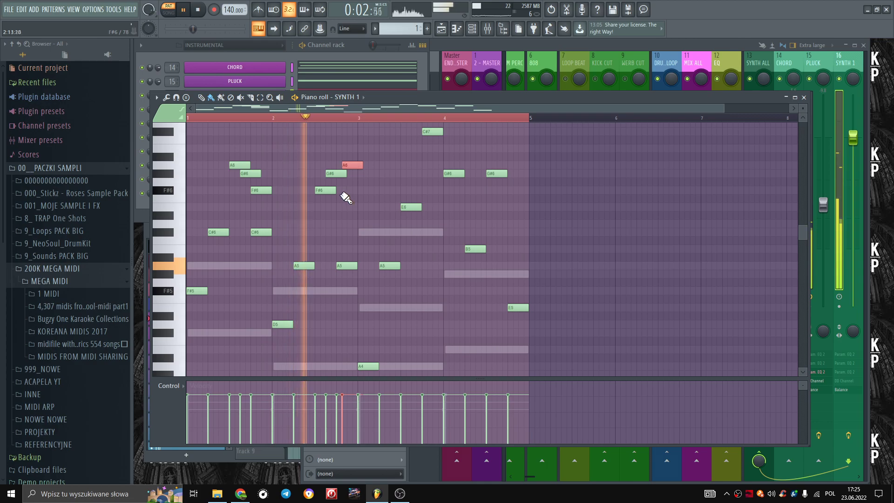
pyautogui.press('space')
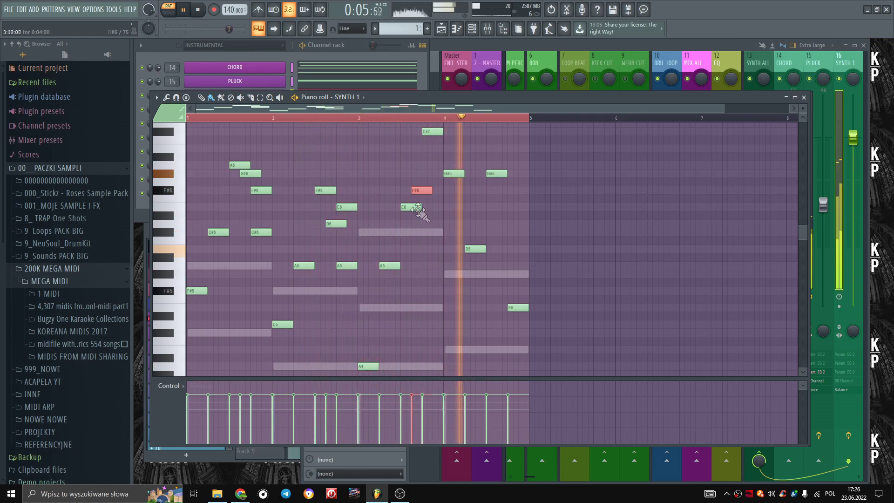
pyautogui.moveTo(415, 177); pyautogui.dragTo(415, 173)
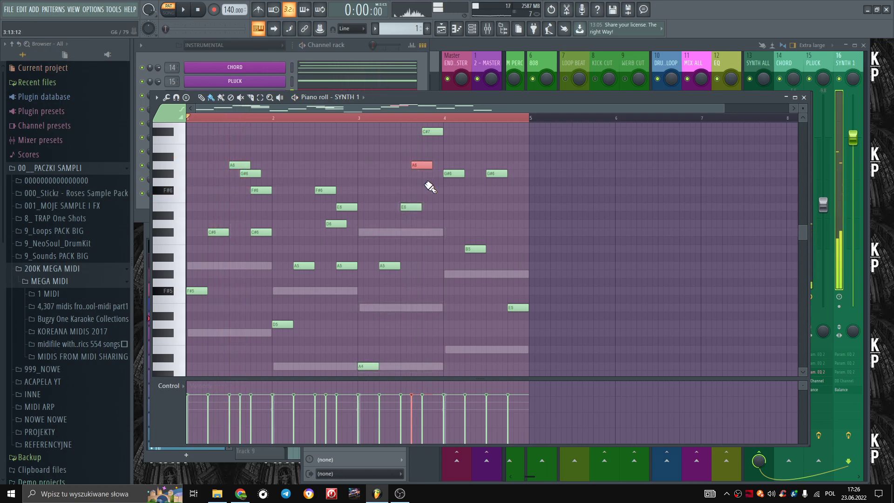
pyautogui.press('space')
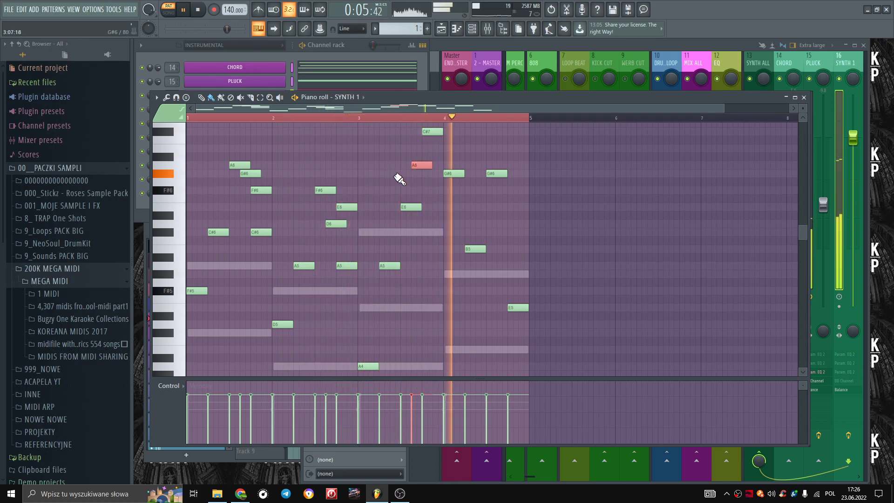
pyautogui.click(521, 292)
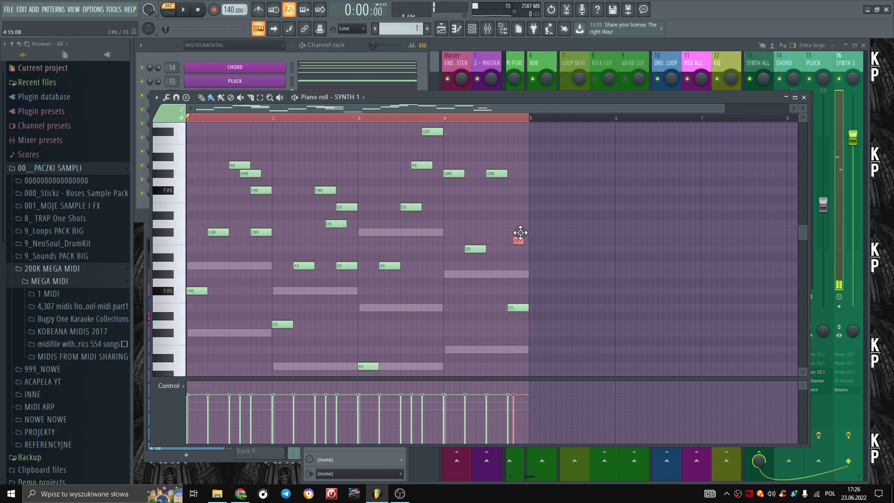
pyautogui.press('space')
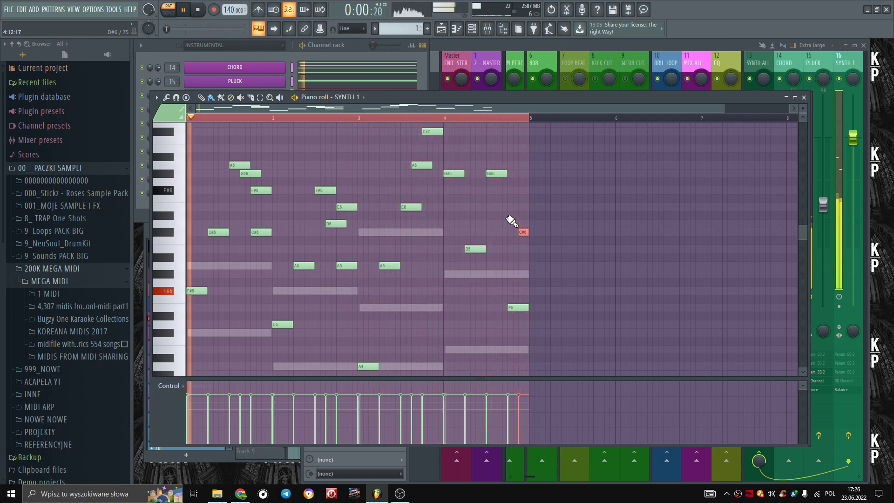
pyautogui.rightClick(523, 232)
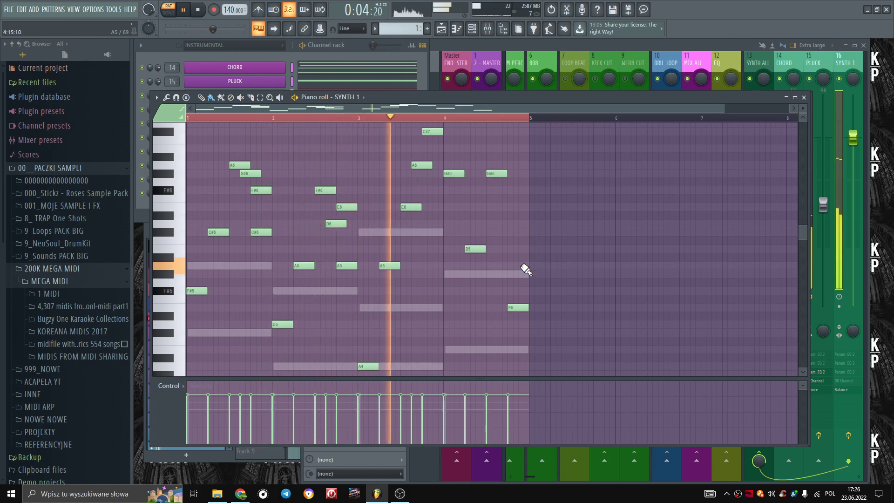
# Stack short G#5, B5 and D6 notes at the very end of bar 4 while the melody plays.
pyautogui.click(523, 274)
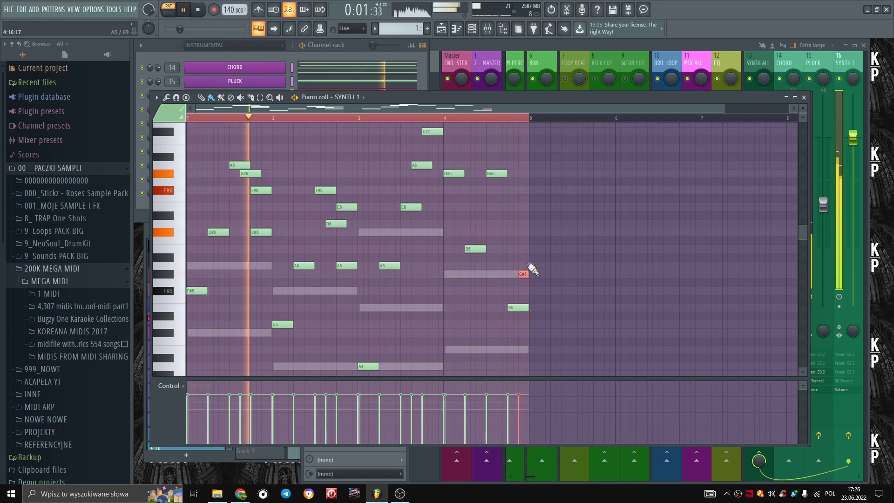
pyautogui.click(523, 249)
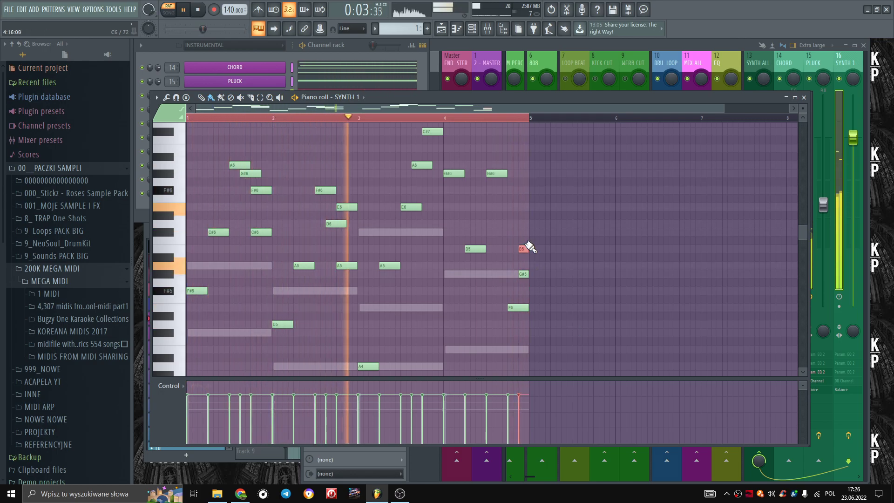
pyautogui.keyDown('alt'); pyautogui.rightClick(522, 240); pyautogui.keyUp('alt')
pyautogui.press('space')
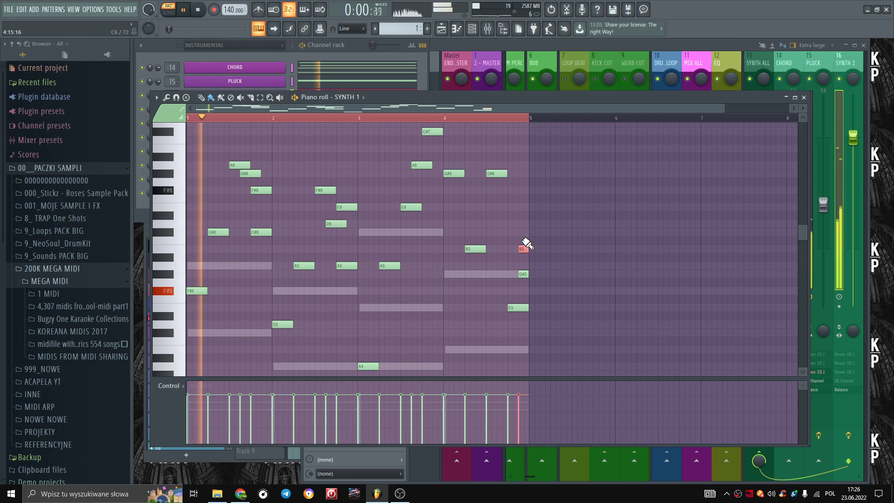
pyautogui.click(522, 224)
pyautogui.press('b')
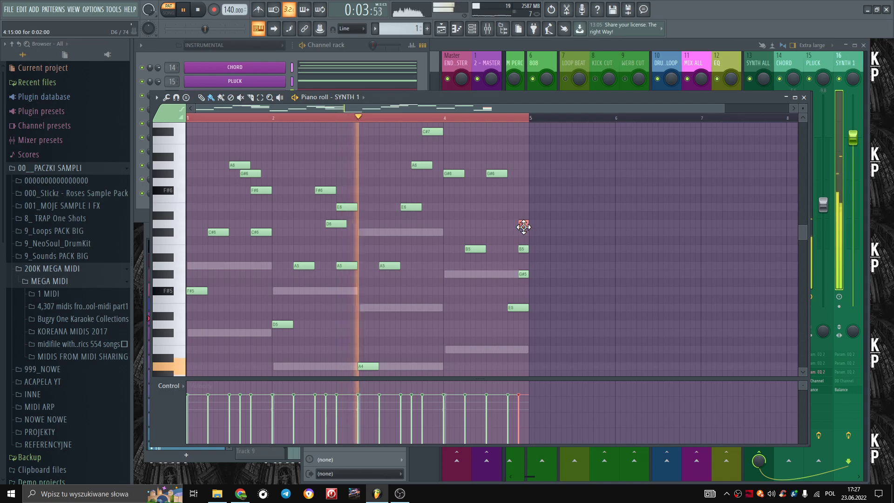
# Rework the stacked notes ending bar 4 into a single short G#5 preceded by a shortened E5.
pyautogui.keyDown('ctrl'); pyautogui.scroll(3, 520, 263); pyautogui.keyUp('ctrl')
pyautogui.moveTo(449, 225); pyautogui.dragTo(448, 250)
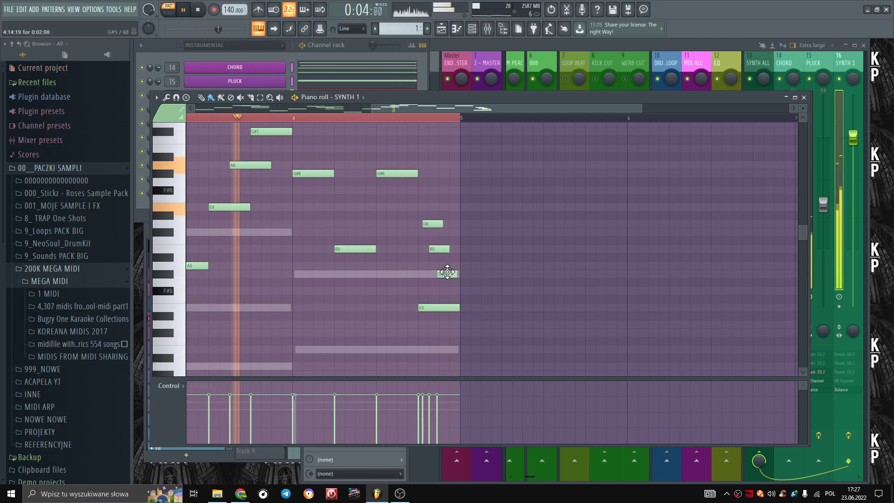
pyautogui.moveTo(459, 308); pyautogui.dragTo(435, 308)
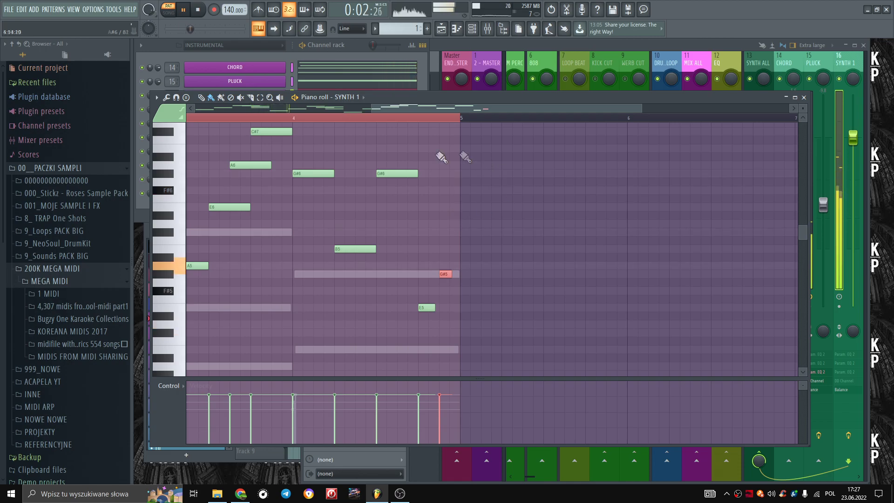
# Shorten the C#7 at the end of bar 3 and follow it with short C#7 and B6 notes leading into bar 4.
pyautogui.scroll(2, 420, 262)
pyautogui.scroll(-1, 419, 263)
pyautogui.scroll(-2, 416, 262)
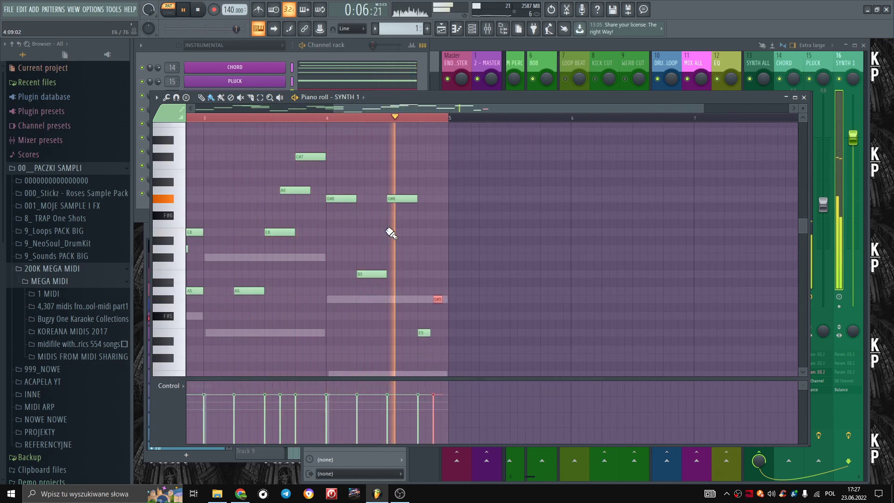
pyautogui.press('space')
pyautogui.scroll(4, 326, 200)
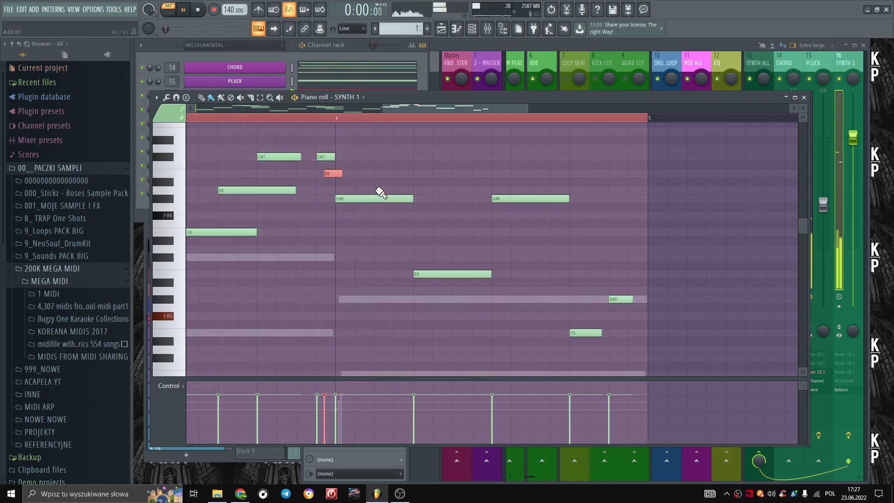
# Set the tempo to 137 BPM and lower the velocities of the short C#7 and B6 notes before bar 4.
pyautogui.moveTo(405, 105); pyautogui.dragTo(336, 108)
pyautogui.scroll(-2, 318, 208)
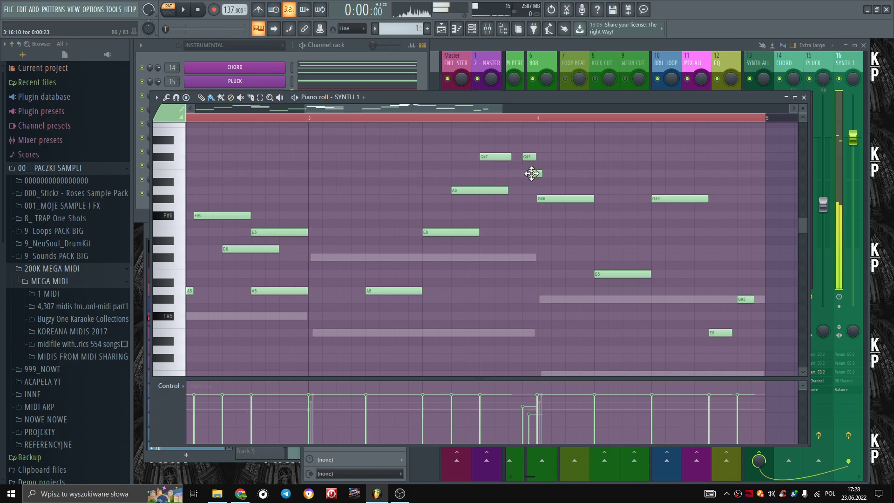
pyautogui.click(533, 170)
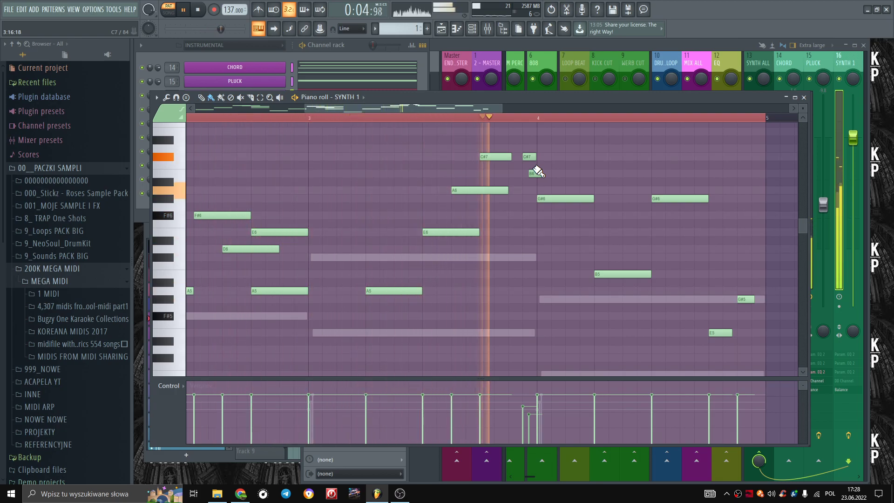
pyautogui.scroll(-4, 342, 292)
pyautogui.press('space')
pyautogui.moveTo(276, 109); pyautogui.dragTo(190, 112)
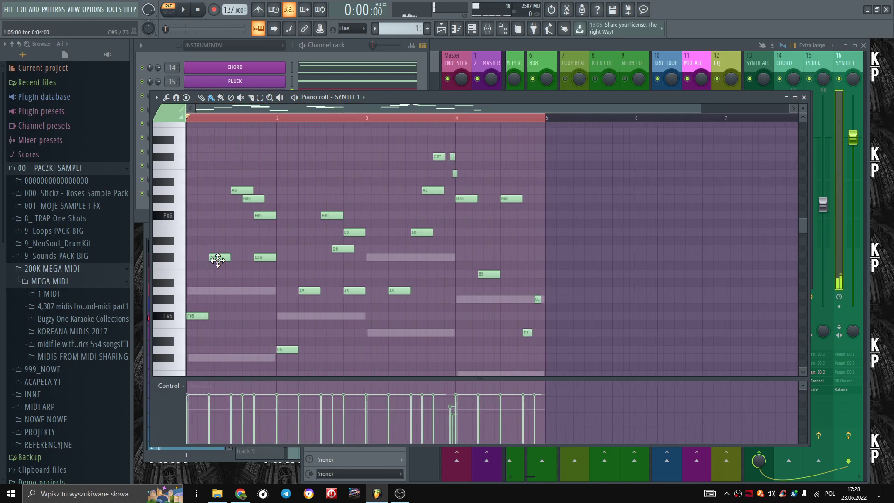
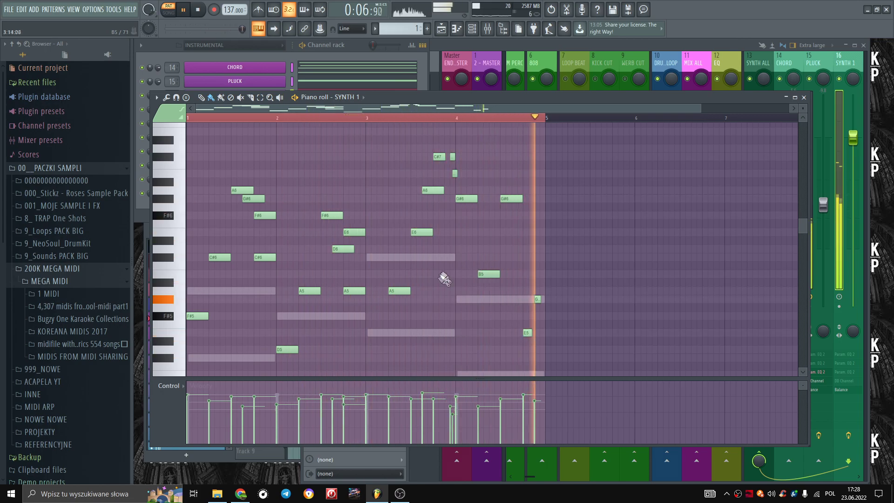
# Place a B4 at the start of bar 4 and lengthen it to match the G#6 above it.
pyautogui.scroll(-3, 447, 279)
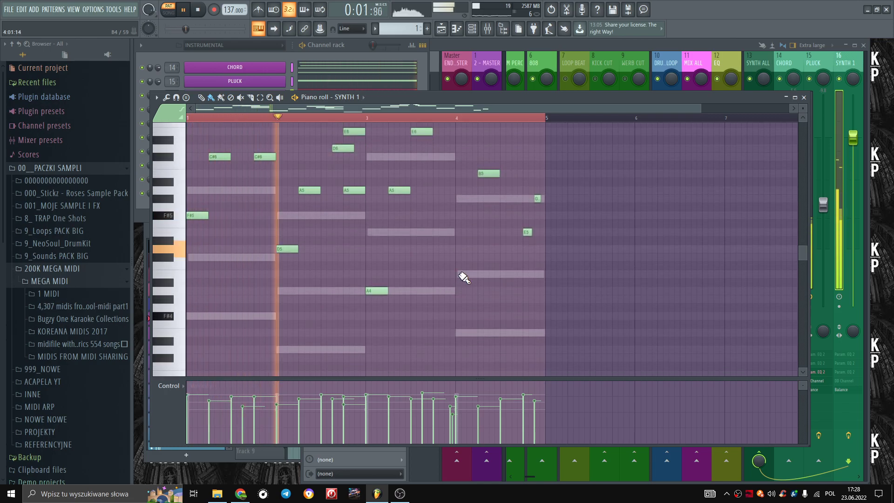
pyautogui.scroll(3, 470, 303)
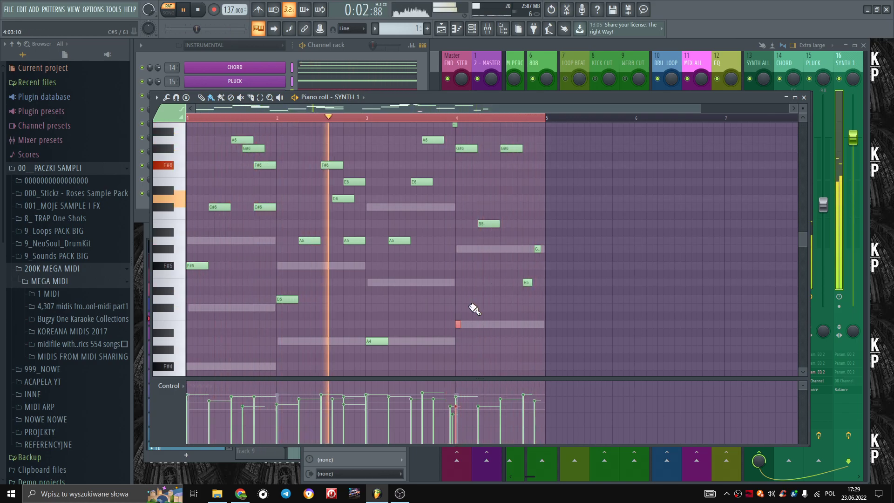
pyautogui.click(463, 325)
pyautogui.moveTo(470, 323); pyautogui.dragTo(465, 323)
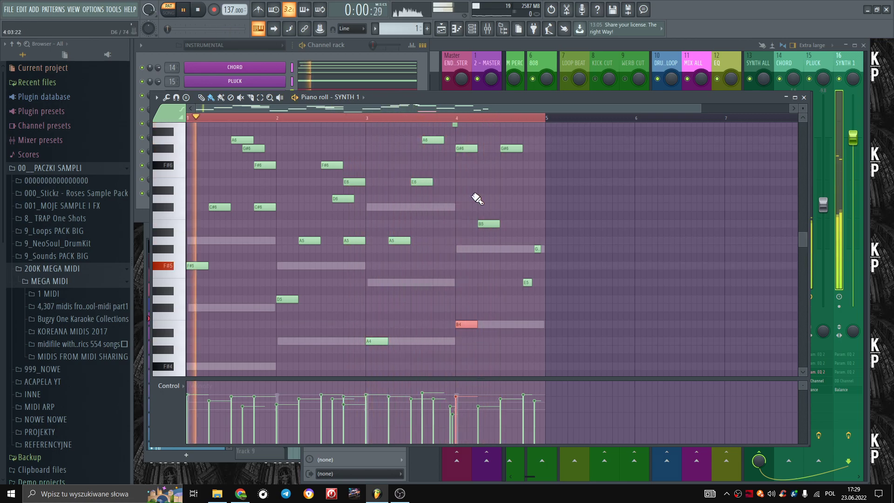
# Try the start of bar 4 without the G#6 above the B4.
pyautogui.rightClick(467, 149)
pyautogui.scroll(4, 436, 304)
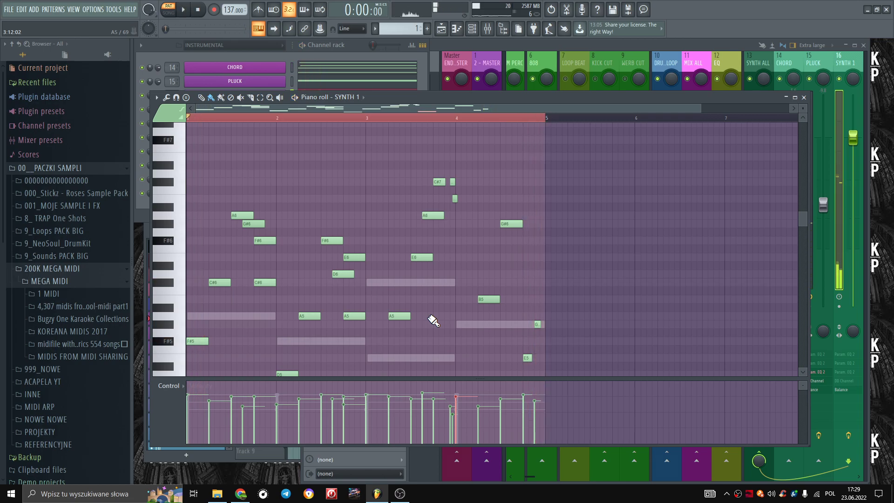
pyautogui.scroll(-4, 492, 279)
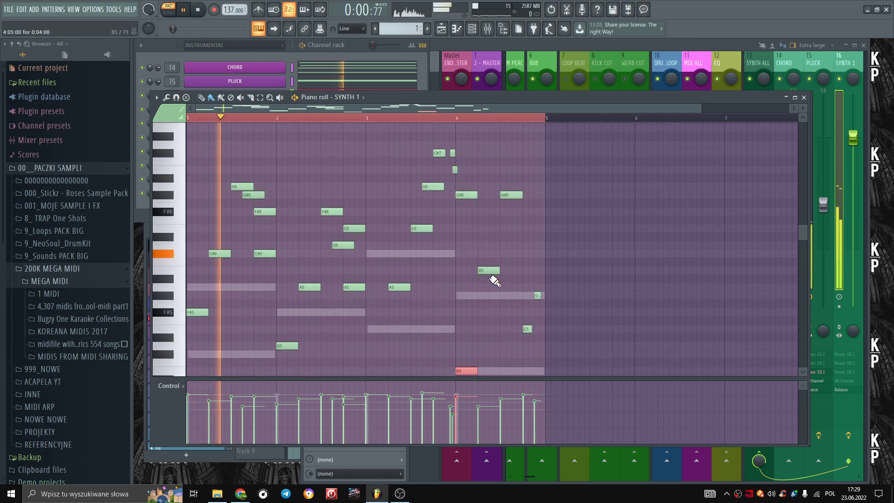
pyautogui.press('space')
pyautogui.keyDown('alt'); pyautogui.rightClick(467, 271); pyautogui.keyUp('alt')
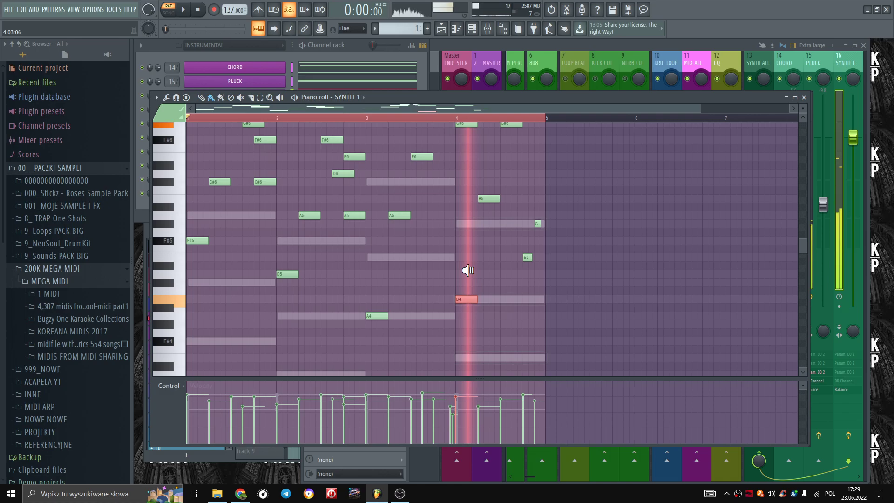
# Add a G#5 beneath the B5 in bar 4 and an F#5 an octave below the F#6 in bar 2.
pyautogui.press('space')
pyautogui.click(482, 224)
pyautogui.press('y')
pyautogui.moveTo(465, 228); pyautogui.dragTo(531, 227)
pyautogui.press('p')
pyautogui.press('y')
pyautogui.moveTo(294, 212)
pyautogui.mouseDown()
pyautogui.moveTo(285, 207)
pyautogui.moveTo(325, 211)
pyautogui.moveTo(286, 216)
pyautogui.moveTo(362, 224)
pyautogui.mouseUp()
pyautogui.press('b')
pyautogui.press('y')
pyautogui.press('b')
pyautogui.press('space')
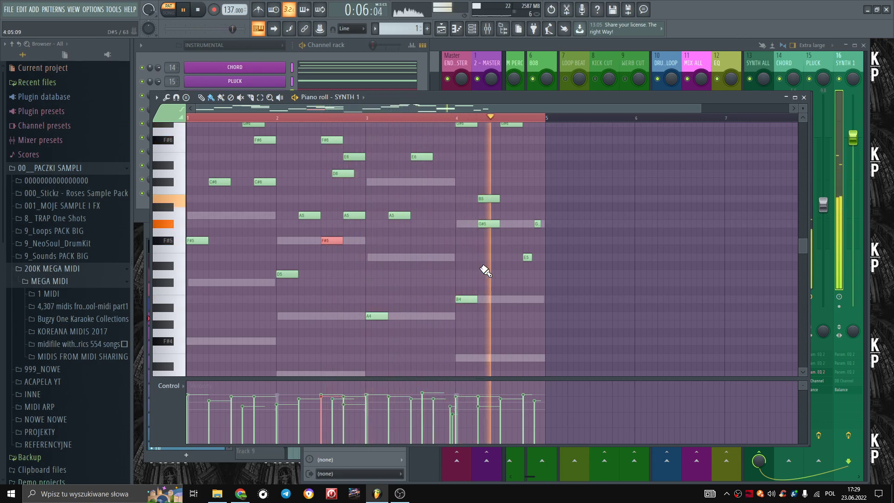
# Try a C#7 above the B5 on beat 2 of bar 4.
pyautogui.scroll(2, 485, 267)
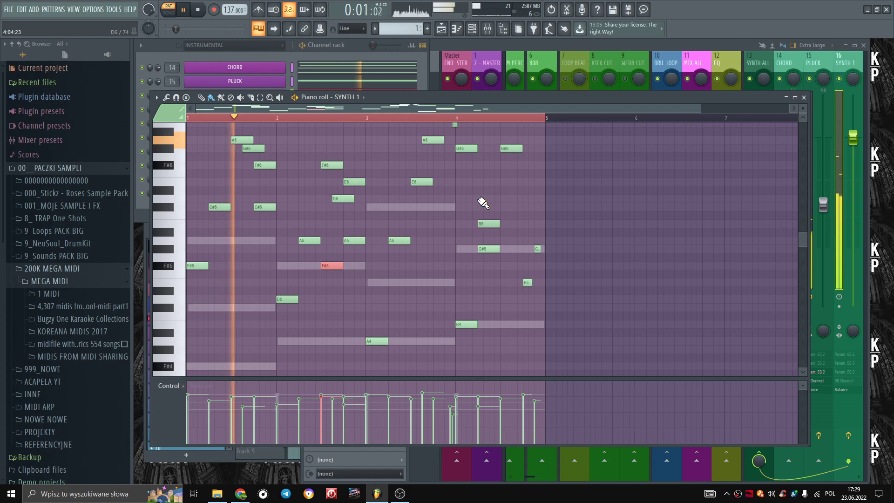
pyautogui.scroll(4, 480, 201)
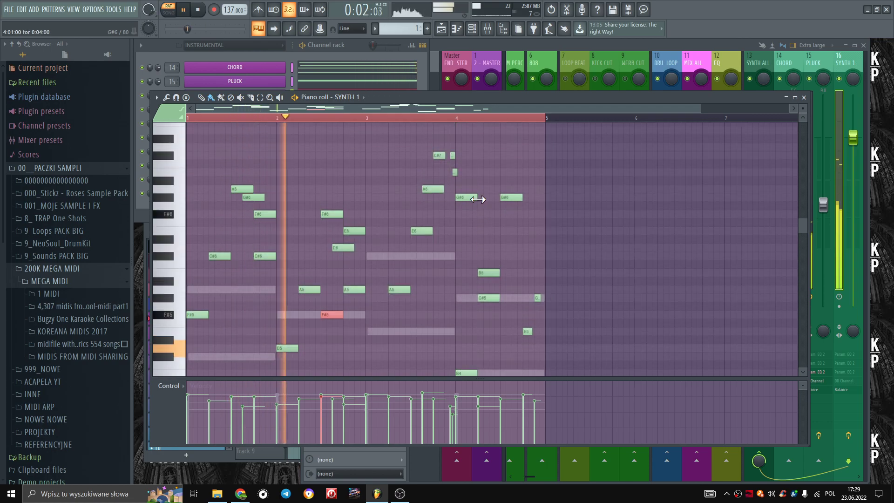
pyautogui.click(482, 157)
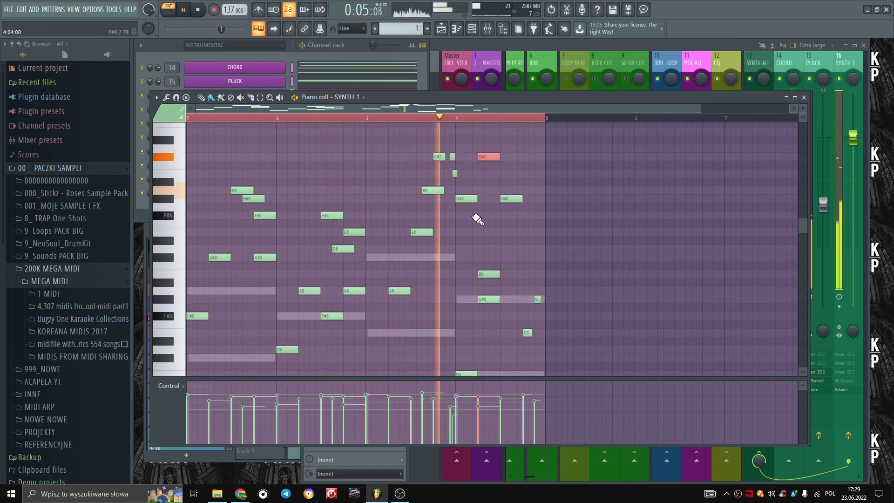
pyautogui.rightClick(489, 157)
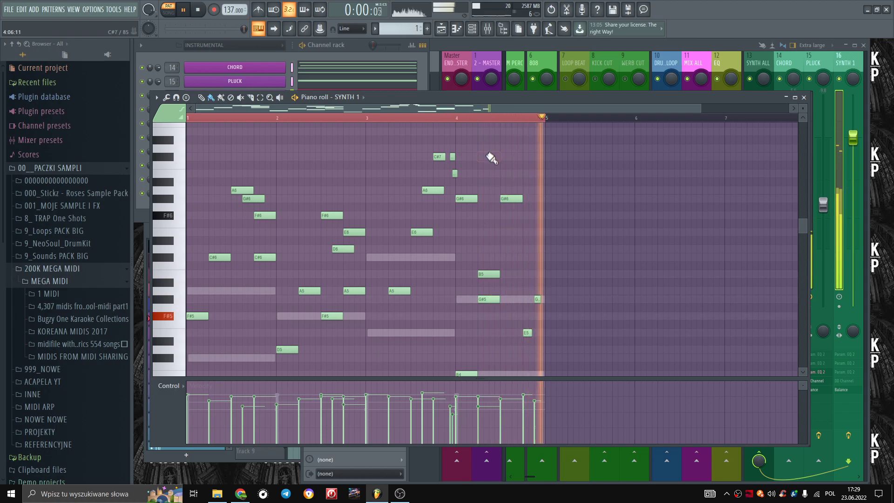
# Replace the B5 on beat 2 of bar 4 with a D6 and play the melody.
pyautogui.click(484, 248)
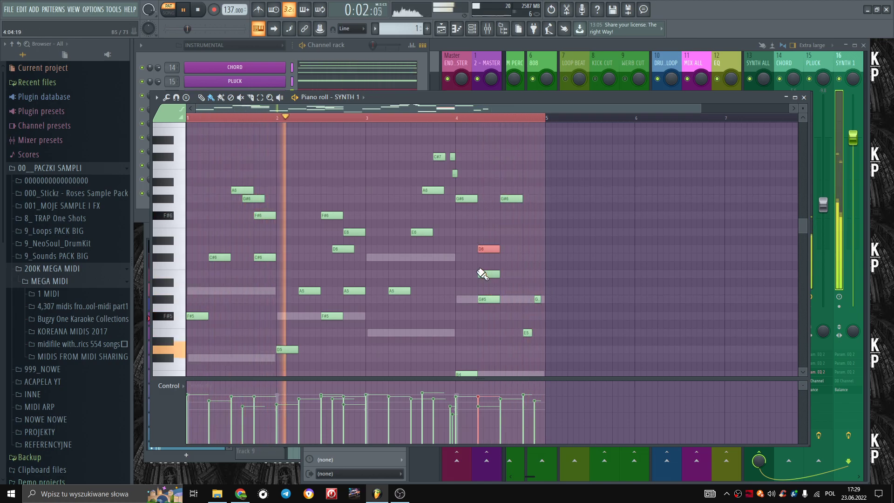
pyautogui.moveTo(484, 241); pyautogui.dragTo(485, 260)
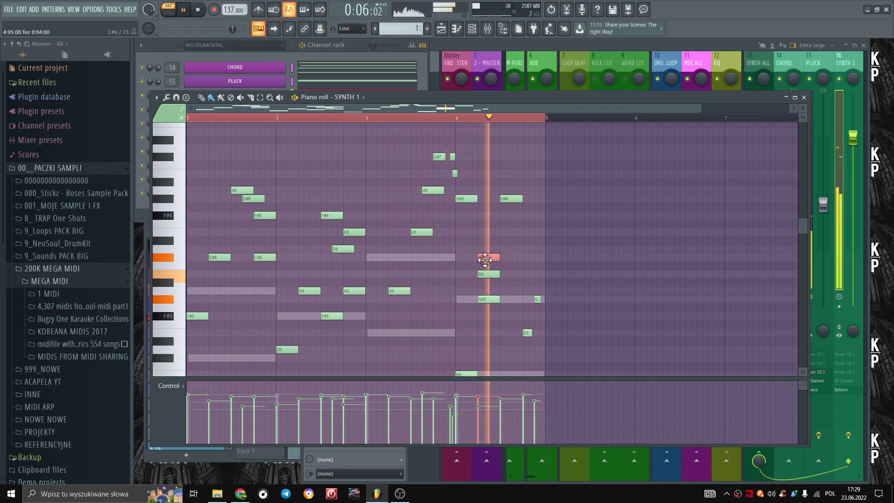
pyautogui.rightClick(487, 259)
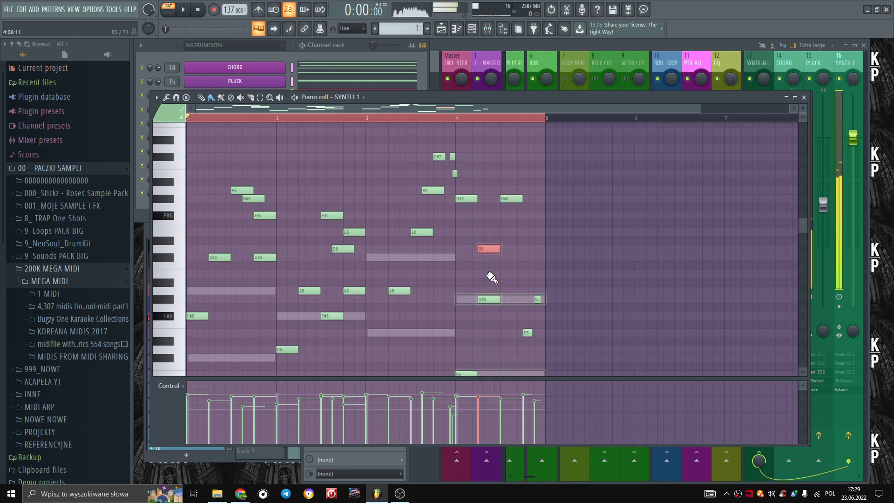
pyautogui.press('space')
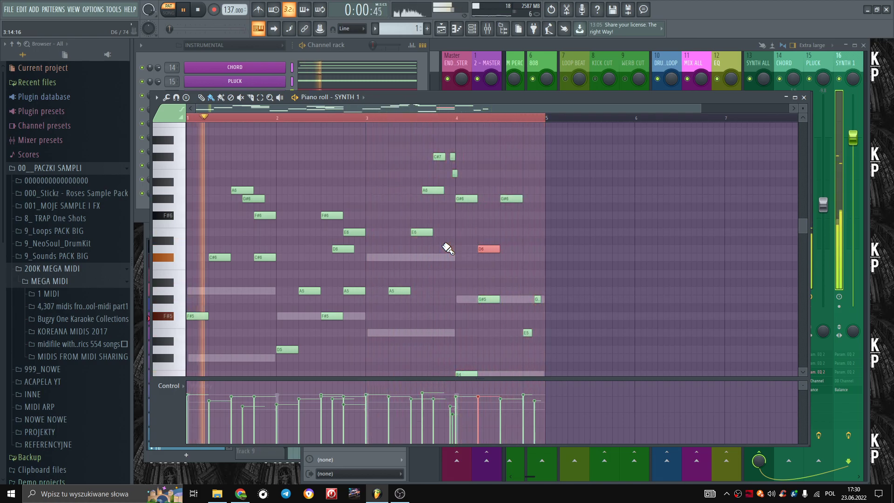
# Try C#6, E6 and F#6 in place of the D6 in bar 4, leaving only the G#5 on that beat.
pyautogui.click(480, 258)
pyautogui.rightClick(484, 249)
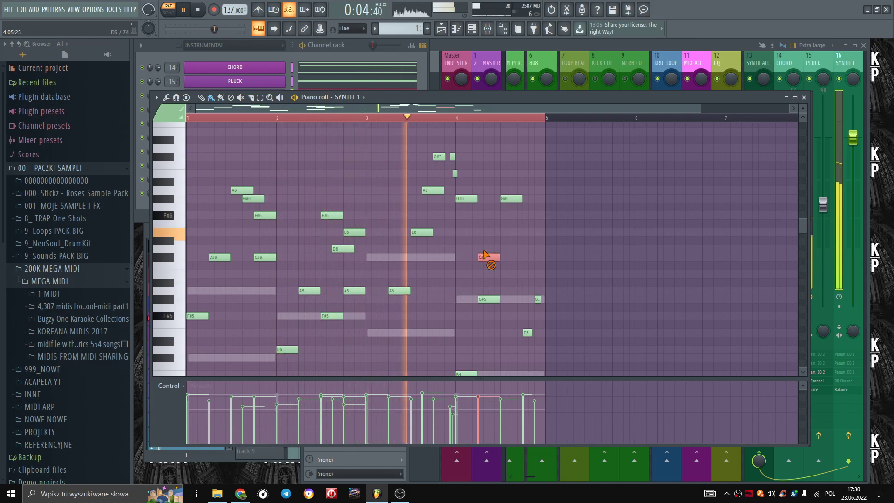
pyautogui.rightClick(488, 259)
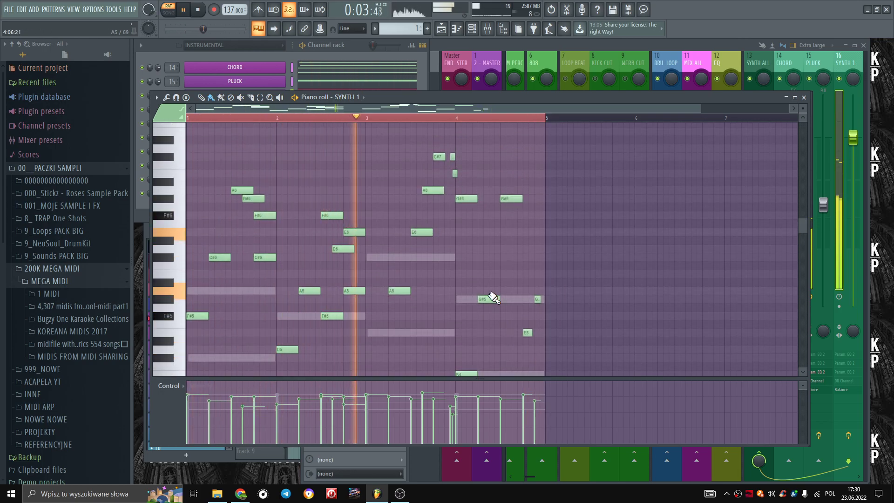
pyautogui.click(483, 232)
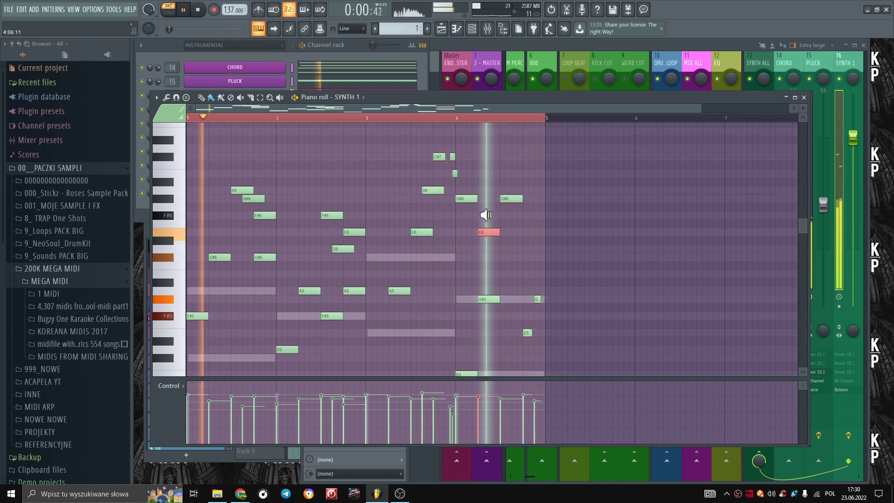
pyautogui.rightClick(486, 233)
pyautogui.click(485, 214)
pyautogui.rightClick(487, 215)
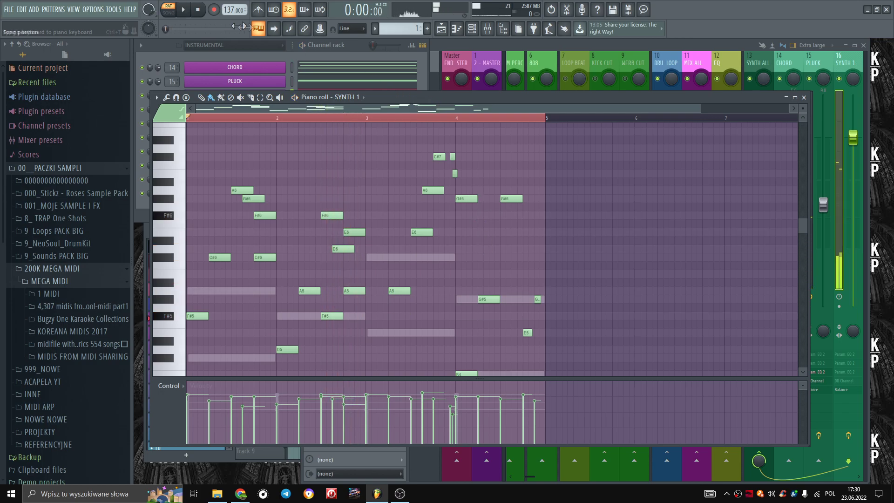
# Open the playlist, select the DRUM pattern and filter the channel rack to the DRUM LOOP group.
pyautogui.click(434, 31)
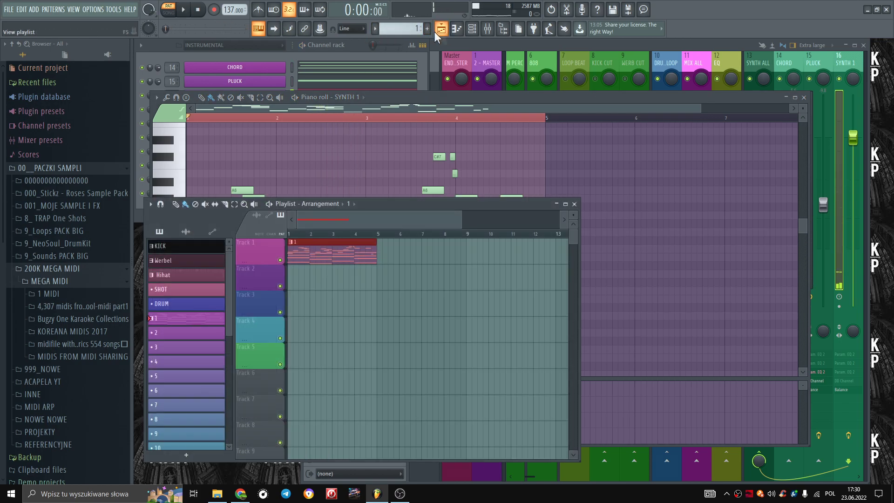
pyautogui.press('space')
pyautogui.click(187, 303)
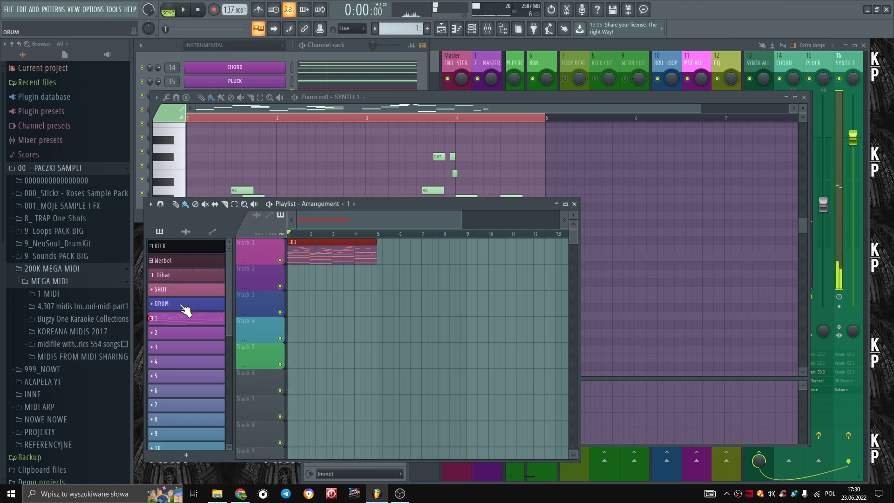
pyautogui.click(256, 45)
pyautogui.click(241, 63)
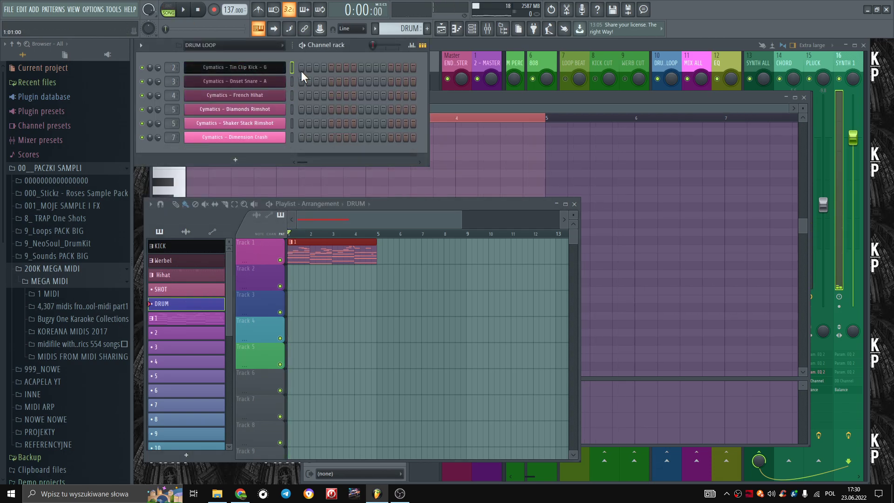
# Sequence kick on step 1, shaker on 3, crash on 7, snare on 9 and hihat on 15, filling Track 3's first four bars with DRUM clips.
pyautogui.click(361, 82)
pyautogui.click(405, 95)
pyautogui.click(317, 123)
pyautogui.click(346, 137)
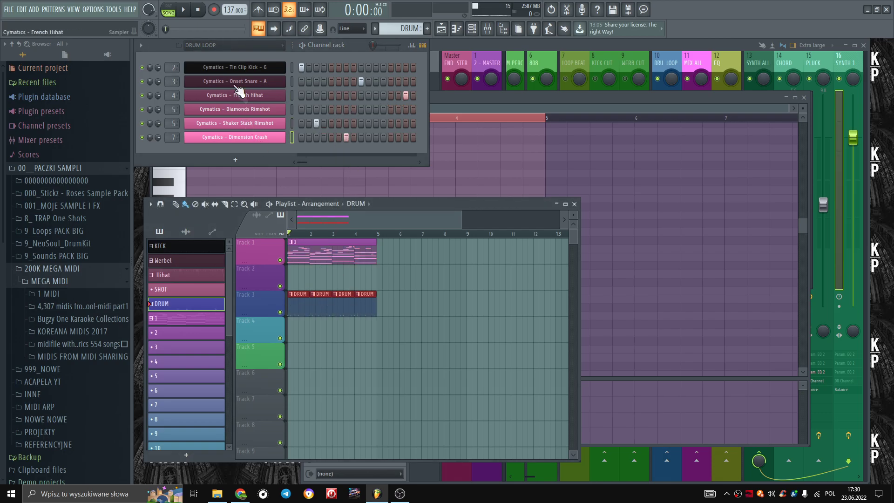
pyautogui.press('space')
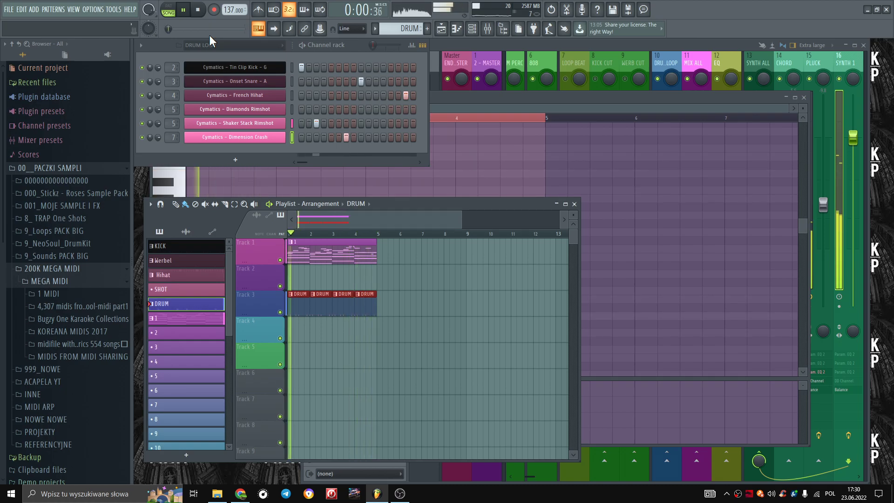
# Lower the SYNTH ALL mixer level to about -1.3 dB and slightly reduce the SNARE, HIT HAT and DRUM PERC levels.
pyautogui.click(487, 28)
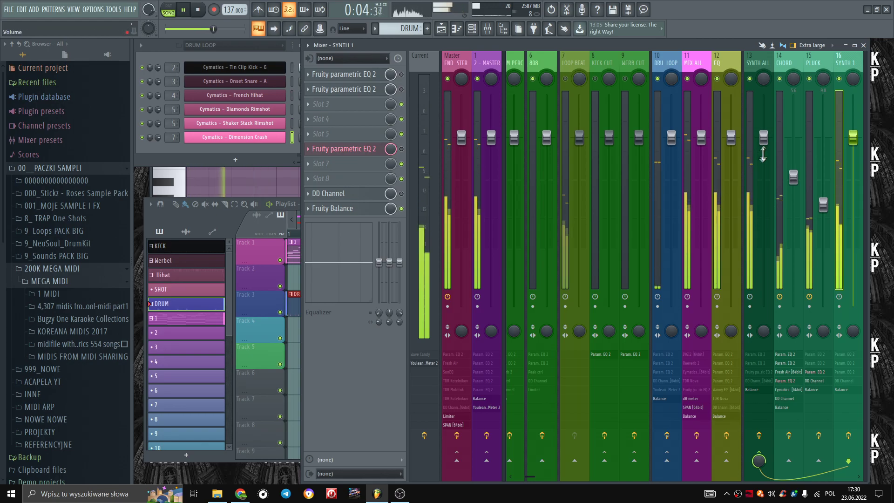
pyautogui.moveTo(763, 137); pyautogui.dragTo(764, 139)
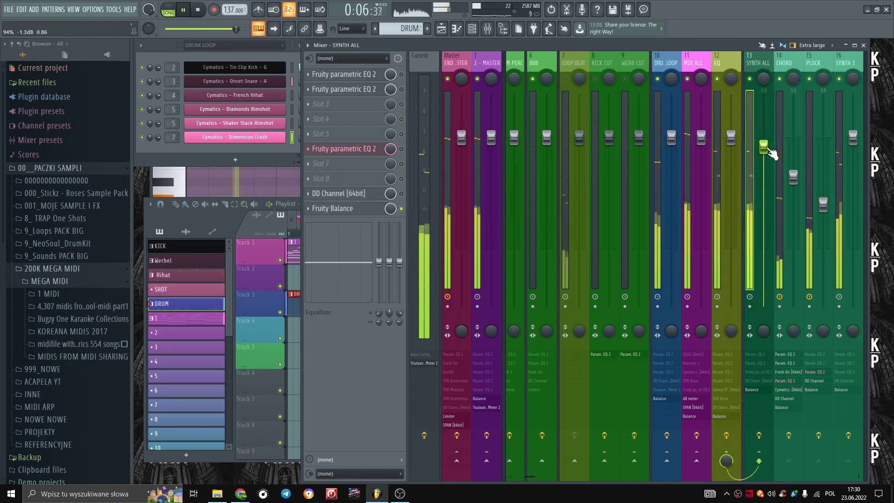
pyautogui.hscroll(-4, 599, 56)
pyautogui.moveTo(561, 140); pyautogui.dragTo(615, 141)
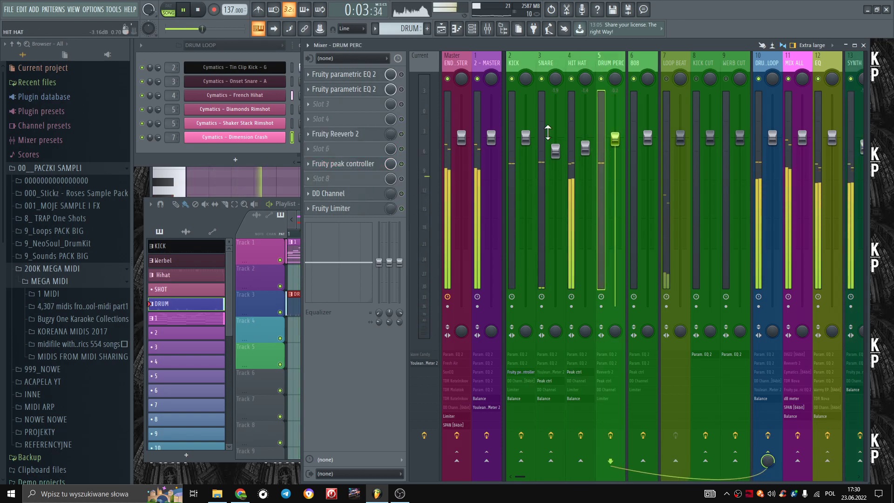
# Fill every second step of the French Hihat channel in the DRUM pattern.
pyautogui.click(251, 59)
pyautogui.rightClick(302, 96)
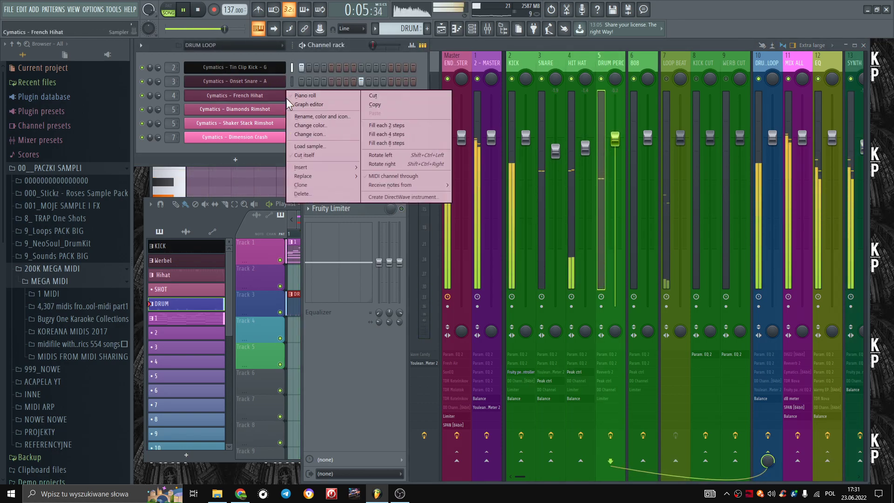
pyautogui.click(401, 119)
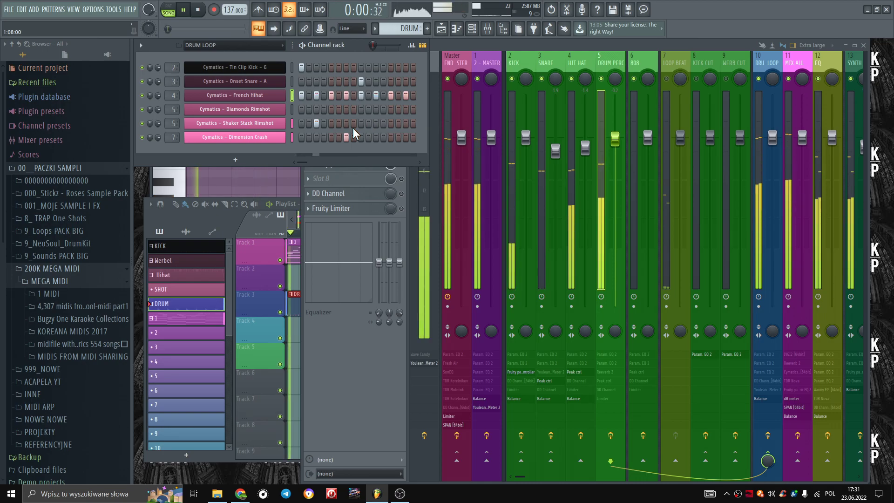
# Lower the velocities of the first, third, fifth and sixth French Hihat notes in the piano roll.
pyautogui.rightClick(284, 95)
pyautogui.click(307, 96)
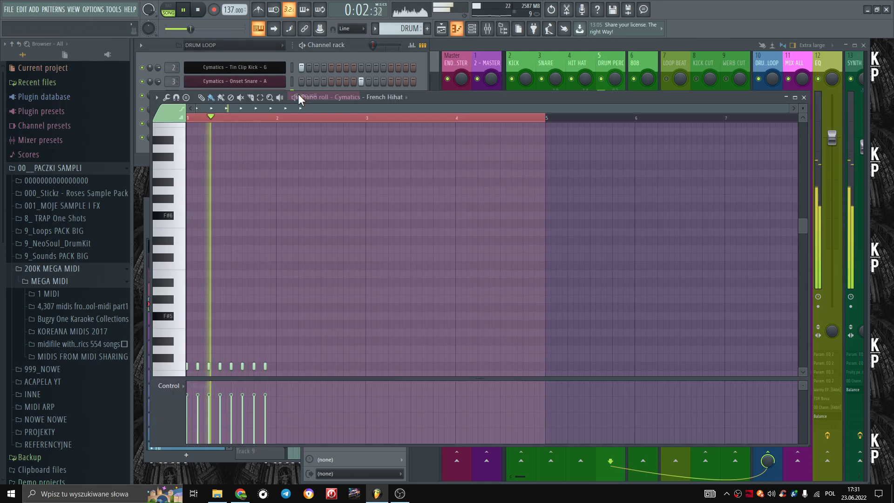
pyautogui.scroll(5, 251, 367)
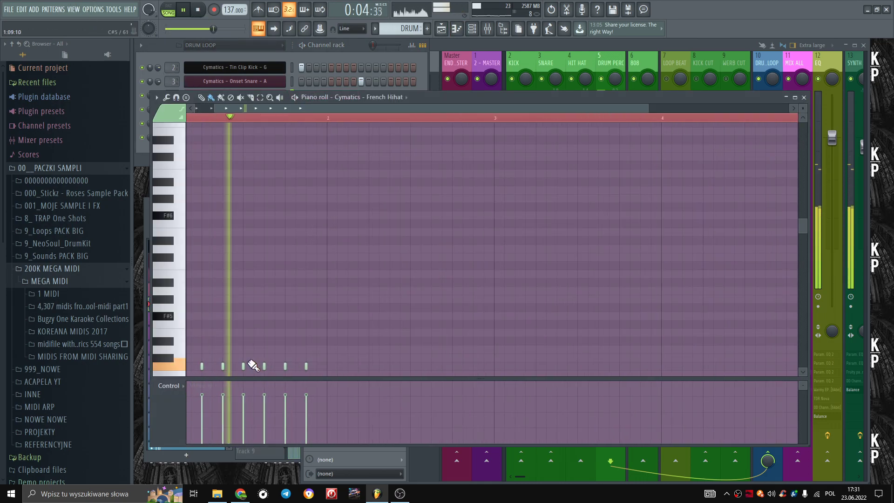
pyautogui.moveTo(328, 107); pyautogui.dragTo(225, 111)
pyautogui.scroll(2, 226, 116)
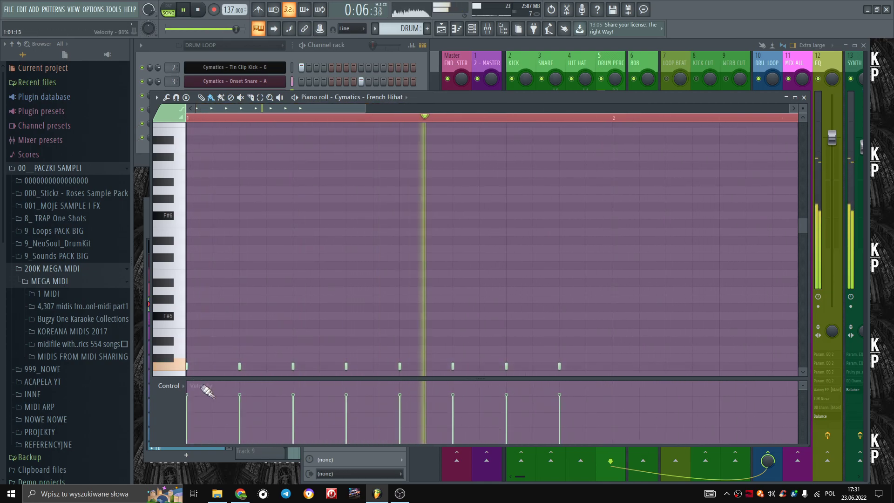
pyautogui.click(293, 405)
pyautogui.click(399, 404)
pyautogui.click(453, 401)
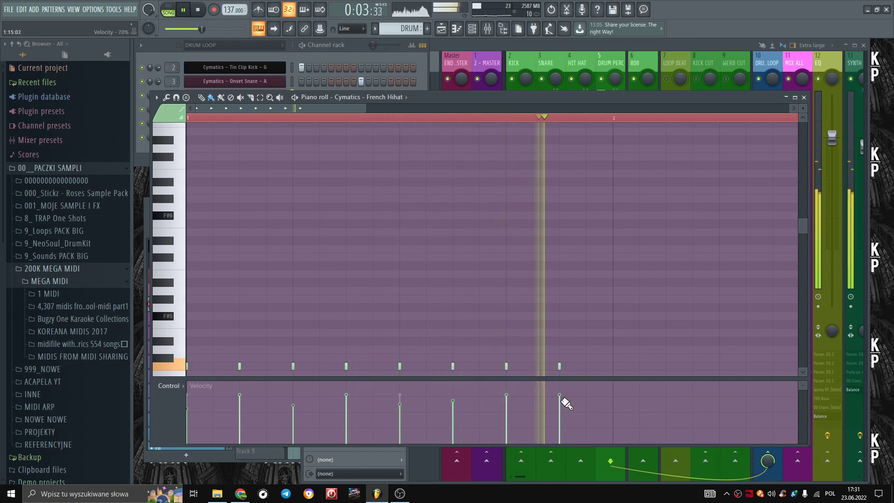
# Show note panning for the French Hihat and pan its eight notes alternately right and left.
pyautogui.click(169, 385)
pyautogui.click(190, 405)
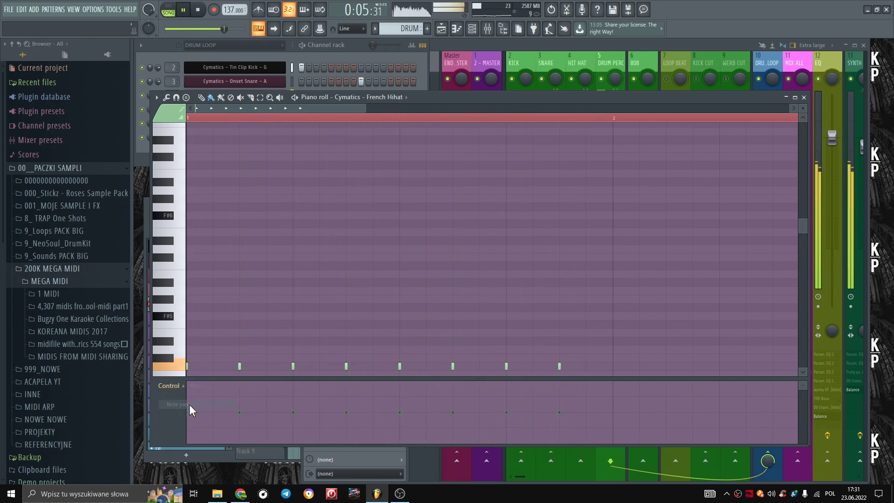
pyautogui.click(199, 409)
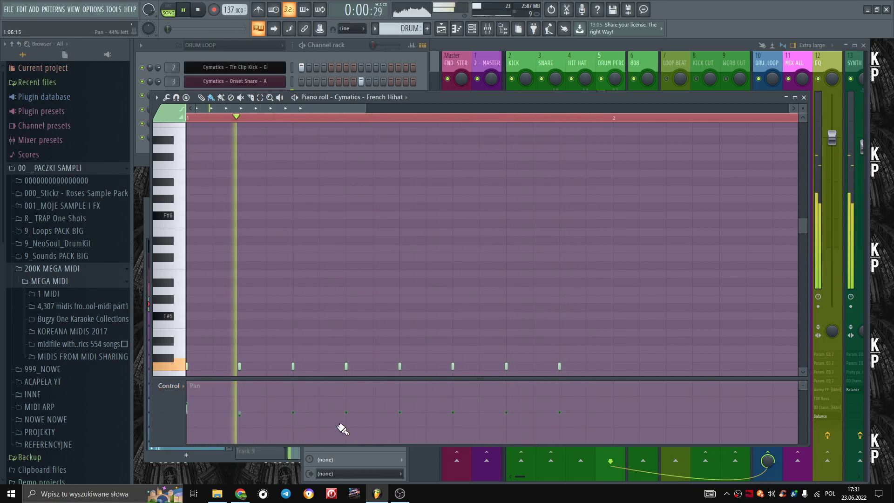
pyautogui.click(400, 405)
pyautogui.click(453, 425)
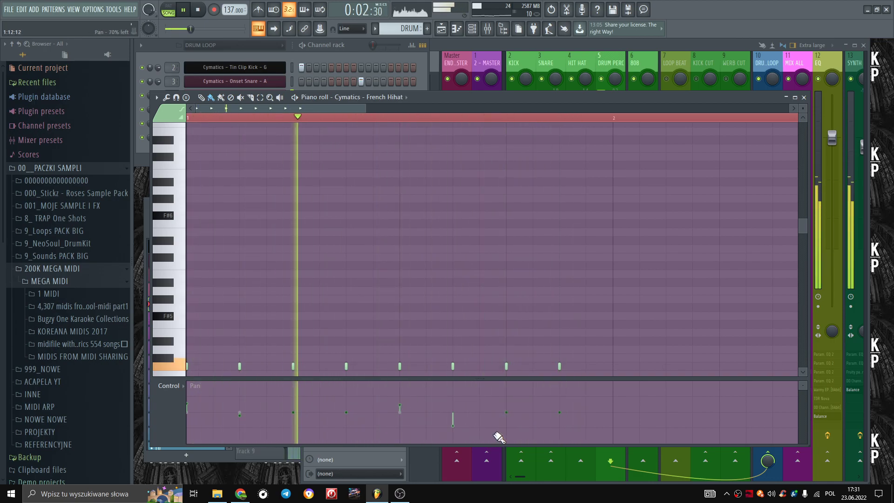
pyautogui.click(508, 407)
pyautogui.click(346, 415)
pyautogui.click(294, 408)
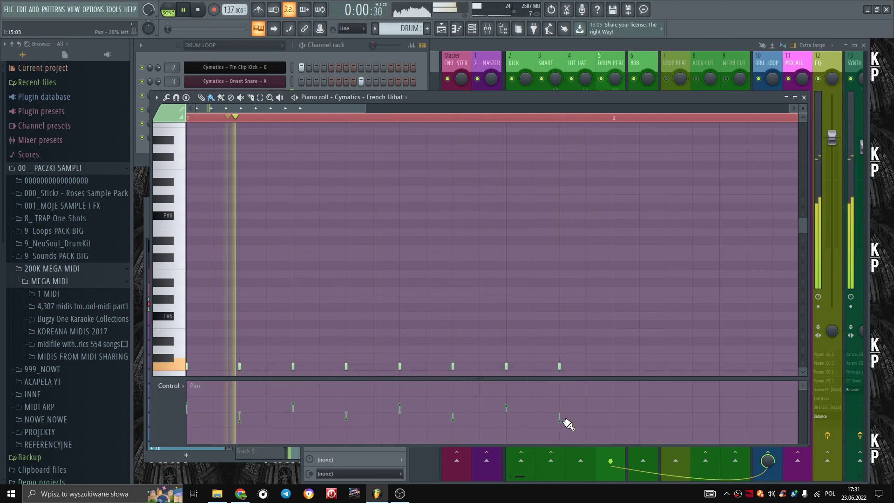
# Pan the Shaker Stack Rimshot note to the right and the Dimension Crash note about 28% left.
pyautogui.click(247, 60)
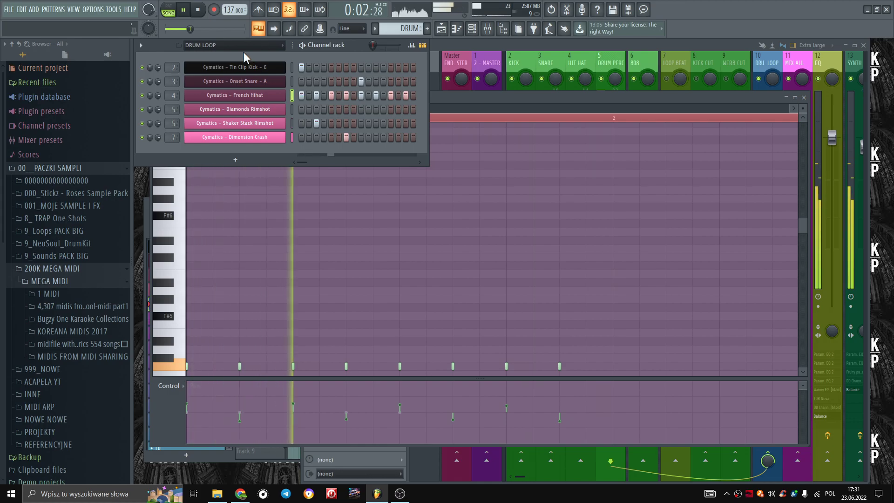
pyautogui.rightClick(284, 123)
pyautogui.click(300, 124)
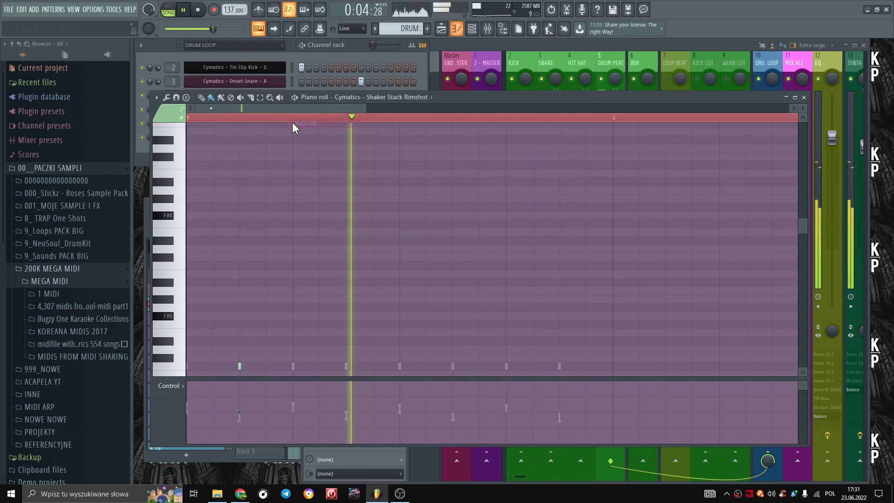
pyautogui.click(240, 403)
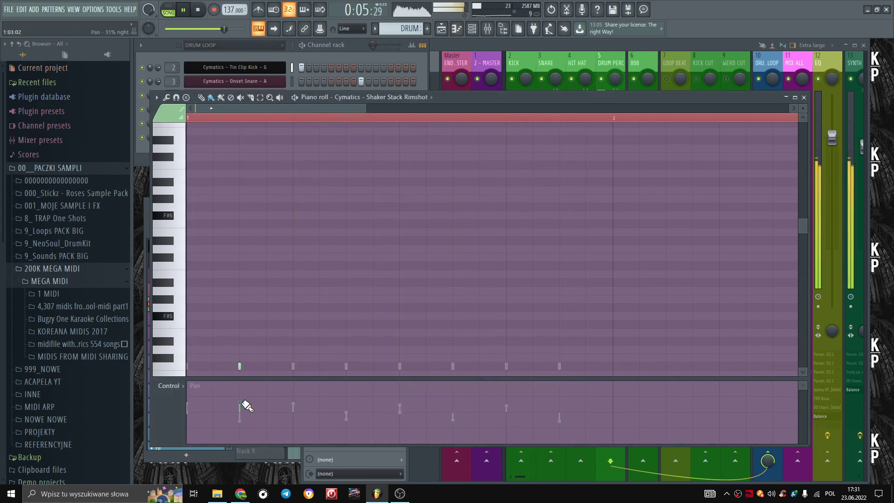
pyautogui.click(184, 59)
pyautogui.rightClick(281, 136)
pyautogui.click(303, 141)
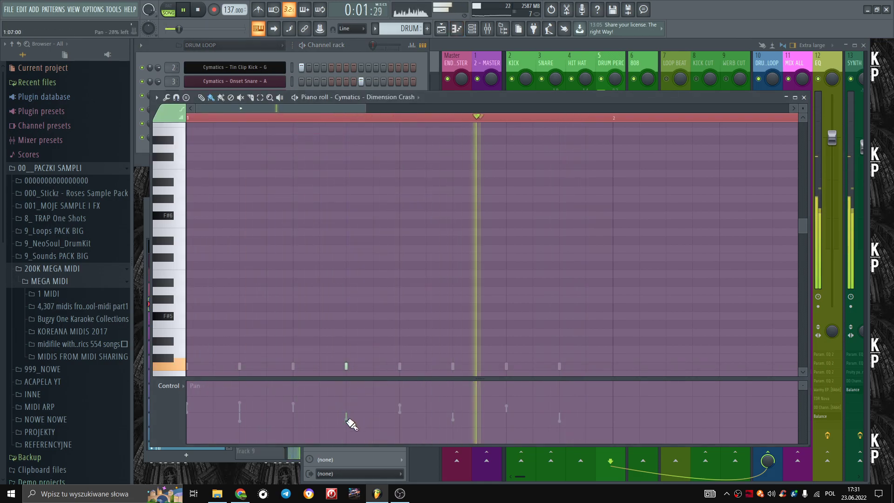
pyautogui.click(180, 88)
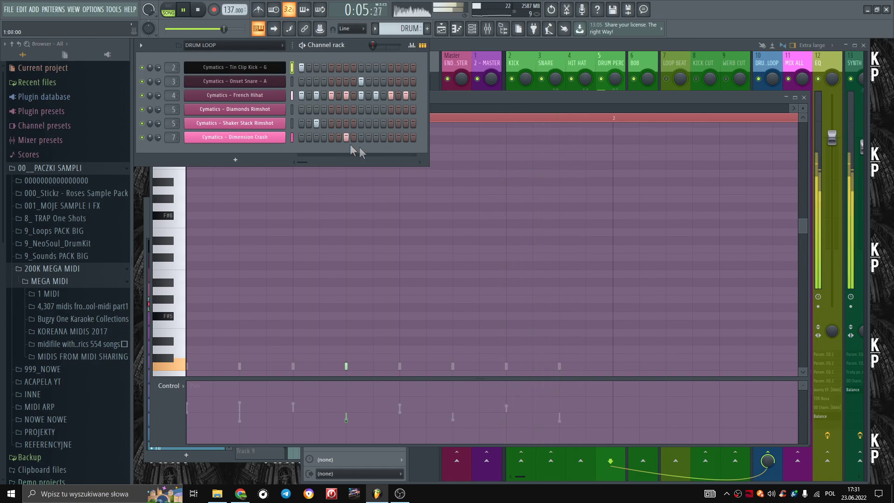
# Unmute the LOOP BEAT mixer track at about -1.6 dB and mute the Dimension Crash channel.
pyautogui.click(376, 123)
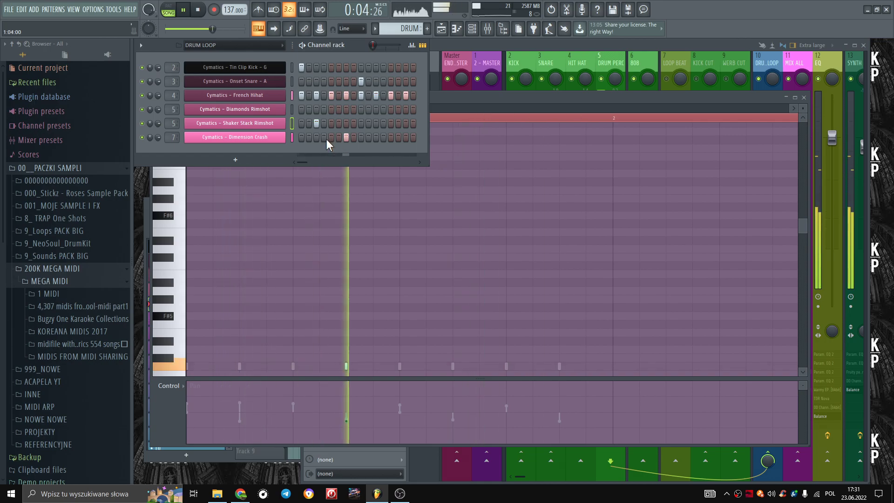
pyautogui.click(678, 77)
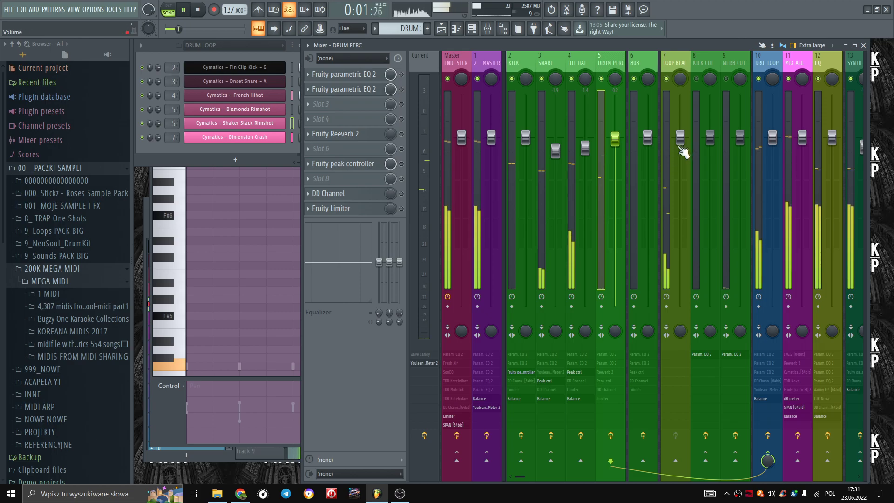
pyautogui.click(683, 151)
pyautogui.click(165, 162)
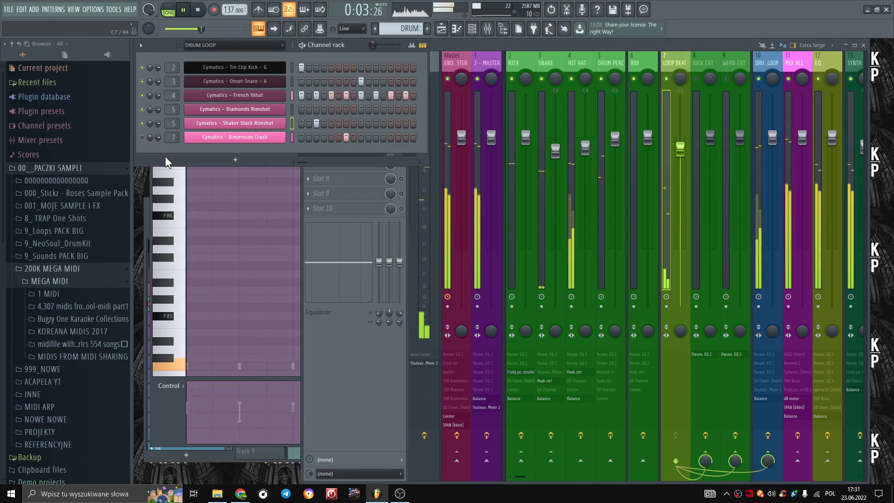
# Add a right-panned Diamonds Rimshot hit on step 5, and lower the DRUM PERC track to about -4 dB with Fruity Reeverb 2 enabled.
pyautogui.click(332, 109)
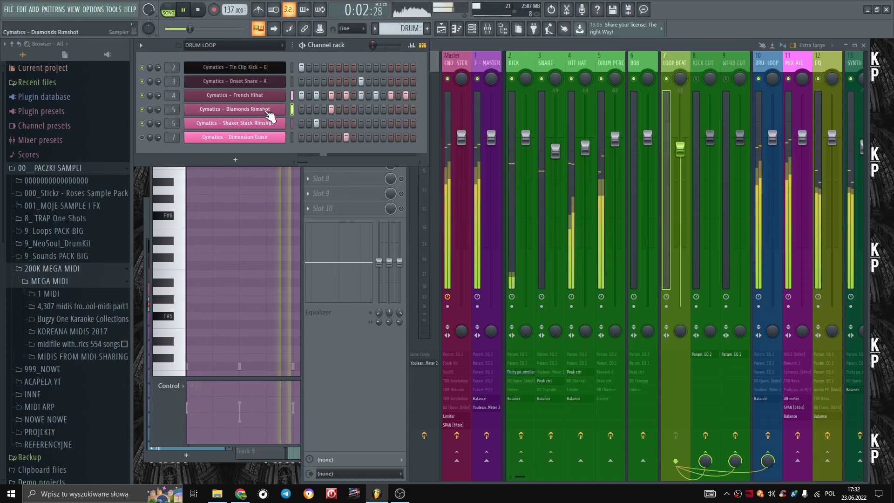
pyautogui.rightClick(269, 111)
pyautogui.click(295, 115)
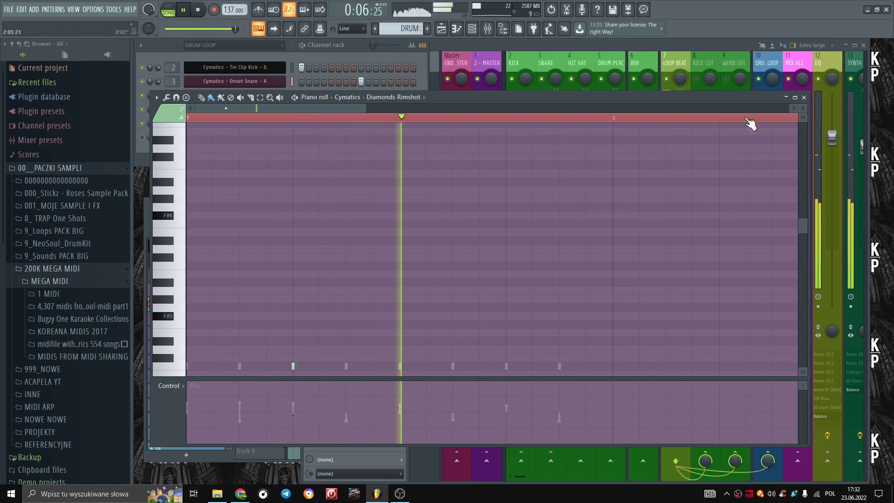
pyautogui.click(804, 98)
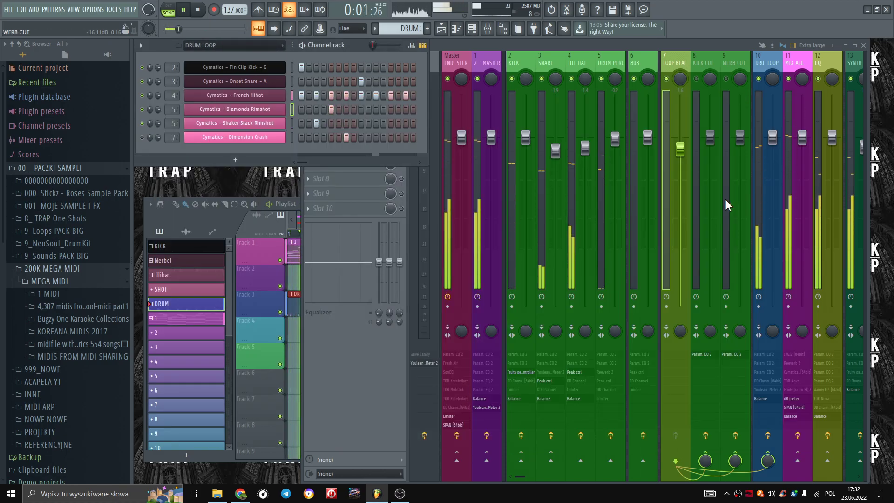
pyautogui.moveTo(616, 145); pyautogui.dragTo(616, 168)
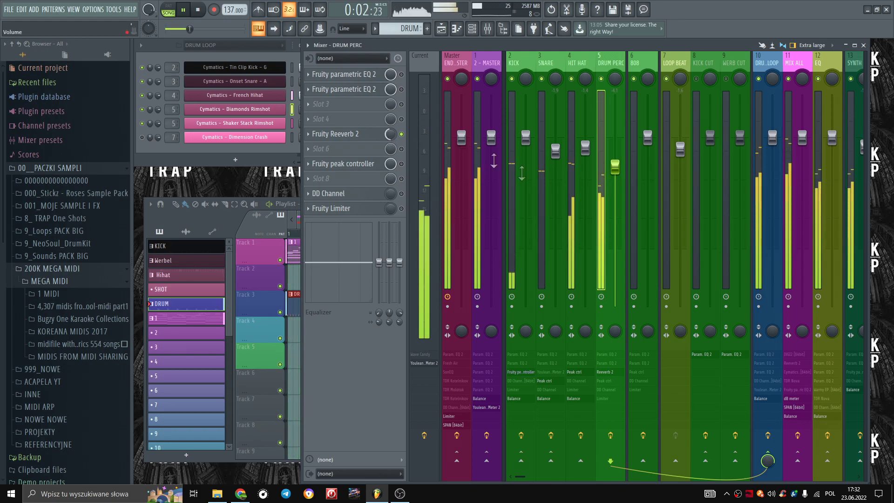
# Enable IVGI2 on the MIX ALL track and turn its Response towards LF, to about -2.8.
pyautogui.click(790, 71)
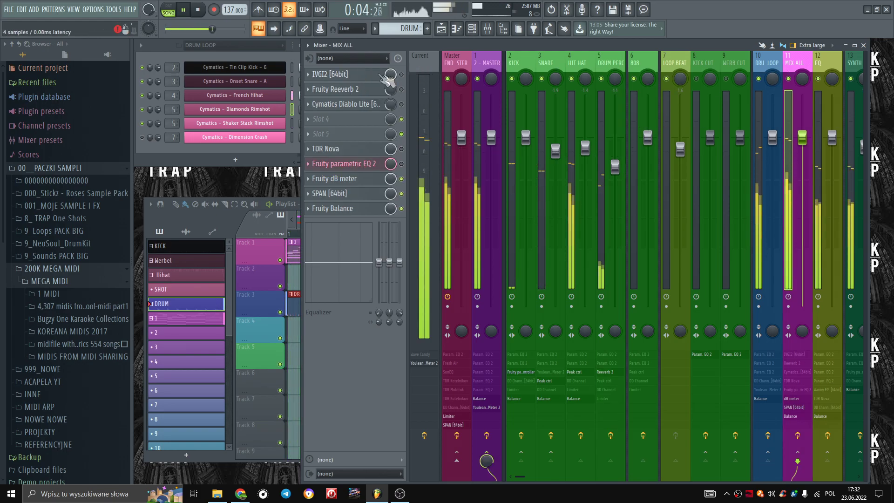
pyautogui.click(353, 76)
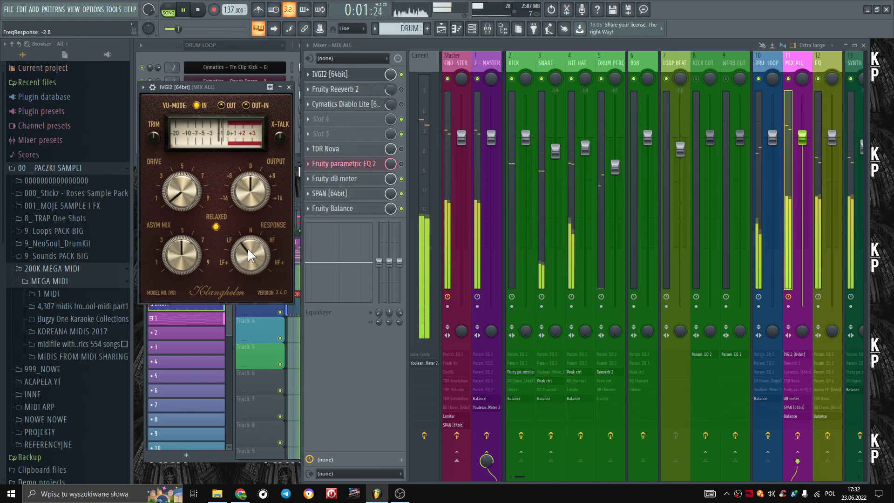
pyautogui.click(289, 87)
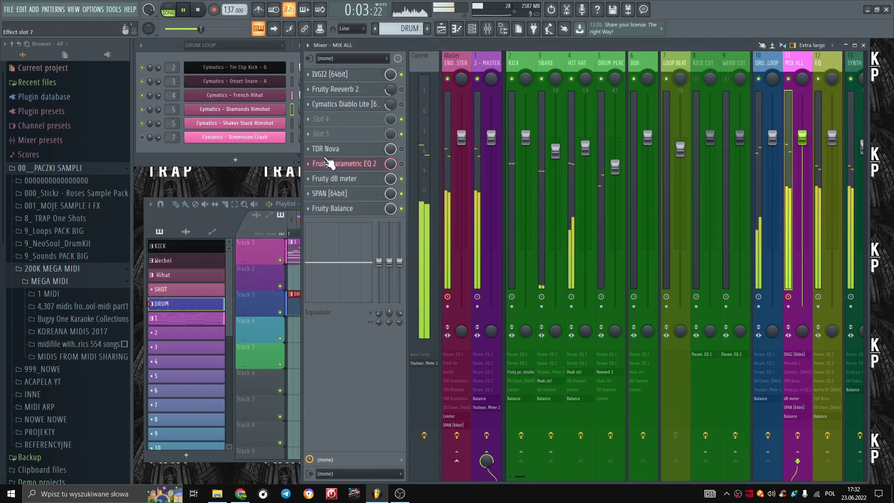
# Enable TDR Nova on MIX ALL with its high-pass at 22 Hz and its low-pass at 18.7 kHz.
pyautogui.click(368, 150)
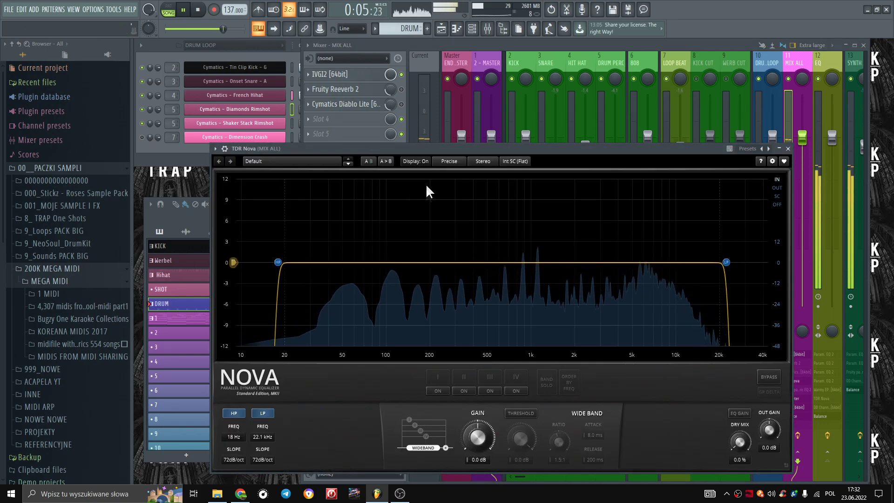
pyautogui.moveTo(278, 262); pyautogui.dragTo(291, 264)
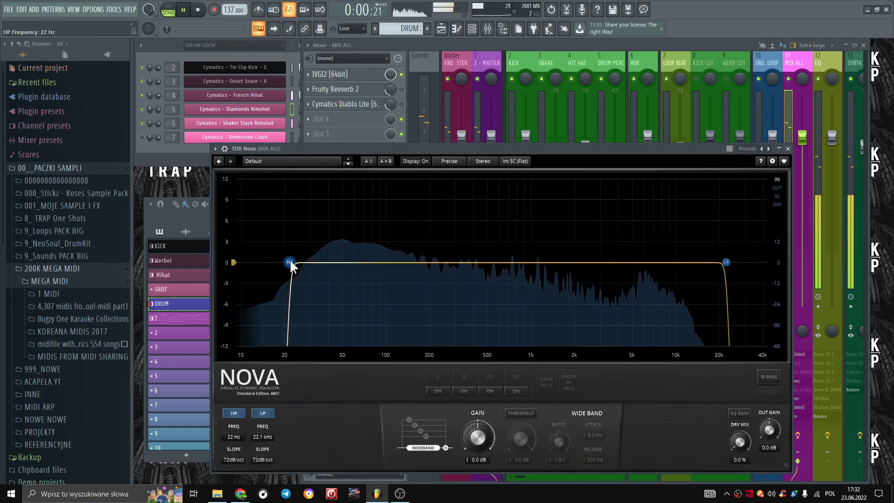
pyautogui.moveTo(722, 260); pyautogui.dragTo(716, 260)
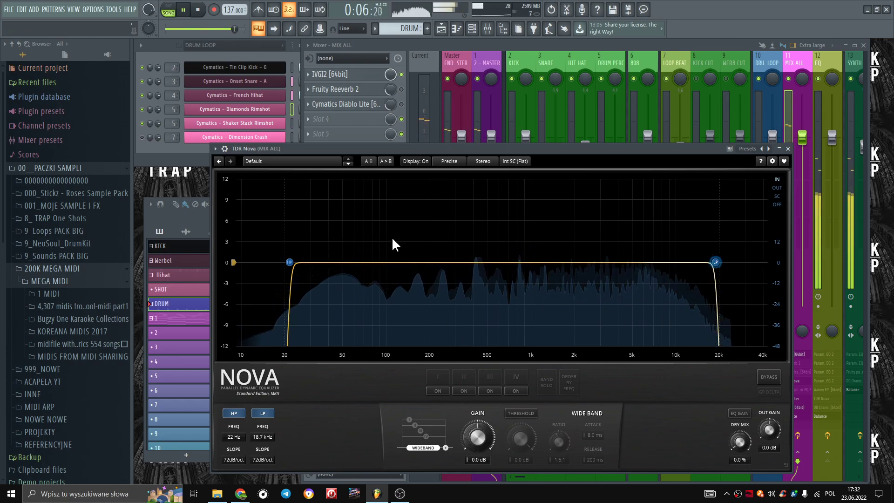
pyautogui.click(788, 149)
# Raise the Fruity Limiter gain on the END MASTER track to about 2.9 dB.
pyautogui.click(466, 59)
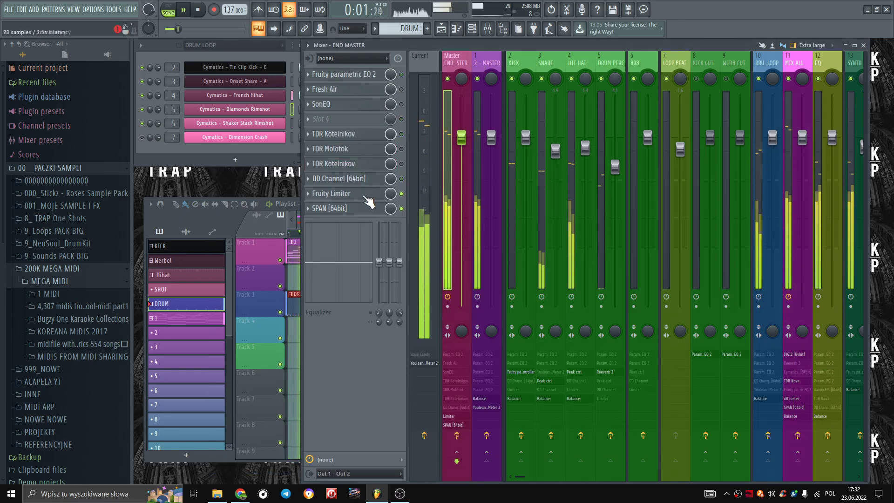
pyautogui.click(365, 194)
pyautogui.moveTo(362, 314); pyautogui.dragTo(362, 302)
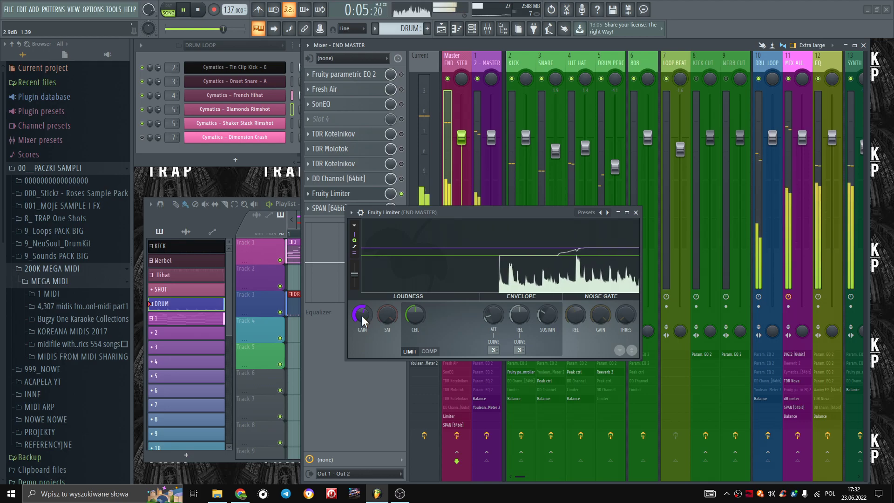
# Lower the threshold and adjust the ratio of the END MASTER limiter's compressor, enlarging the plugin window.
pyautogui.click(429, 351)
pyautogui.moveTo(415, 315); pyautogui.dragTo(415, 336)
pyautogui.moveTo(466, 315); pyautogui.dragTo(423, 316)
pyautogui.moveTo(639, 359); pyautogui.dragTo(703, 474)
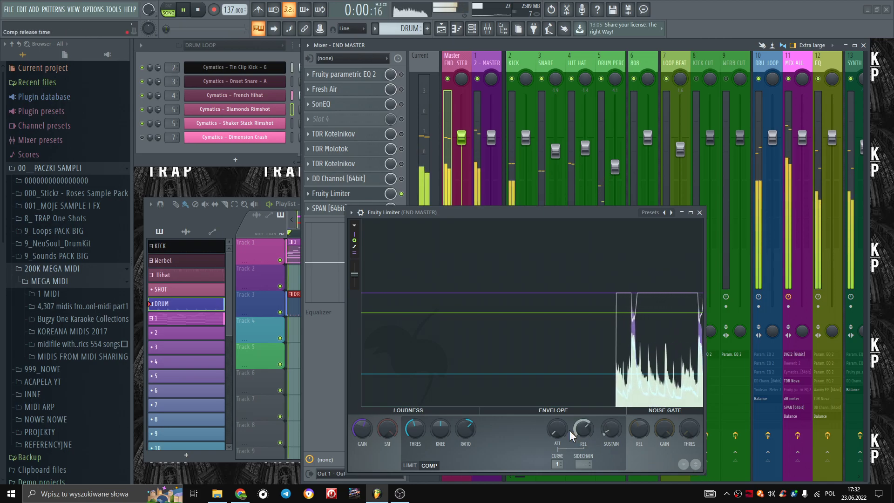
# Set the compressor's attack to about 11.5 ms, release to about 97 ms and sustain to about 2.8 ms.
pyautogui.moveTo(558, 429); pyautogui.dragTo(557, 387)
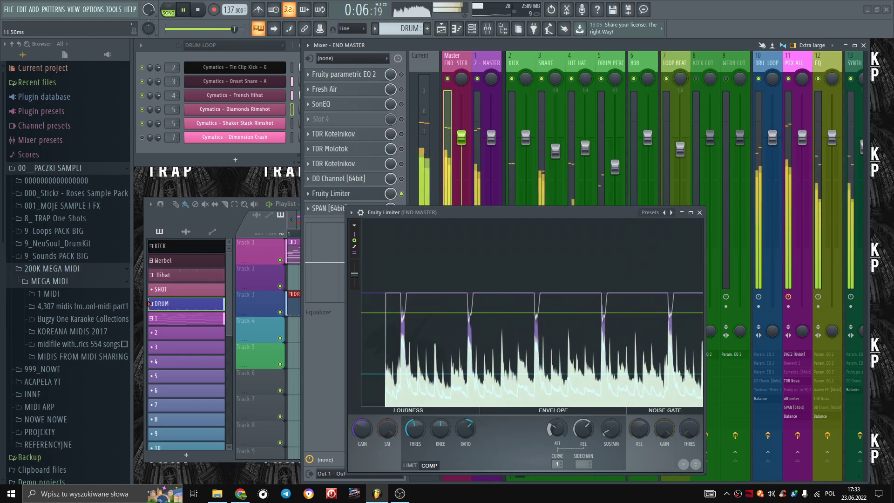
pyautogui.moveTo(579, 428)
pyautogui.mouseDown()
pyautogui.moveTo(579, 437)
pyautogui.moveTo(579, 429)
pyautogui.mouseUp()
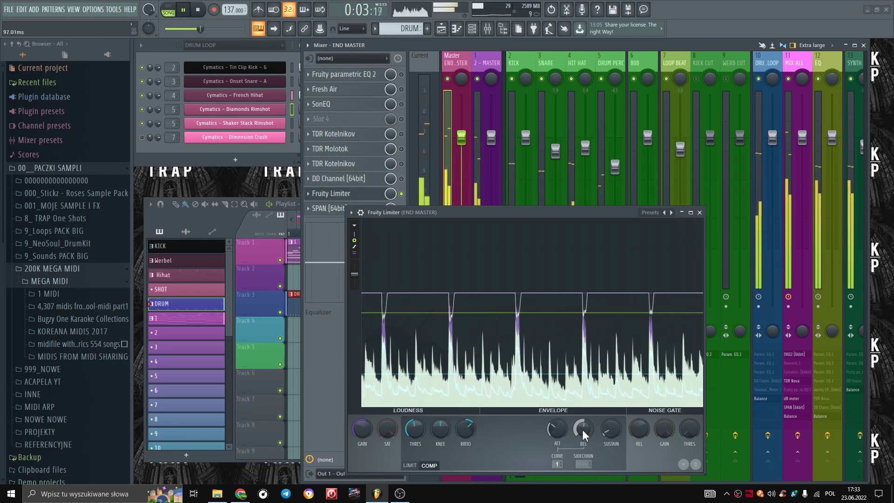
pyautogui.moveTo(610, 429); pyautogui.dragTo(614, 438)
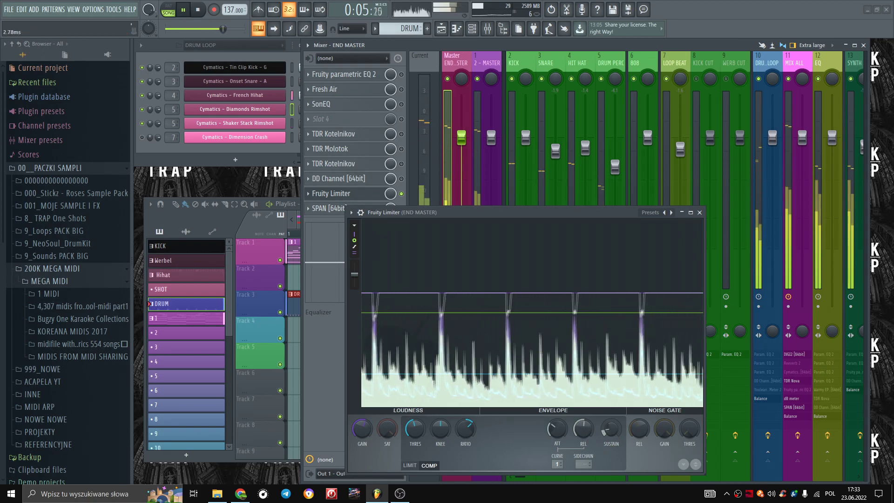
pyautogui.click(699, 212)
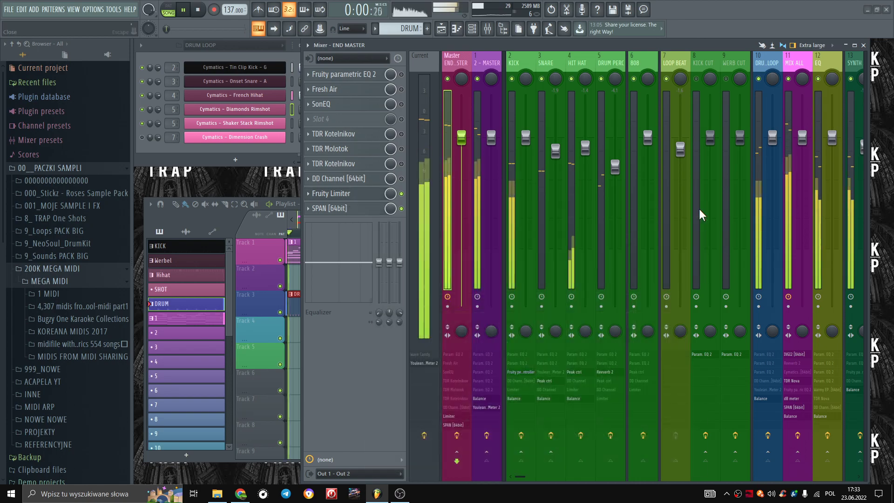
# Open the Fruity peak controller on the KICK mixer track and restart song playback.
pyautogui.press('space')
pyautogui.click(521, 94)
pyautogui.click(373, 151)
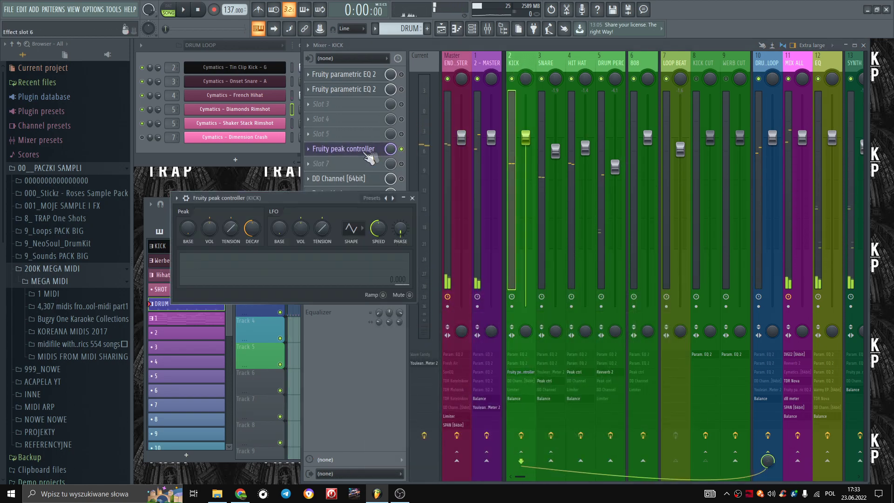
pyautogui.press('space')
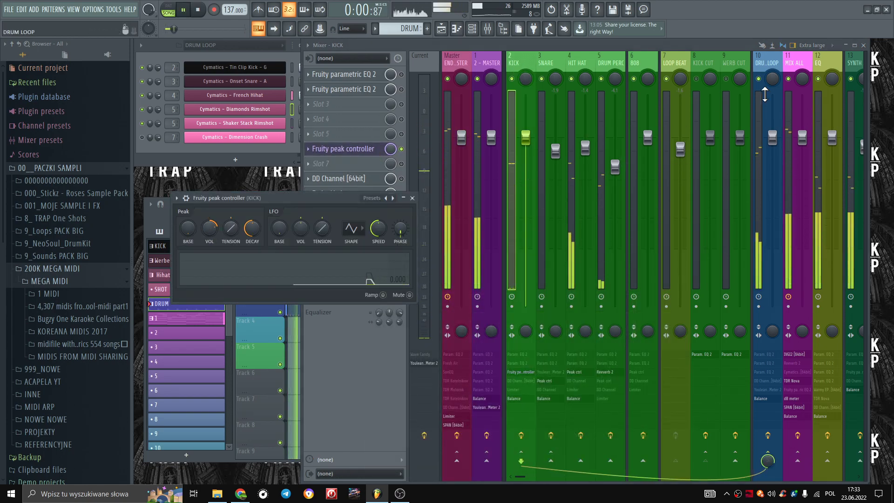
# Enable the slot 6 Fruity parametric EQ 2 on SYNTH ALL and arrange its enlarged window above the KICK peak controller.
pyautogui.click(853, 63)
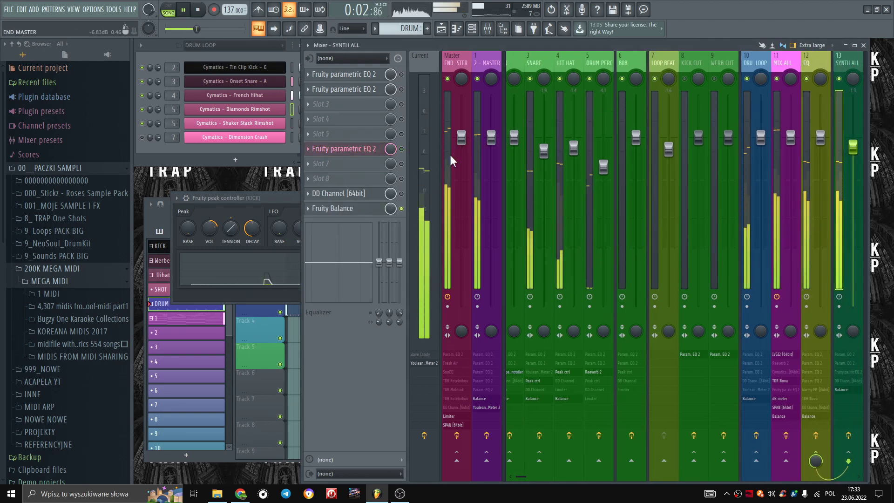
pyautogui.click(396, 149)
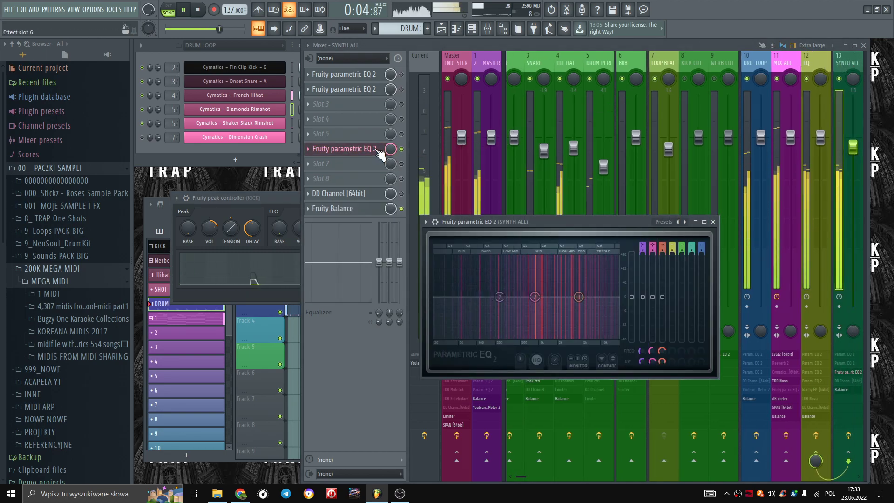
pyautogui.moveTo(424, 217); pyautogui.dragTo(254, 88)
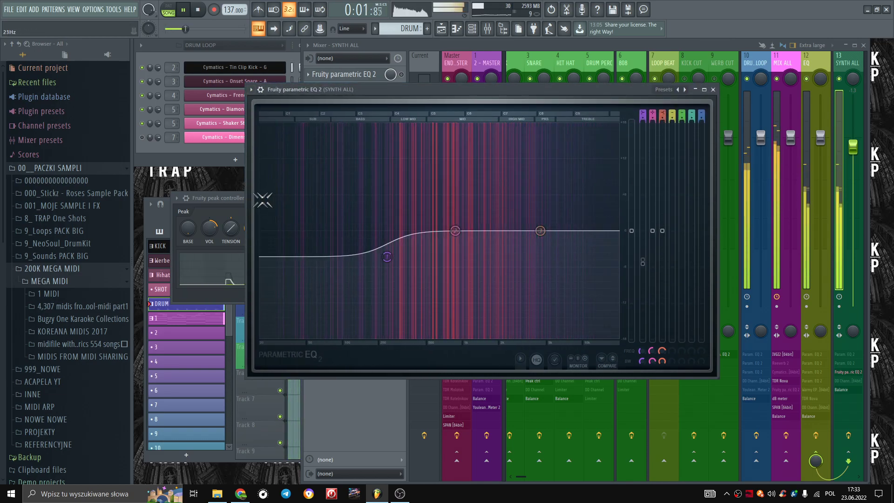
pyautogui.click(236, 195)
pyautogui.moveTo(277, 200); pyautogui.dragTo(402, 379)
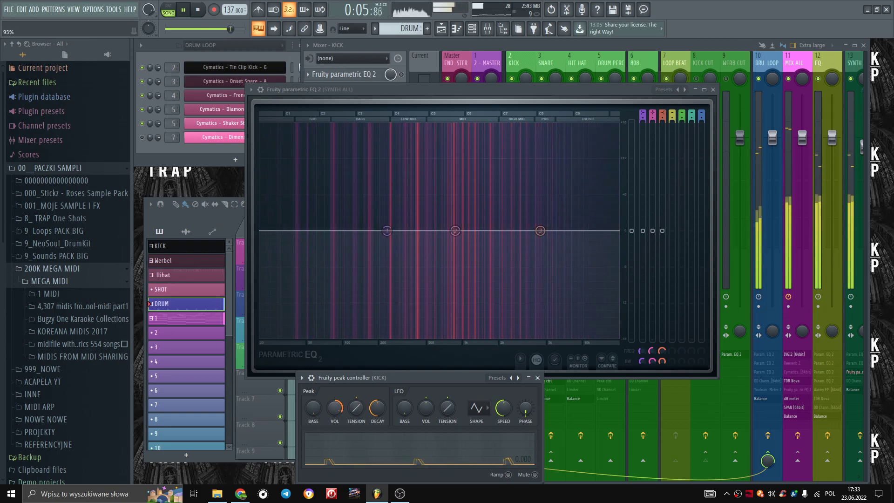
# Adjust the KICK peak controller's peak response, set SYNTH ALL EQ band 1 to about 479 Hz, and close the EQ.
pyautogui.moveTo(644, 348); pyautogui.dragTo(645, 342)
pyautogui.moveTo(343, 403); pyautogui.dragTo(343, 406)
pyautogui.moveTo(644, 354); pyautogui.dragTo(644, 352)
pyautogui.click(336, 409)
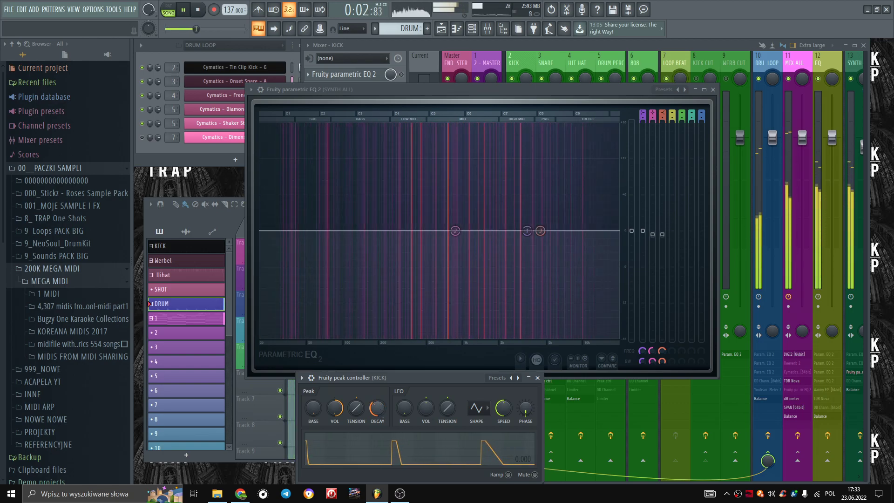
pyautogui.moveTo(337, 410); pyautogui.dragTo(337, 431)
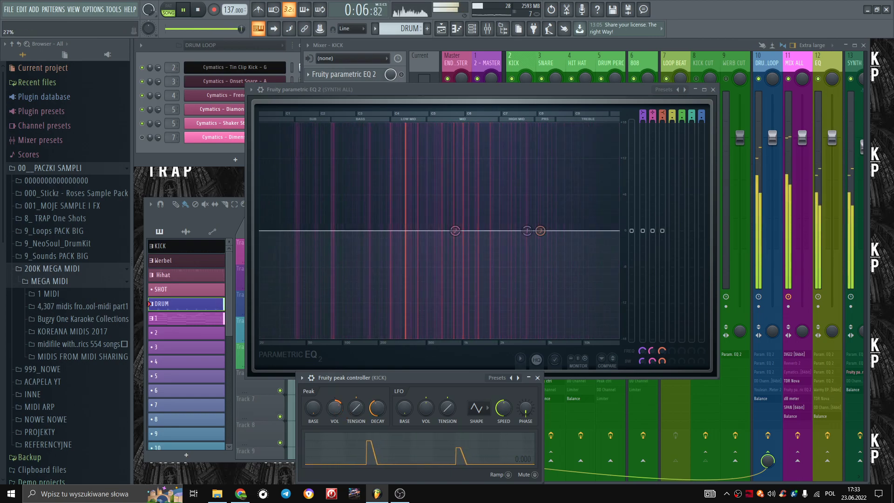
pyautogui.moveTo(642, 351); pyautogui.dragTo(643, 348)
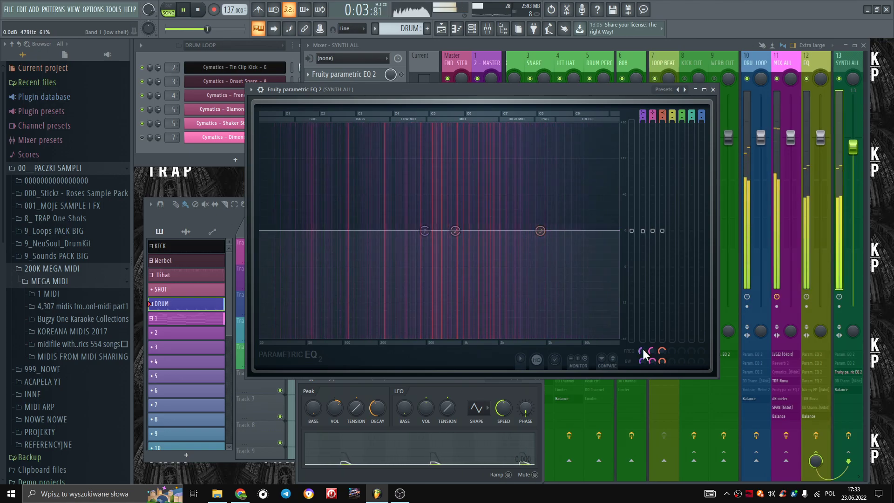
pyautogui.moveTo(346, 407); pyautogui.dragTo(345, 403)
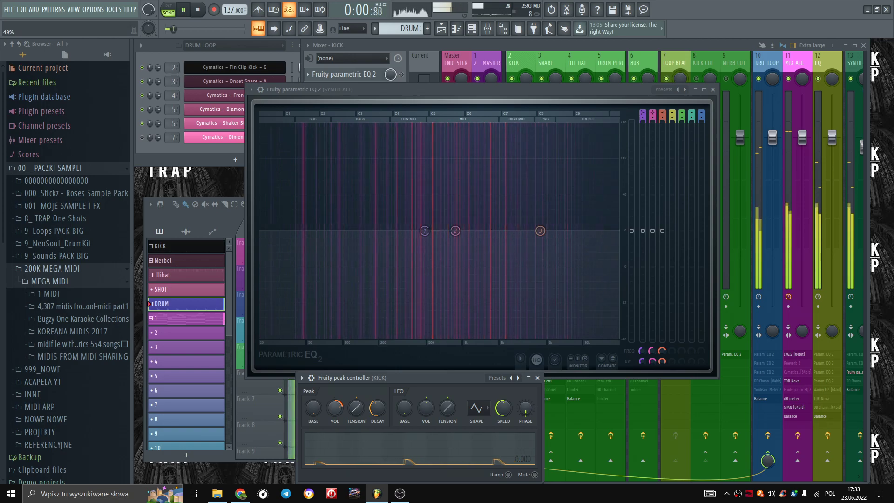
pyautogui.click(713, 90)
# Lower the HIT HAT fader and set stereo separation to 25% separated on HIT HAT and 78% merged on KICK.
pyautogui.moveTo(525, 121); pyautogui.dragTo(525, 122)
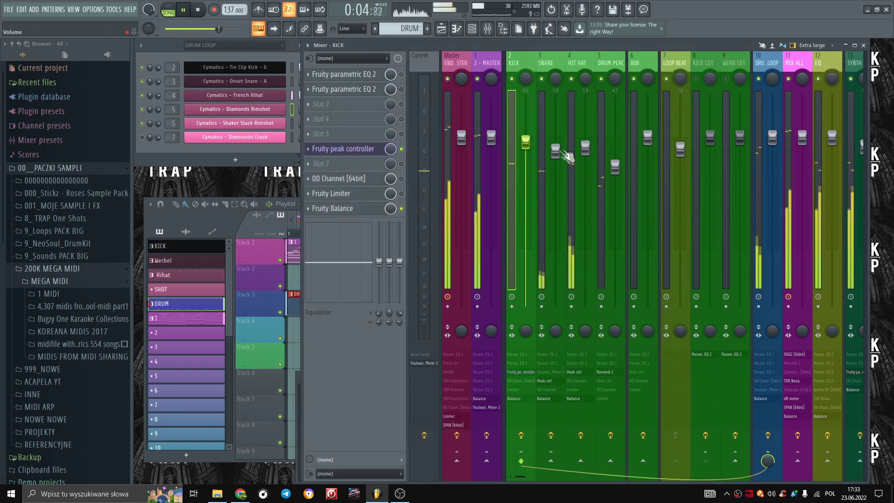
pyautogui.moveTo(585, 147); pyautogui.dragTo(585, 163)
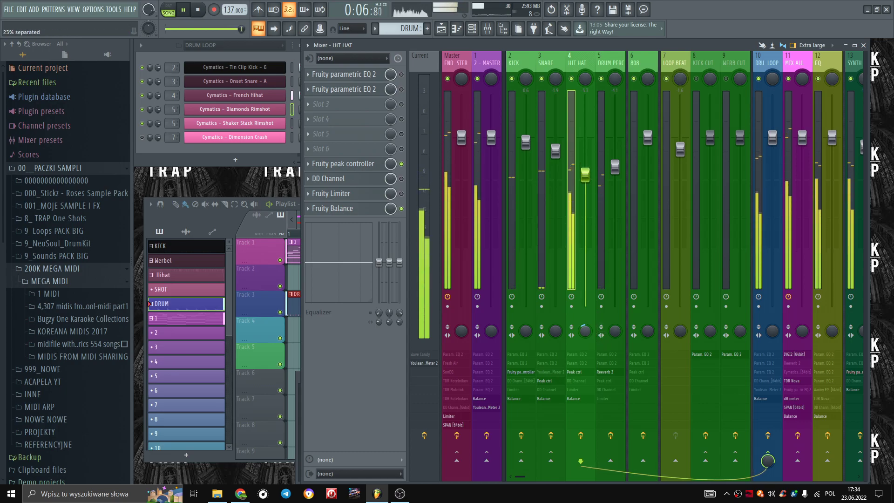
pyautogui.click(547, 315)
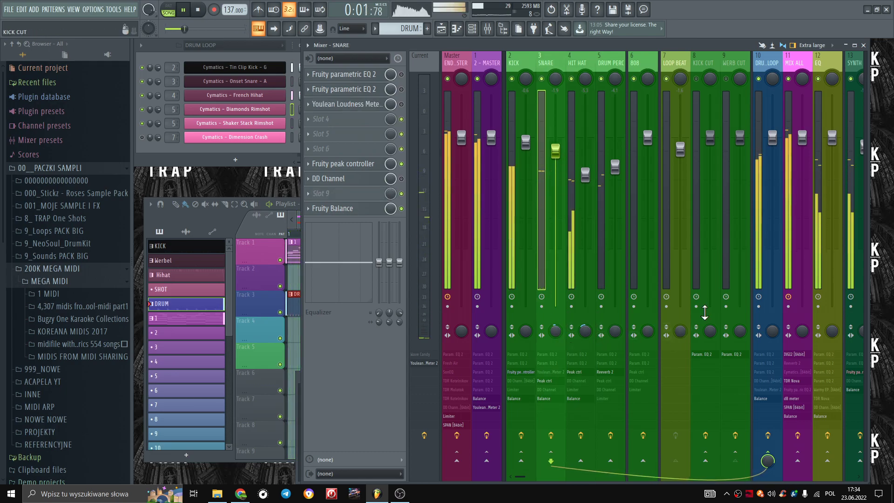
pyautogui.moveTo(526, 330); pyautogui.dragTo(526, 325)
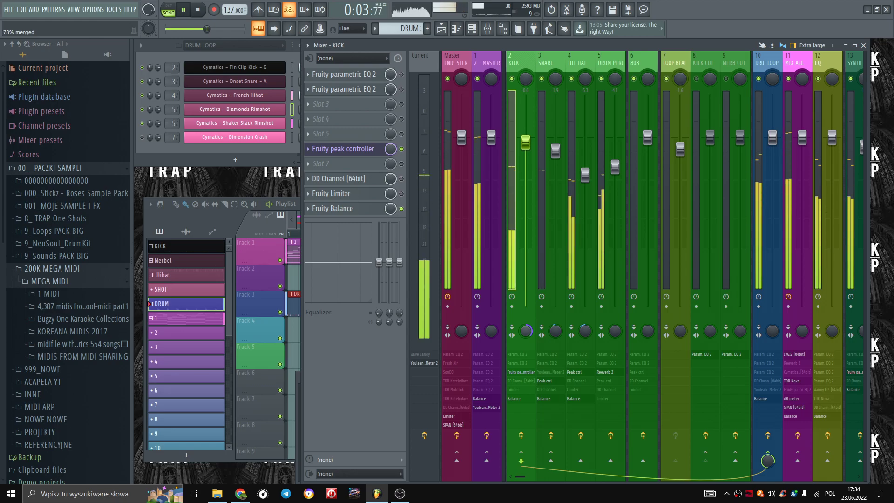
# Enable Fruity Reeverb 2 on the MIX ALL track and set its slot mix level to 10%.
pyautogui.click(800, 65)
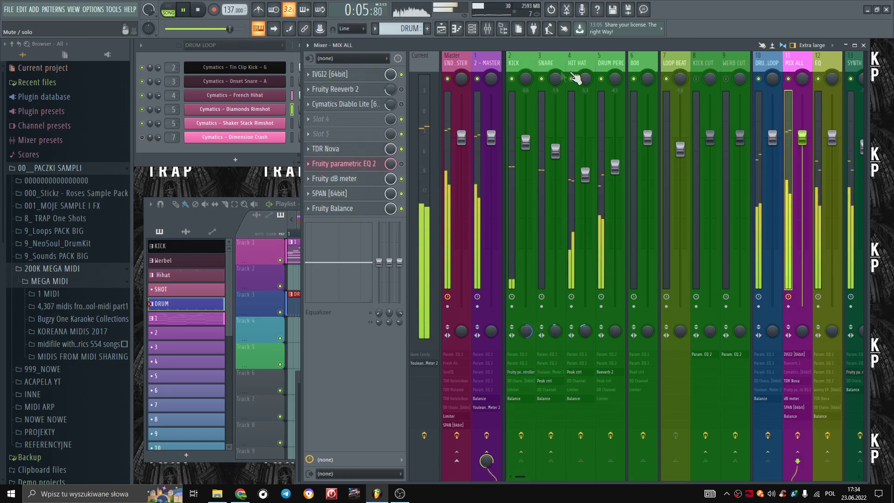
pyautogui.click(402, 90)
pyautogui.moveTo(390, 89); pyautogui.dragTo(390, 84)
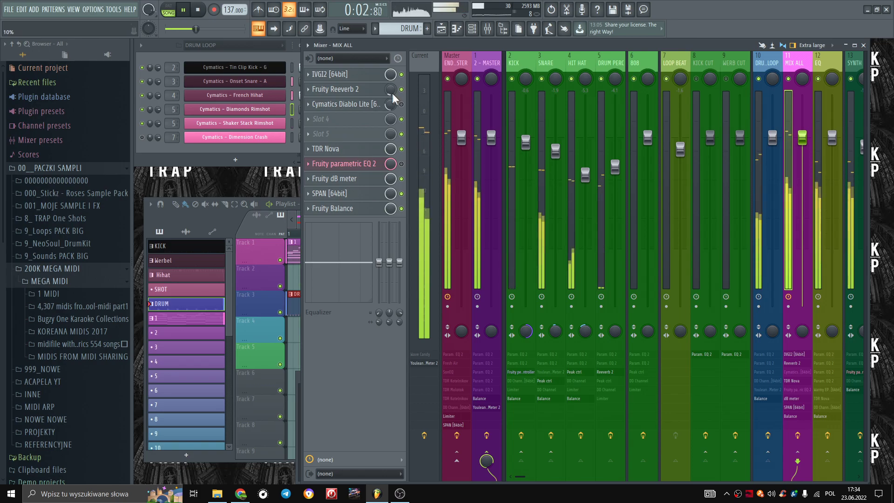
# Open and enable Cymatics Diablo Lite on MIX ALL and raise its slot mix level to full.
pyautogui.click(361, 107)
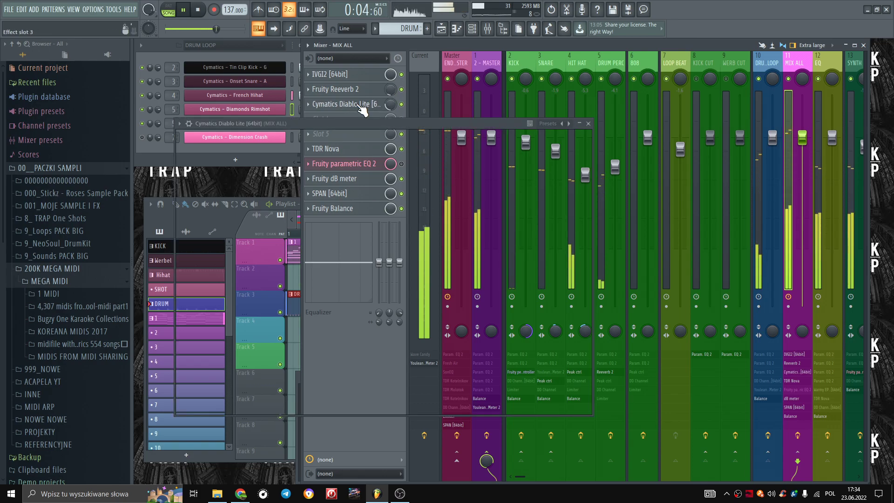
pyautogui.scroll(1, 280, 245)
pyautogui.moveTo(391, 105); pyautogui.dragTo(391, 75)
pyautogui.click(289, 127)
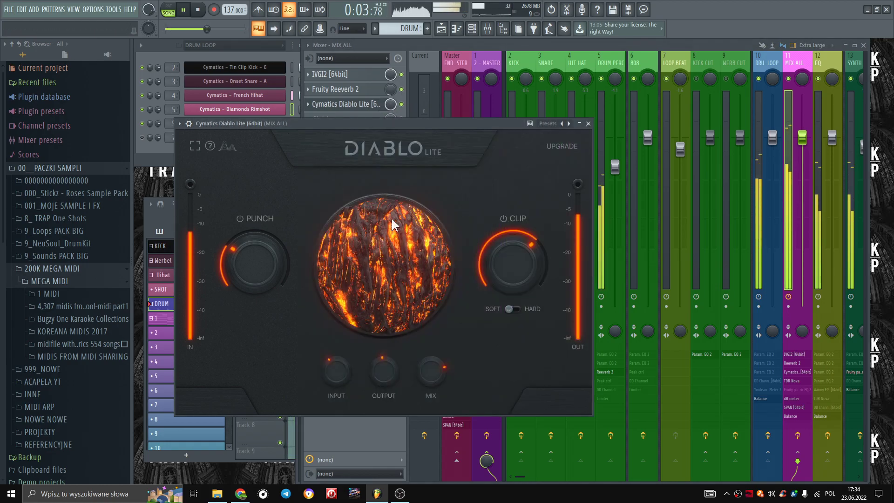
# Raise Diablo Lite's punch and input, set its mix to 26% and clip to 65%, and close the plugin.
pyautogui.moveTo(507, 265); pyautogui.dragTo(504, 267)
pyautogui.moveTo(280, 268); pyautogui.dragTo(274, 259)
pyautogui.moveTo(337, 363); pyautogui.dragTo(337, 366)
pyautogui.moveTo(444, 384)
pyautogui.moveTo(435, 374); pyautogui.dragTo(434, 403)
pyautogui.moveTo(273, 271); pyautogui.dragTo(273, 269)
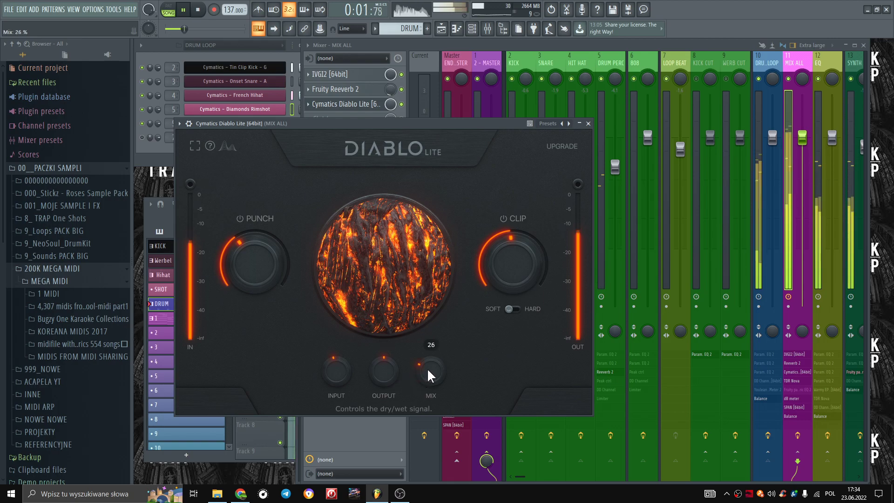
pyautogui.moveTo(499, 285); pyautogui.dragTo(515, 295)
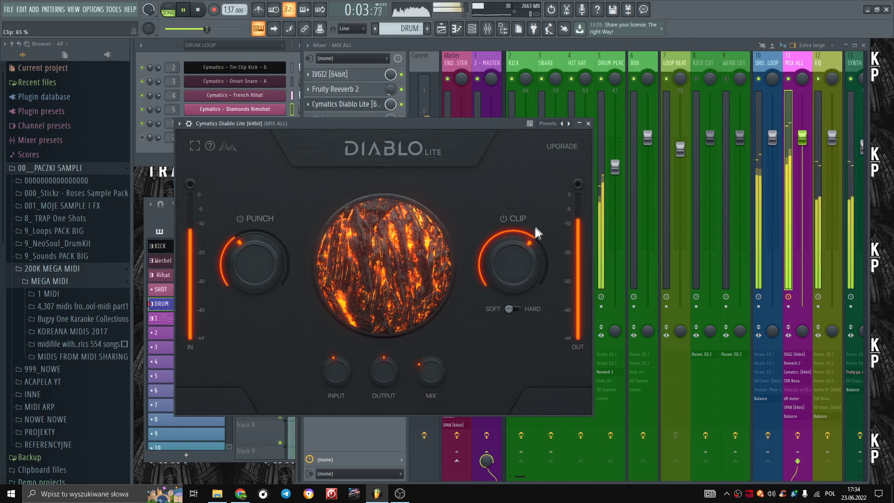
pyautogui.click(588, 124)
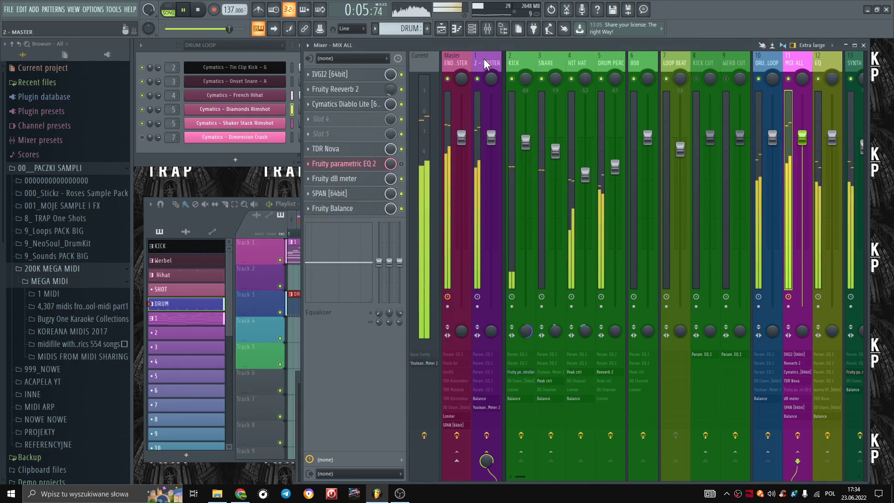
# Open Fresh Air on END MASTER and set mid air to about 11%, high air to about 26% and trim to -0.3.
pyautogui.click(457, 65)
pyautogui.click(363, 89)
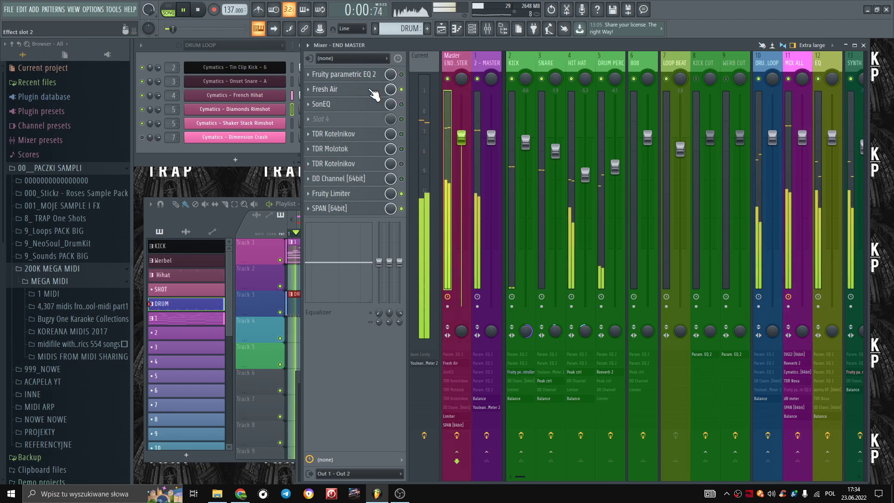
pyautogui.moveTo(328, 323); pyautogui.dragTo(351, 322)
pyautogui.moveTo(395, 366); pyautogui.dragTo(395, 370)
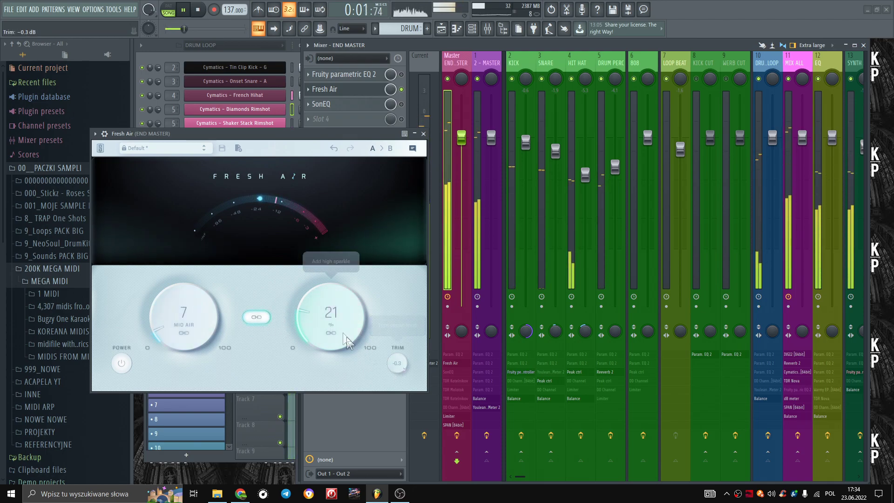
pyautogui.moveTo(346, 337); pyautogui.dragTo(337, 319)
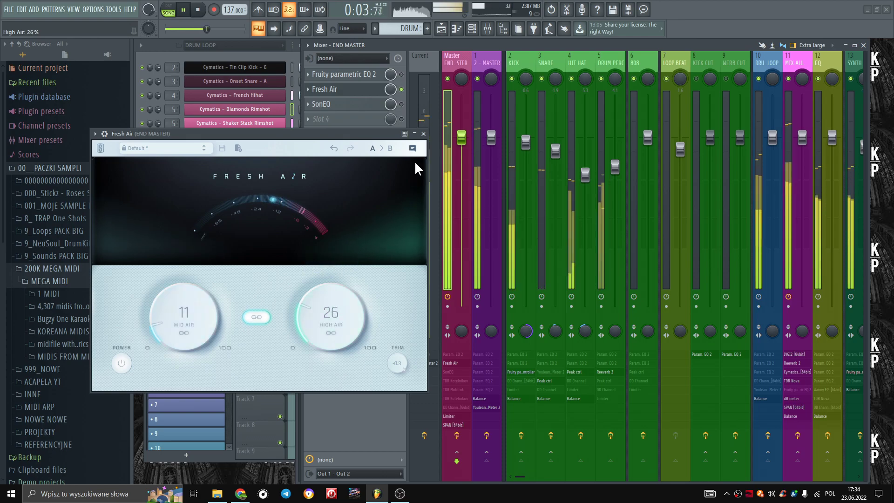
pyautogui.moveTo(344, 324); pyautogui.dragTo(347, 319)
# Lower the SNARE track's fader slightly and close the Fresh Air plugin.
pyautogui.moveTo(555, 154); pyautogui.dragTo(555, 162)
pyautogui.click(424, 133)
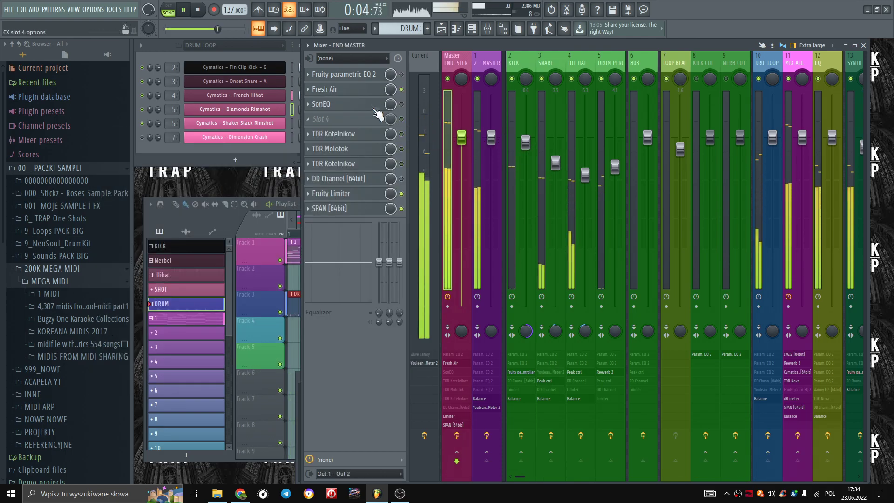
pyautogui.click(552, 77)
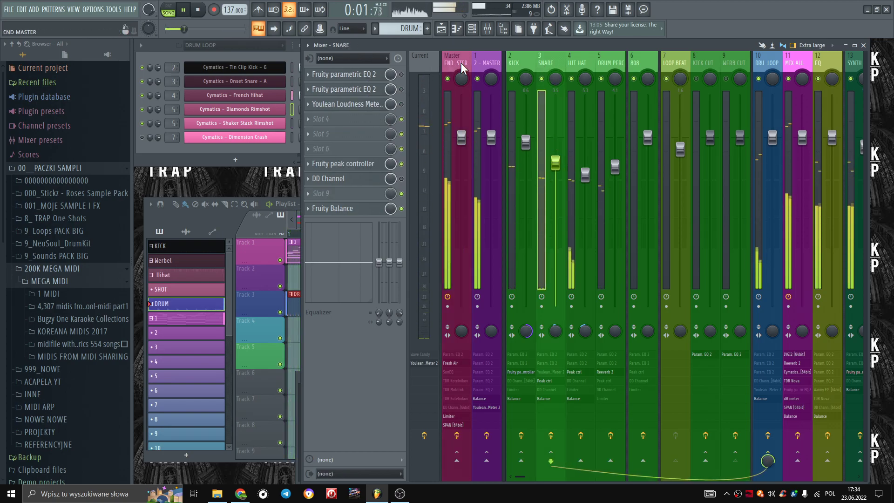
# Open Youlean Loudness Meter 2 on the Current track and reset it to measure the beat's loudness afresh.
pyautogui.click(421, 65)
pyautogui.click(368, 85)
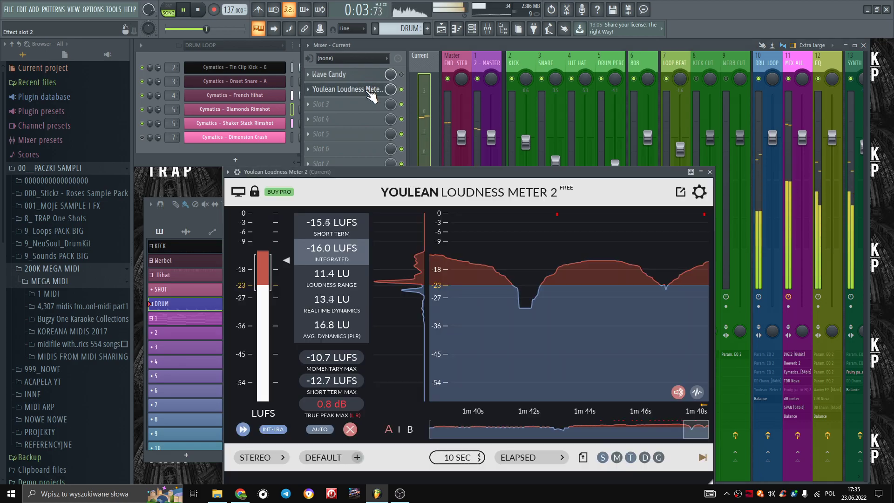
pyautogui.click(480, 61)
pyautogui.click(457, 62)
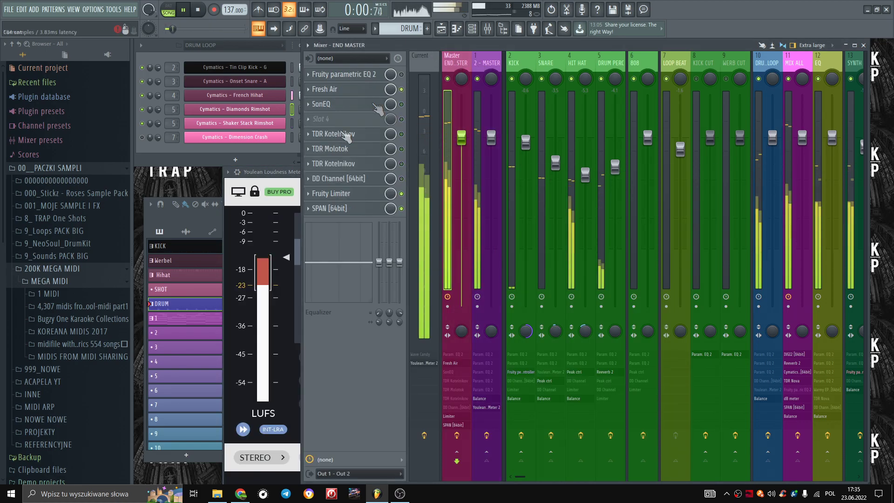
pyautogui.click(295, 179)
pyautogui.click(350, 430)
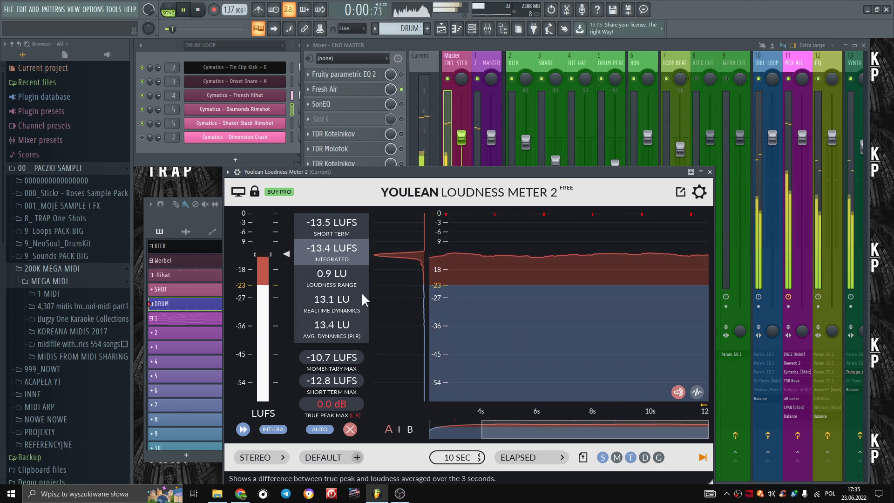
# Set the END MASTER Fruity Limiter's ceiling to -0.8 dB, return to its compressor controls and minimize its window.
pyautogui.click(482, 46)
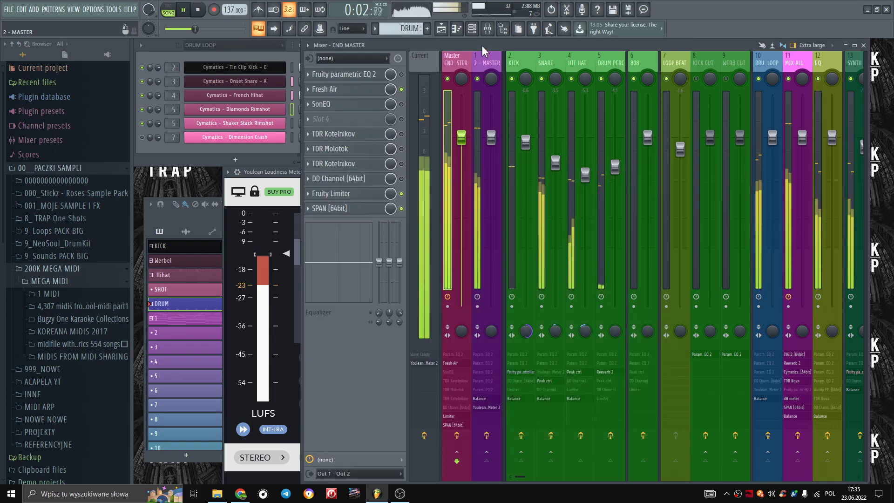
pyautogui.click(376, 194)
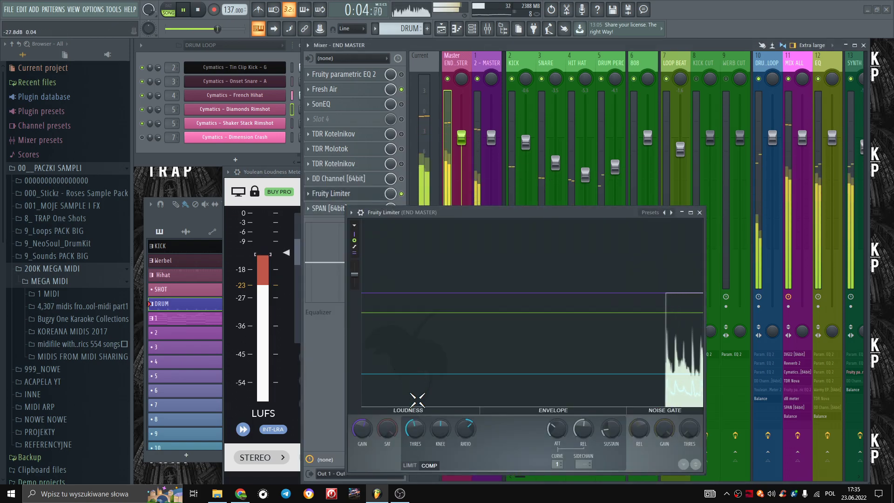
pyautogui.click(422, 462)
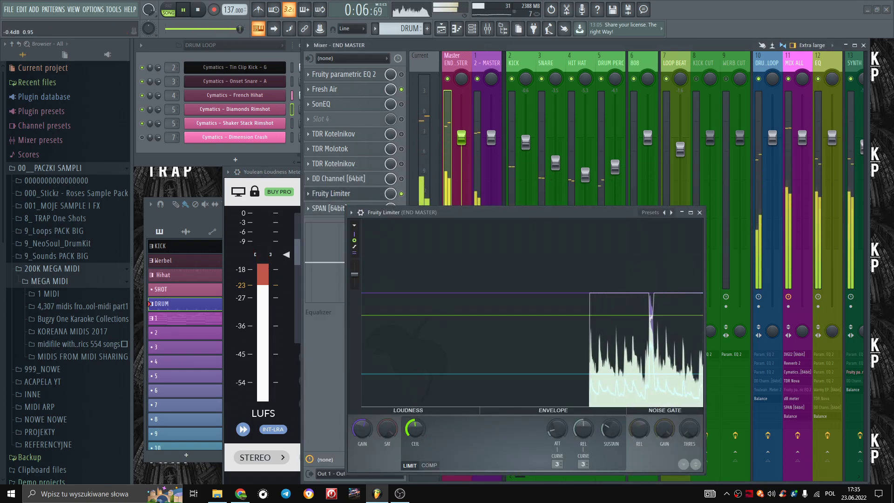
pyautogui.moveTo(421, 433); pyautogui.dragTo(420, 436)
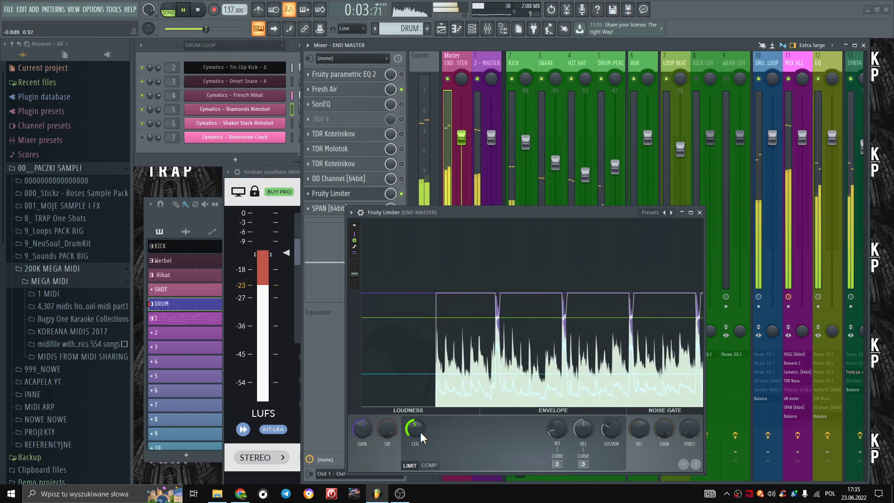
pyautogui.click(431, 466)
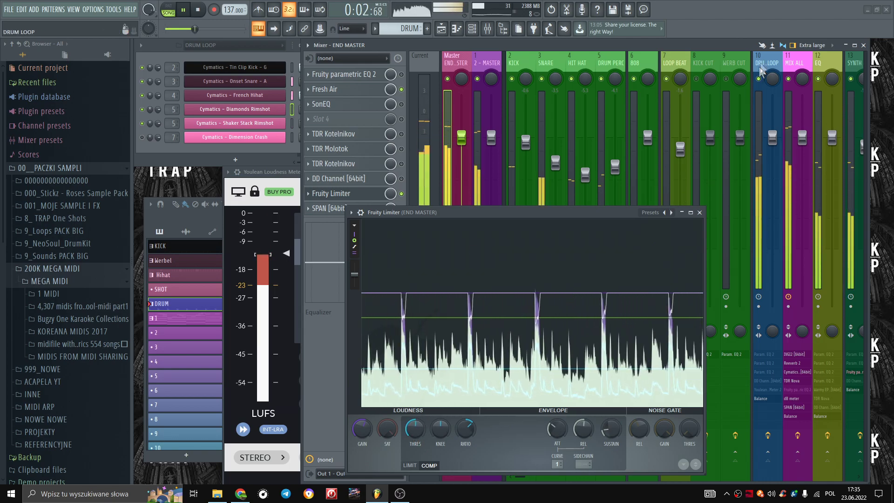
pyautogui.click(767, 191)
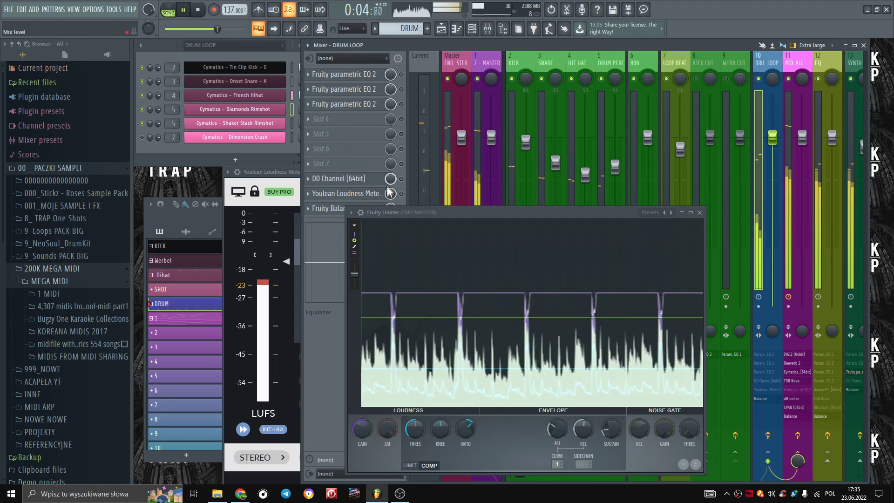
pyautogui.click(452, 153)
pyautogui.click(682, 212)
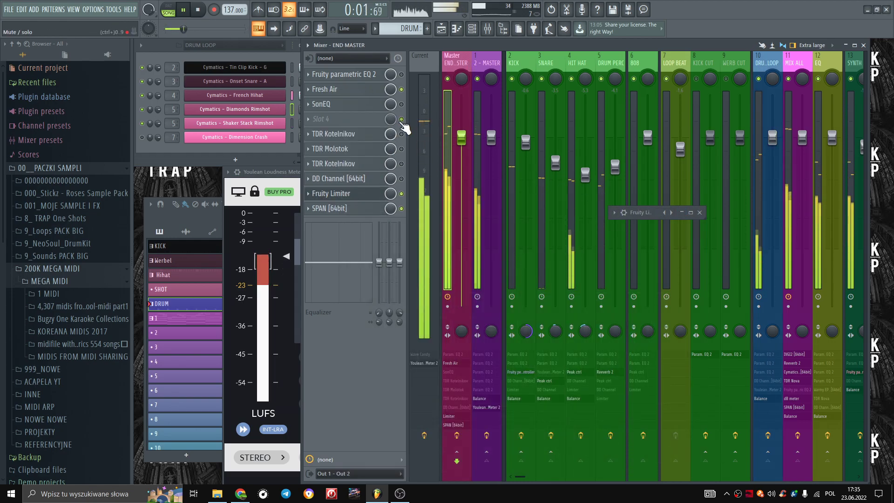
# Add Neutron 3 Elements to slot 6 of the 2 - MASTER track, enlarge its window and close the minimized Fruity Limiter.
pyautogui.click(492, 66)
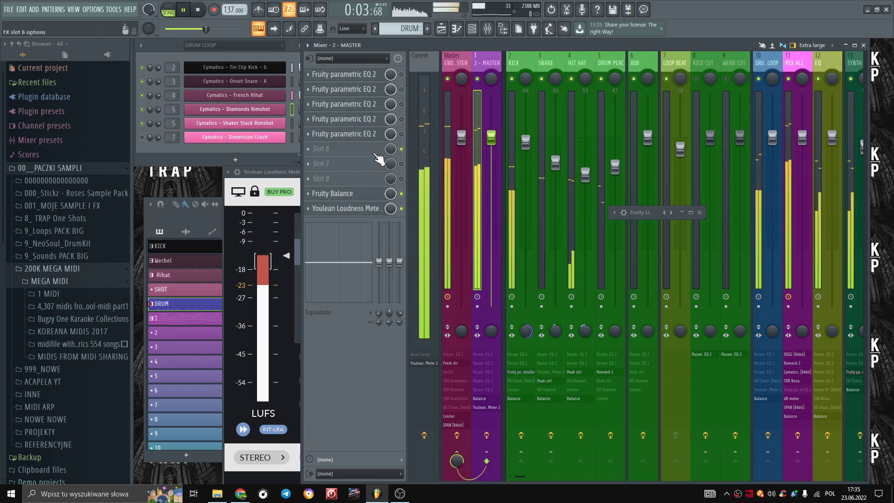
pyautogui.click(312, 150)
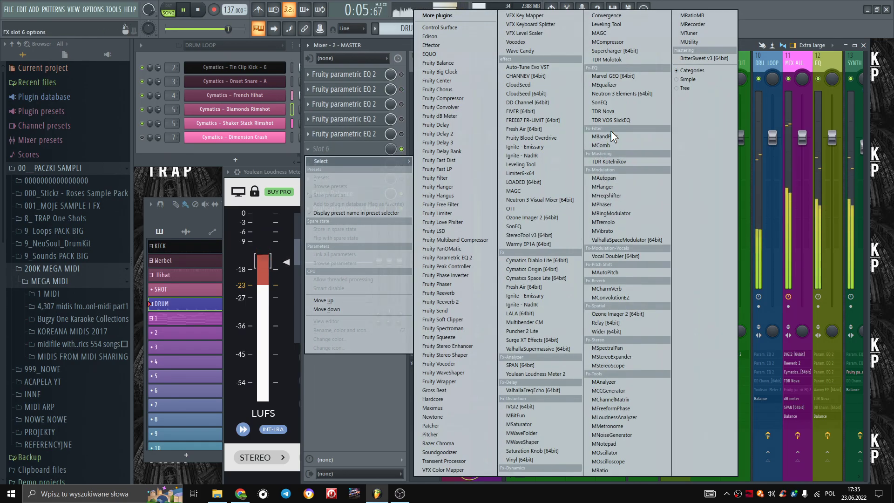
pyautogui.click(619, 93)
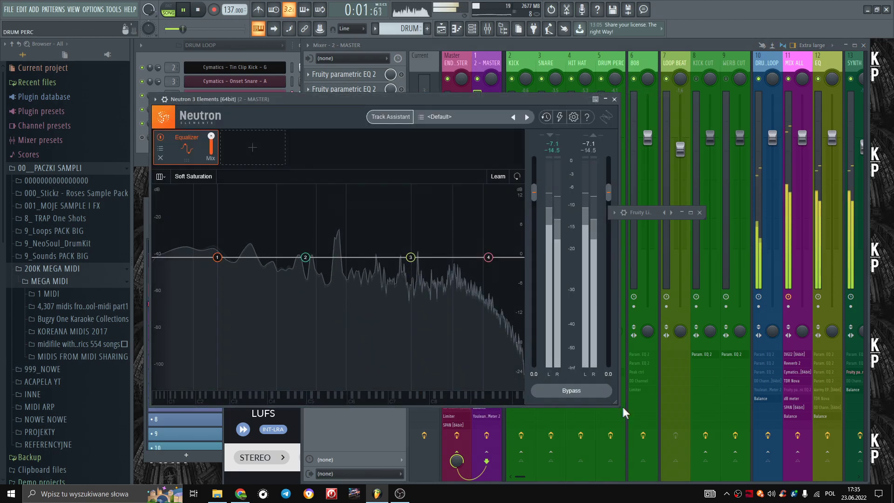
pyautogui.moveTo(616, 402); pyautogui.dragTo(840, 482)
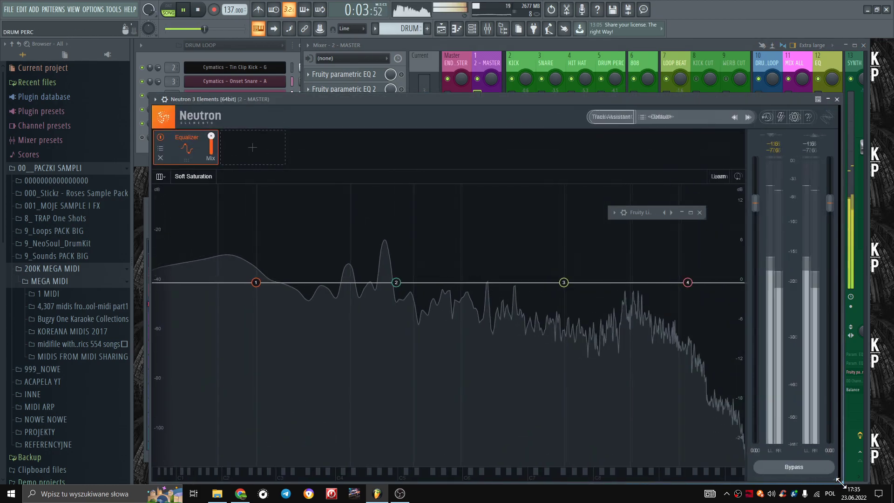
pyautogui.click(699, 213)
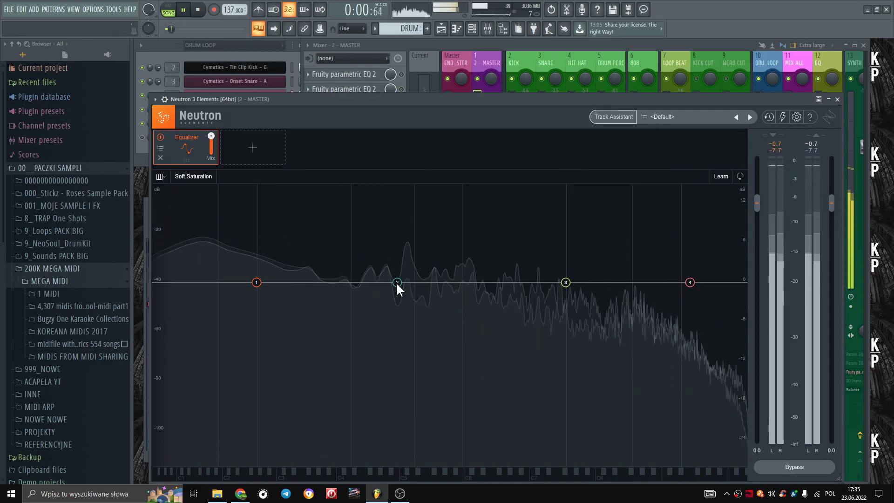
# Add a Proportional Q equalizer band at about 249 Hz with -1.3 dB gain and Q 3.6, soloing it to fine-tune.
pyautogui.click(342, 282)
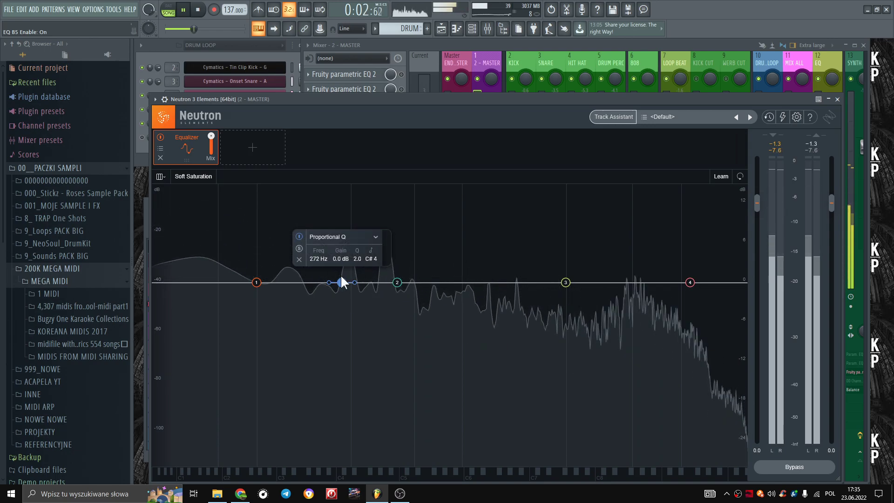
pyautogui.moveTo(342, 280)
pyautogui.mouseDown()
pyautogui.moveTo(348, 198)
pyautogui.moveTo(401, 193)
pyautogui.moveTo(345, 186)
pyautogui.moveTo(335, 241)
pyautogui.moveTo(342, 223)
pyautogui.moveTo(341, 290)
pyautogui.moveTo(330, 290)
pyautogui.moveTo(344, 287)
pyautogui.moveTo(334, 262)
pyautogui.moveTo(332, 293)
pyautogui.mouseUp()
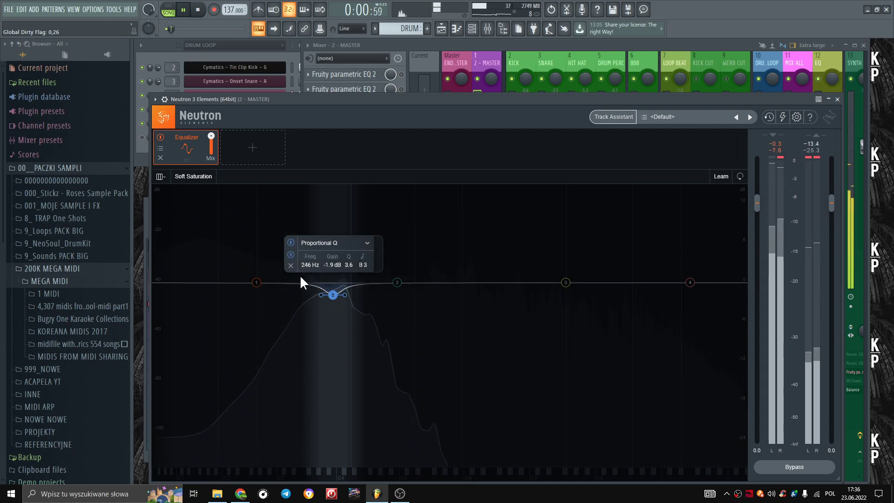
pyautogui.moveTo(331, 295); pyautogui.dragTo(336, 293)
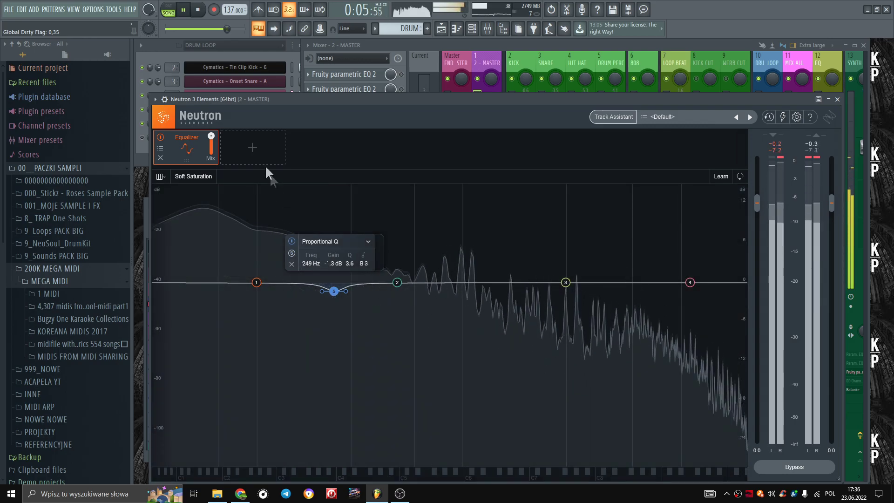
# Add a Compressor module in Peak mode with -10.7 dB threshold, 6.6 ms attack, 38.2 ms release and 1.4:1 ratio.
pyautogui.click(261, 154)
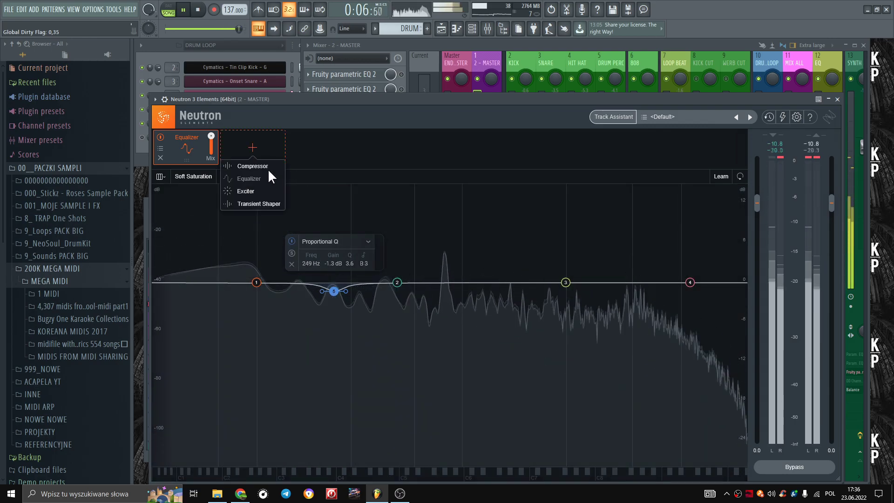
pyautogui.click(267, 167)
pyautogui.moveTo(452, 238); pyautogui.dragTo(430, 308)
pyautogui.moveTo(384, 337); pyautogui.dragTo(412, 347)
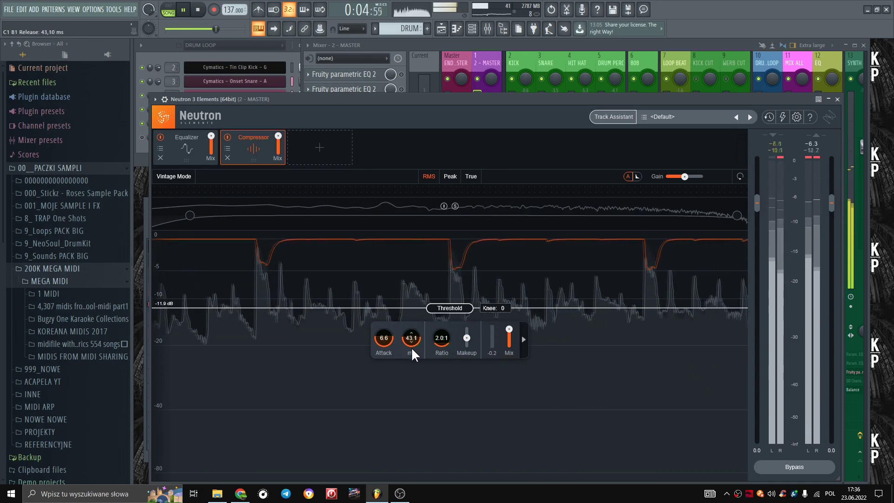
pyautogui.moveTo(439, 342); pyautogui.dragTo(442, 347)
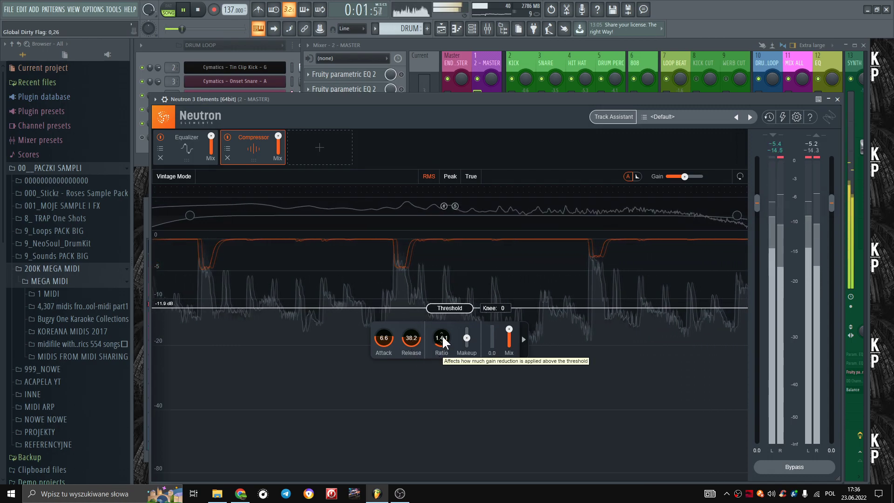
pyautogui.moveTo(460, 308); pyautogui.dragTo(460, 299)
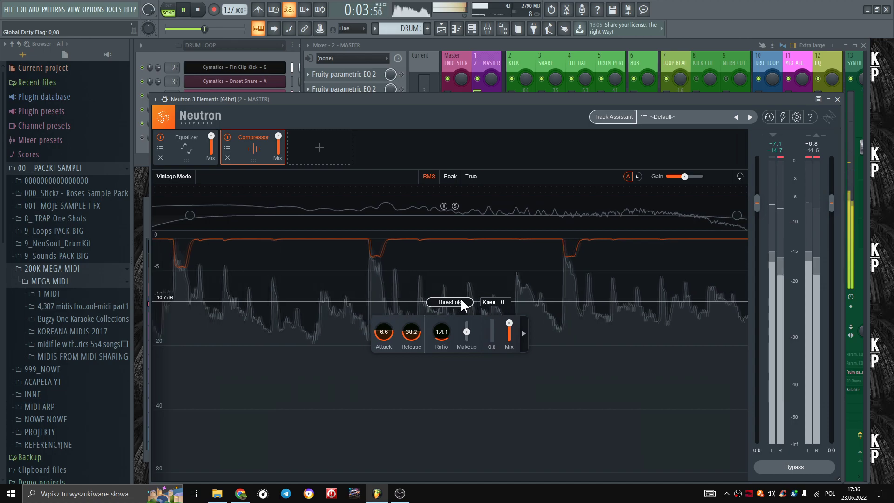
pyautogui.click(451, 177)
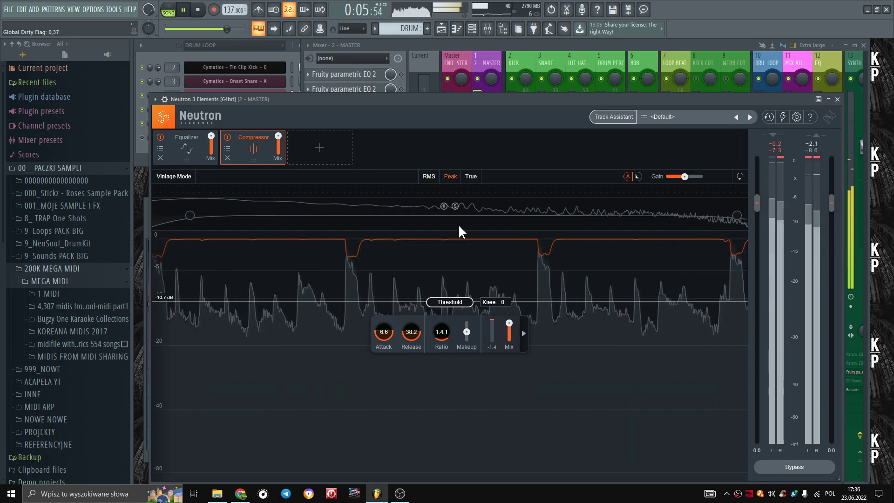
# In the Equalizer, boost band 3 by 0.4 dB at 3044 Hz and the high shelf by 0.5 dB around 10947 Hz.
pyautogui.click(198, 147)
pyautogui.moveTo(565, 282); pyautogui.dragTo(571, 281)
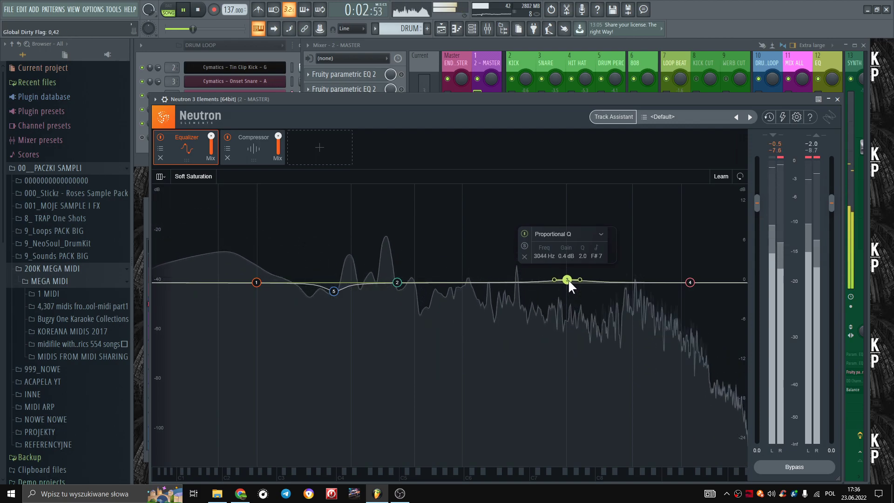
pyautogui.click(690, 282)
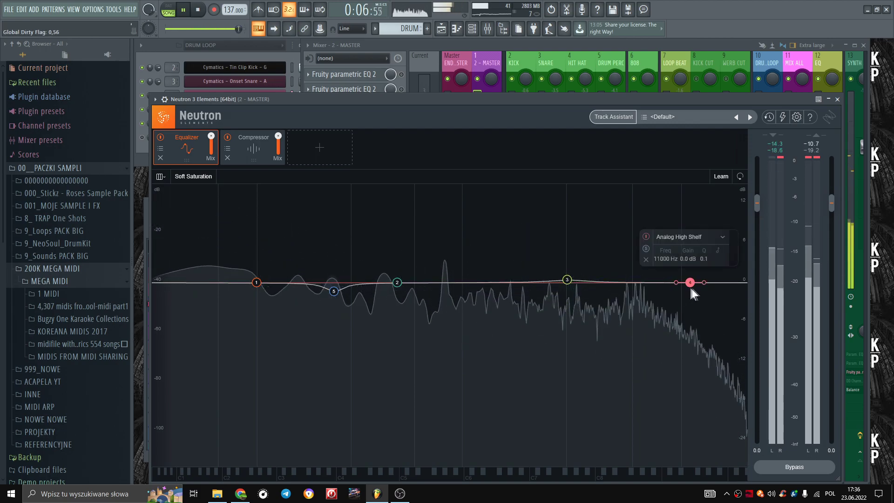
pyautogui.moveTo(692, 282); pyautogui.dragTo(692, 279)
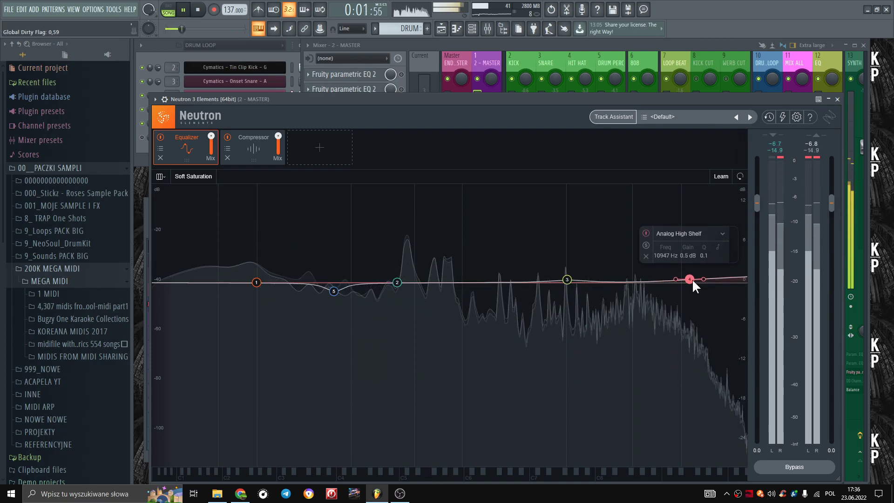
# Add a high-cut filter at the upper end of the spectrum and set the high shelf's gain to 0.6 dB.
pyautogui.doubleClick(728, 279)
pyautogui.moveTo(737, 281)
pyautogui.mouseDown()
pyautogui.moveTo(694, 279)
pyautogui.moveTo(730, 283)
pyautogui.mouseUp()
pyautogui.click(690, 280)
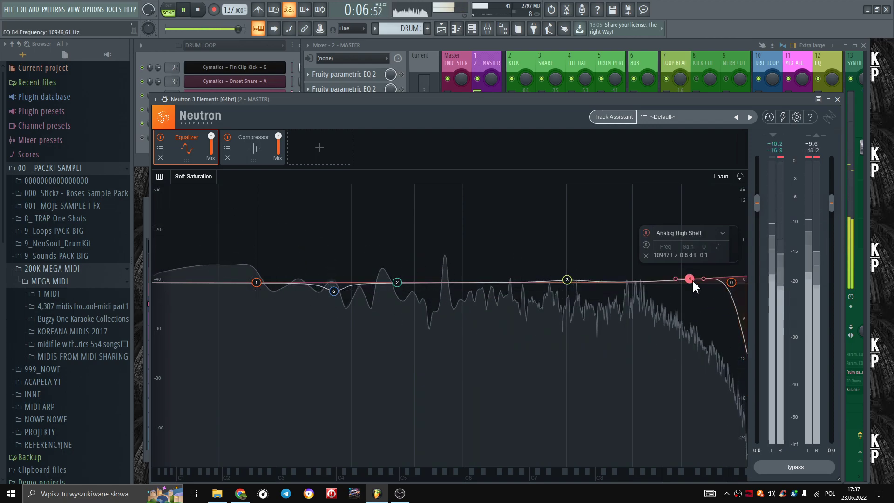
# Add a Proportional Q band boosting 2.3 dB at about 748 Hz with Q 1.5.
pyautogui.click(481, 283)
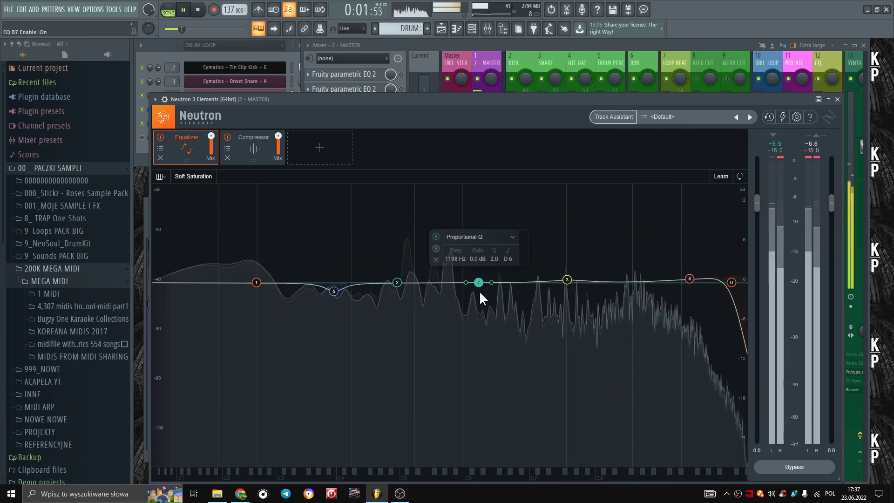
pyautogui.moveTo(482, 279); pyautogui.dragTo(433, 268)
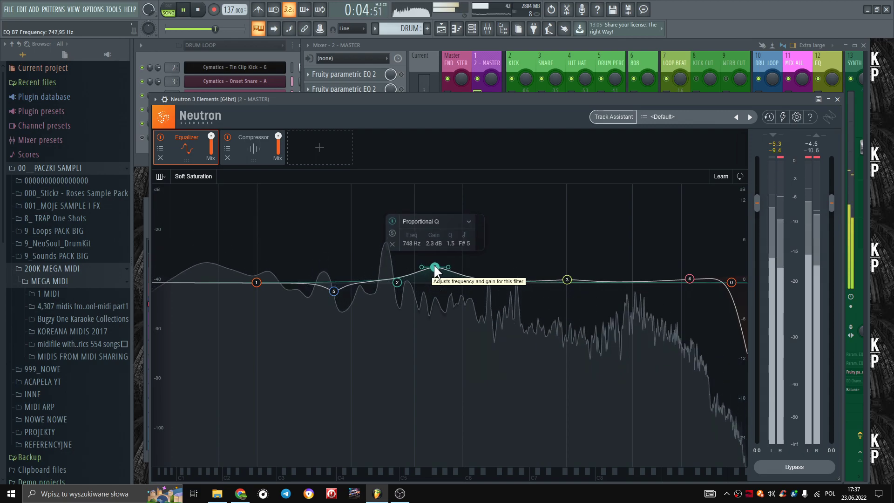
# Add an Exciter module after the Compressor in Defined mode, with drive 1.6 and the mix lowered to about 87.
pyautogui.click(255, 154)
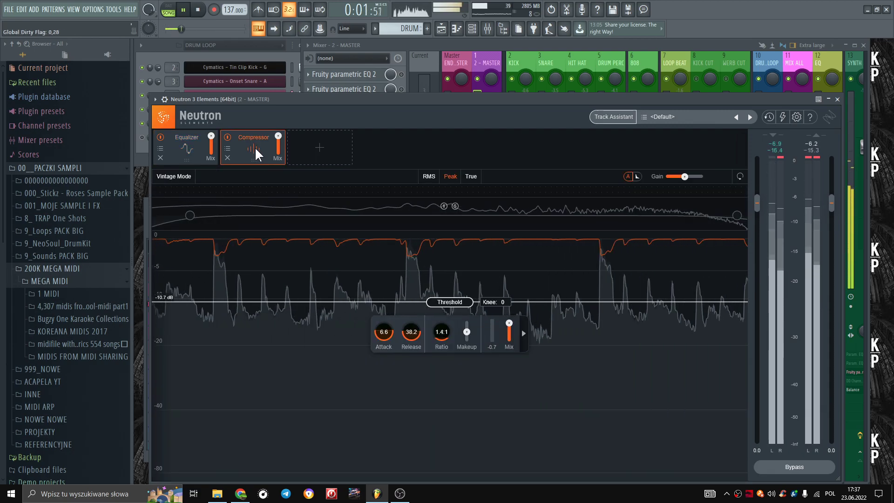
pyautogui.click(320, 149)
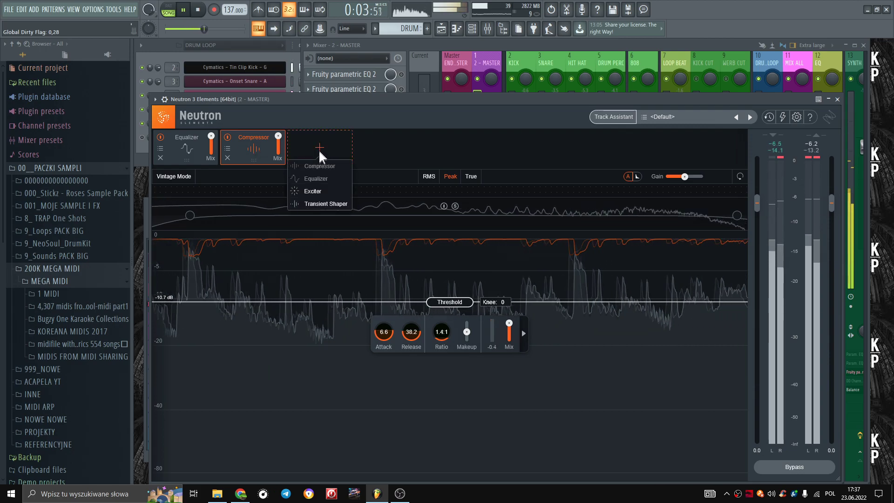
pyautogui.click(321, 193)
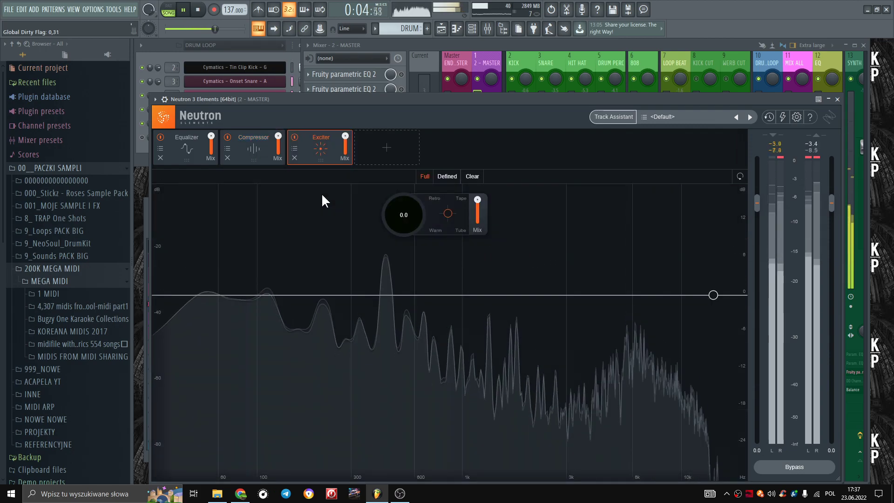
pyautogui.click(447, 177)
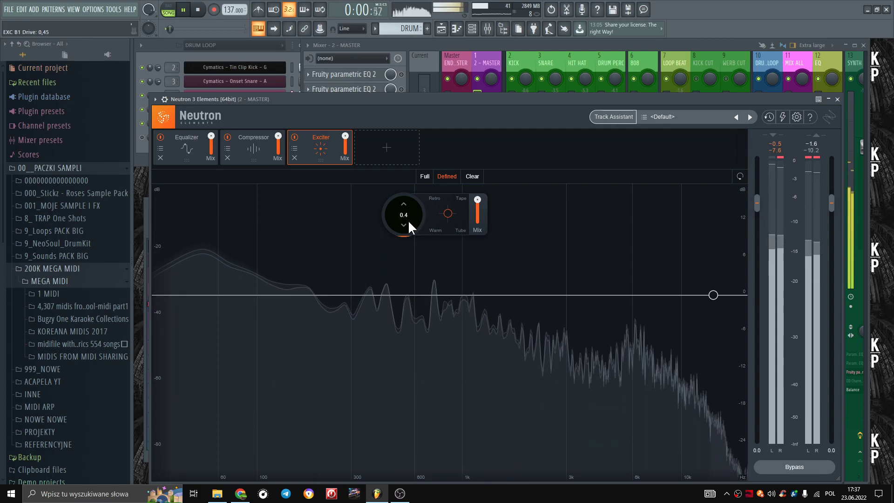
pyautogui.scroll(3, 408, 219)
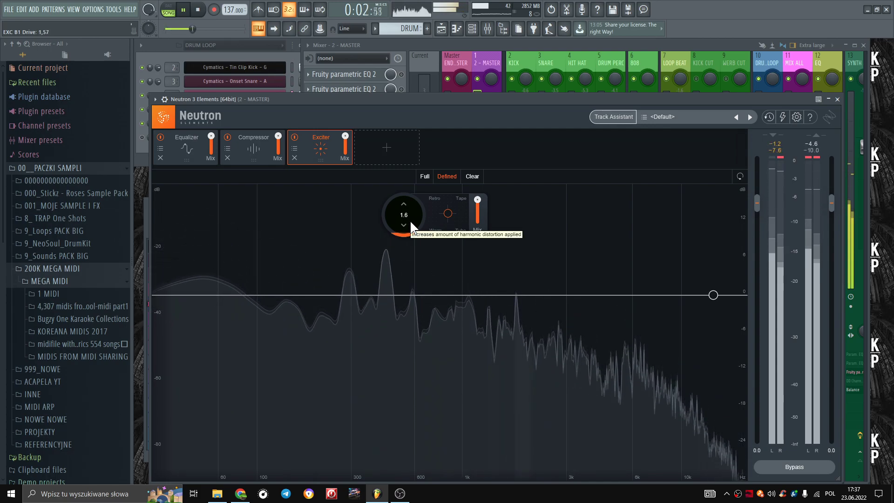
pyautogui.scroll(-1, 478, 205)
pyautogui.scroll(-5, 477, 212)
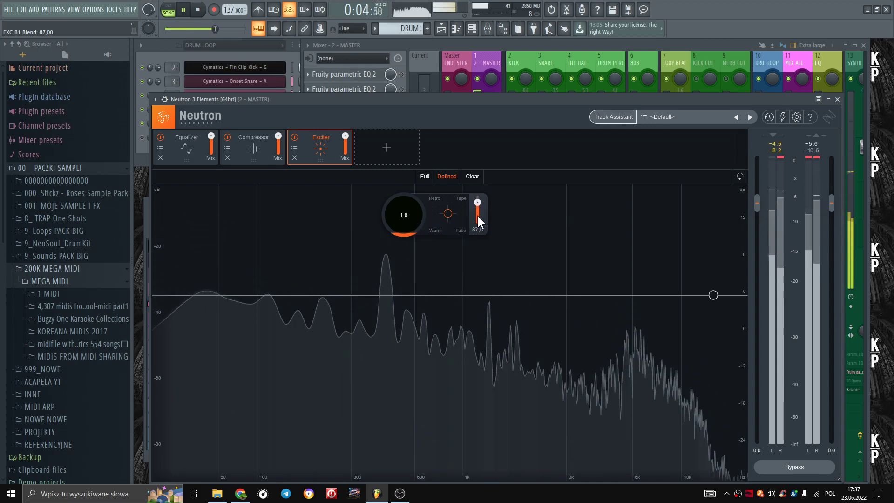
# Switch the Exciter to Clear, lower its post filter to -0.53 dB at 10.2 kHz and shift its character towards Tape.
pyautogui.click(472, 176)
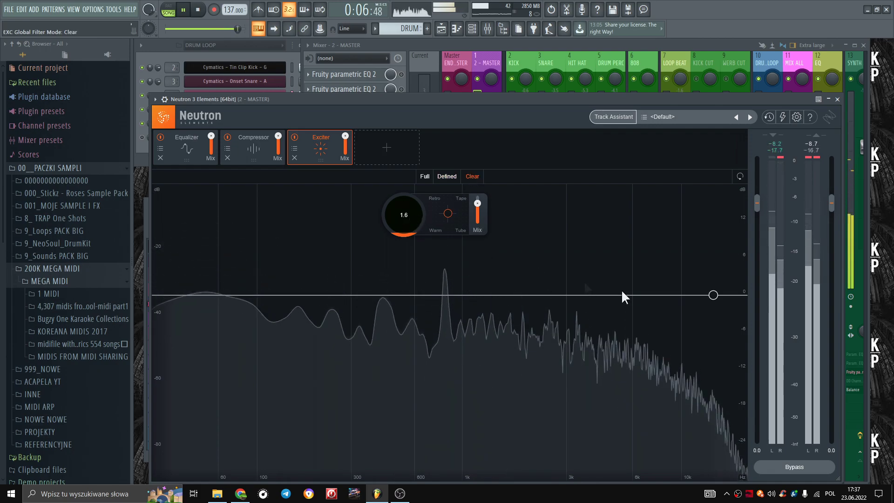
pyautogui.moveTo(708, 294); pyautogui.dragTo(680, 298)
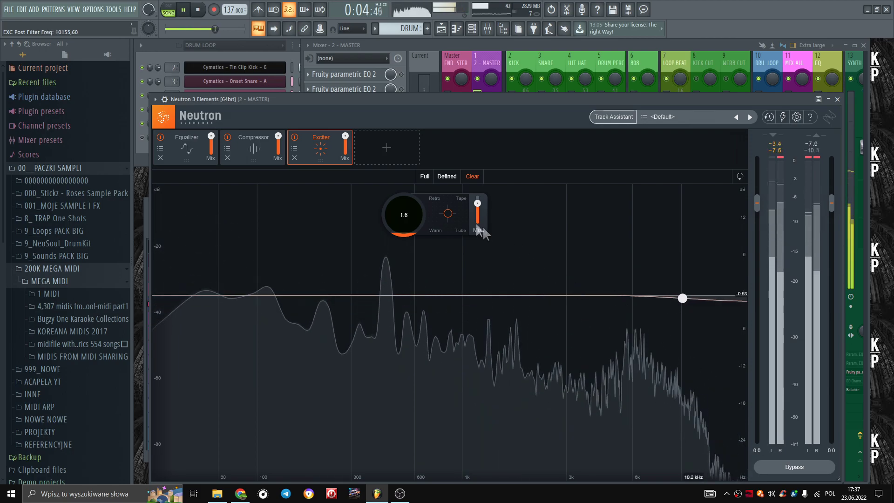
pyautogui.moveTo(451, 212)
pyautogui.mouseDown()
pyautogui.moveTo(462, 211)
pyautogui.moveTo(456, 206)
pyautogui.mouseUp()
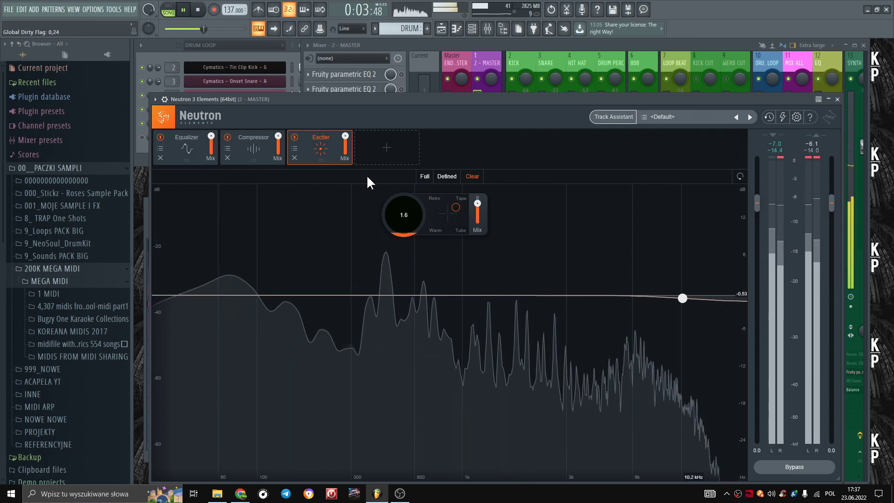
# Move the Exciter ahead of the Compressor in the module chain and display the Compressor's controls.
pyautogui.moveTo(311, 137); pyautogui.dragTo(256, 136)
pyautogui.click(312, 142)
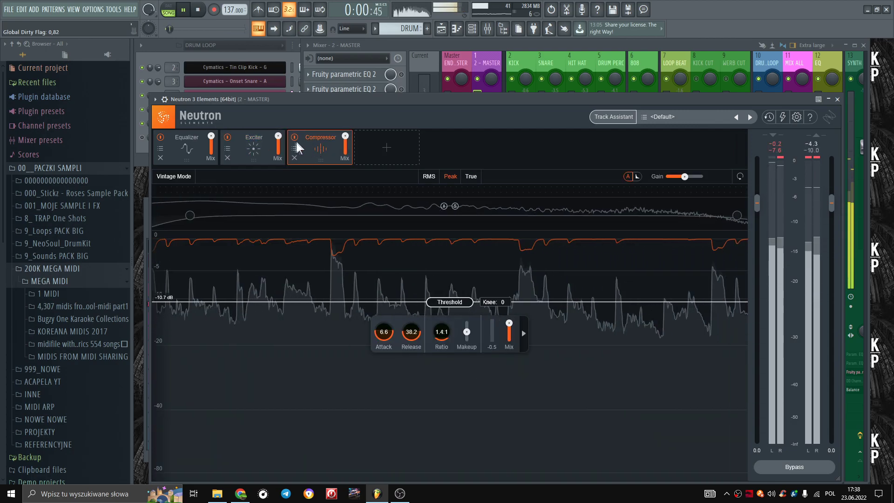
# Add a low-cut filter in the Equalizer at the lowest end of the spectrum.
pyautogui.click(194, 139)
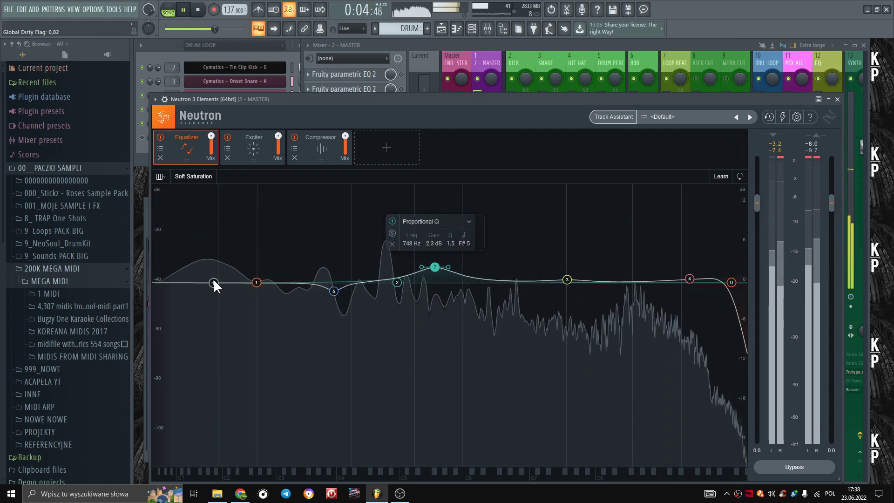
pyautogui.click(214, 281)
pyautogui.moveTo(220, 283); pyautogui.dragTo(160, 283)
# Remove equalizer band 1 and recreate it as an Analog Low Shelf at 68 Hz with -0.1 dB gain.
pyautogui.moveTo(256, 283); pyautogui.dragTo(241, 282)
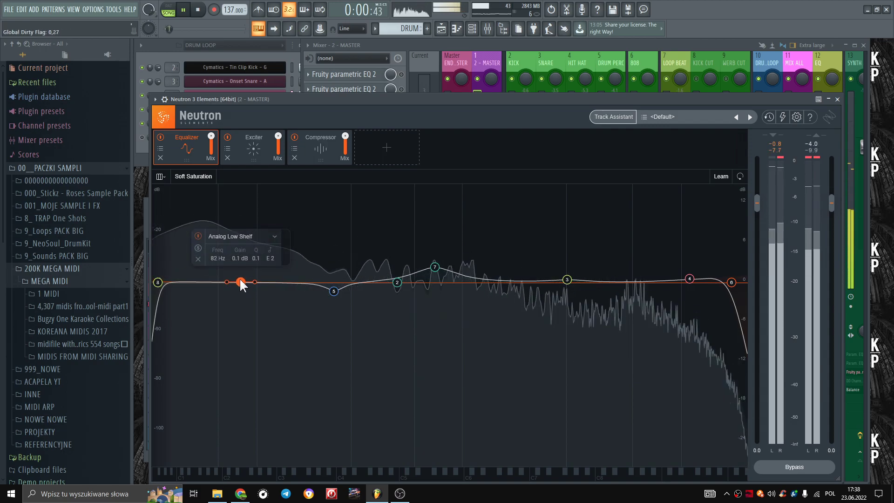
pyautogui.click(198, 259)
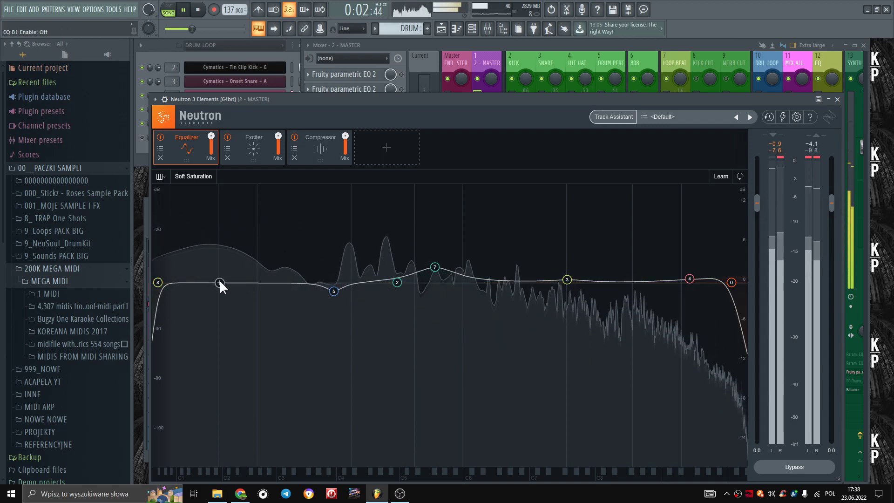
pyautogui.click(220, 282)
pyautogui.moveTo(223, 281)
pyautogui.mouseDown()
pyautogui.moveTo(277, 276)
pyautogui.moveTo(227, 283)
pyautogui.mouseUp()
# Add a Proportional Q band boosting 1.6 dB at about 93 Hz with Q 1.1, soloing it temporarily to find the frequency.
pyautogui.doubleClick(271, 283)
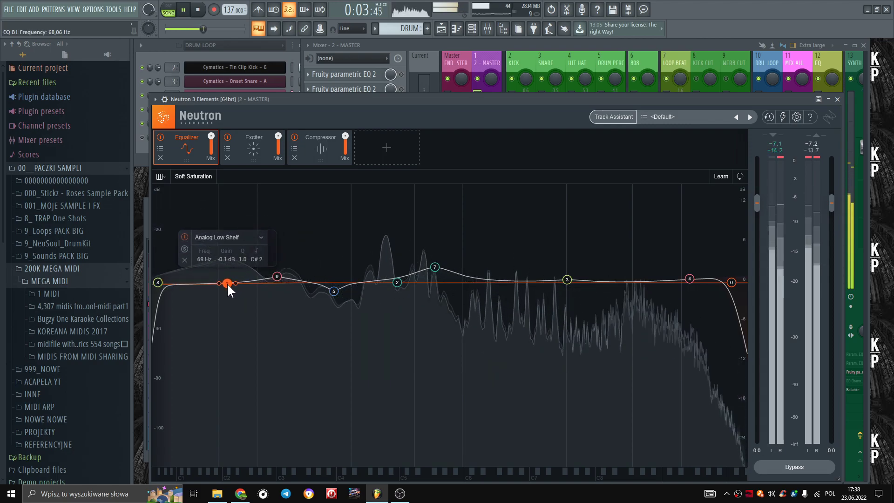
pyautogui.moveTo(277, 278); pyautogui.dragTo(295, 271)
pyautogui.click(240, 239)
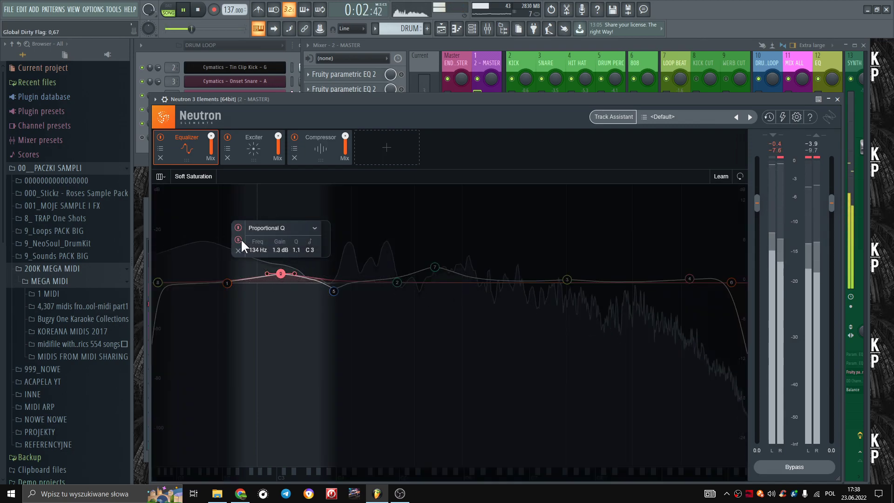
pyautogui.moveTo(287, 278); pyautogui.dragTo(251, 273)
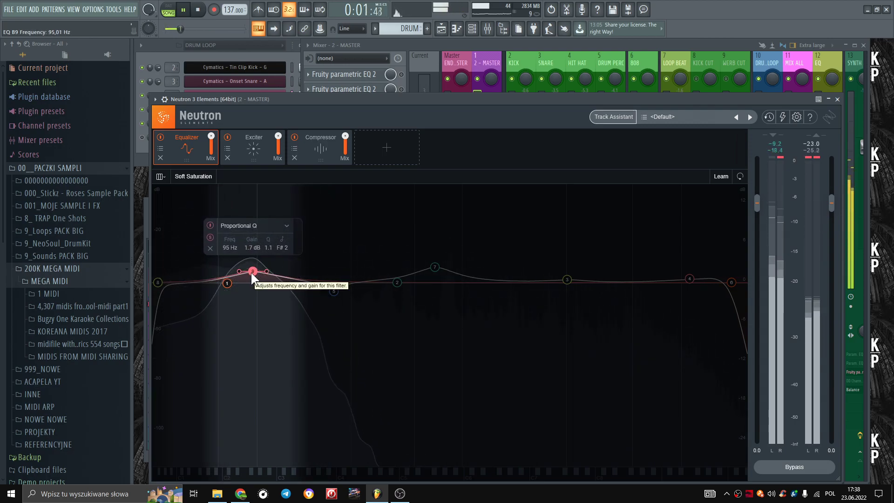
pyautogui.click(210, 238)
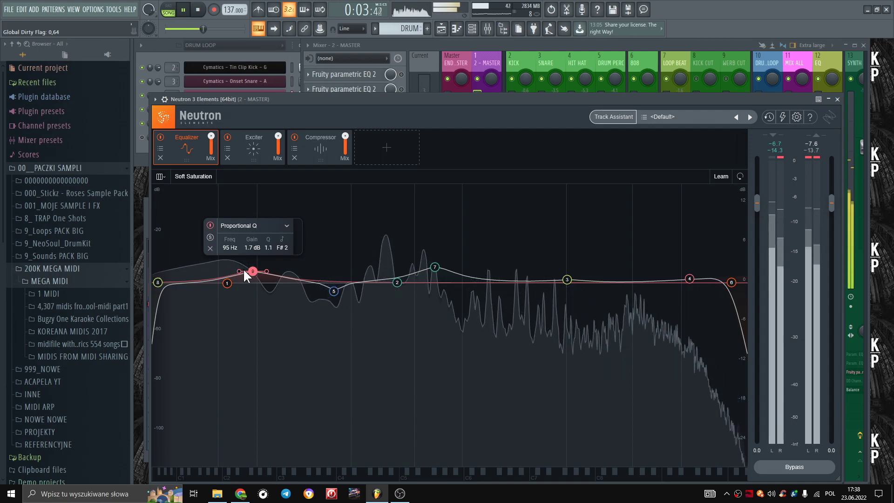
pyautogui.moveTo(251, 274); pyautogui.dragTo(250, 273)
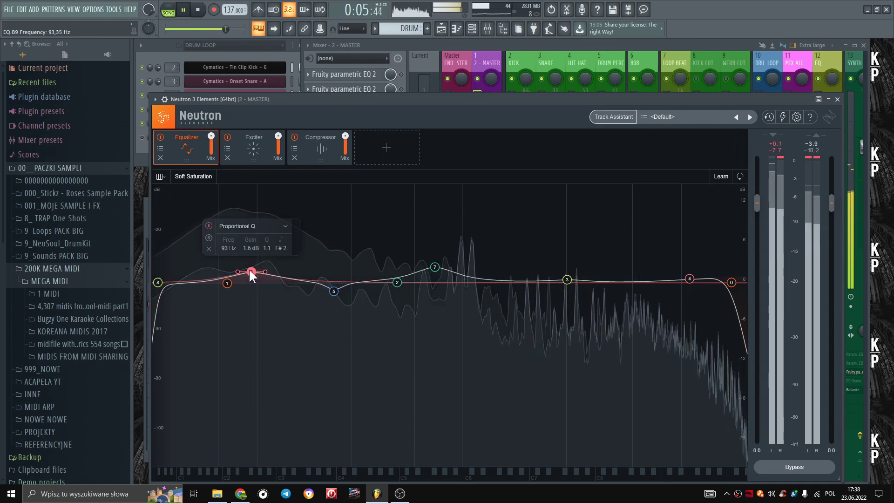
# Lower the Compressor's threshold to -12.6 dB and set its attack to 7.7 ms.
pyautogui.click(318, 150)
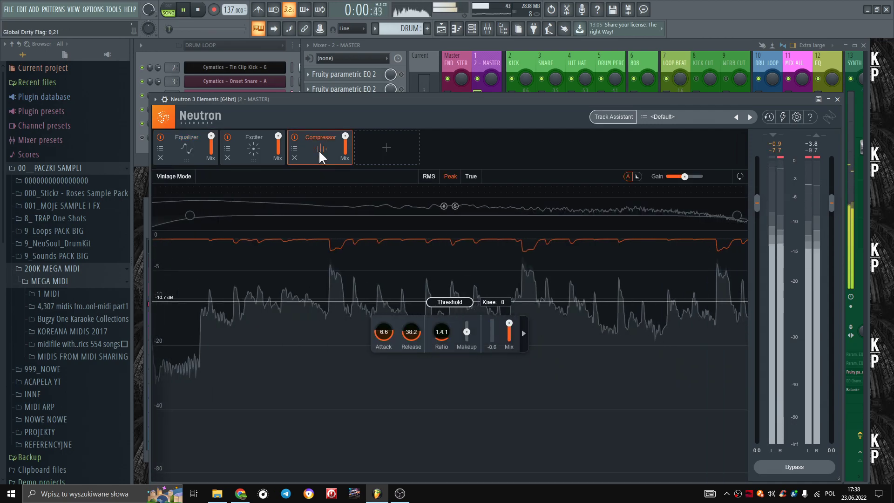
pyautogui.moveTo(449, 303); pyautogui.dragTo(445, 312)
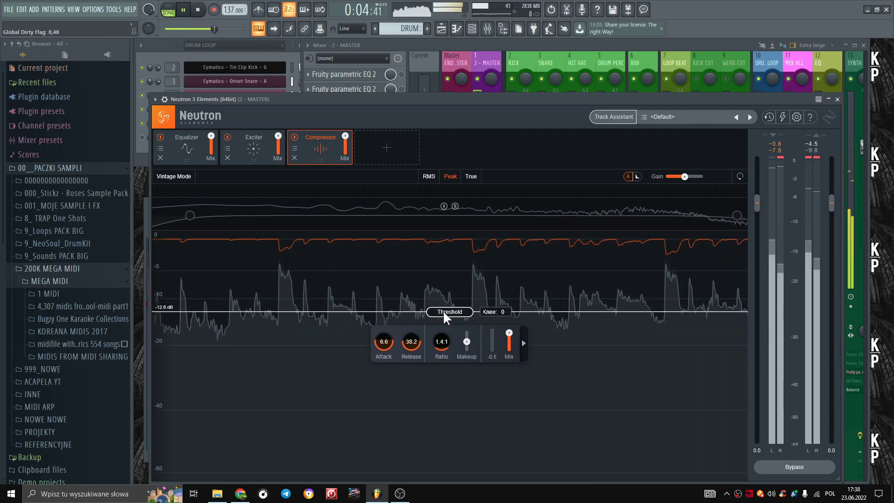
pyautogui.scroll(4, 387, 340)
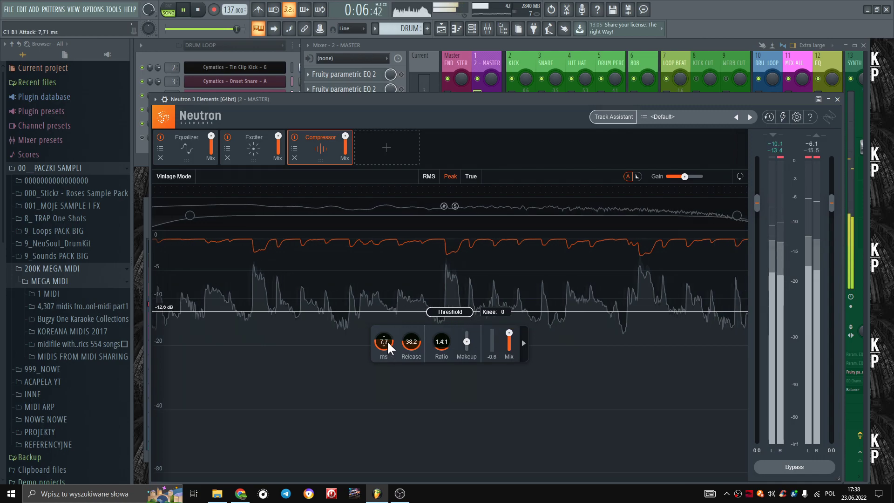
# Raise the Neutron Compressor's attack to 9.0 ms and its release to 113.9 ms, and close the plugin.
pyautogui.scroll(5, 411, 342)
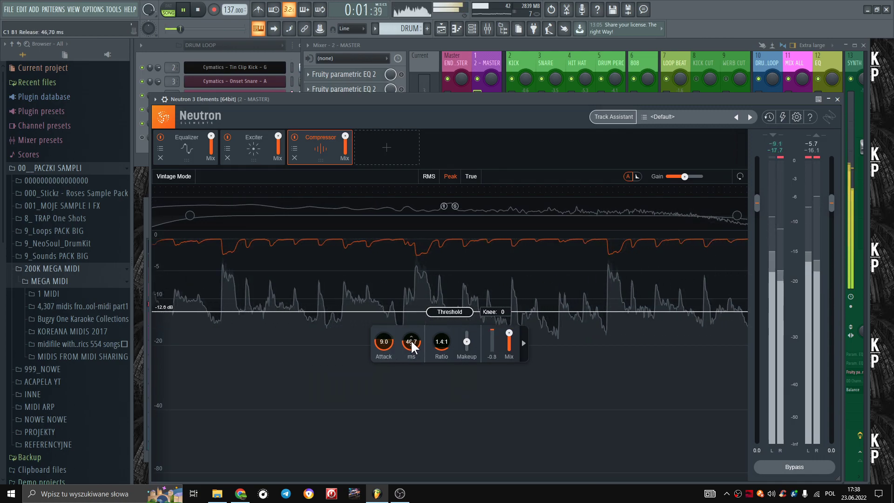
pyautogui.scroll(4, 413, 339)
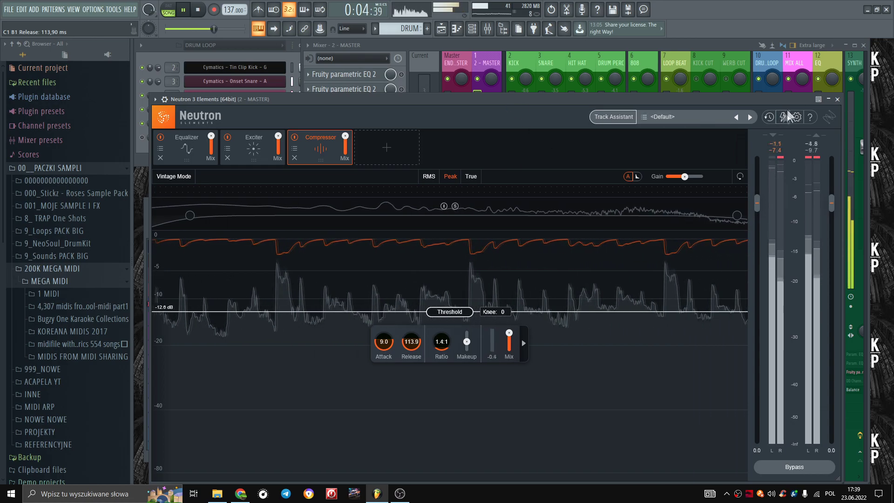
pyautogui.click(837, 100)
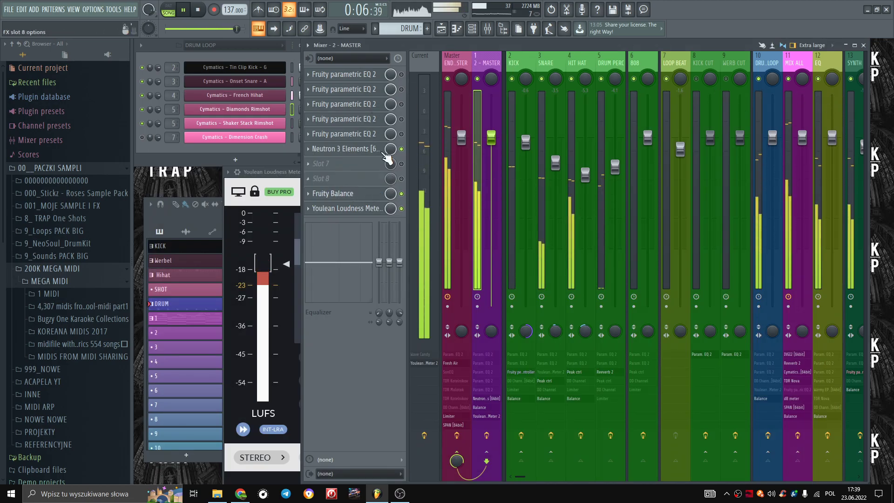
# Clear the measurements in Youlean Loudness Meter 2 and check the loudness of the mix afresh.
pyautogui.click(286, 177)
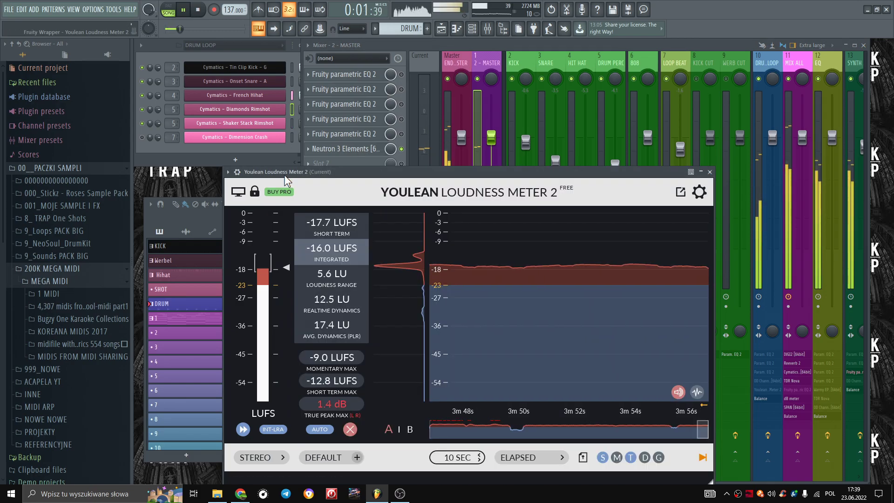
pyautogui.click(459, 69)
pyautogui.click(291, 173)
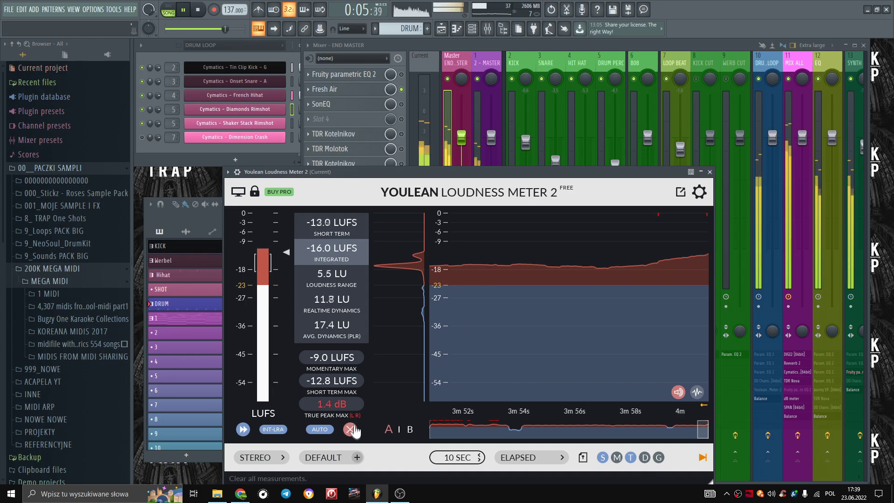
pyautogui.click(351, 430)
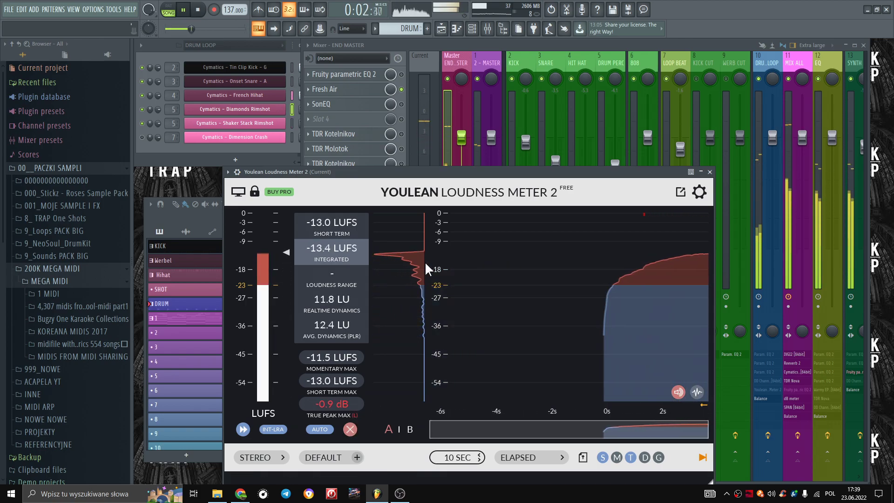
# Try different stereo separation settings on the SYNTH ALL and END MASTER mixer tracks.
pyautogui.click(429, 68)
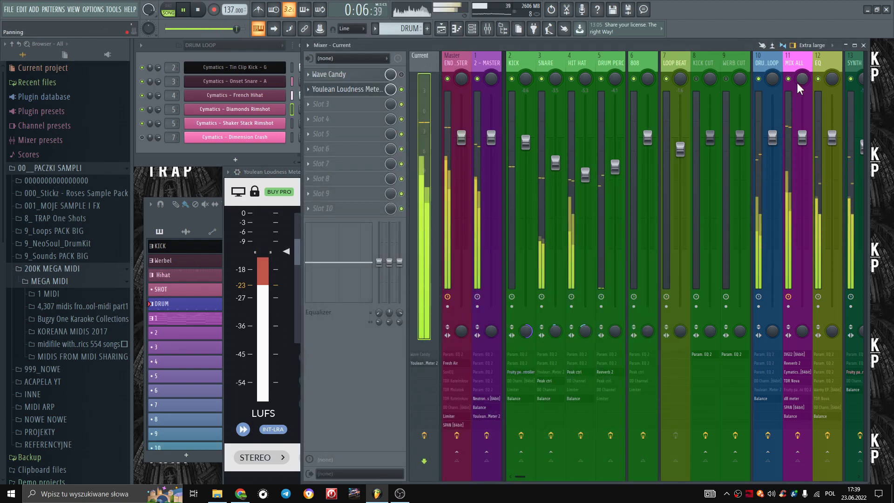
pyautogui.scroll(-3, 759, 62)
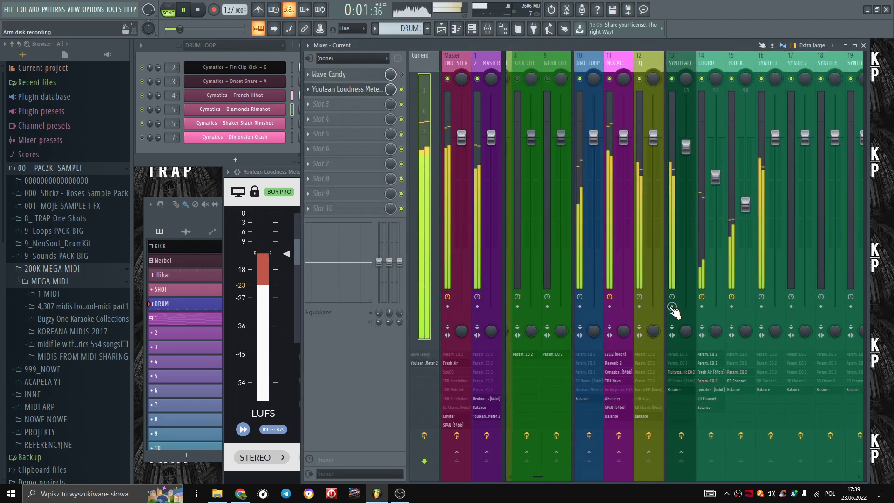
pyautogui.moveTo(685, 331); pyautogui.dragTo(685, 326)
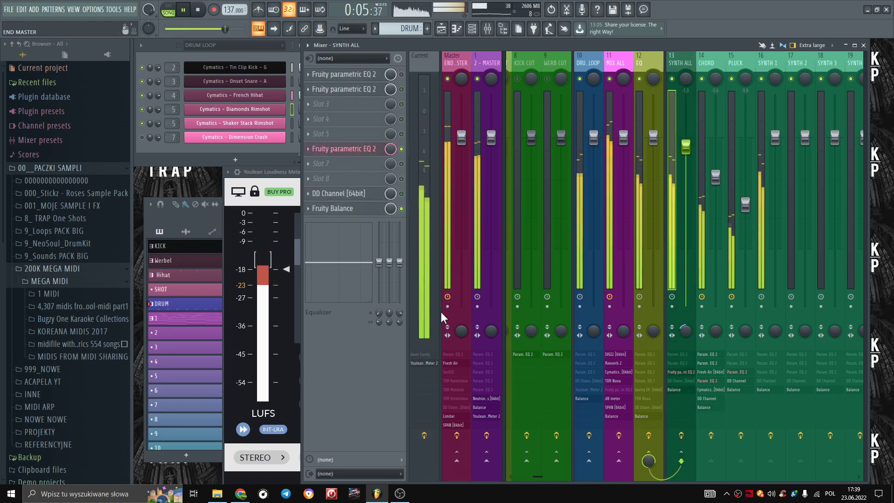
pyautogui.moveTo(459, 332); pyautogui.dragTo(459, 307)
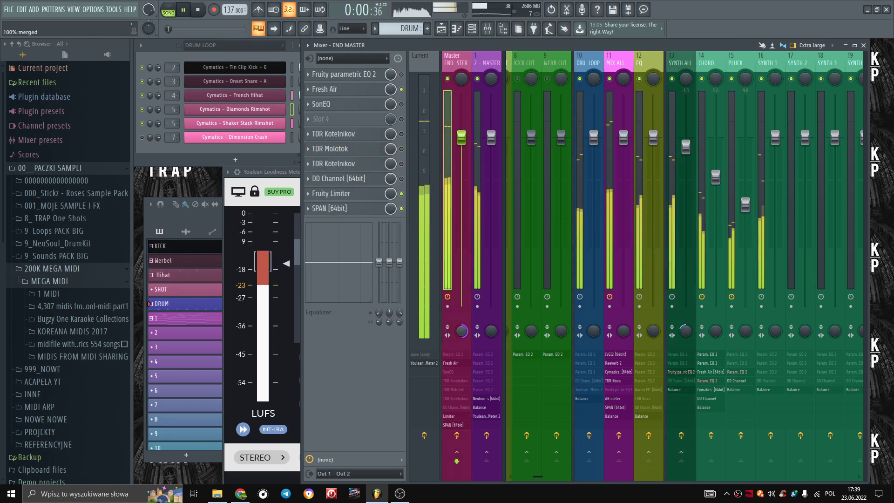
pyautogui.moveTo(686, 331); pyautogui.dragTo(684, 330)
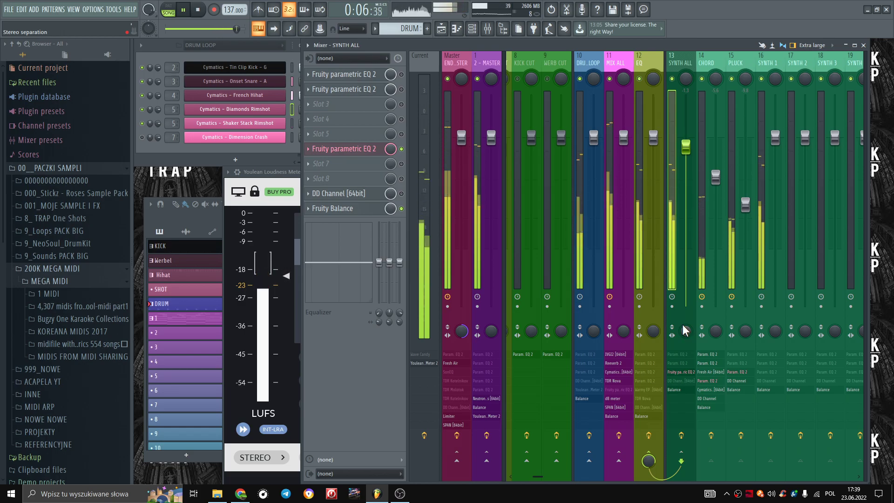
pyautogui.rightClick(462, 333)
pyautogui.click(476, 339)
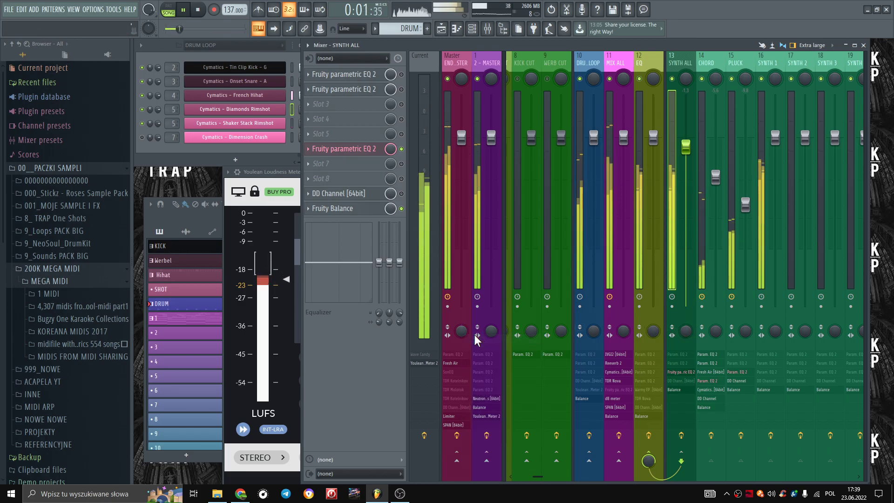
# Enable the wide-band threshold in TDR Nova on the MIX ALL track and set it to -5.7 dB.
pyautogui.click(616, 59)
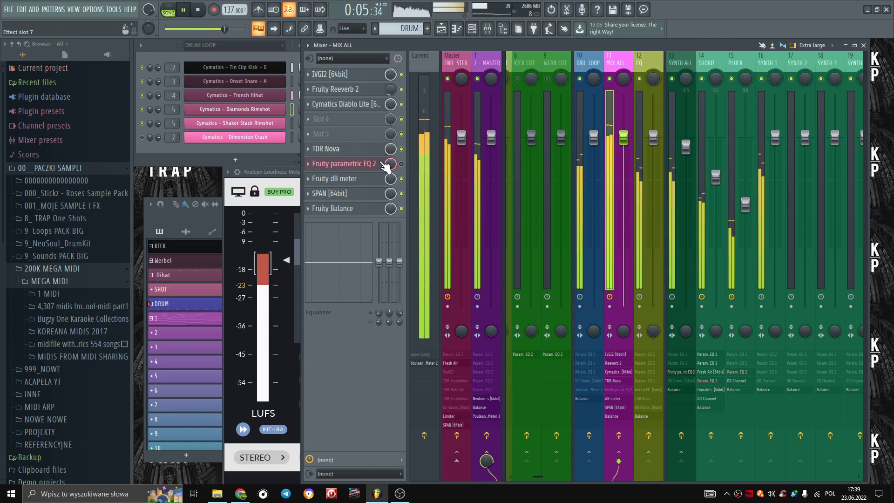
pyautogui.click(364, 148)
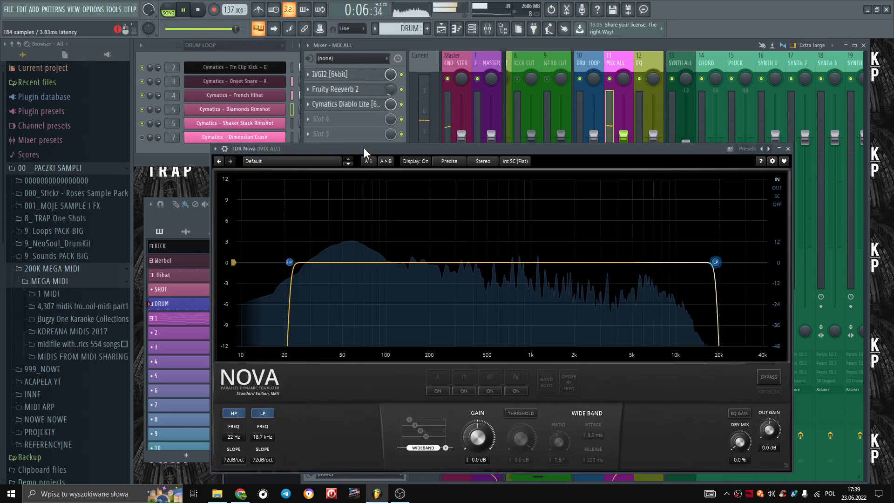
pyautogui.click(521, 414)
pyautogui.moveTo(521, 435); pyautogui.dragTo(521, 462)
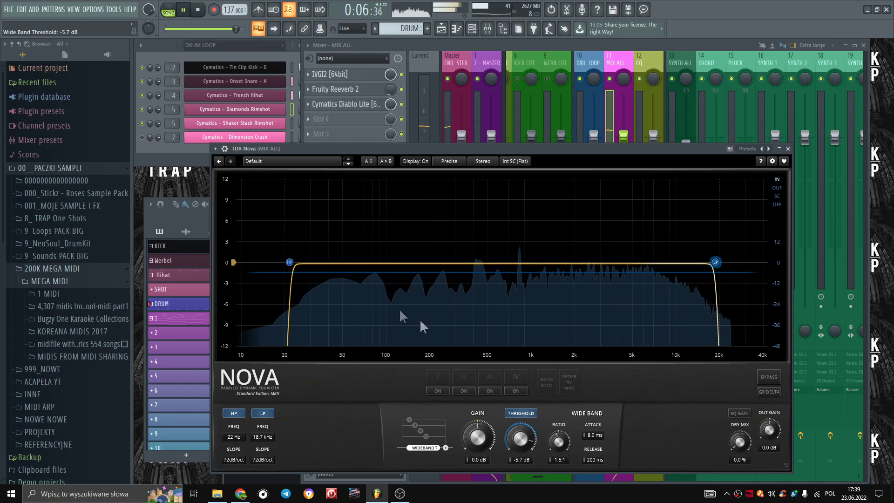
# Enable TDR Nova's band IV as a dynamic high shelf at 669 Hz with 3.0 dB gain and a -11.2 dB threshold.
pyautogui.click(517, 392)
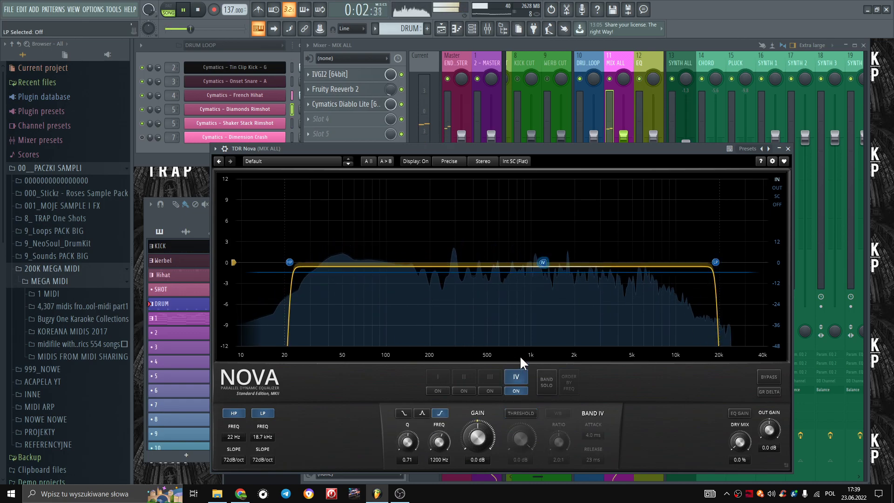
pyautogui.click(513, 413)
pyautogui.moveTo(521, 438); pyautogui.dragTo(521, 459)
pyautogui.moveTo(543, 262); pyautogui.dragTo(543, 252)
pyautogui.moveTo(481, 429); pyautogui.dragTo(482, 427)
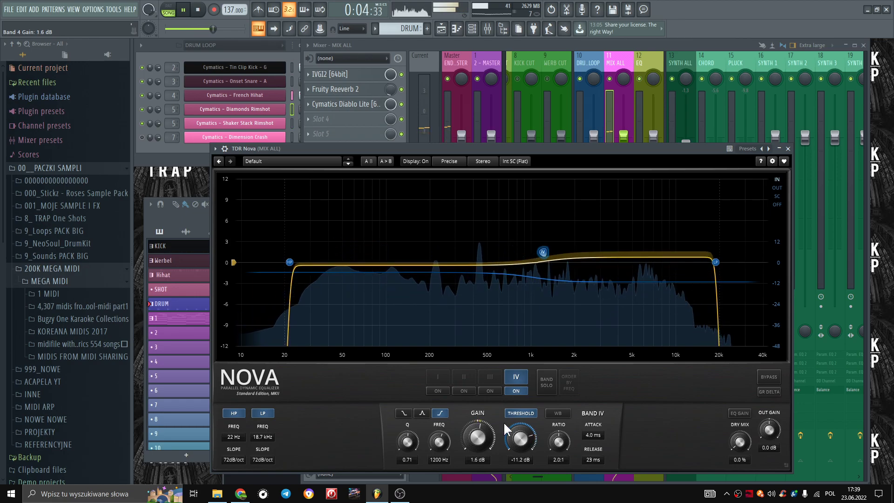
pyautogui.moveTo(543, 251); pyautogui.dragTo(498, 243)
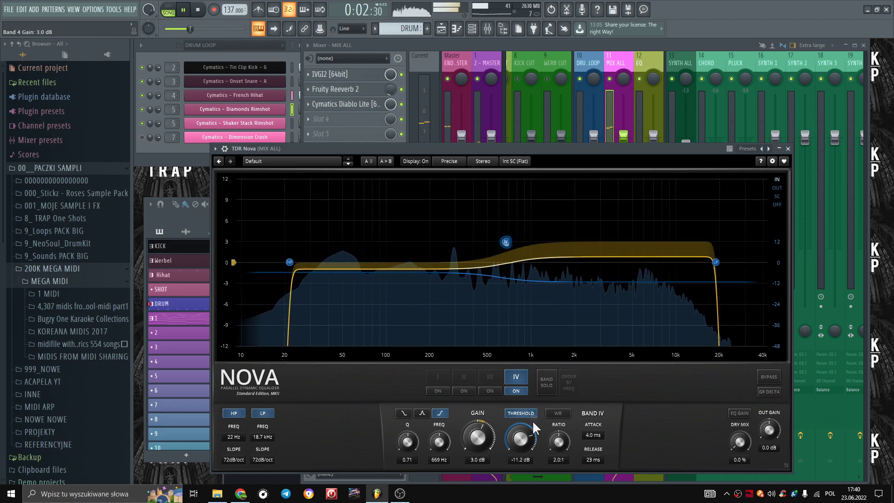
# Set band IV's threshold to -11.7 dB, ratio to 1.7:1, attack to 10 ms and release to 117 ms, keeping the high-shelf type.
pyautogui.moveTo(535, 443); pyautogui.dragTo(592, 423)
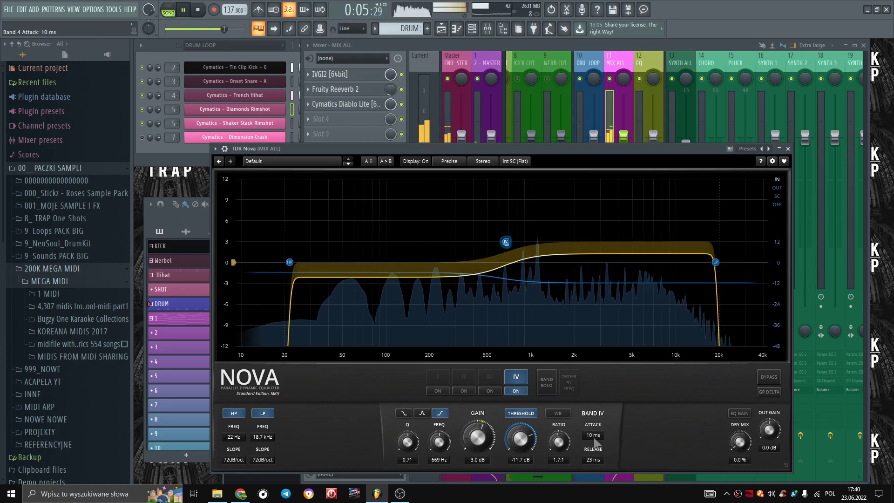
pyautogui.click(426, 413)
pyautogui.click(441, 414)
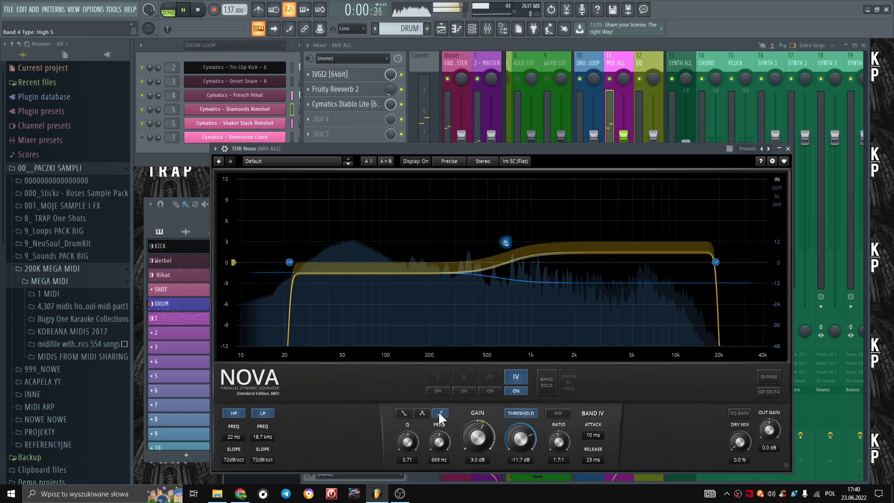
pyautogui.moveTo(589, 460); pyautogui.dragTo(590, 444)
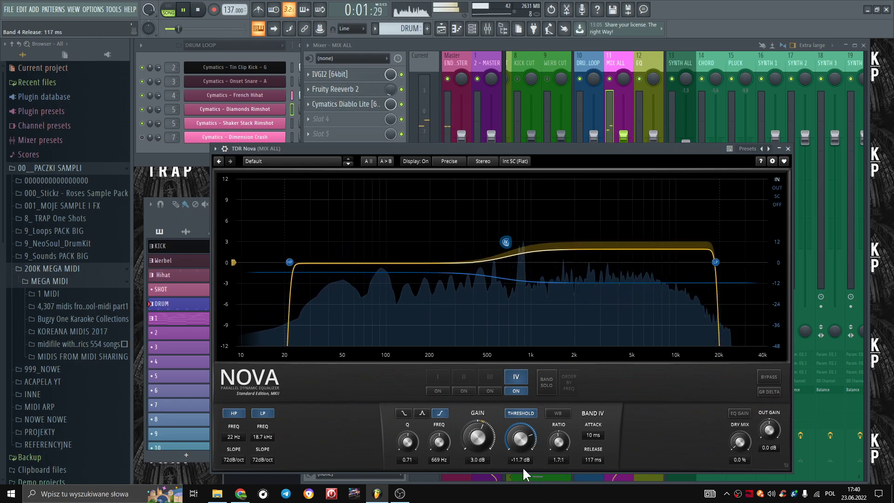
# Set TDR Nova's wide-band attack to 29 ms and release to 77 ms, and close the plugin.
pyautogui.click(289, 263)
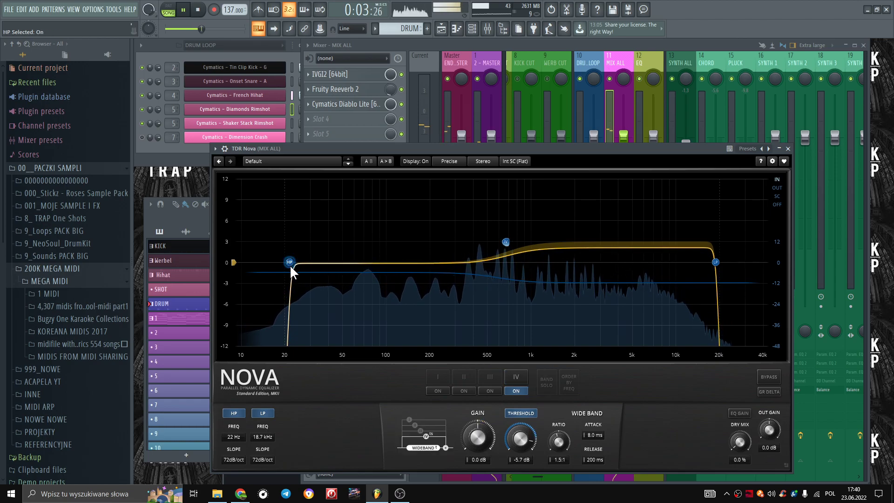
pyautogui.moveTo(595, 435); pyautogui.dragTo(591, 461)
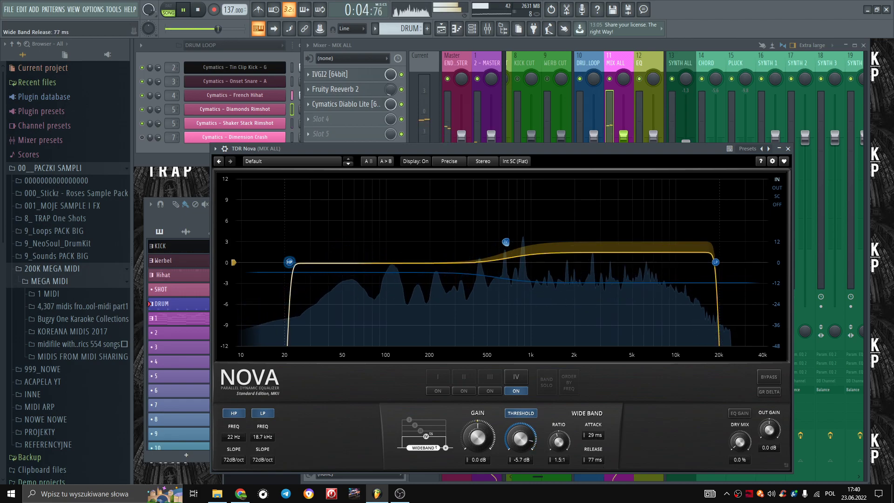
pyautogui.click(788, 148)
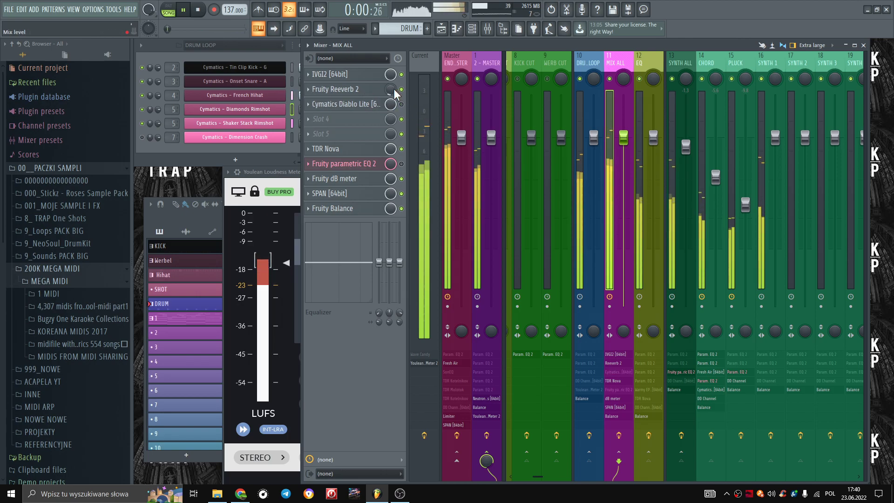
# Lower High Air and slightly raise Mid Air in Fresh Air on the CHORD track, and close the plugin.
pyautogui.click(715, 81)
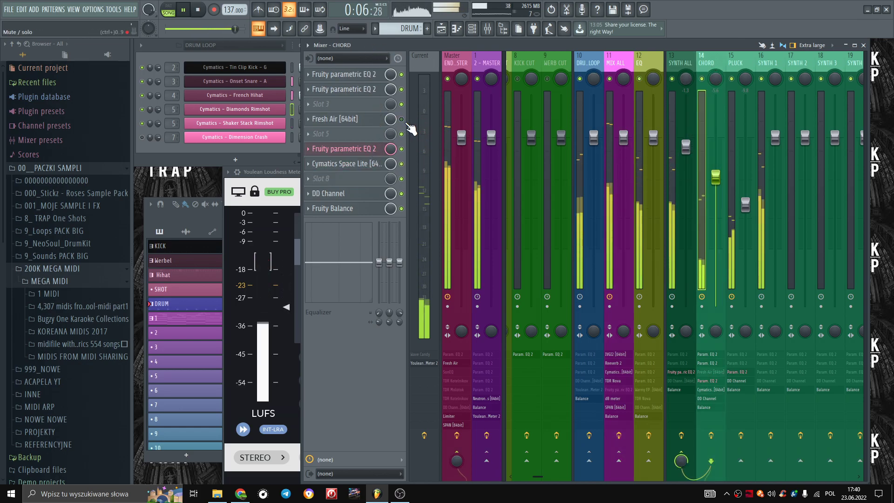
pyautogui.click(361, 117)
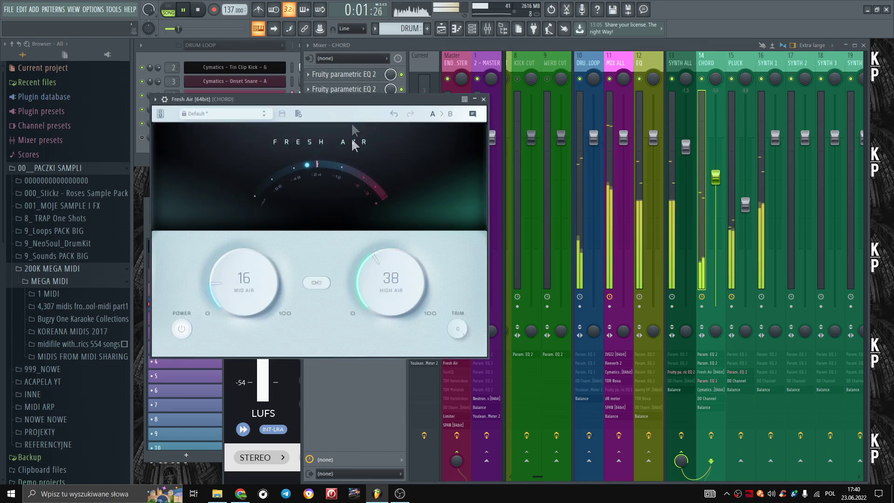
pyautogui.moveTo(396, 281); pyautogui.dragTo(393, 300)
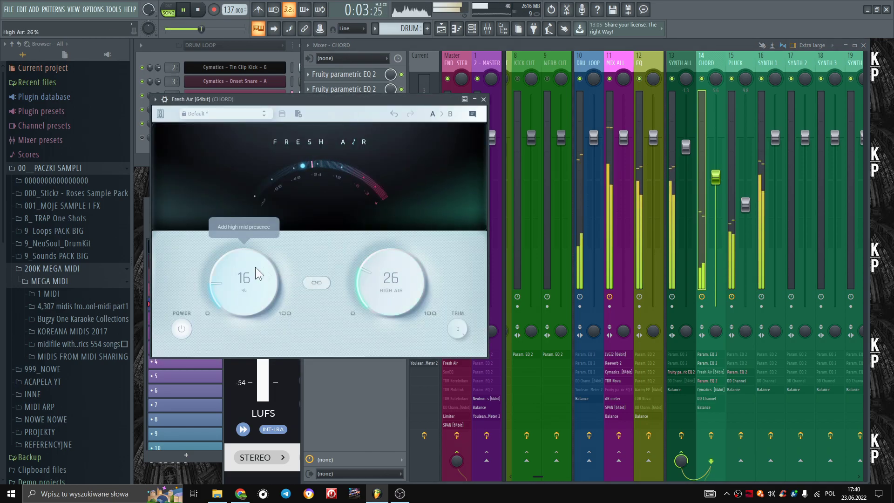
pyautogui.moveTo(249, 264); pyautogui.dragTo(253, 260)
pyautogui.moveTo(378, 292); pyautogui.dragTo(381, 307)
pyautogui.click(484, 99)
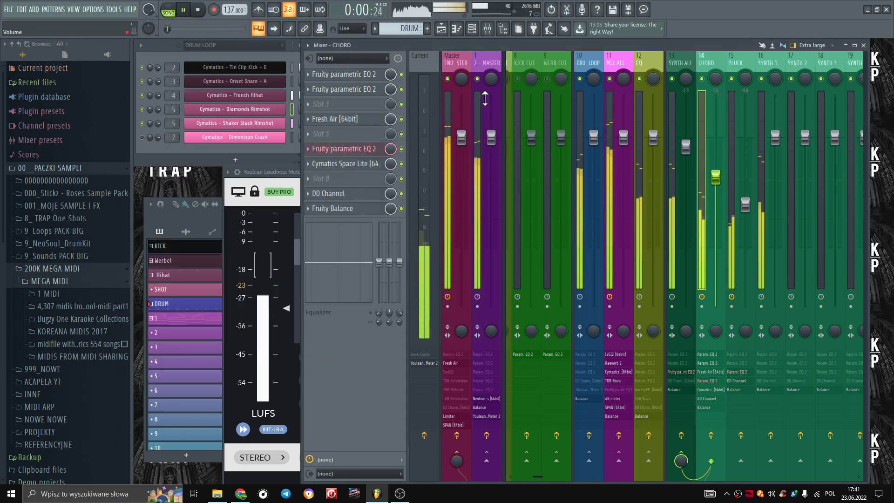
# Lower the SYNTH 1 track's volume and insert Fruity Delay 3 with the XXX preset in its effect slot 4.
pyautogui.moveTo(775, 137); pyautogui.dragTo(775, 156)
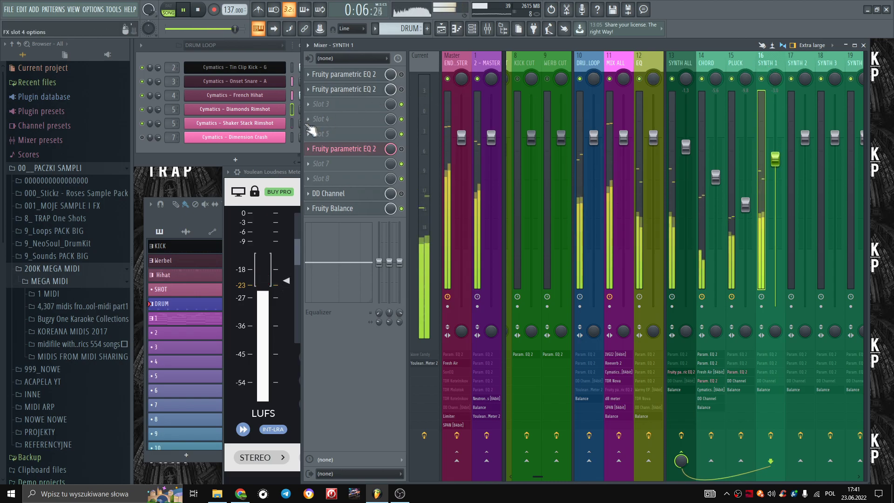
pyautogui.click(326, 119)
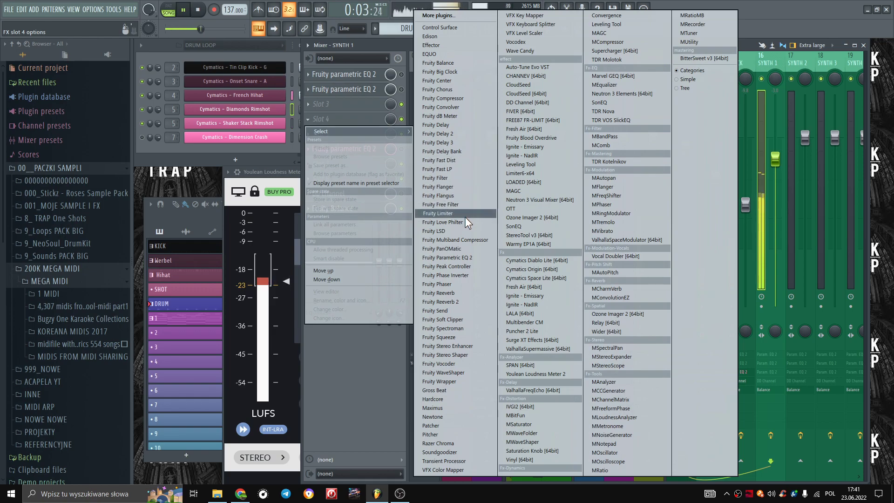
pyautogui.click(454, 142)
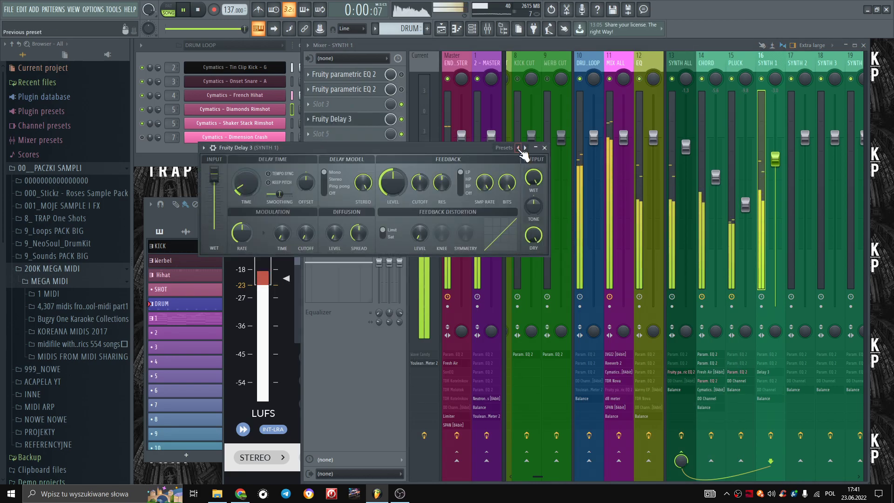
pyautogui.click(518, 147)
pyautogui.click(548, 244)
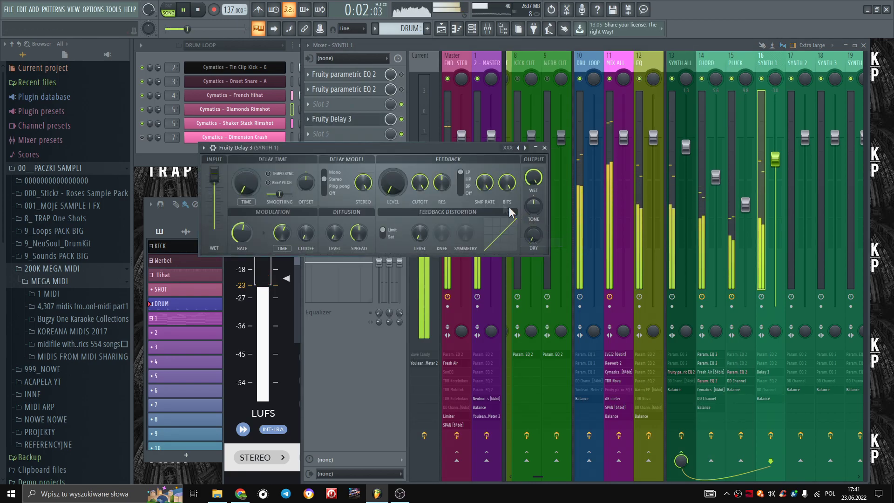
pyautogui.click(544, 148)
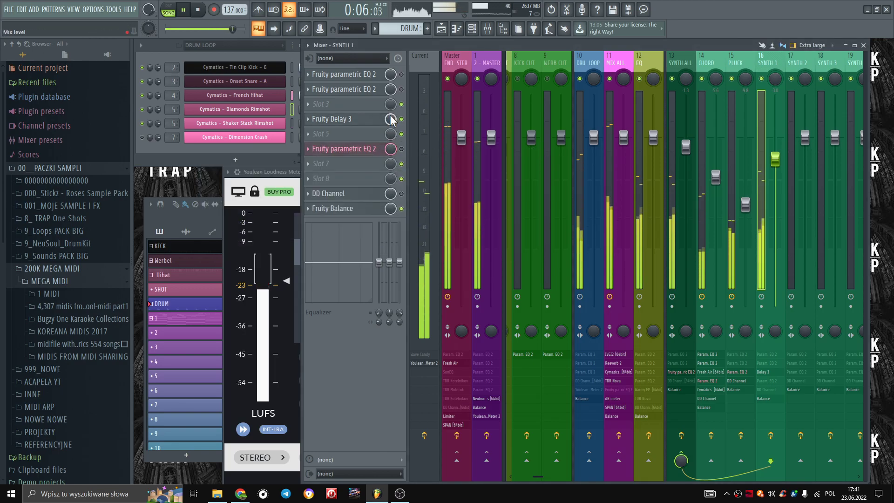
# Set the modulation time amount of Fruity Delay 3 on the SYNTH 1 track to 16.6% and close the plugin.
pyautogui.click(367, 122)
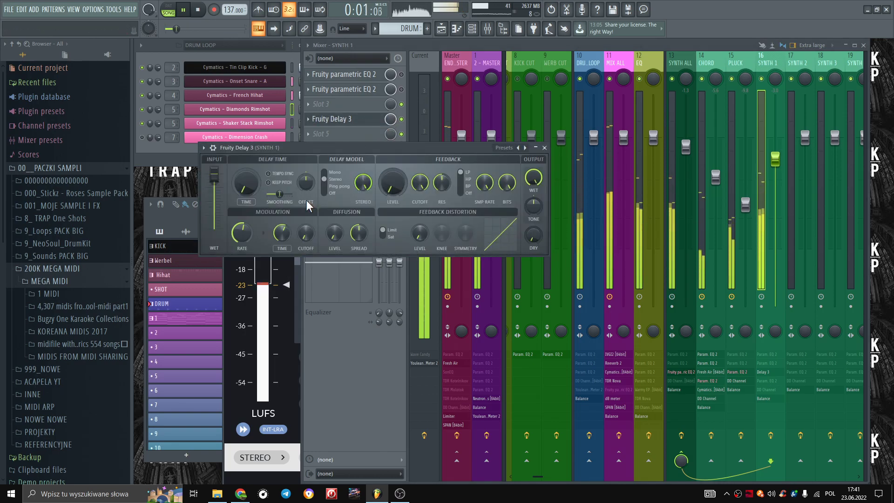
pyautogui.moveTo(293, 233); pyautogui.dragTo(292, 235)
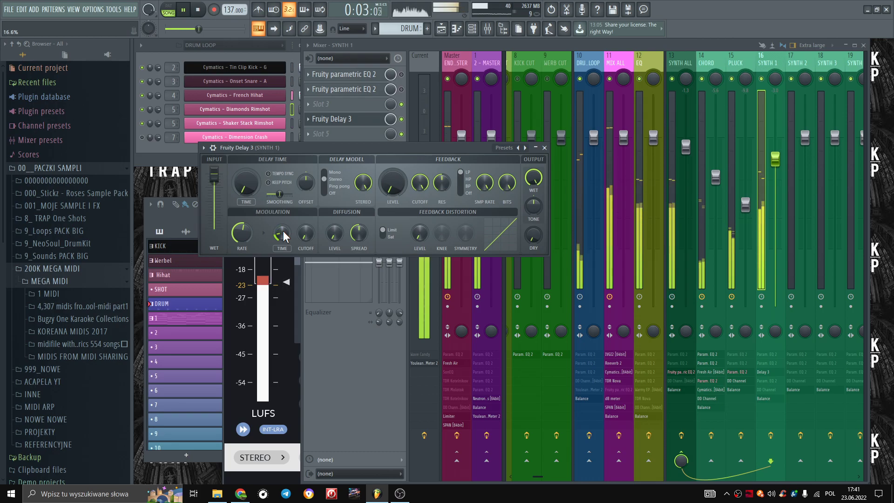
pyautogui.click(544, 150)
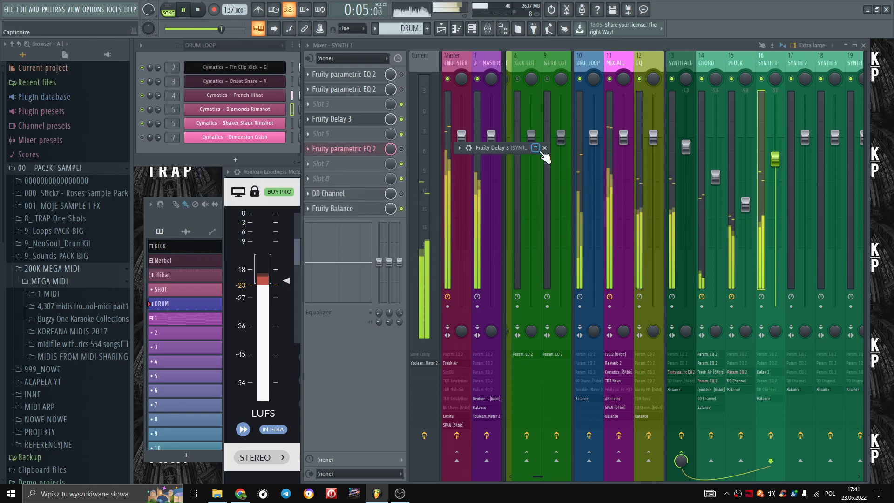
pyautogui.click(315, 134)
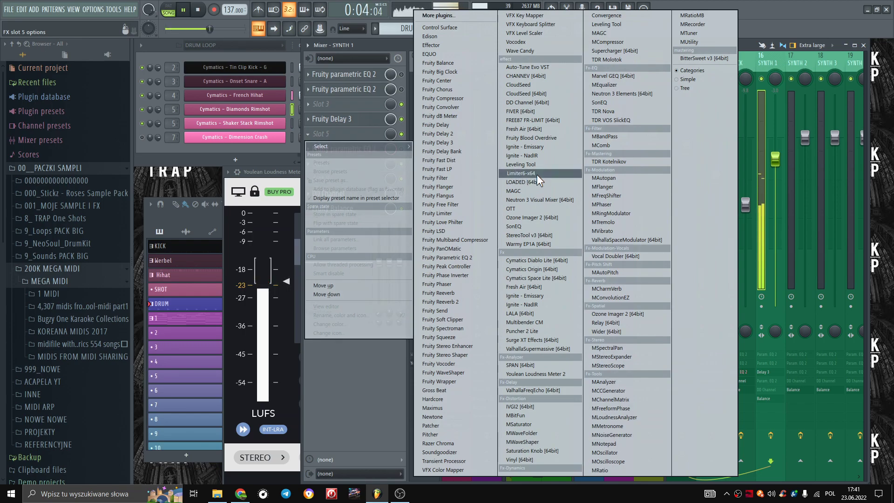
pyautogui.click(620, 77)
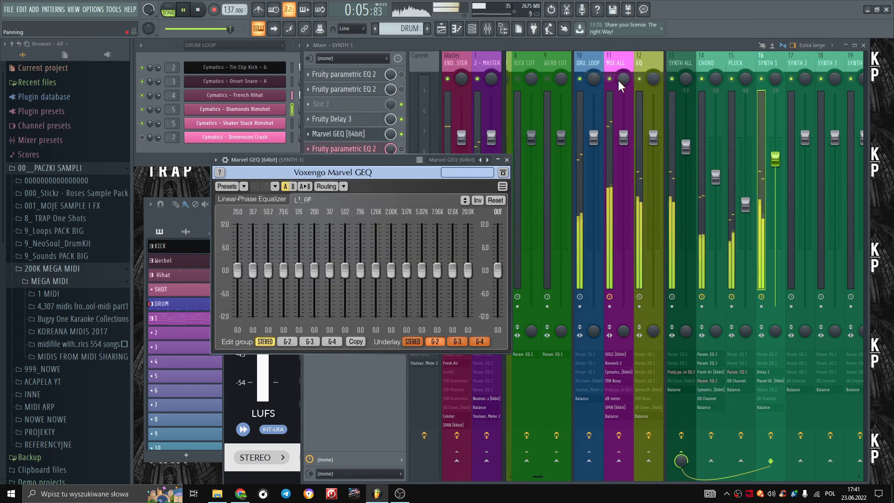
pyautogui.click(508, 160)
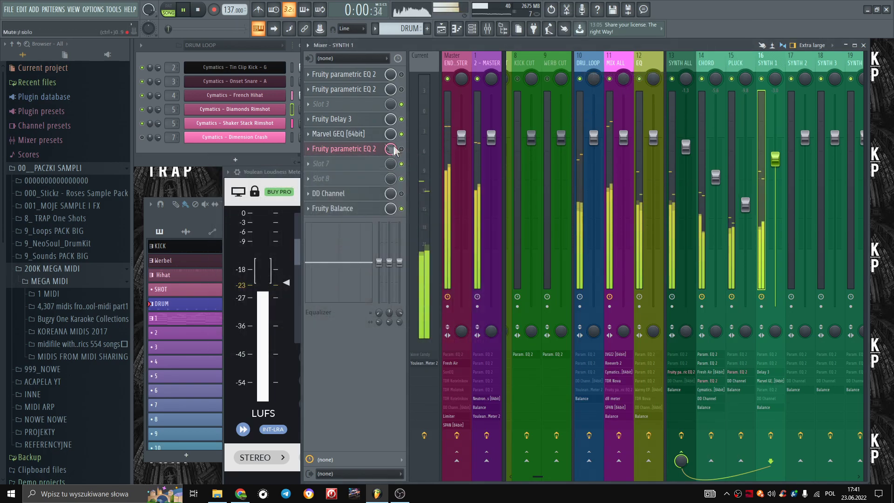
# Replace the plugin in effect slot 5 of the SYNTH 1 track with the LALA leveling amplifier.
pyautogui.click(311, 133)
pyautogui.click(317, 139)
pyautogui.click(316, 139)
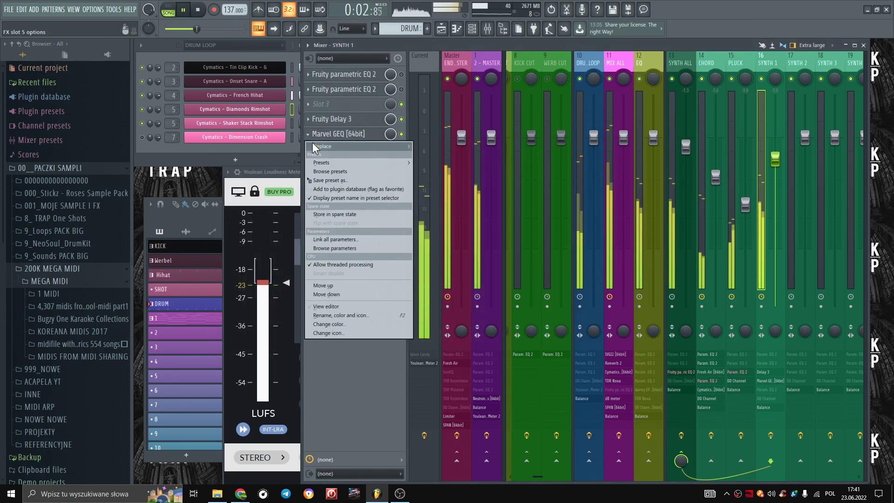
pyautogui.moveTo(321, 146)
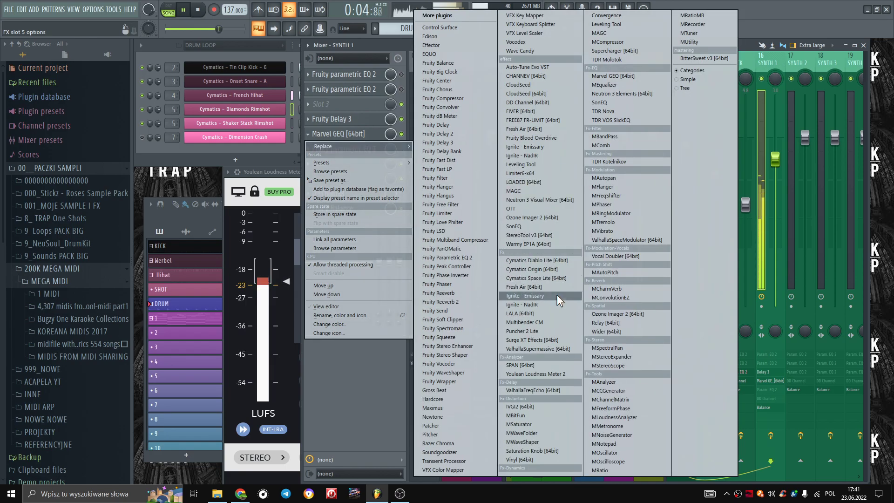
pyautogui.click(555, 311)
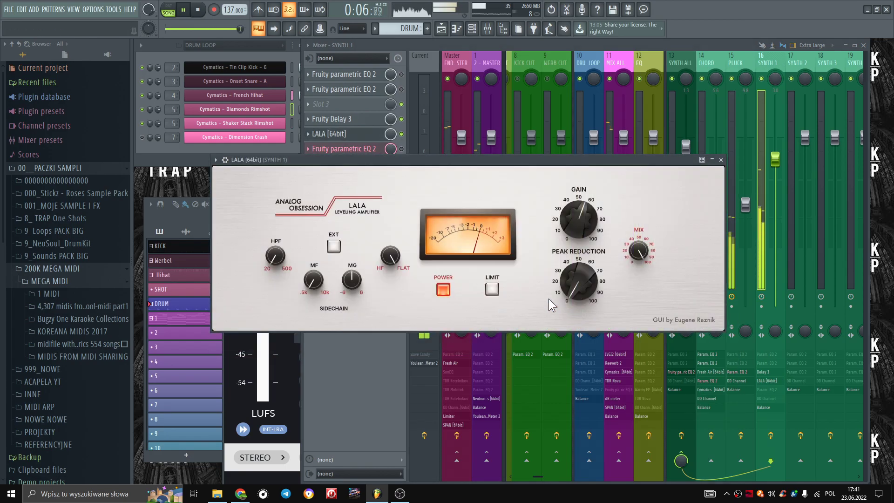
# Set LALA's peak reduction to 15.2 dB, gain to 2.8 dB and mix to 94%, and close the plugin.
pyautogui.moveTo(575, 284); pyautogui.dragTo(574, 273)
pyautogui.moveTo(586, 223); pyautogui.dragTo(583, 229)
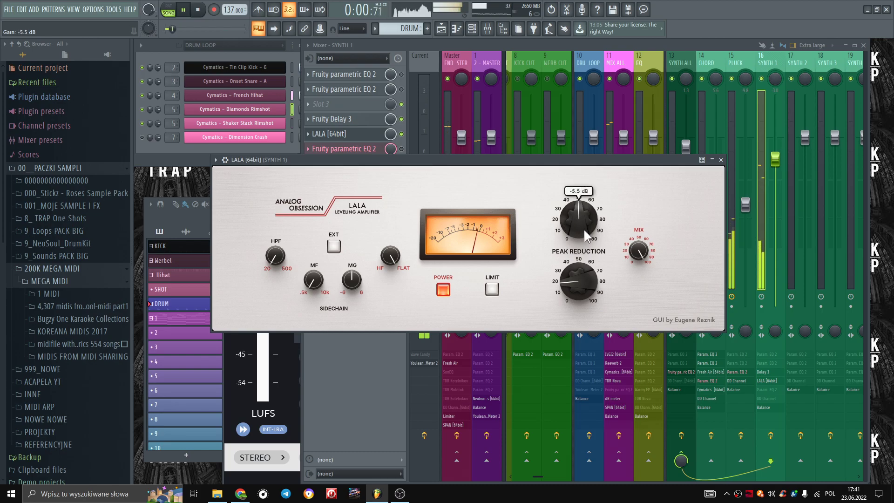
pyautogui.moveTo(585, 267)
pyautogui.moveTo(585, 267); pyautogui.dragTo(582, 267)
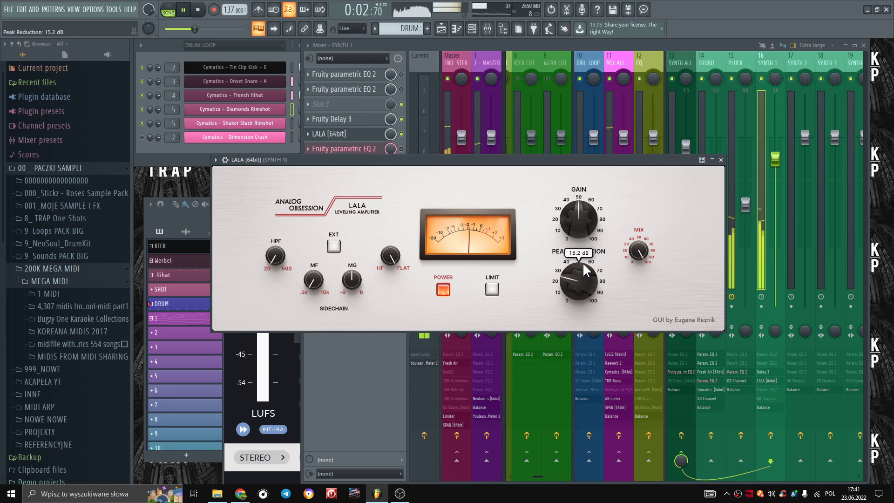
pyautogui.moveTo(582, 217)
pyautogui.moveTo(582, 215); pyautogui.dragTo(587, 213)
pyautogui.moveTo(642, 255)
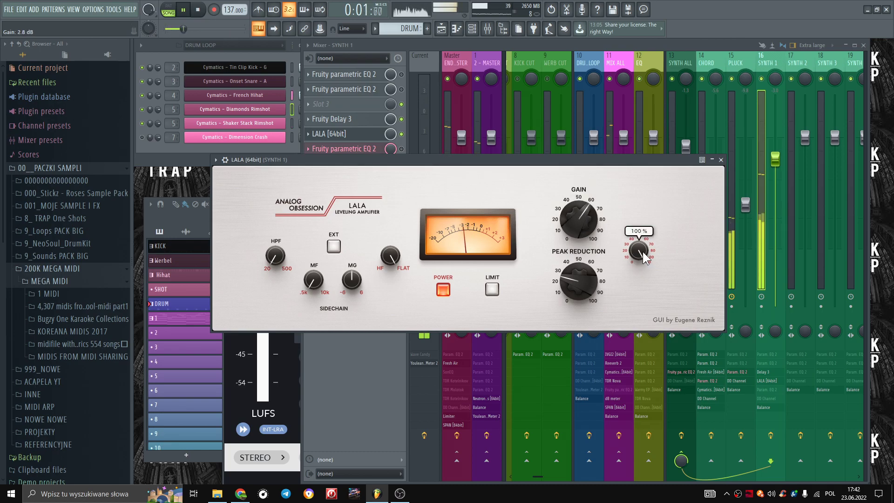
pyautogui.moveTo(642, 254); pyautogui.dragTo(641, 256)
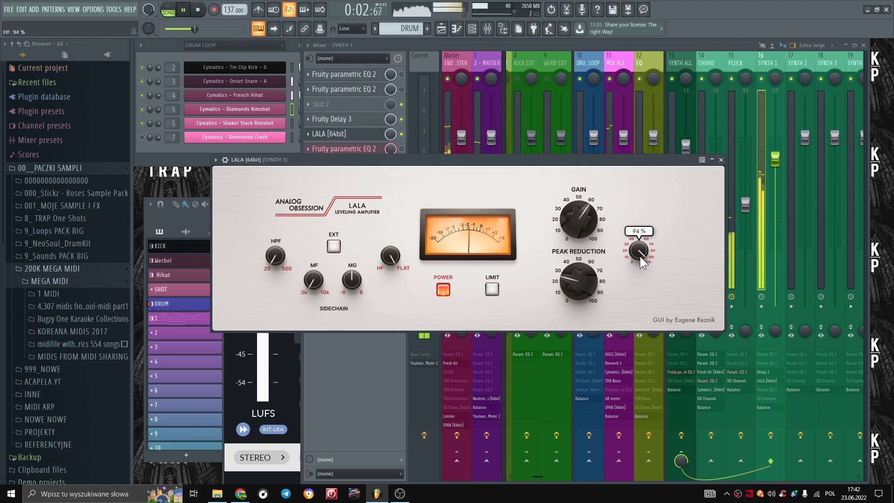
pyautogui.click(722, 161)
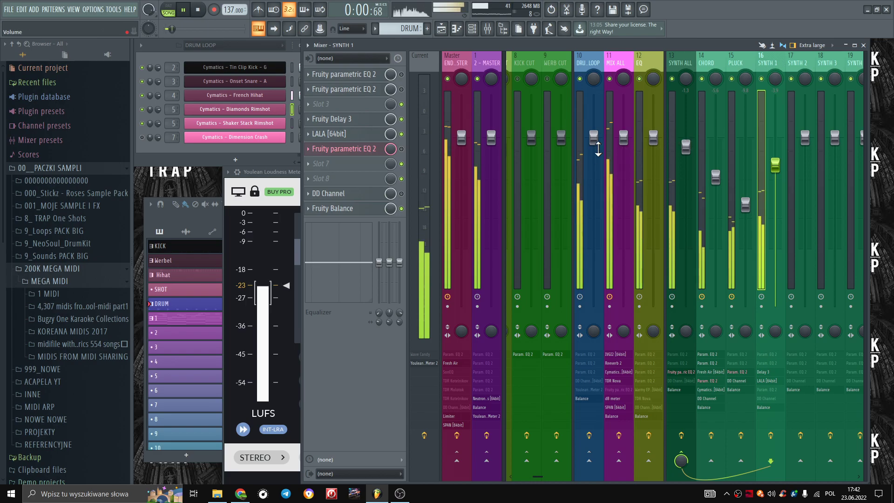
# Lower the DRUM LOOP track's volume slightly and enable its DD Channel compressor with a lowered threshold and a 1.8:1 ratio.
pyautogui.moveTo(599, 148); pyautogui.dragTo(599, 150)
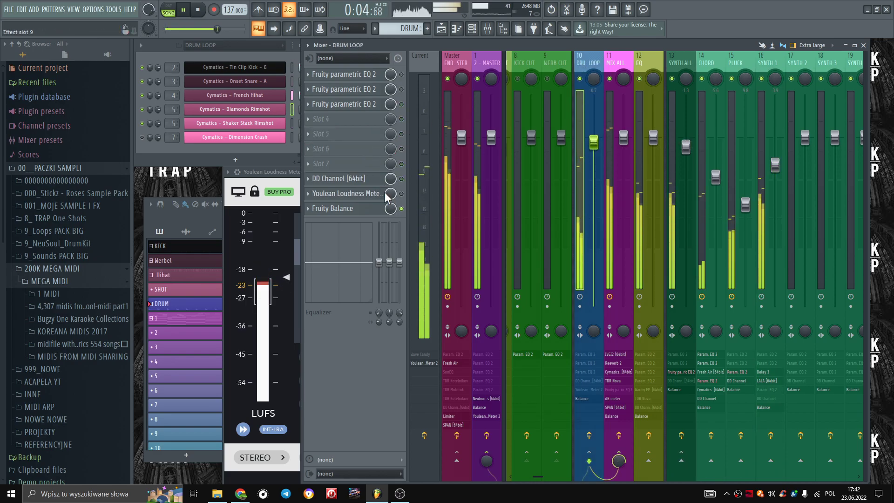
pyautogui.click(371, 178)
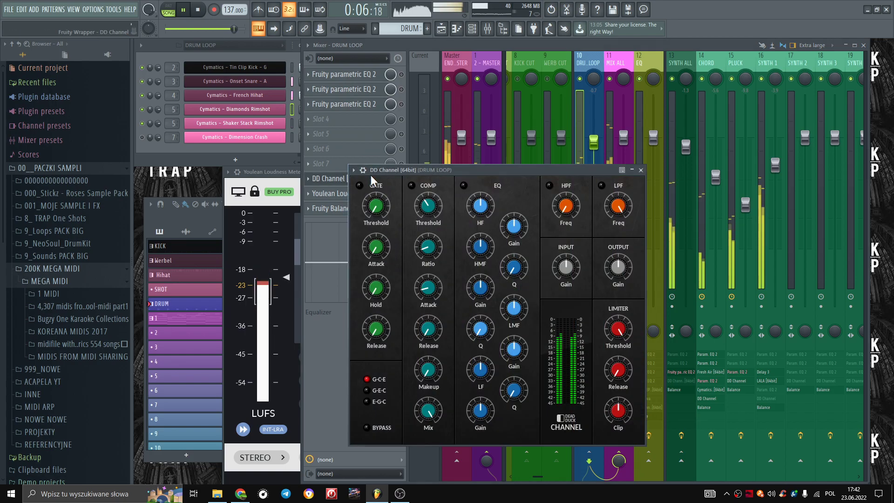
pyautogui.click(411, 185)
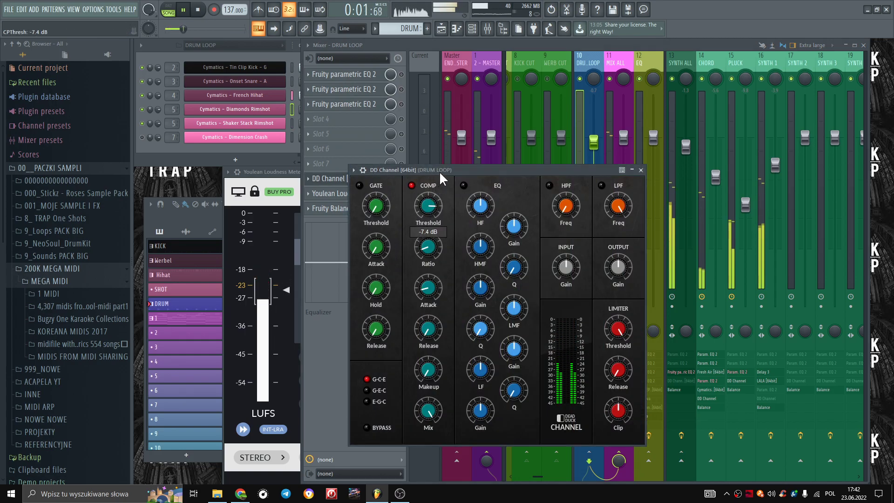
pyautogui.moveTo(440, 172); pyautogui.dragTo(442, 188)
pyautogui.moveTo(432, 239); pyautogui.dragTo(432, 240)
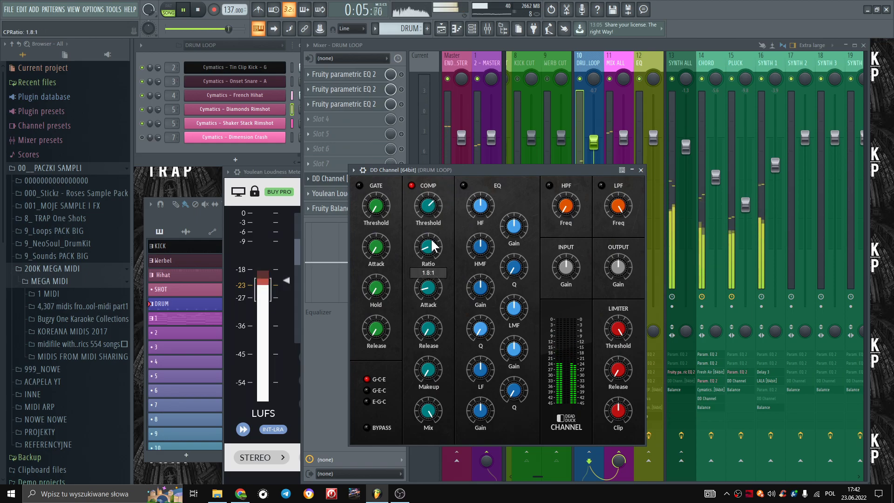
# Raise the compressor's attack, release and makeup, enable the high-pass filter and a 17.57 kHz low-pass filter, and close DD Channel.
pyautogui.moveTo(431, 289); pyautogui.dragTo(433, 268)
pyautogui.moveTo(434, 313); pyautogui.dragTo(437, 315)
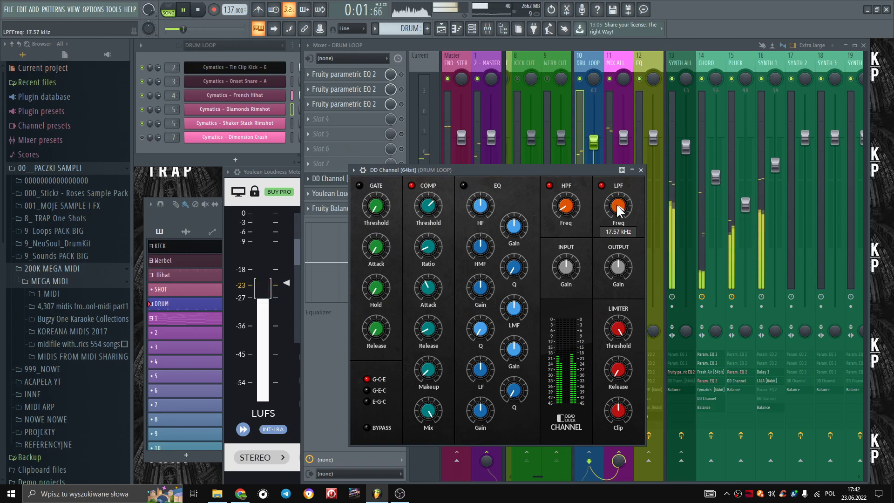
pyautogui.click(641, 170)
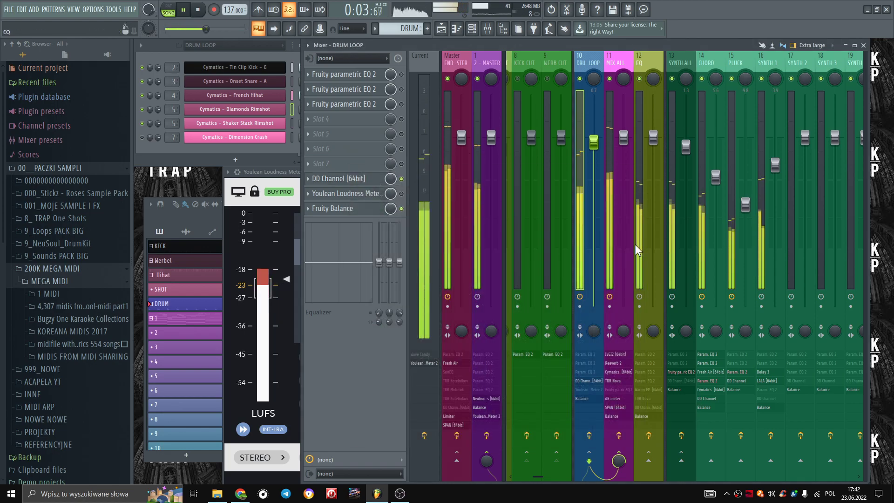
# Insert Maximus in effect slot 5 of the MIX ALL track.
pyautogui.click(620, 70)
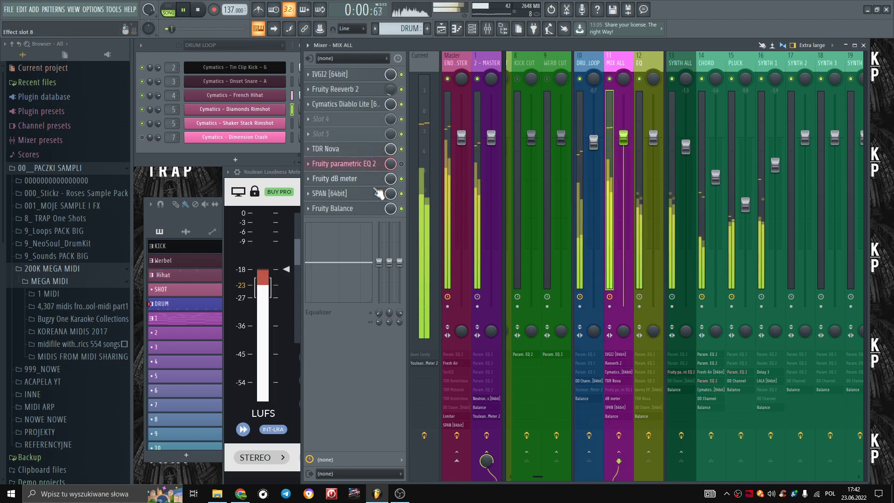
pyautogui.click(317, 134)
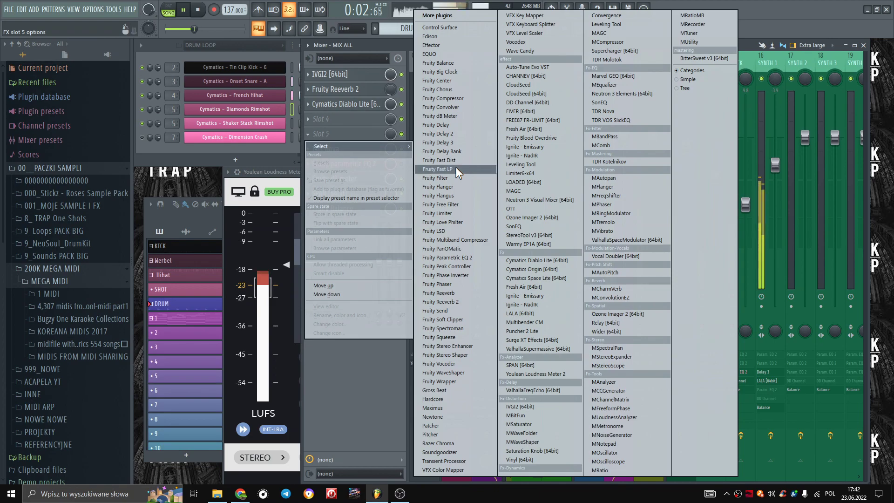
pyautogui.click(468, 408)
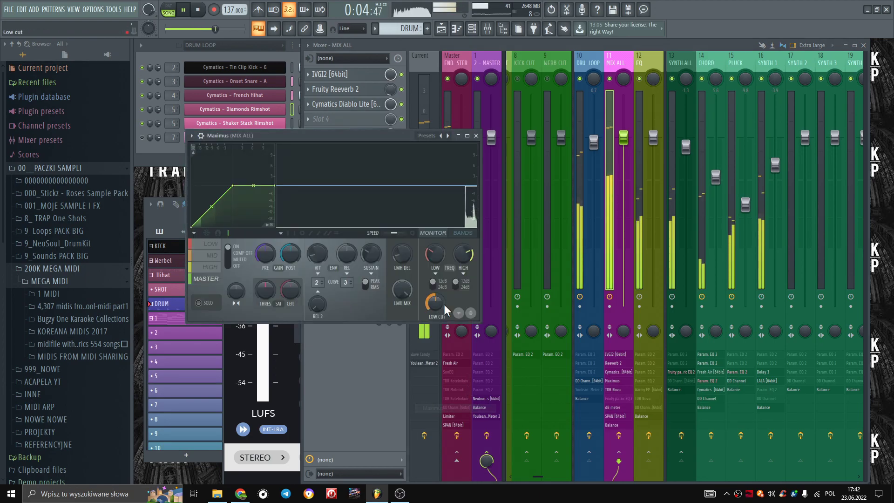
# Go through Maximus's low, mid and high bands, set the high band's stereo separation to 38% separated, and close the plugin.
pyautogui.click(231, 254)
pyautogui.click(211, 244)
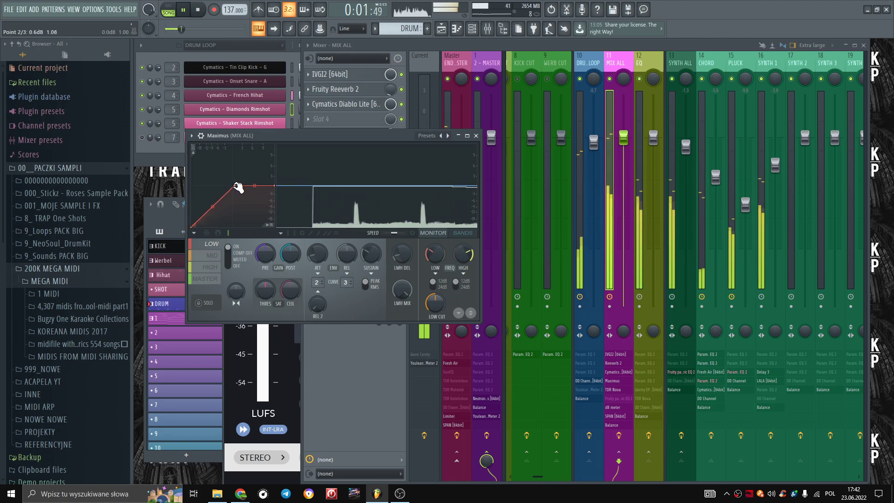
pyautogui.click(211, 256)
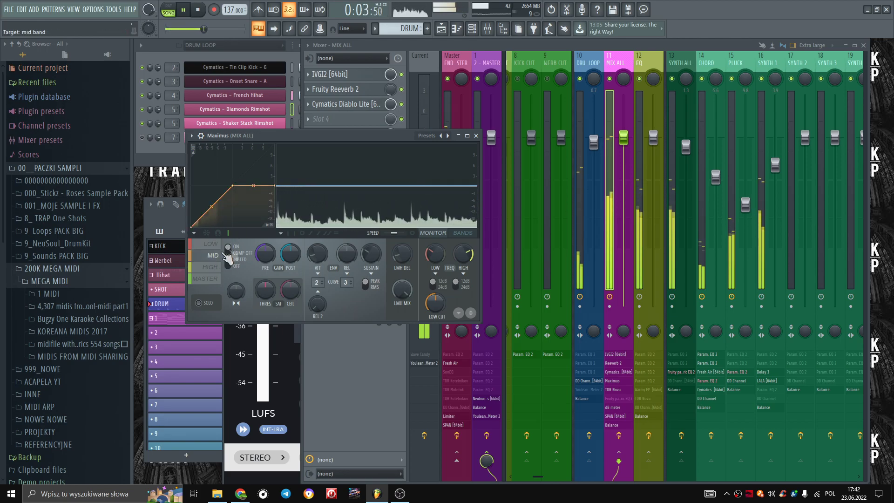
pyautogui.click(211, 267)
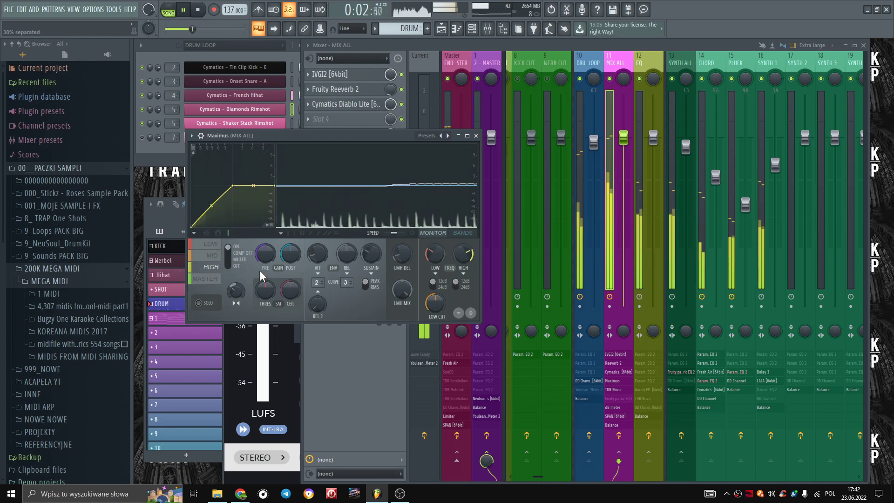
pyautogui.click(213, 256)
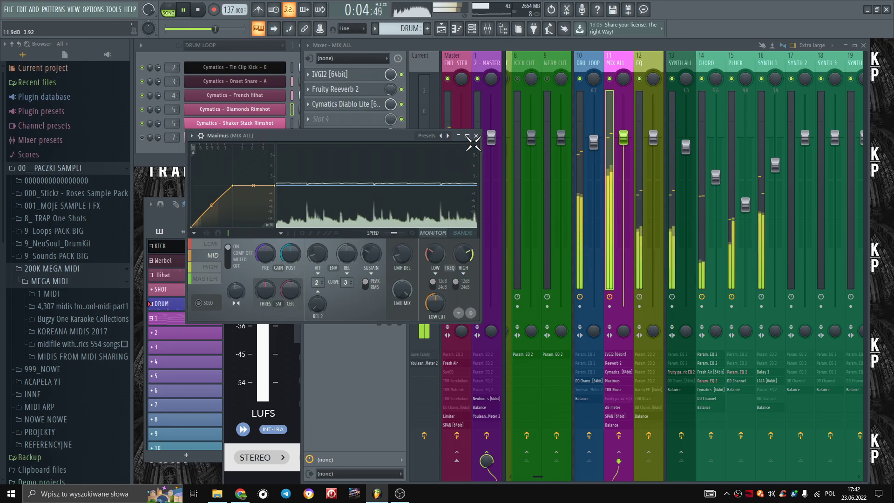
pyautogui.click(476, 136)
# Insert StereoTool v3 in effect slot 4 of the END MASTER track.
pyautogui.click(448, 67)
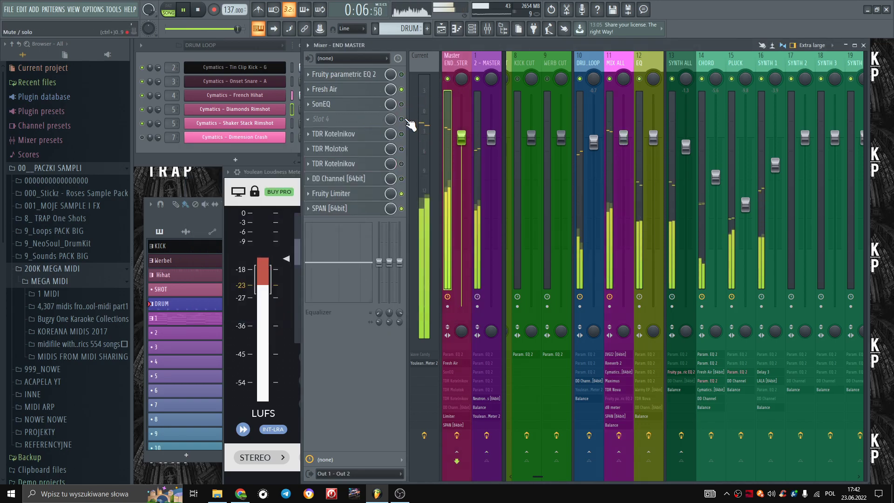
pyautogui.click(373, 119)
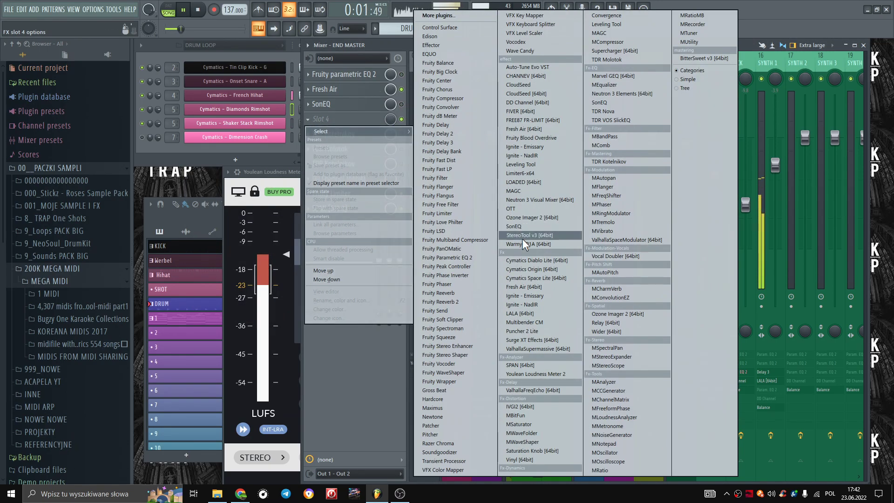
pyautogui.click(534, 239)
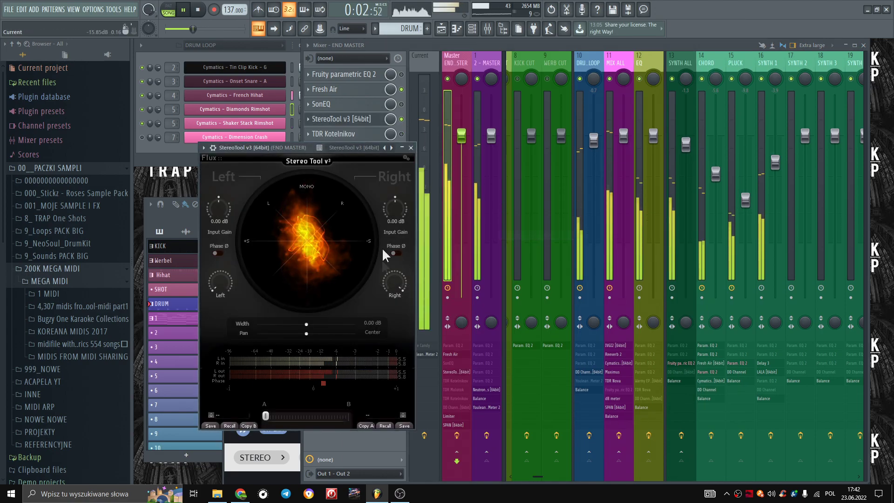
# Invert the phase of both the left and right channels in StereoTool and set the stereo width to -1.33 dB.
pyautogui.moveTo(306, 324); pyautogui.dragTo(279, 325)
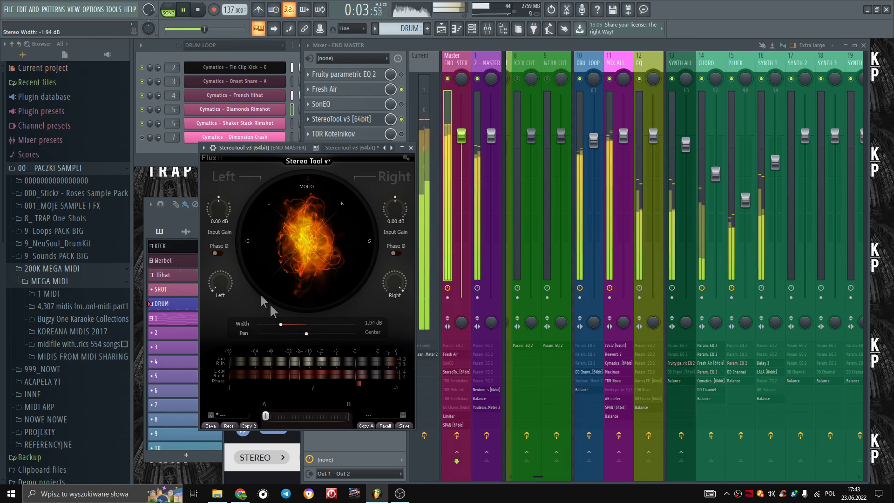
pyautogui.click(396, 254)
pyautogui.click(218, 254)
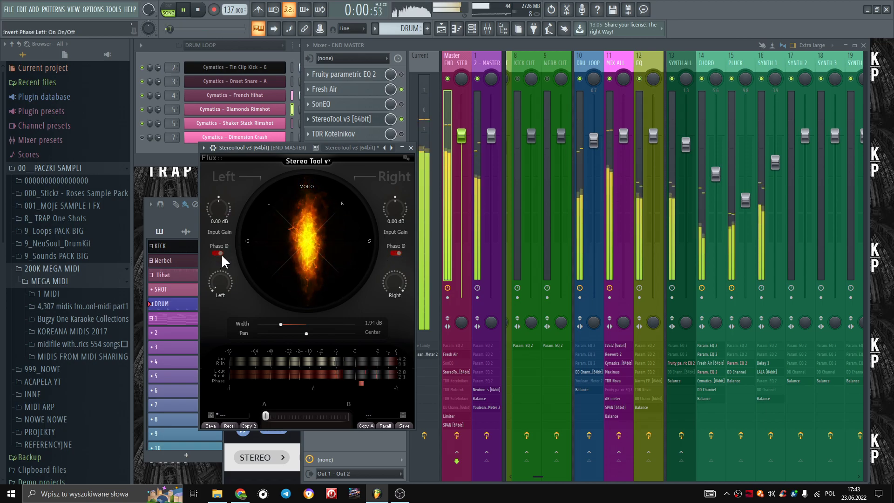
pyautogui.moveTo(281, 325); pyautogui.dragTo(284, 327)
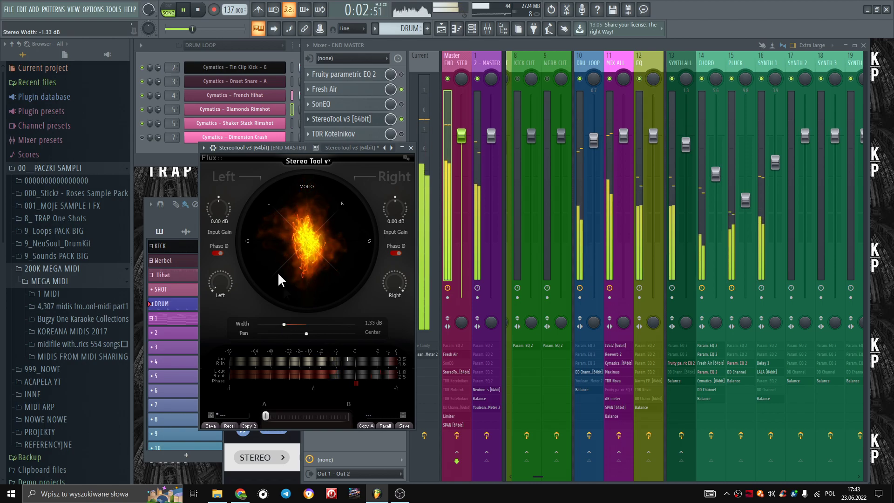
# Set StereoTool's left input gain to -1.01 dB, right input gain to -0.92 dB and stereo width to -0.20 dB.
pyautogui.moveTo(219, 219); pyautogui.dragTo(224, 237)
pyautogui.moveTo(399, 219); pyautogui.dragTo(398, 225)
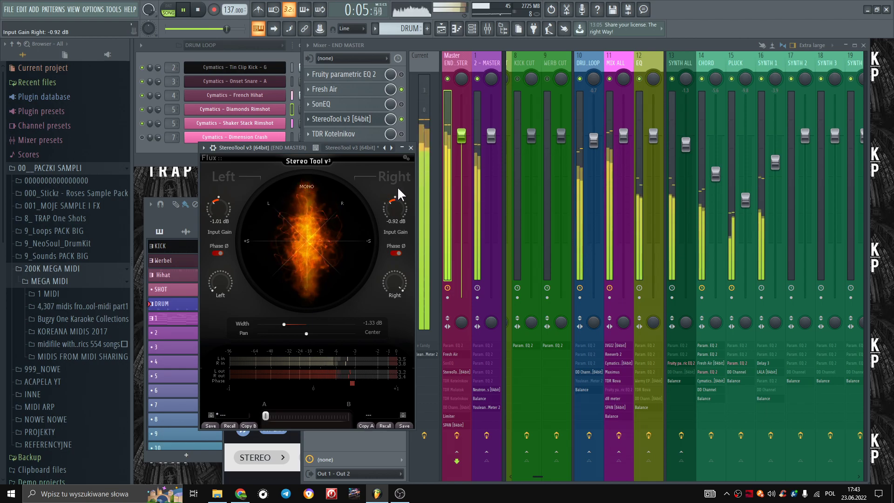
pyautogui.moveTo(285, 323)
pyautogui.mouseDown()
pyautogui.moveTo(363, 325)
pyautogui.moveTo(296, 320)
pyautogui.mouseUp()
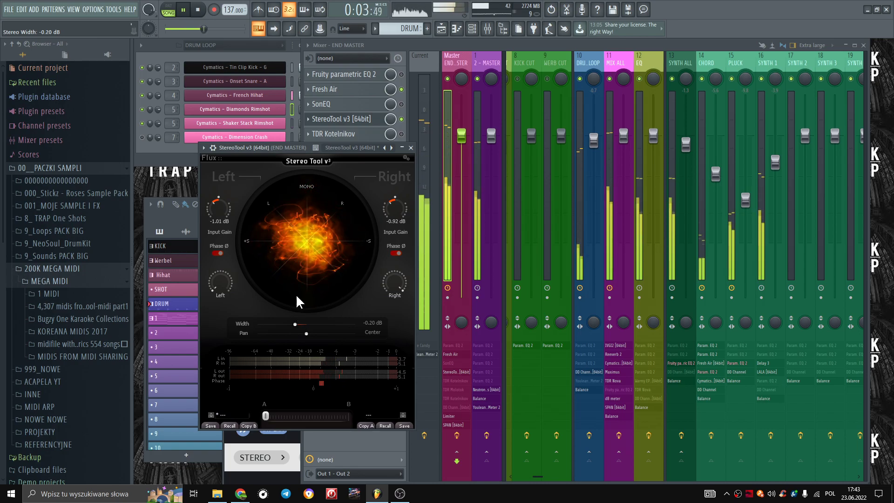
# Close StereoTool and raise the PLUCK track's volume slightly in the mixer.
pyautogui.click(411, 148)
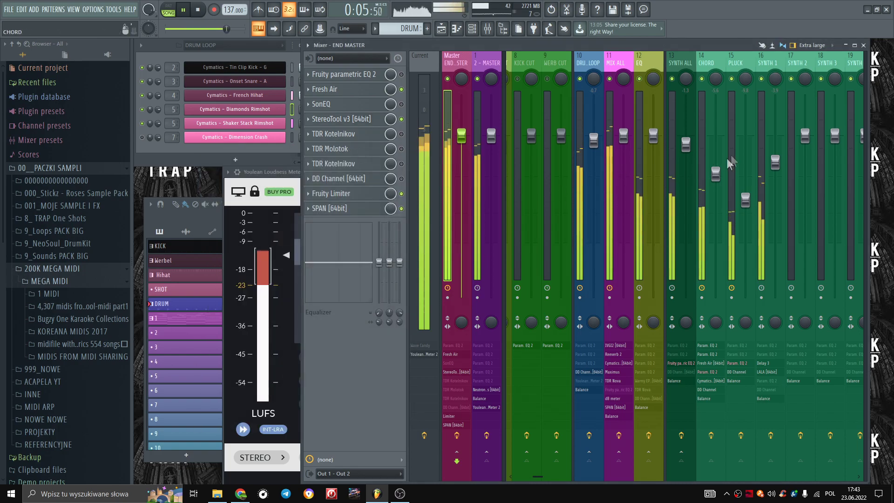
pyautogui.moveTo(774, 84); pyautogui.dragTo(774, 82)
pyautogui.click(716, 81)
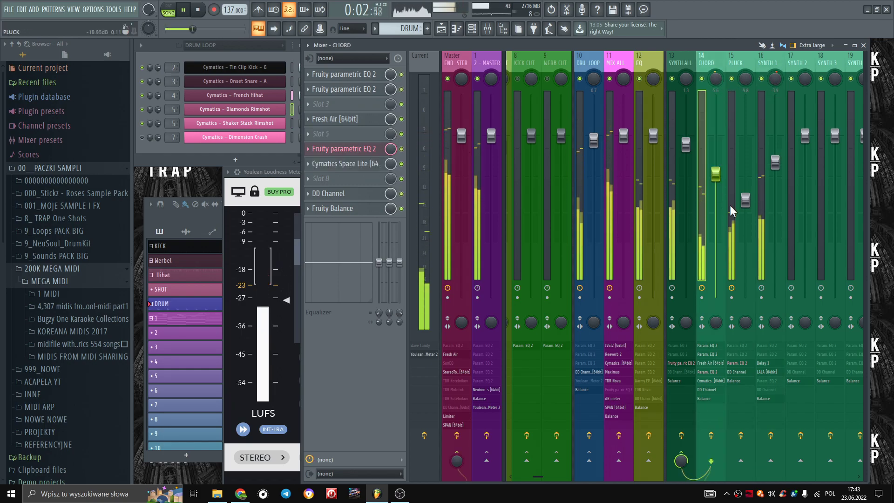
pyautogui.moveTo(745, 199); pyautogui.dragTo(746, 198)
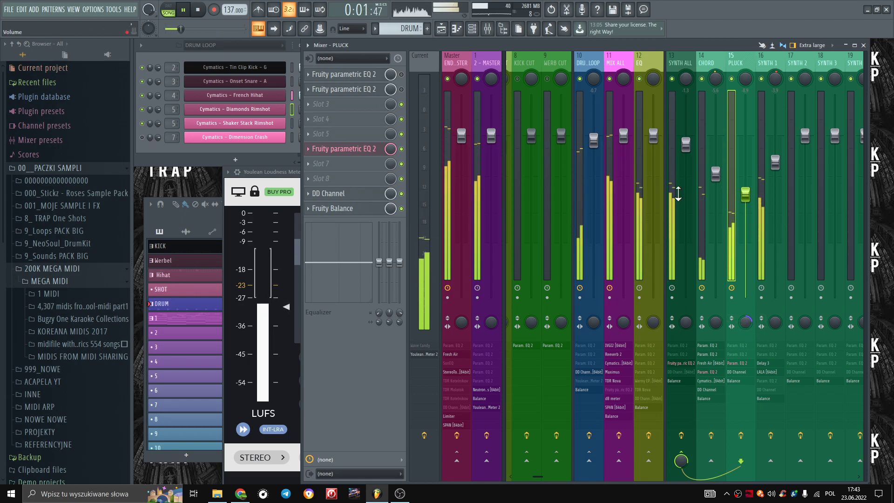
# In MIX ALL's Maximus, raise the low and mid band levels slightly, lower the high band level, check each band's curve and close the plugin.
pyautogui.click(607, 72)
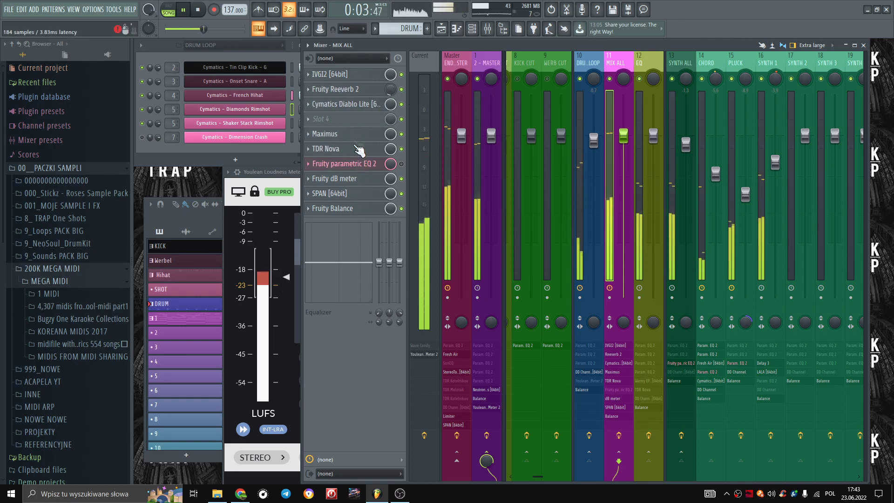
pyautogui.click(356, 134)
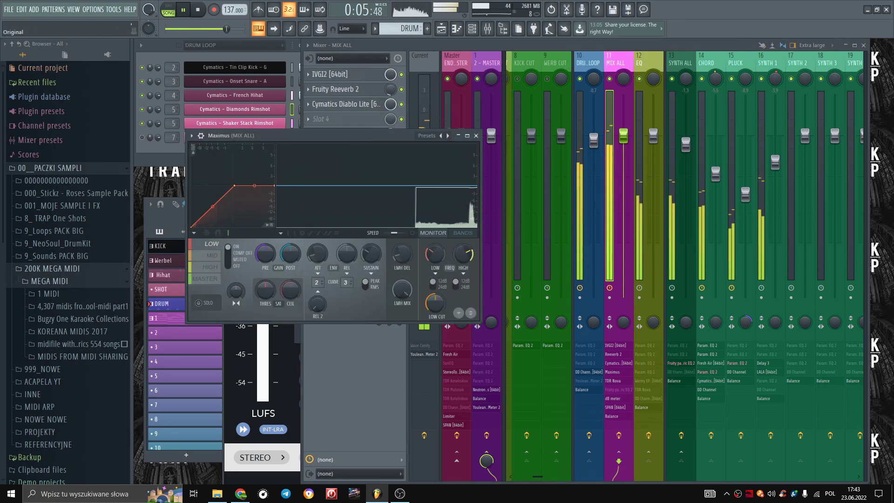
pyautogui.click(463, 233)
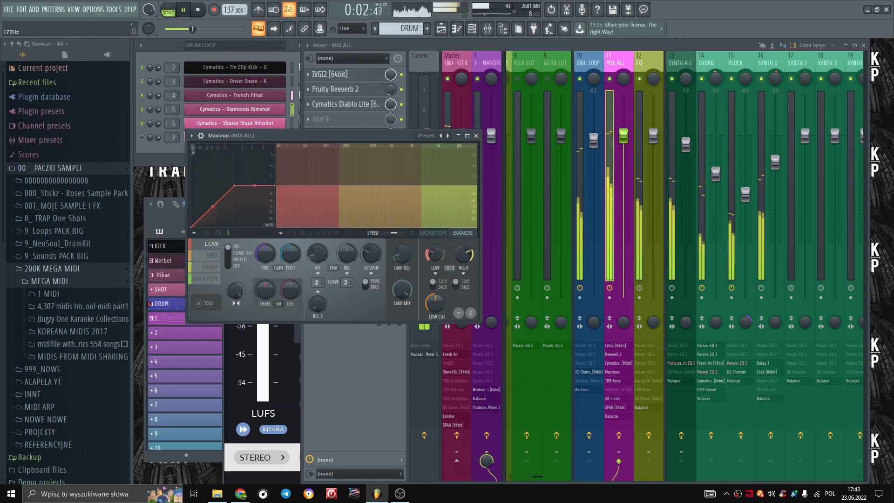
pyautogui.moveTo(368, 217); pyautogui.dragTo(368, 214)
pyautogui.moveTo(441, 217); pyautogui.dragTo(442, 216)
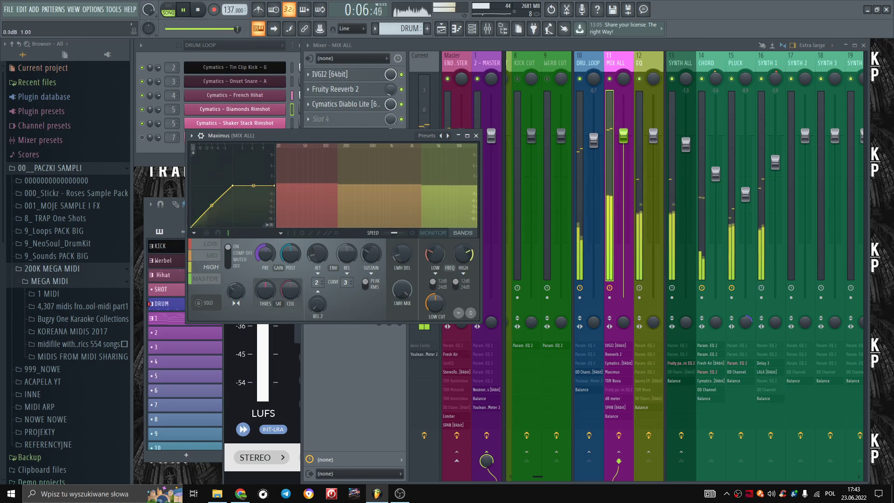
pyautogui.moveTo(373, 208); pyautogui.dragTo(373, 206)
pyautogui.click(322, 211)
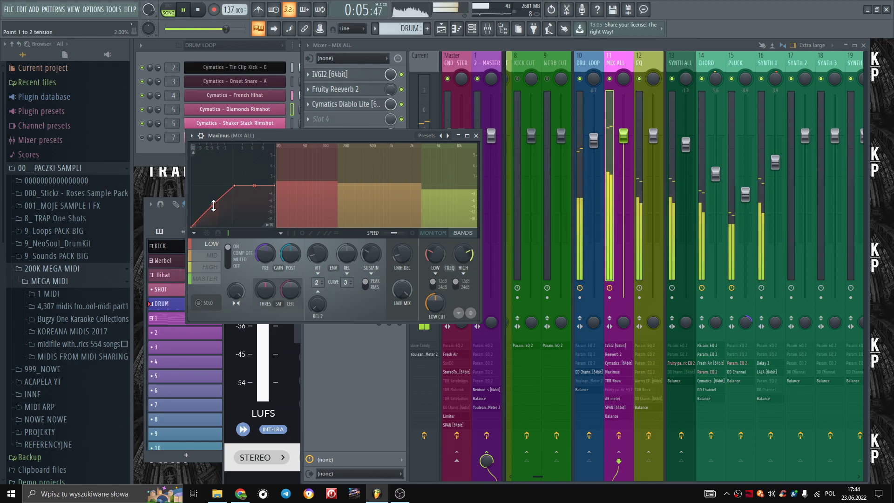
pyautogui.click(219, 256)
pyautogui.click(213, 270)
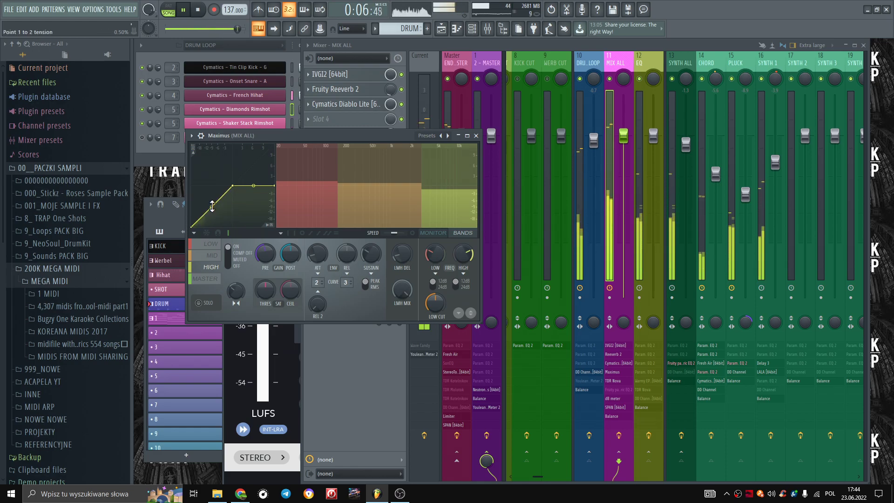
pyautogui.click(476, 135)
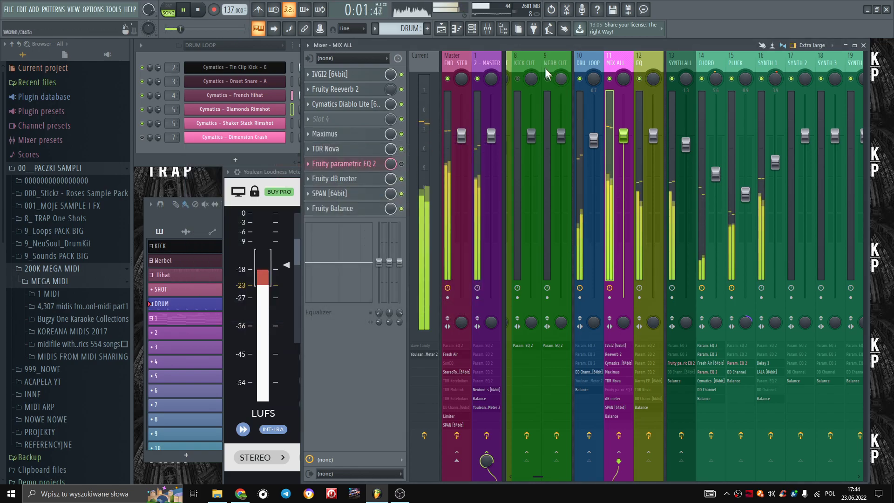
# Lower the HIT HAT track's volume to -7.4 dB and widen its stereo separation.
pyautogui.scroll(-3, 545, 68)
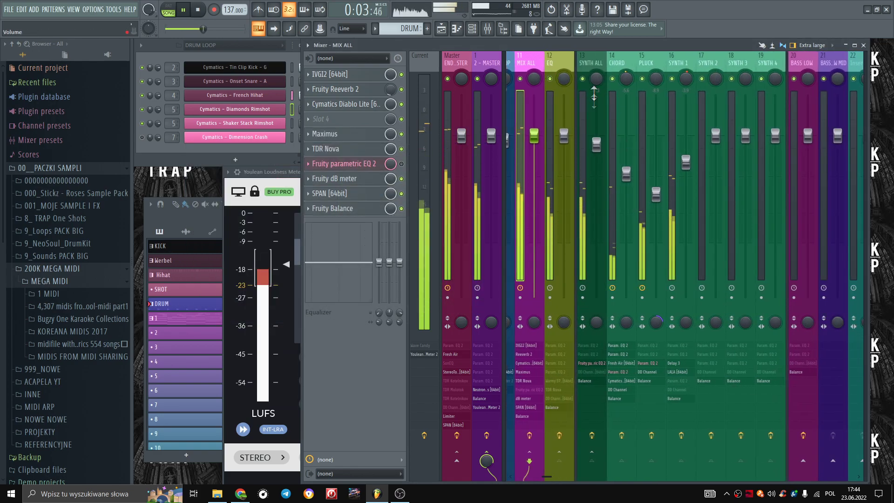
pyautogui.scroll(-2, 554, 65)
pyautogui.scroll(2, 554, 64)
pyautogui.scroll(9, 555, 61)
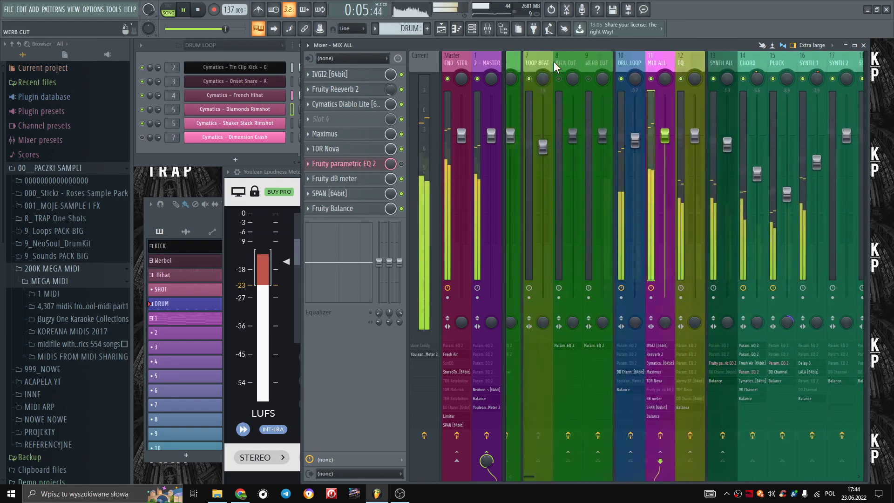
pyautogui.moveTo(585, 171); pyautogui.dragTo(585, 186)
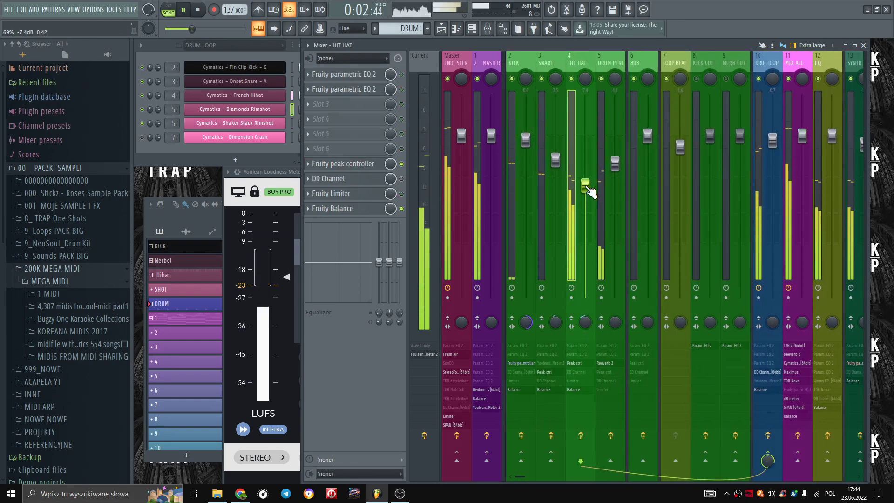
pyautogui.moveTo(586, 323); pyautogui.dragTo(586, 325)
# Insert Fruity Convolver in effect slot 6 of the SNARE track.
pyautogui.click(549, 200)
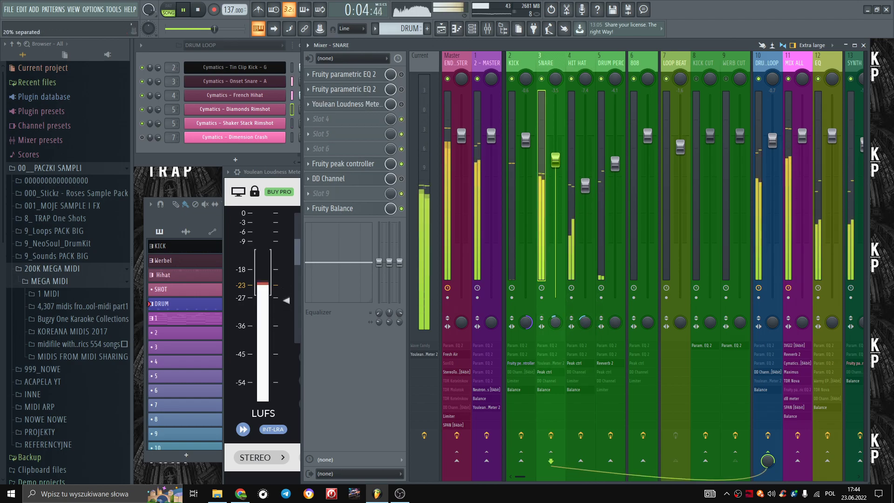
pyautogui.click(317, 149)
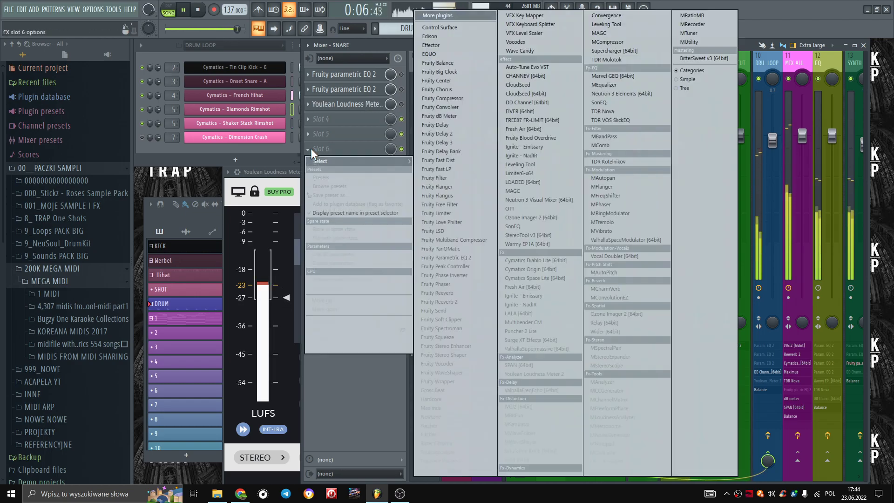
pyautogui.click(443, 107)
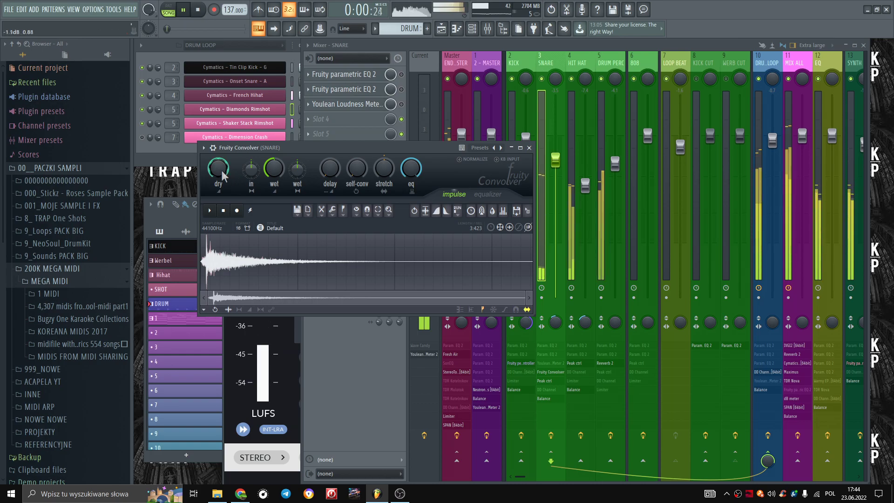
# Set Fruity Convolver's dry level to -1.5 dB, lower its wet level and close the plugin.
pyautogui.moveTo(264, 180); pyautogui.dragTo(264, 219)
pyautogui.moveTo(277, 178); pyautogui.dragTo(278, 196)
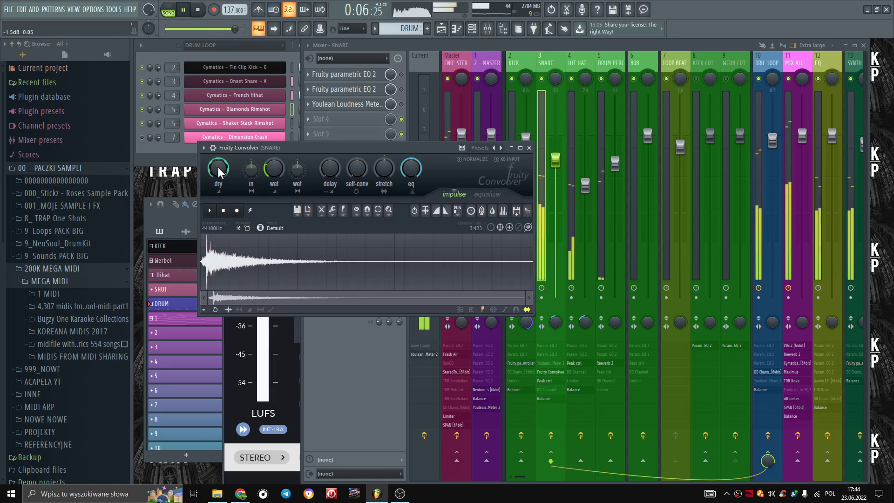
pyautogui.moveTo(276, 171); pyautogui.dragTo(251, 165)
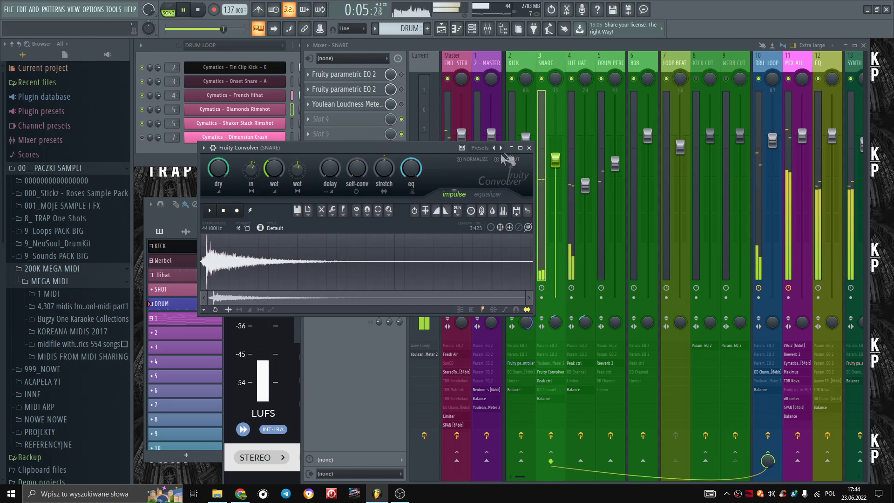
pyautogui.click(529, 148)
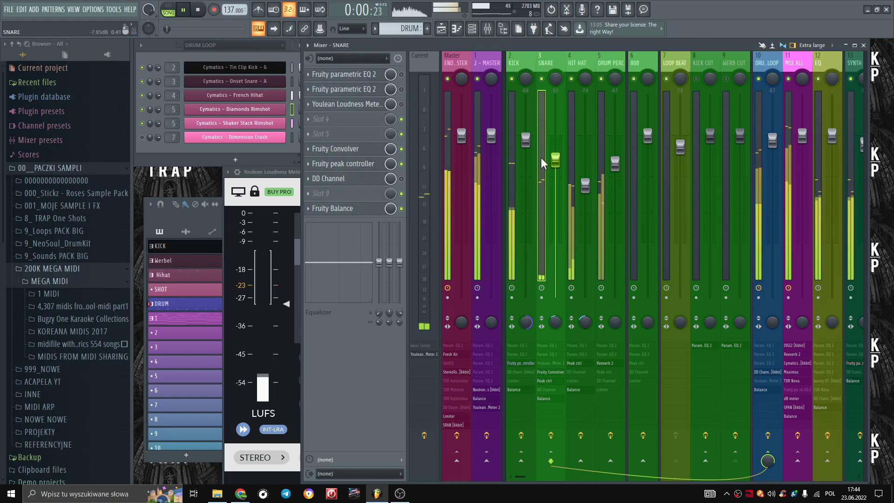
# Raise the SNARE track's volume slightly and reduce the Fruity Convolver slot's mix level to 74%.
pyautogui.moveTo(557, 161); pyautogui.dragTo(557, 154)
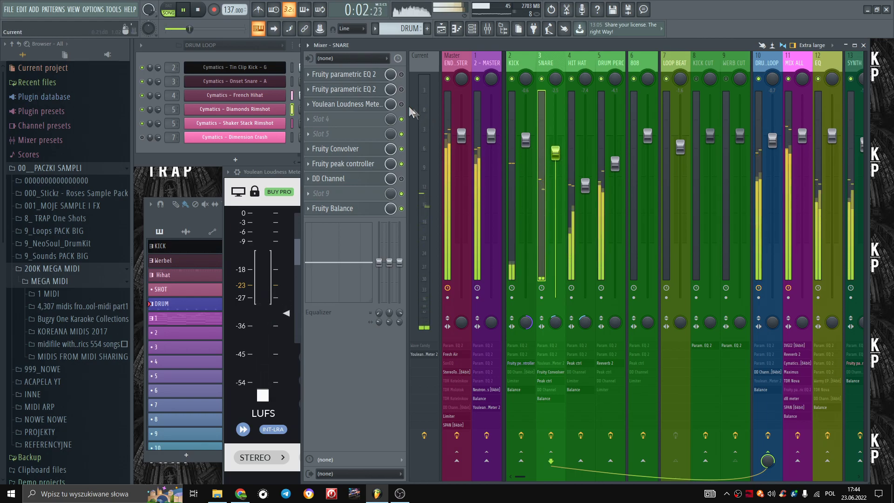
pyautogui.moveTo(390, 149); pyautogui.dragTo(391, 154)
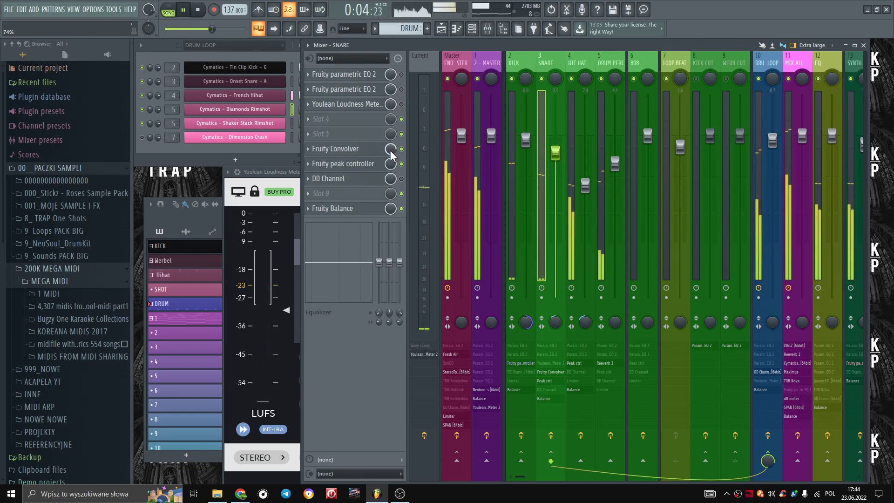
# Set the gain of END MASTER's Fruity Limiter to 4.7 dB and adjust its compressor threshold and knee.
pyautogui.click(453, 64)
pyautogui.click(367, 196)
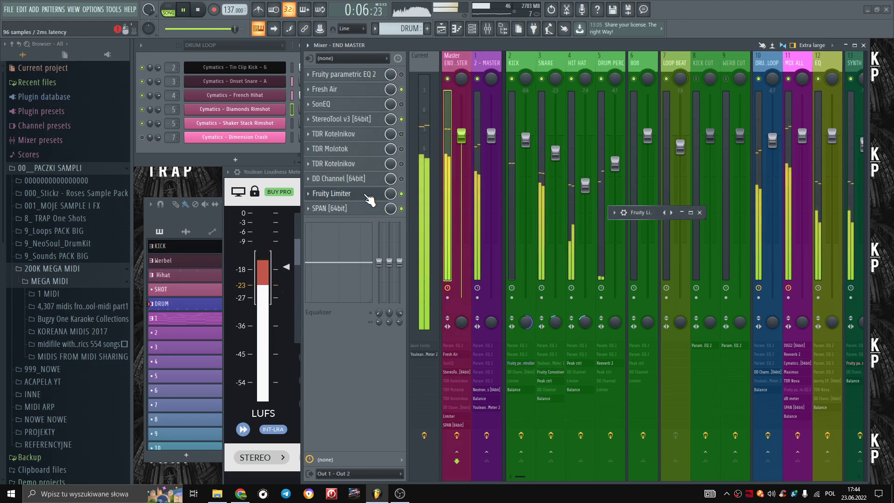
pyautogui.click(690, 213)
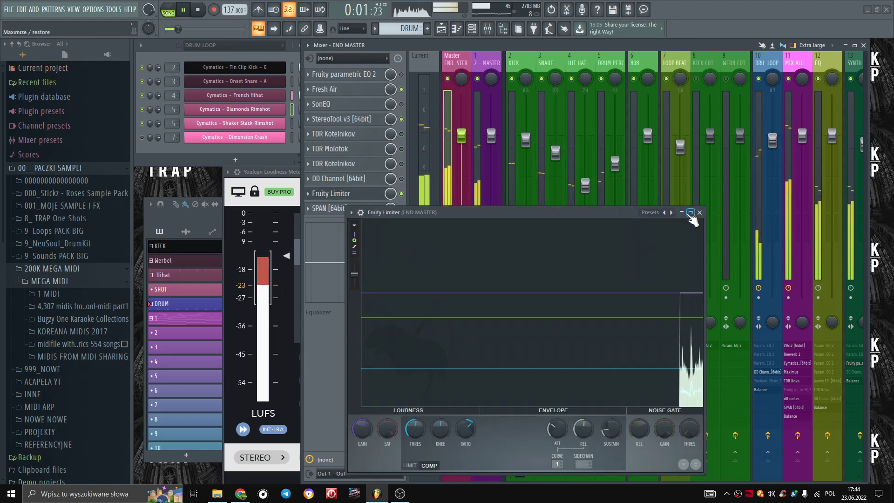
pyautogui.moveTo(363, 429); pyautogui.dragTo(362, 421)
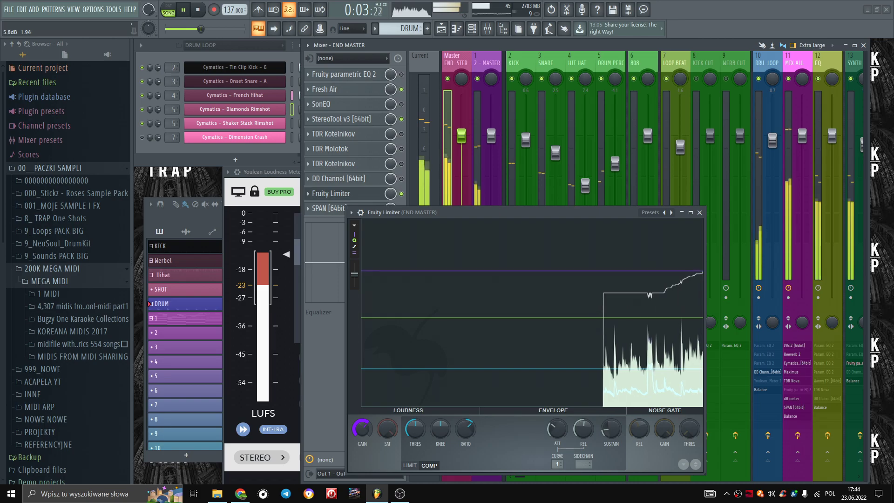
pyautogui.moveTo(362, 430); pyautogui.dragTo(363, 445)
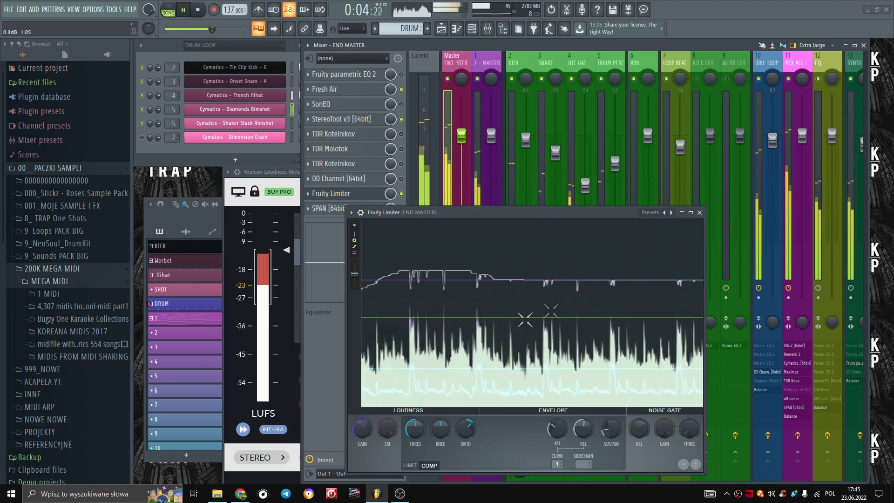
pyautogui.moveTo(363, 431); pyautogui.dragTo(363, 425)
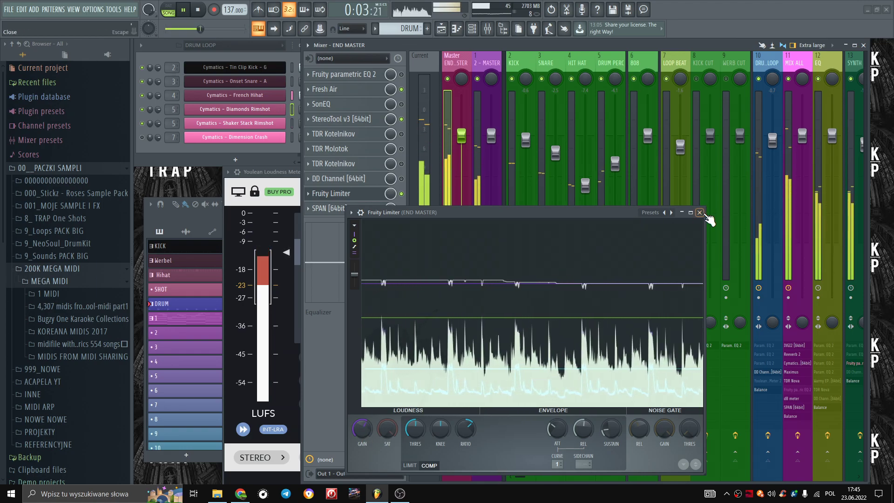
pyautogui.click(700, 212)
pyautogui.click(368, 193)
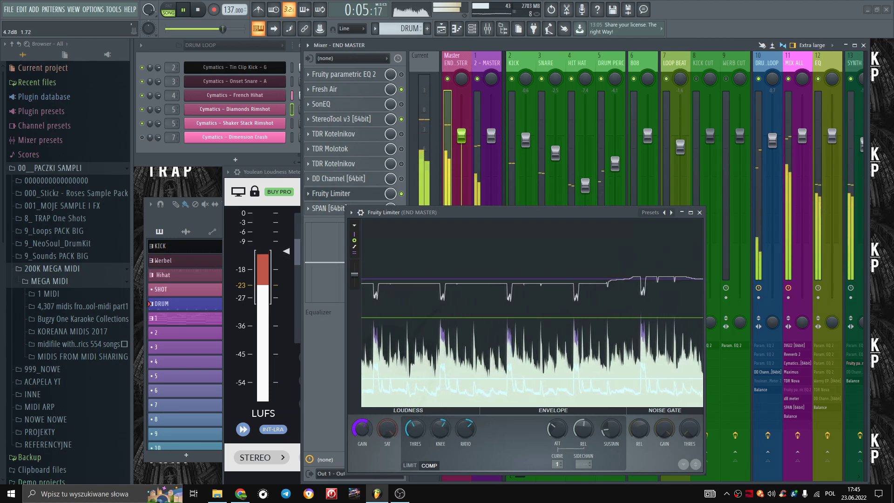
# Show the Current track's Youlean Loudness Meter 2 beside Fruity Limiter and reset its measurement to check the master's loudness.
pyautogui.click(420, 64)
pyautogui.click(364, 89)
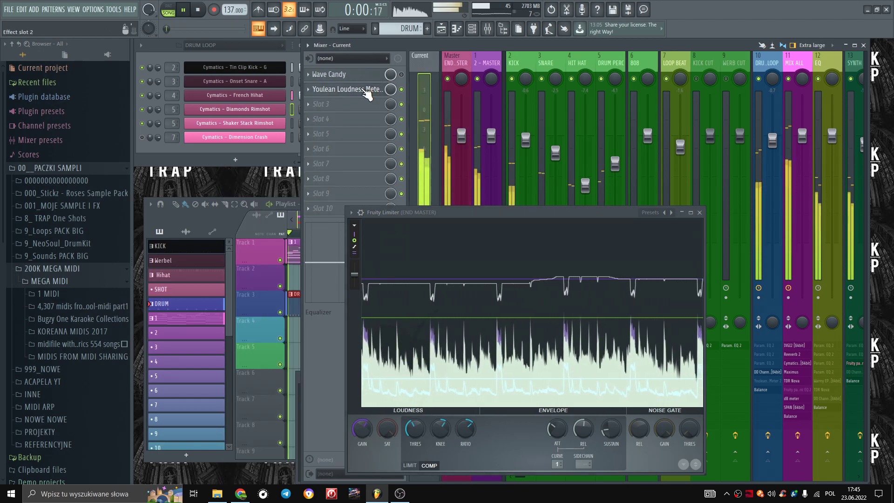
pyautogui.click(364, 89)
pyautogui.moveTo(426, 213); pyautogui.dragTo(500, 216)
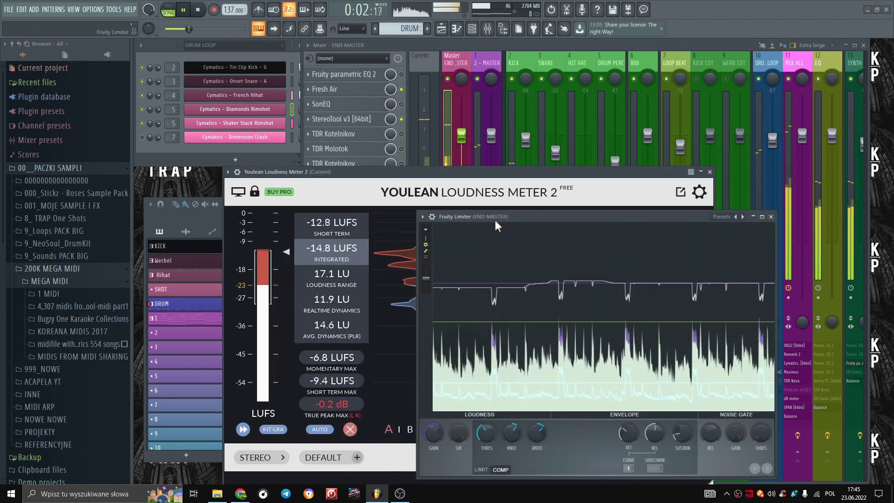
pyautogui.click(350, 429)
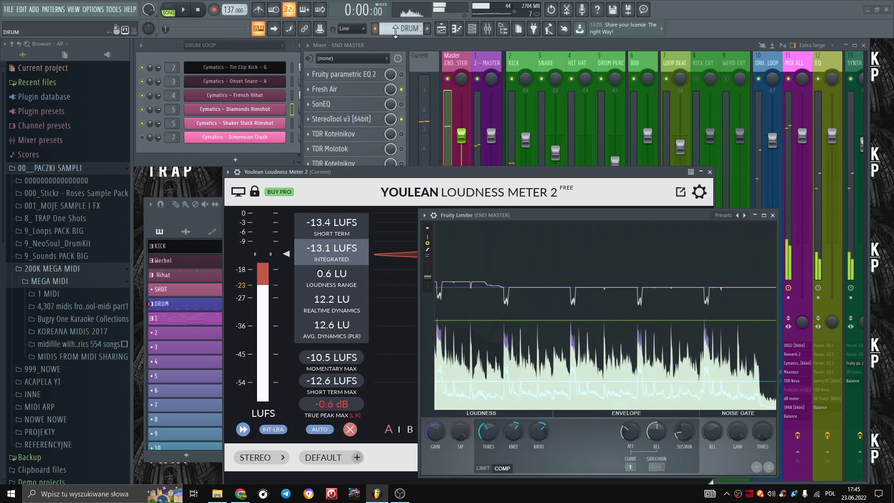
# Split pattern 1 by channel and place the CHORD clip on Track 6 and the PLUCK clip on Track 5, keeping SYNTH 1 on Track 1.
pyautogui.click(443, 29)
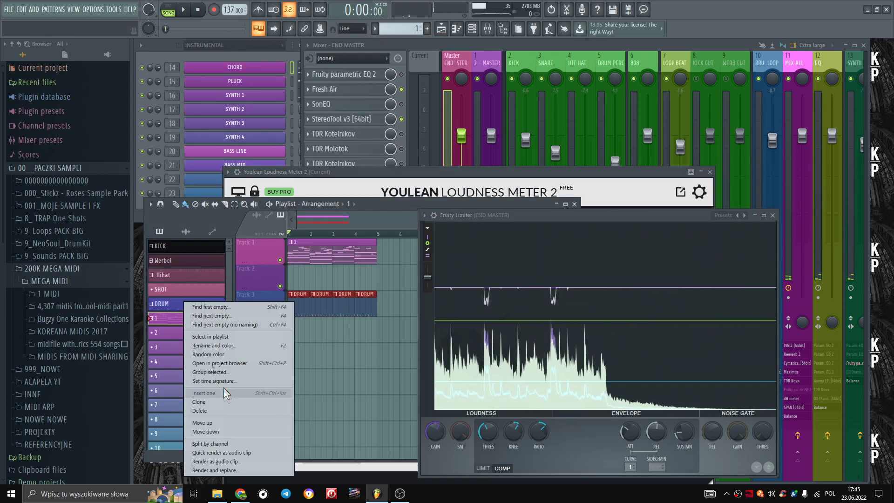
pyautogui.click(227, 443)
pyautogui.moveTo(354, 258); pyautogui.dragTo(329, 404)
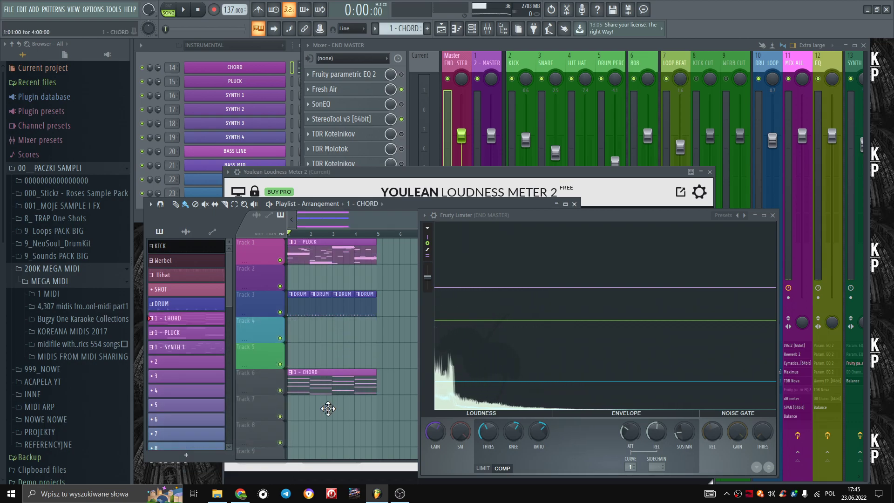
pyautogui.moveTo(294, 317); pyautogui.dragTo(289, 360)
pyautogui.moveTo(309, 257)
pyautogui.mouseDown()
pyautogui.moveTo(304, 289)
pyautogui.moveTo(306, 258)
pyautogui.mouseUp()
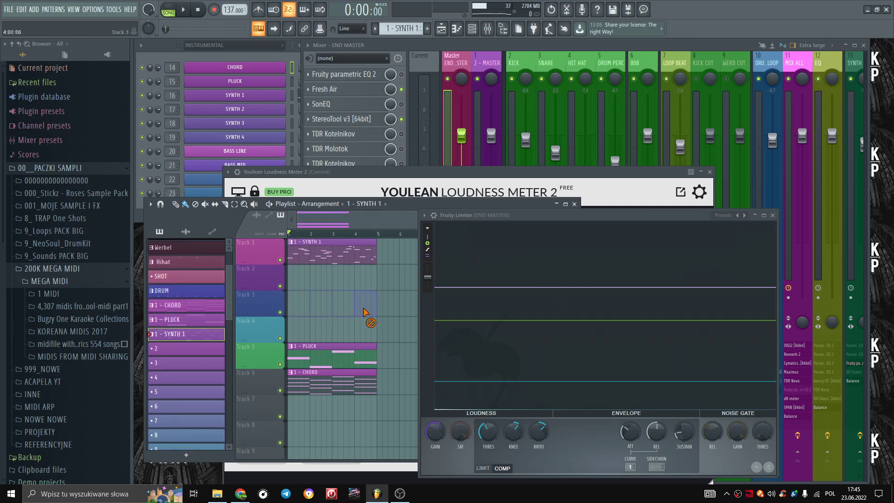
# Delete the DRUM, PLUCK and CHORD clips, close Fruity Limiter and add a second SYNTH 1 clip at bar 5 on Track 1.
pyautogui.rightClick(367, 361)
pyautogui.rightClick(367, 380)
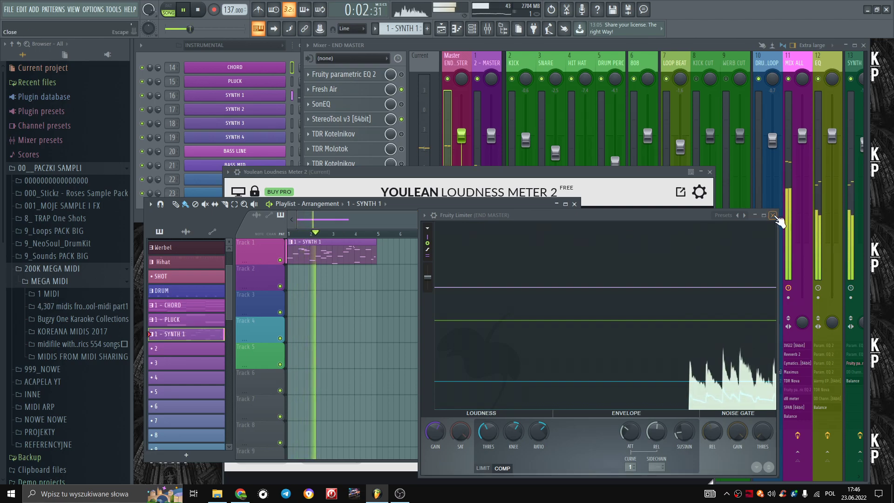
pyautogui.click(774, 216)
pyautogui.click(382, 254)
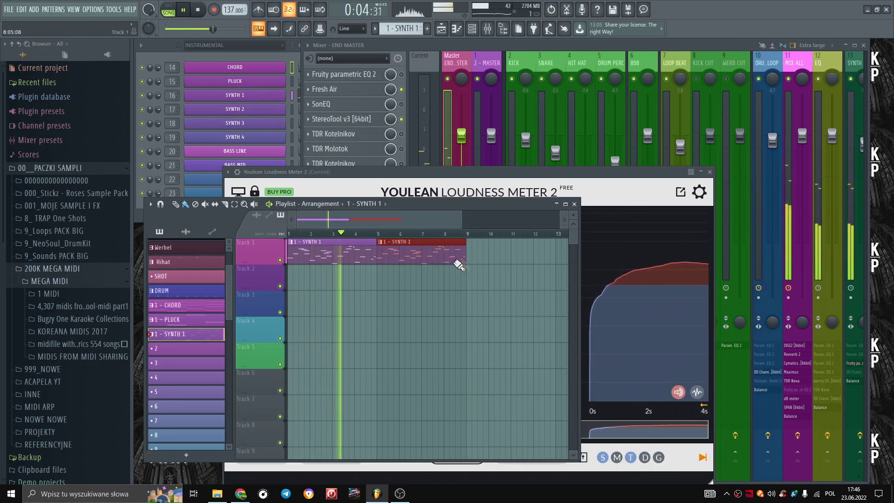
# Add a third SYNTH 1 clip at bar 9 on Track 1 and CHORD clips at bars 5 and 9 on Track 3.
pyautogui.click(469, 254)
pyautogui.click(200, 306)
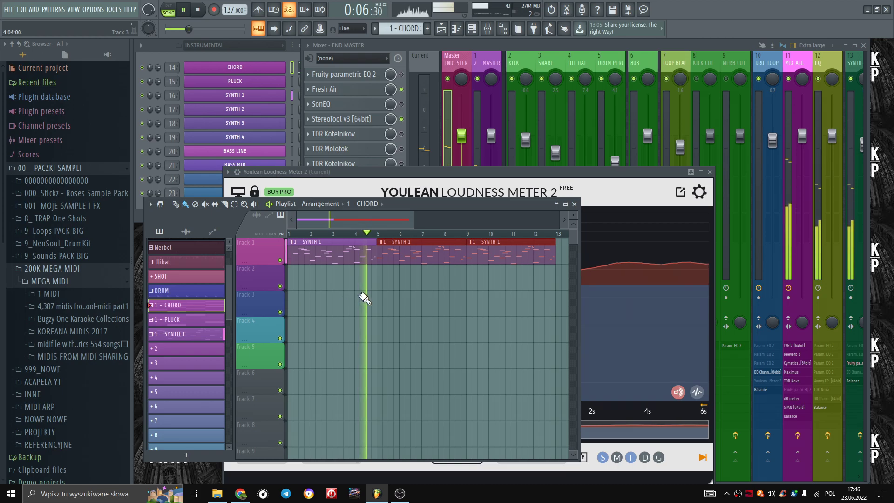
pyautogui.click(381, 303)
pyautogui.click(476, 303)
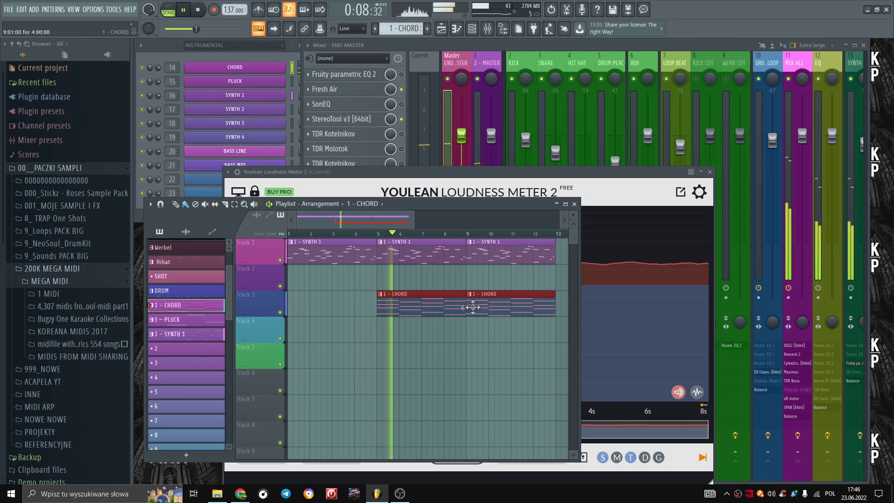
# Place a PLUCK clip at bar 9 on Track 4 and four DRUM clips across bars 9 to 12 on Track 5.
pyautogui.click(205, 321)
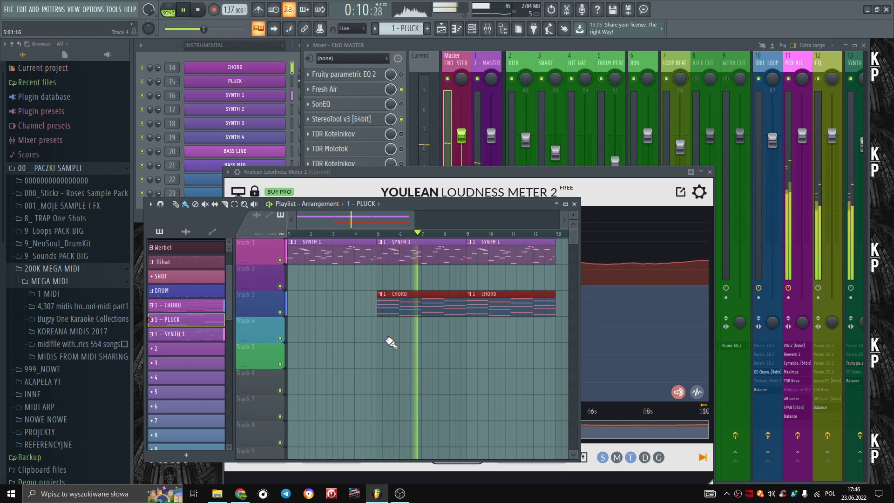
pyautogui.click(466, 342)
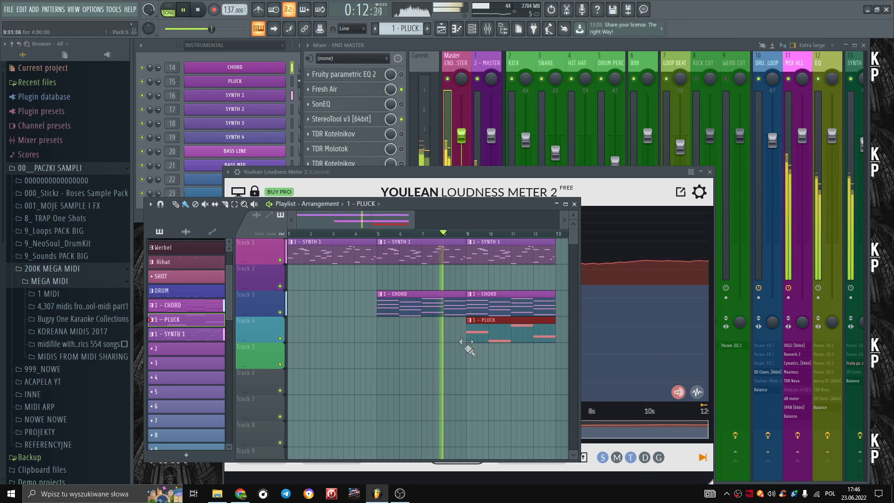
pyautogui.click(198, 293)
pyautogui.moveTo(471, 362); pyautogui.dragTo(532, 362)
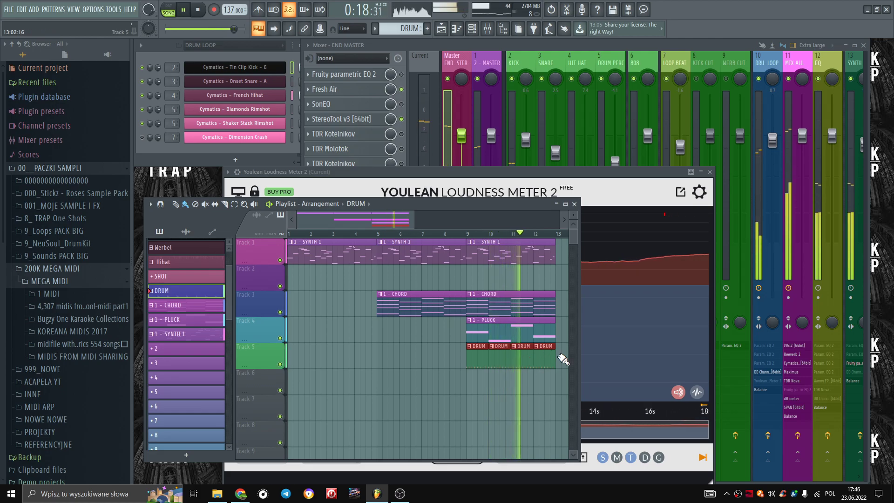
# Close the Youlean Loudness Meter 2 and place a Hihat clip at bar 9 on Track 2.
pyautogui.click(619, 177)
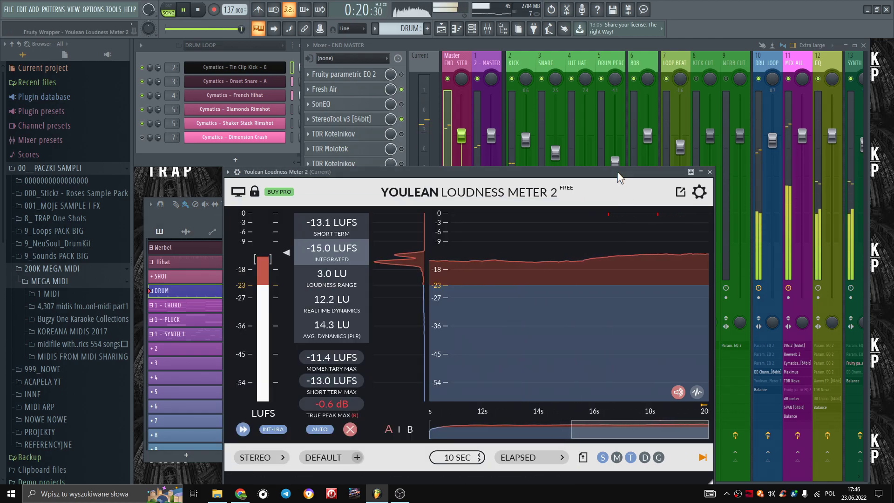
pyautogui.click(710, 173)
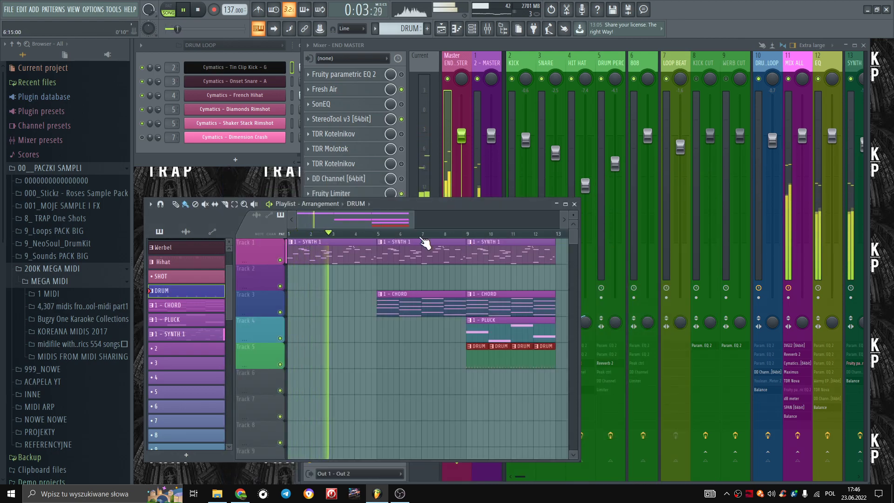
pyautogui.click(468, 234)
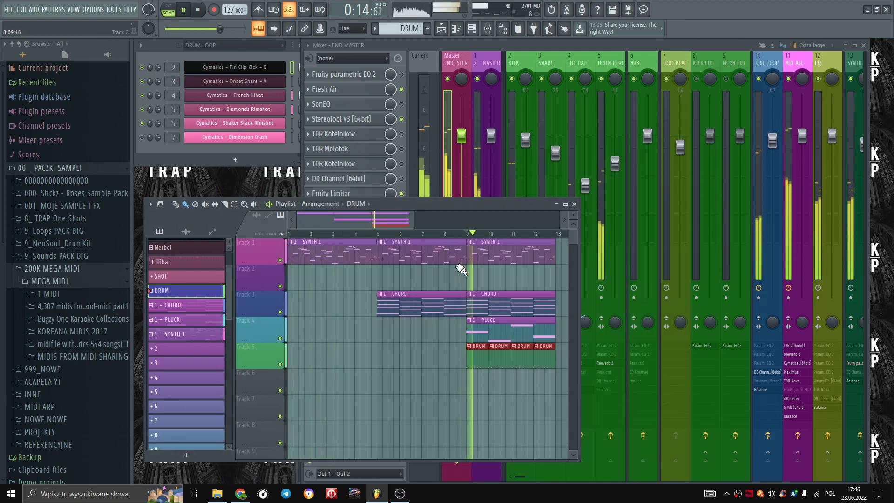
pyautogui.click(201, 262)
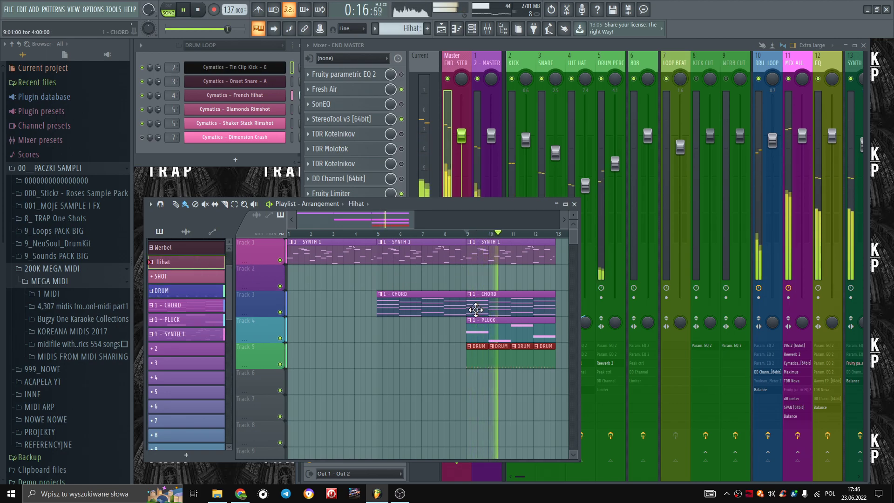
pyautogui.click(470, 285)
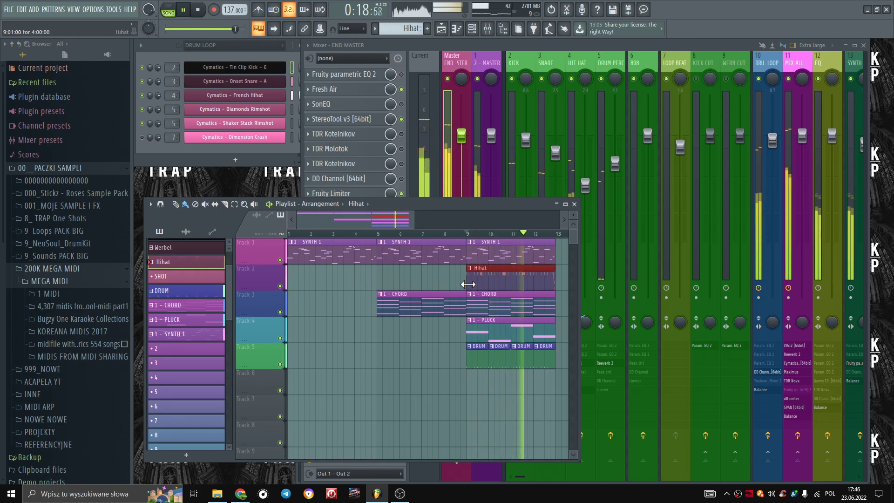
# Remove the French Hihat hit from step 15 of the Hihat pattern.
pyautogui.click(556, 48)
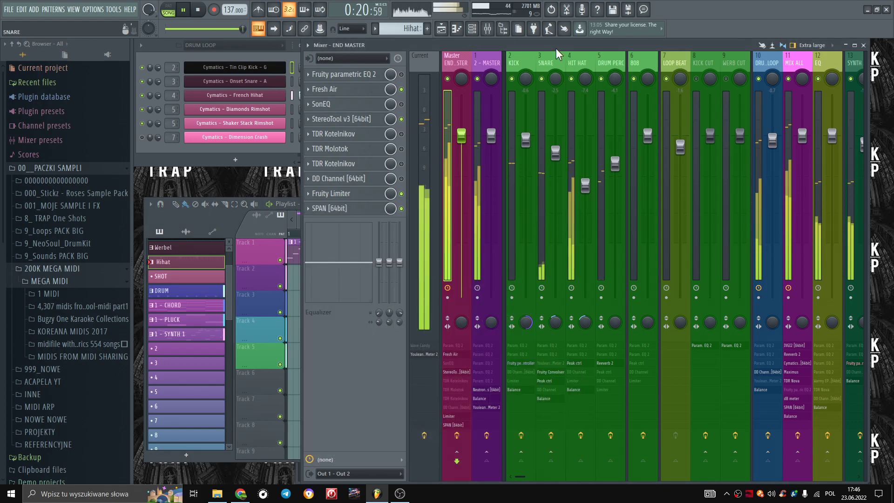
pyautogui.click(244, 150)
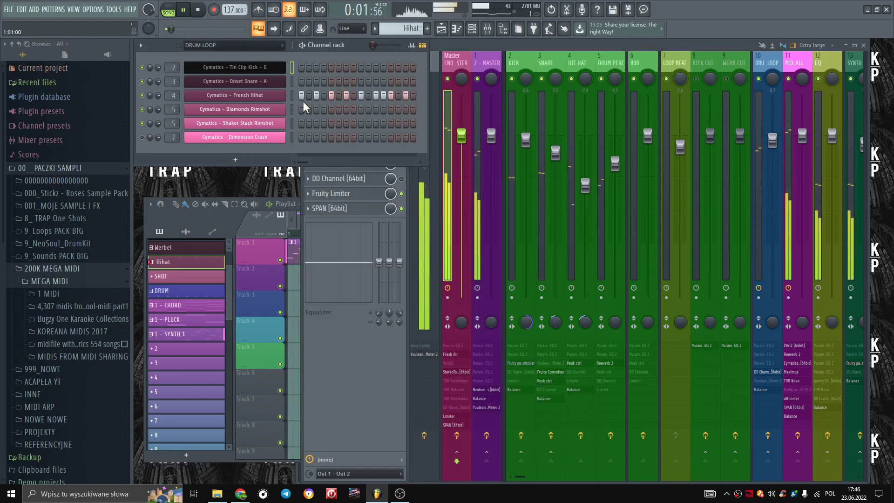
pyautogui.click(404, 95)
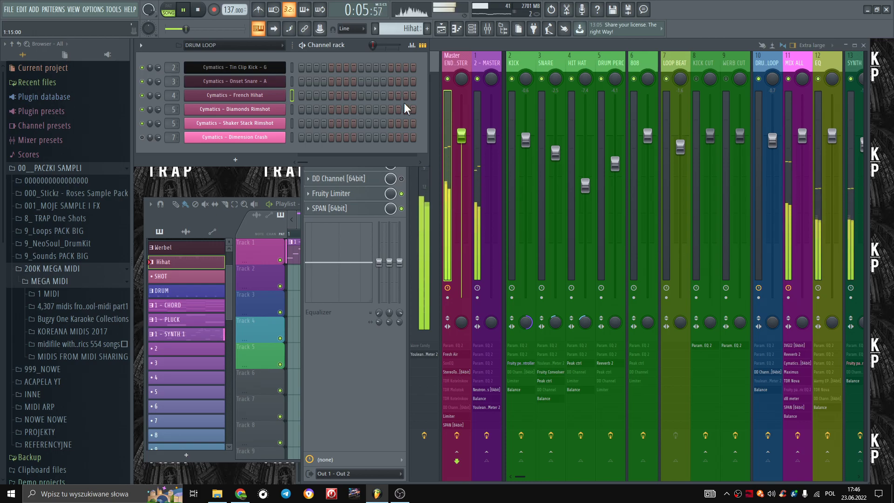
pyautogui.click(228, 225)
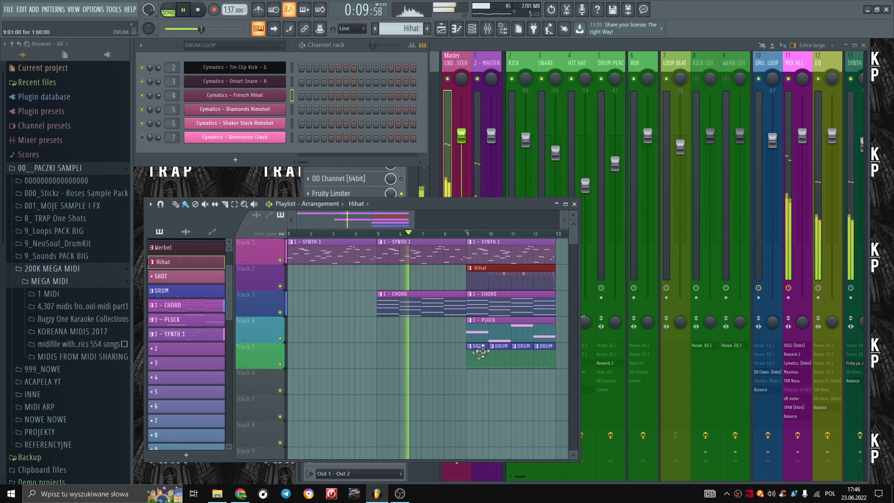
# Fill the first bar of the Hihat pattern with French Hihat hits on every second step, starting at step 1.
pyautogui.click(475, 355)
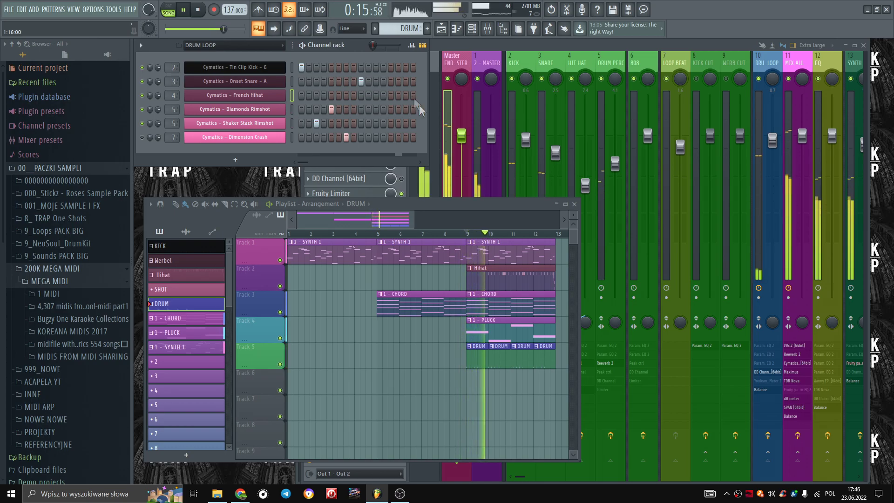
pyautogui.click(481, 280)
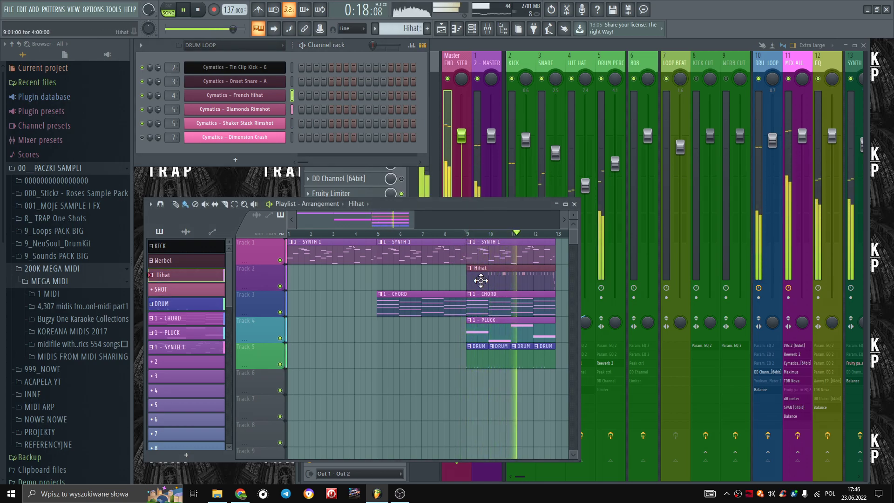
pyautogui.rightClick(277, 96)
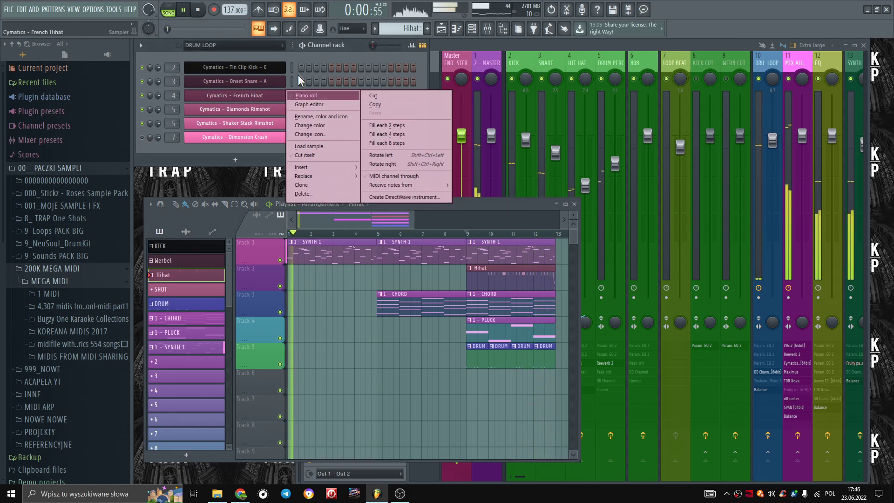
pyautogui.click(300, 56)
pyautogui.click(301, 95)
pyautogui.click(332, 96)
pyautogui.click(317, 95)
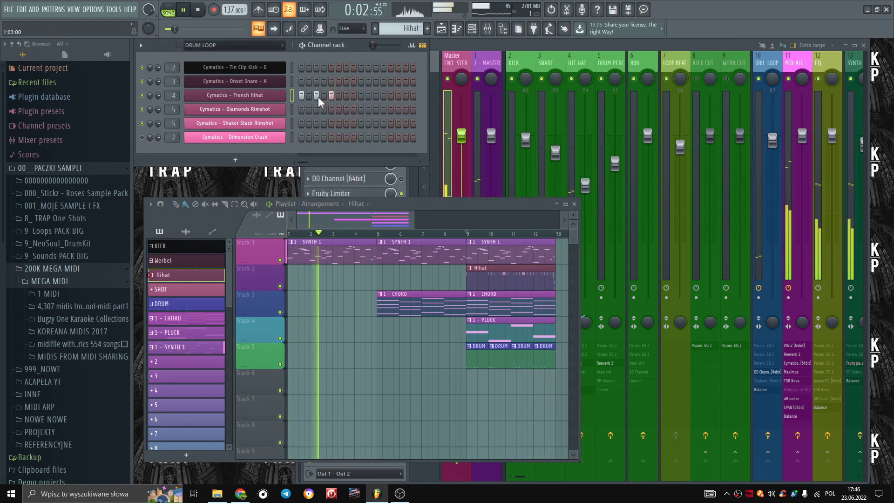
pyautogui.click(346, 95)
pyautogui.click(376, 95)
pyautogui.click(391, 96)
pyautogui.click(404, 96)
# Open the French Hihat channel's piano roll and switch playback to pattern mode to hear the Hihat pattern alone.
pyautogui.moveTo(427, 122); pyautogui.dragTo(813, 179)
pyautogui.rightClick(272, 94)
pyautogui.click(292, 95)
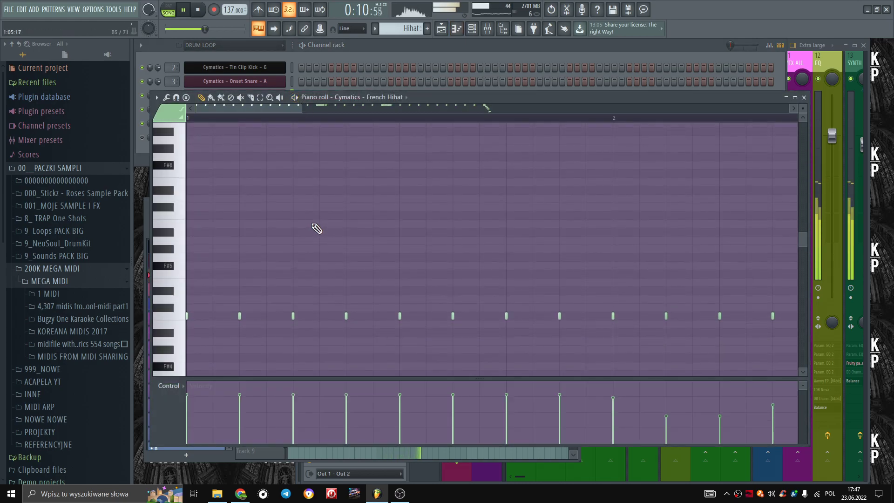
pyautogui.click(169, 9)
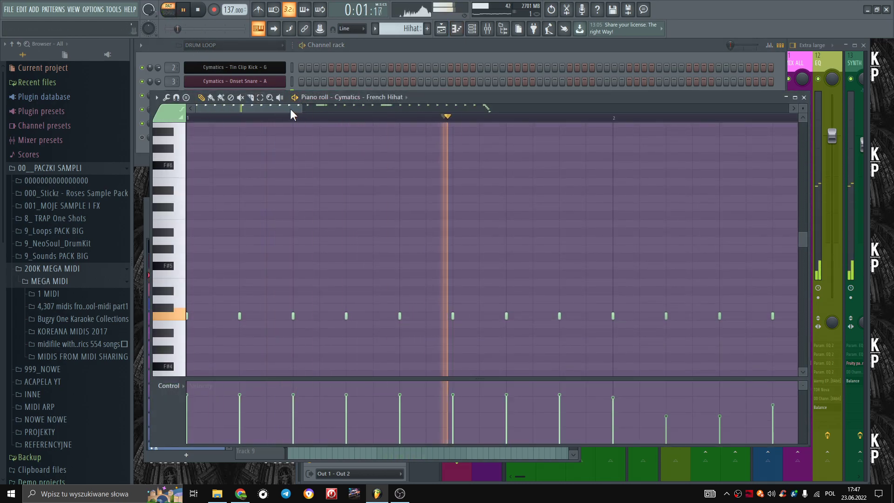
# Lower and vary the velocities of the French Hihat notes in bars 1 and 2 for a less uniform rhythm.
pyautogui.moveTo(301, 107); pyautogui.dragTo(466, 144)
pyautogui.moveTo(211, 401); pyautogui.dragTo(227, 402)
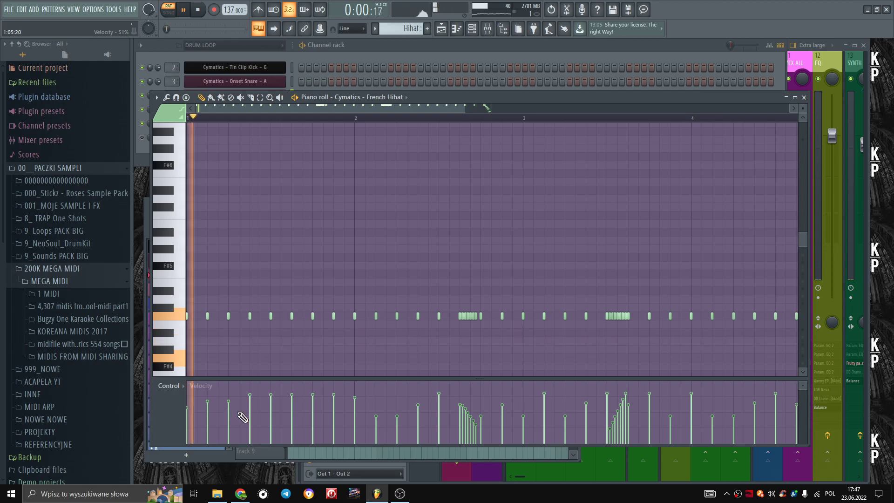
pyautogui.click(271, 402)
pyautogui.click(249, 405)
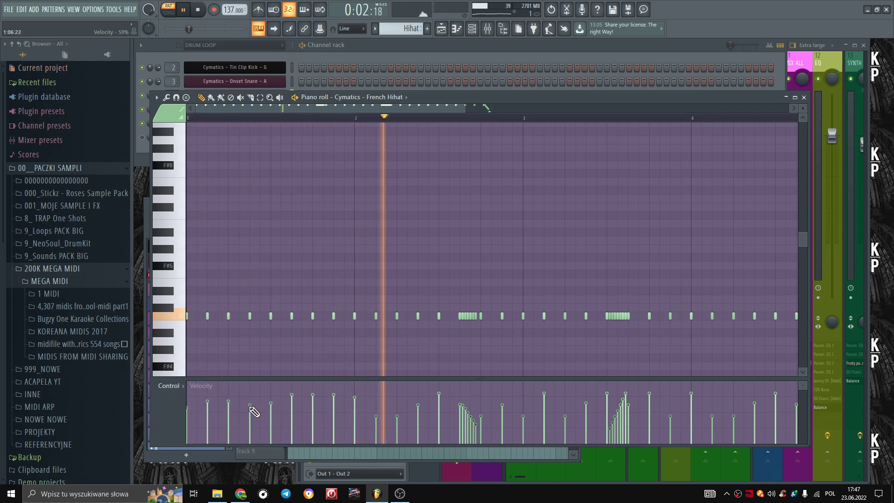
pyautogui.moveTo(296, 411); pyautogui.dragTo(337, 405)
pyautogui.click(354, 402)
pyautogui.click(440, 398)
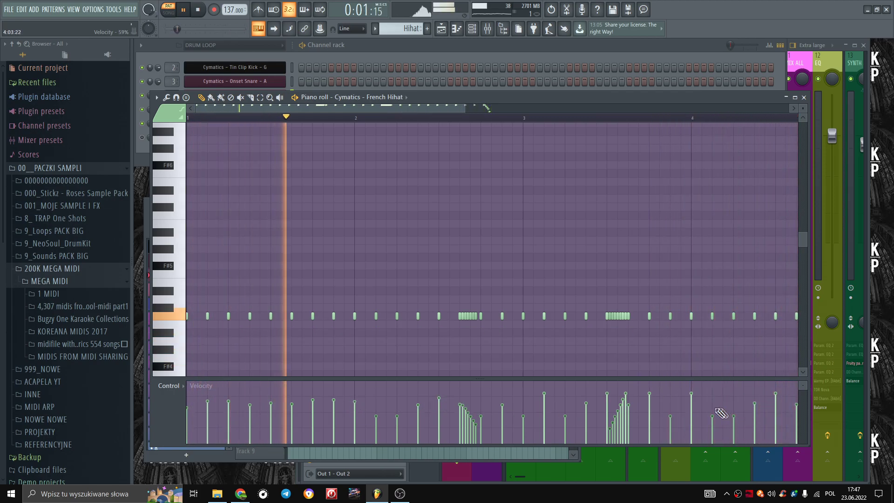
# Switch back to song mode, reopen the playlist and listen to the arrangement from bar 9.
pyautogui.click(170, 12)
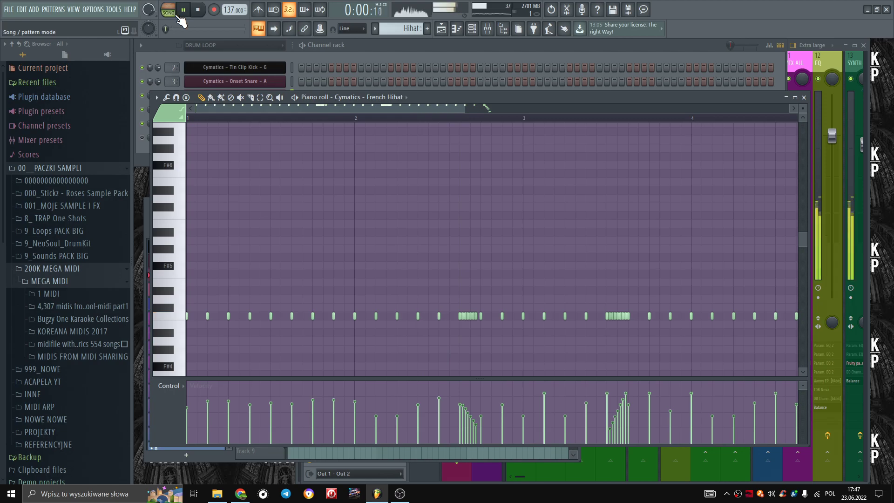
pyautogui.click(441, 29)
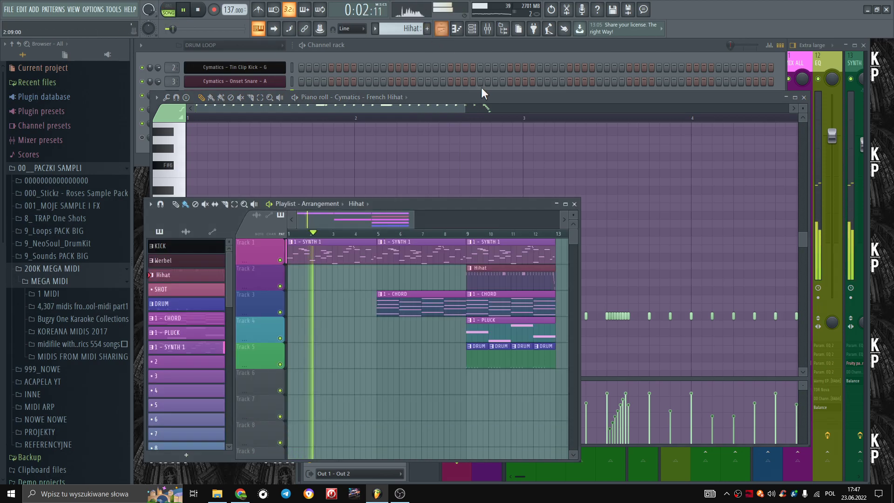
pyautogui.click(470, 234)
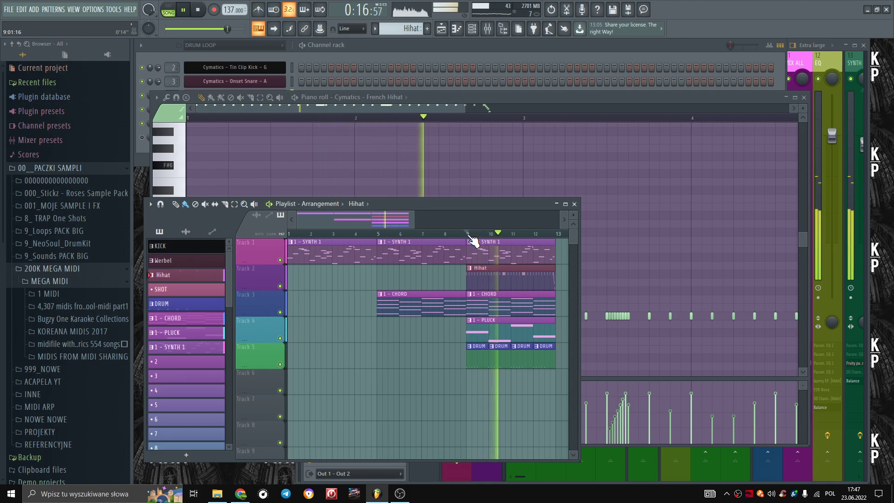
pyautogui.moveTo(413, 222); pyautogui.dragTo(473, 237)
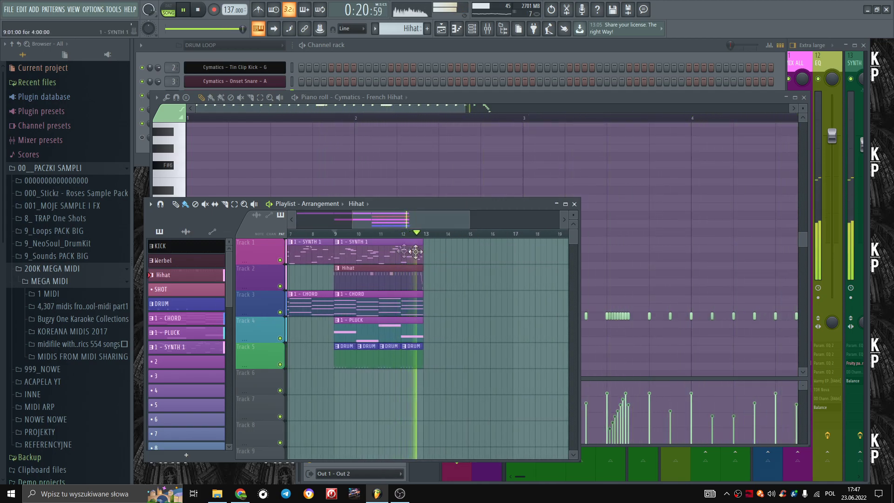
# Select bars 9 through 12 across all playlist tracks and play the arrangement from bar 1.
pyautogui.moveTo(339, 241)
pyautogui.mouseDown()
pyautogui.moveTo(424, 244)
pyautogui.moveTo(328, 227)
pyautogui.mouseUp()
pyautogui.click(290, 236)
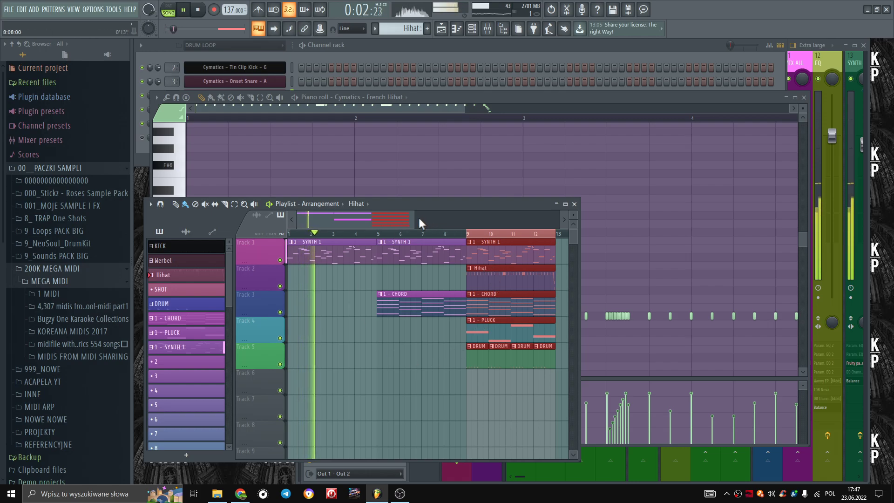
pyautogui.moveTo(414, 218); pyautogui.dragTo(443, 223)
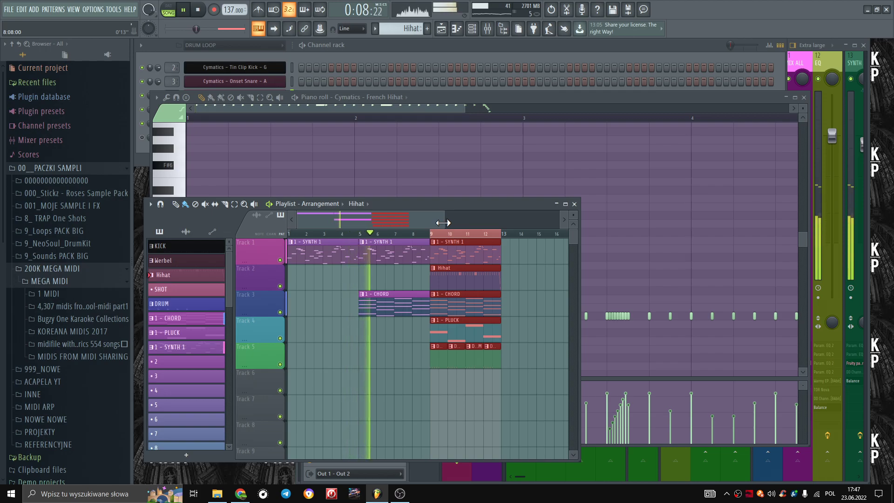
# Stop playback and open the CHORD pattern's notes in the piano roll of the CHORD channel.
pyautogui.click(393, 305)
pyautogui.click(292, 66)
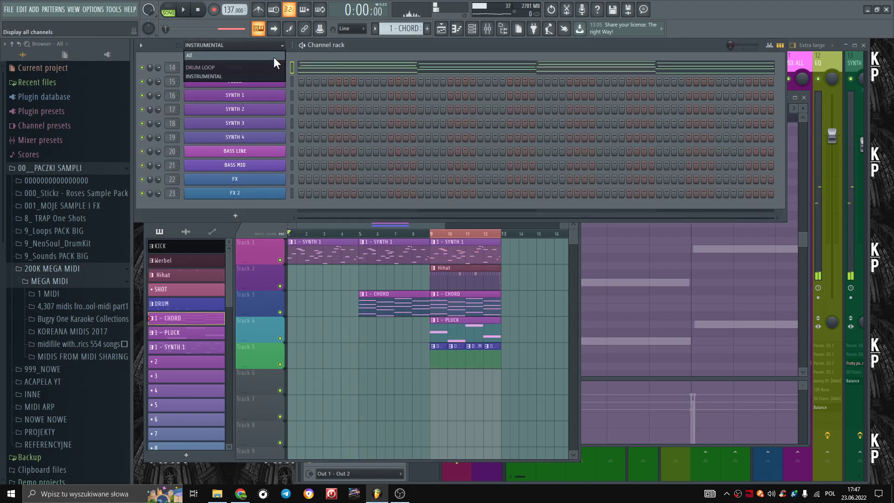
pyautogui.click(288, 66)
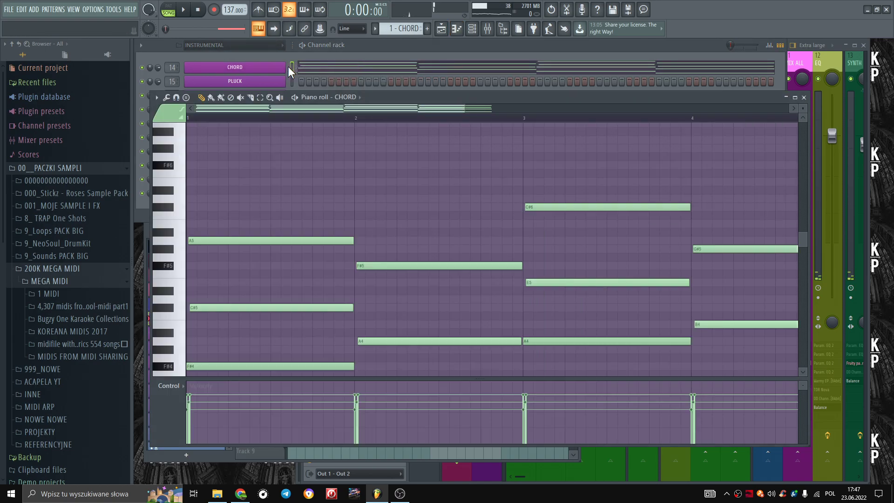
pyautogui.press('space')
pyautogui.moveTo(280, 184); pyautogui.dragTo(733, 228)
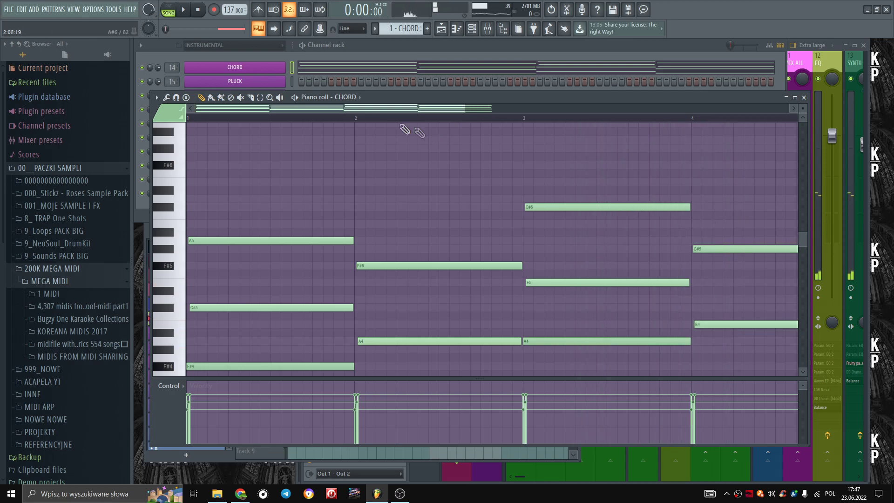
# During playback, slightly lower the high-pass cutoff of band 1 in the CHORD mixer track's second Fruity parametric EQ 2.
pyautogui.click(489, 31)
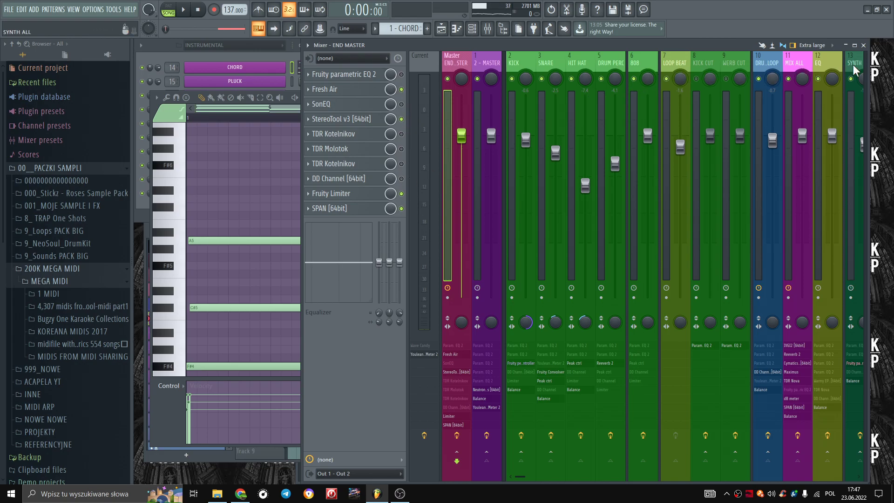
pyautogui.scroll(-3, 853, 65)
pyautogui.click(784, 66)
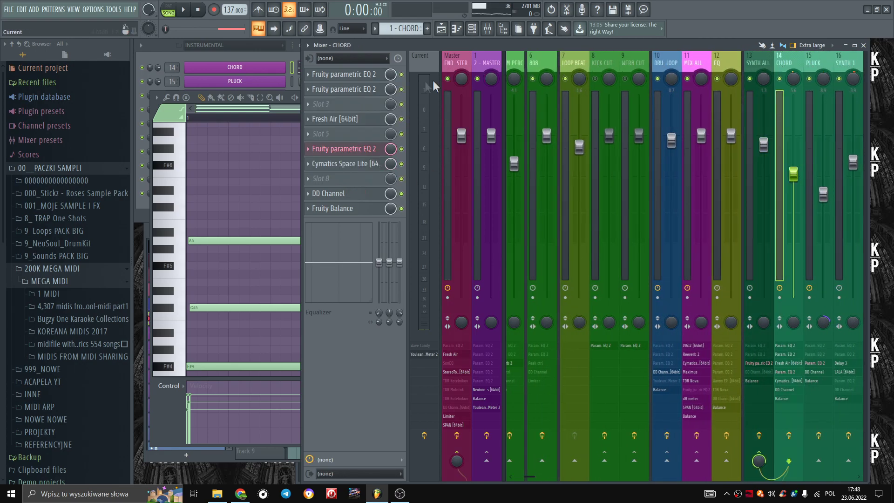
pyautogui.click(368, 91)
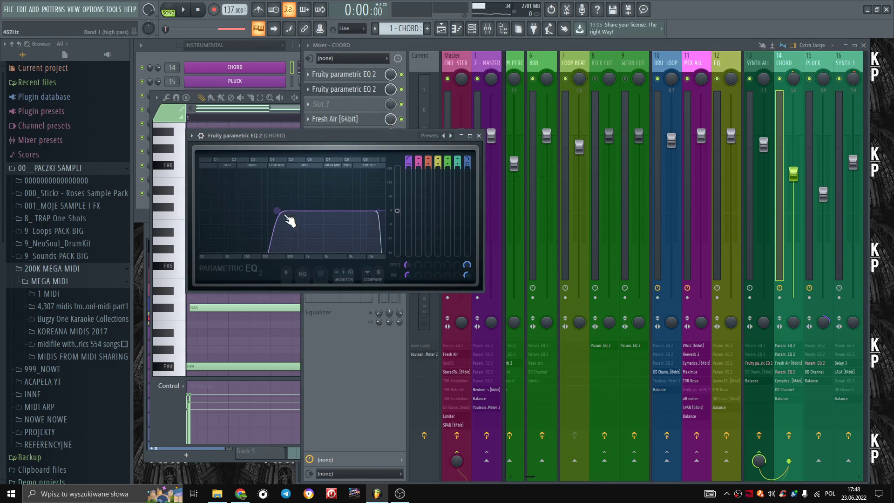
pyautogui.press('space')
pyautogui.moveTo(285, 215); pyautogui.dragTo(281, 215)
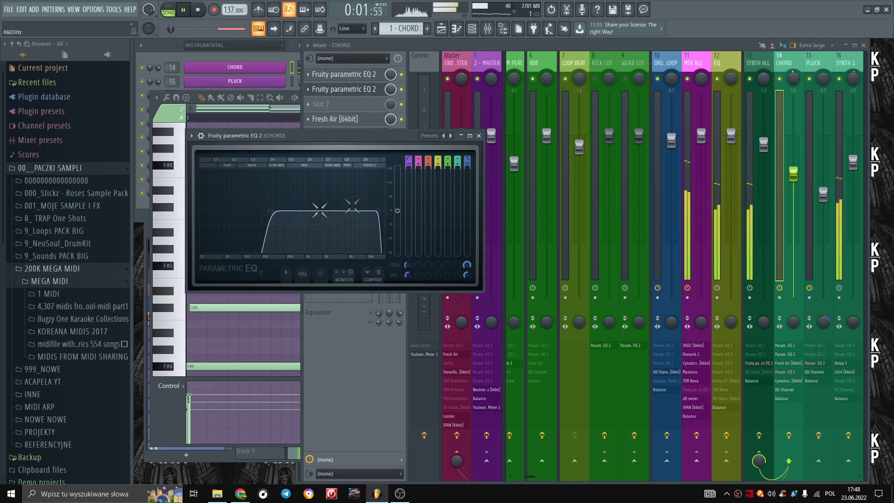
pyautogui.click(479, 136)
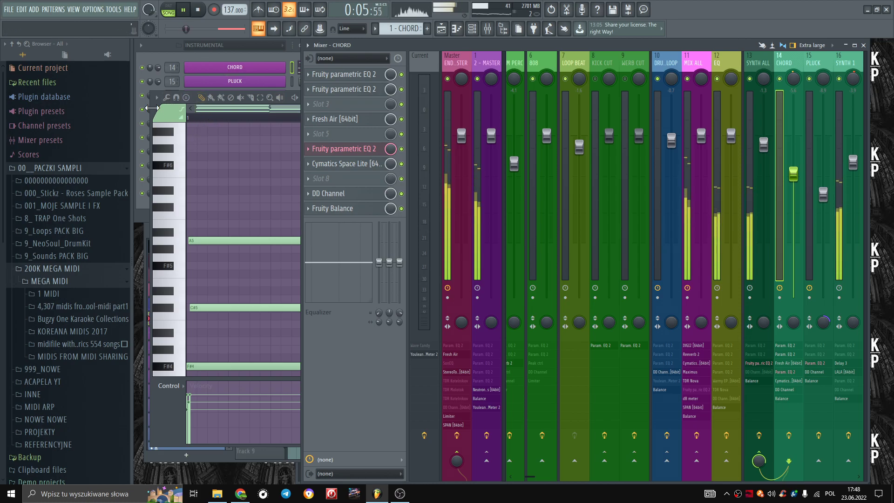
# Examine the CHORD pattern's lower notes across all four bars in the piano roll during playback, and close it.
pyautogui.click(150, 108)
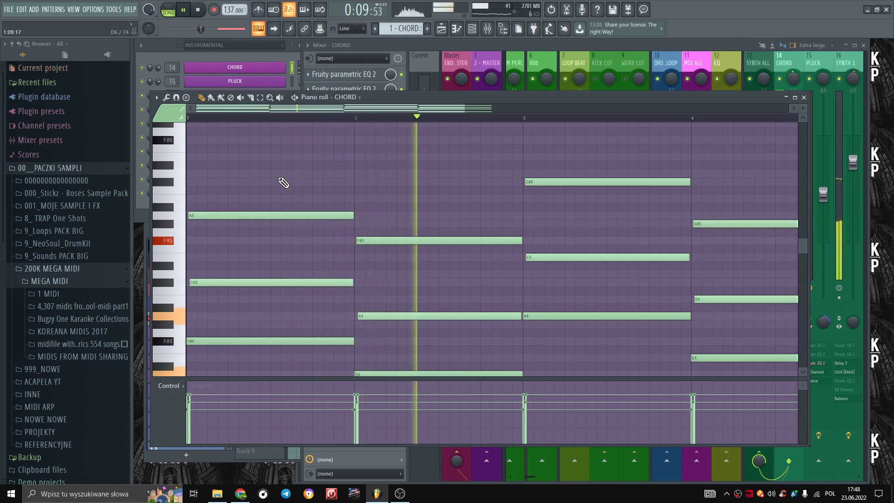
pyautogui.scroll(-7, 284, 183)
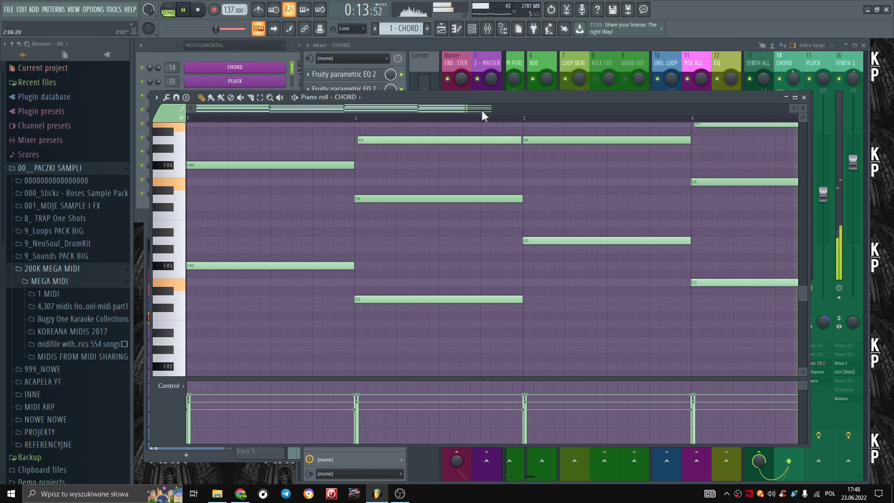
pyautogui.moveTo(465, 111); pyautogui.dragTo(589, 111)
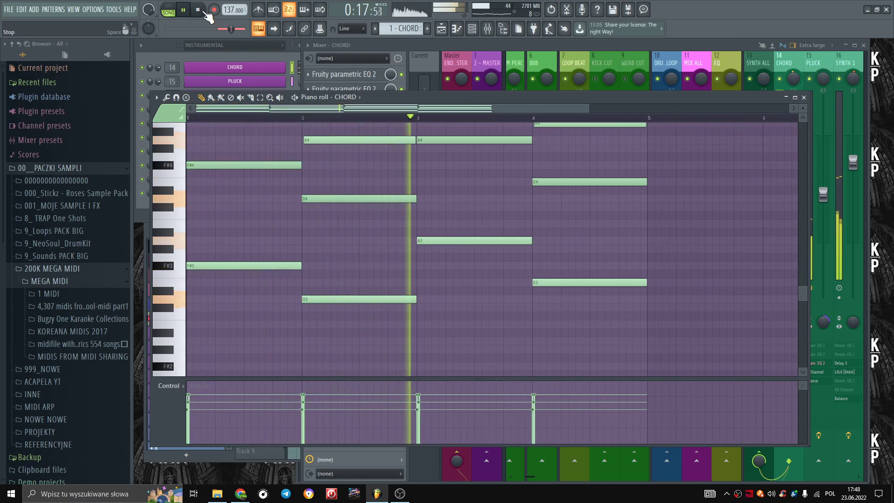
pyautogui.click(804, 98)
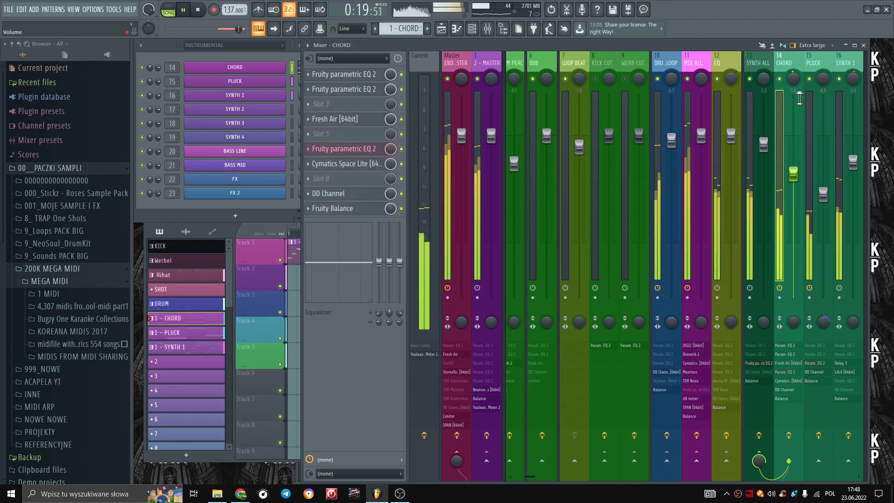
# Inspect the Fresh Air, StereoTool v3 and Fruity Limiter settings on the END MASTER track while the arrangement plays.
pyautogui.click(454, 59)
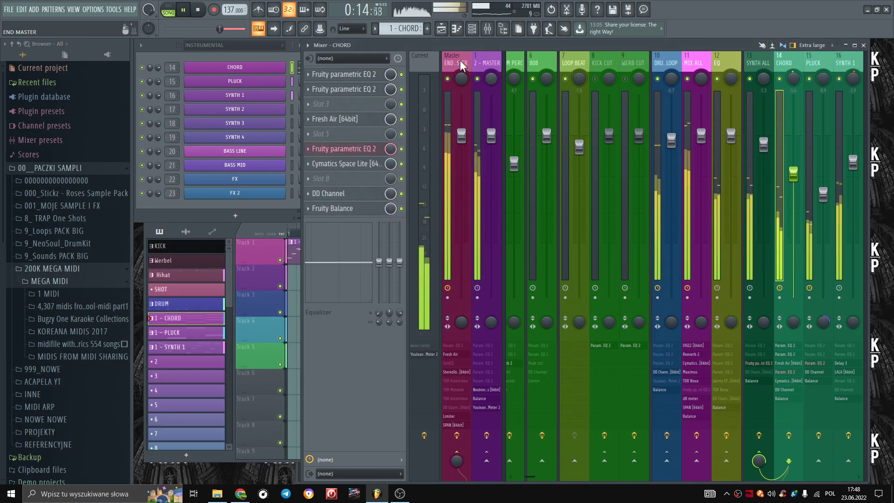
pyautogui.click(380, 92)
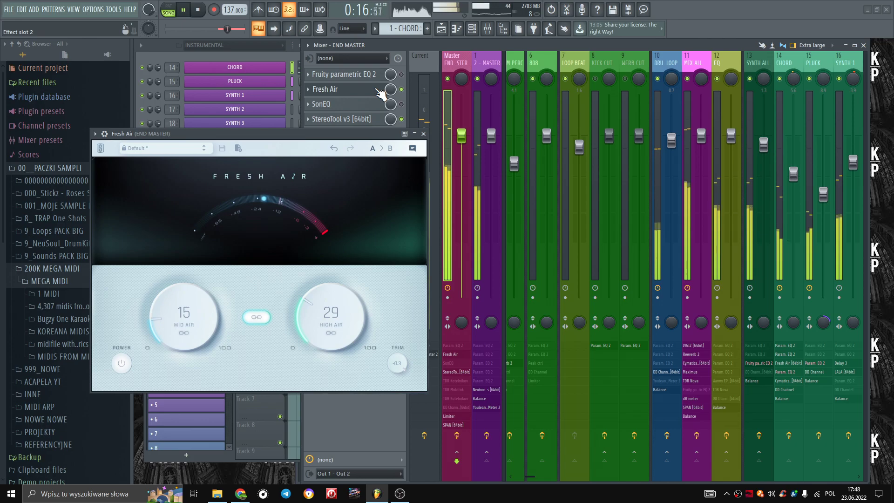
pyautogui.click(380, 91)
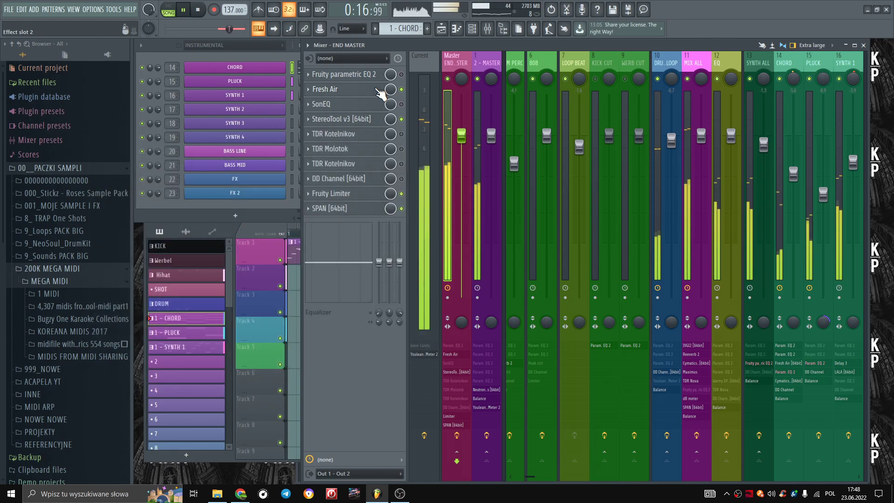
pyautogui.click(380, 122)
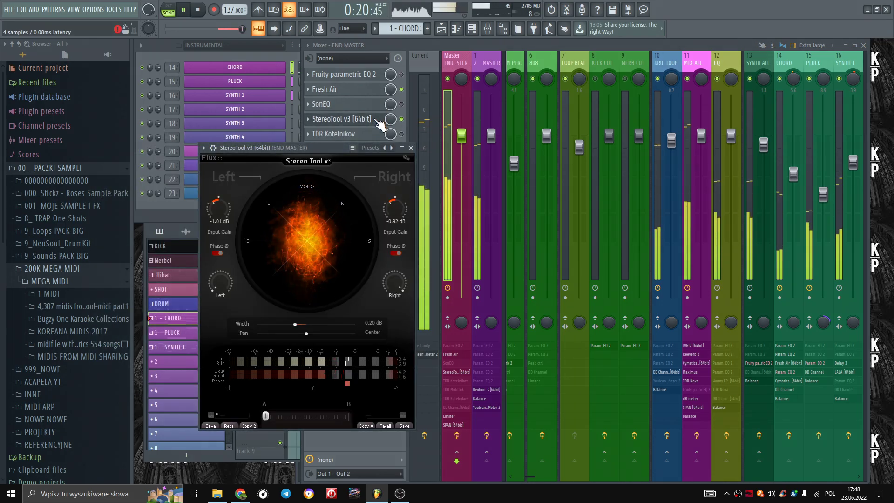
pyautogui.click(380, 122)
pyautogui.click(374, 196)
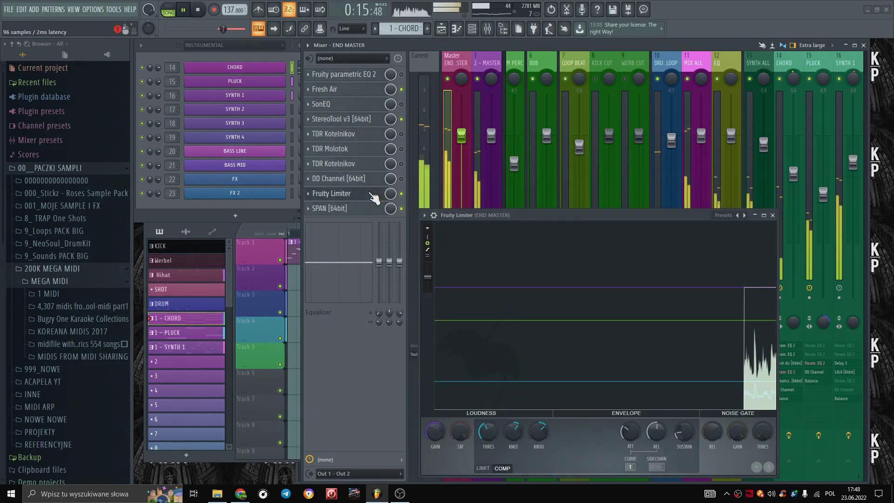